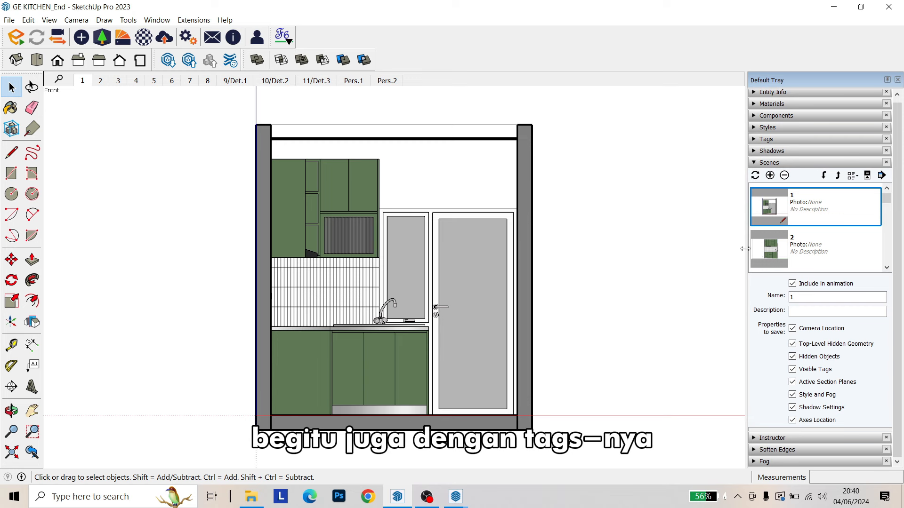
Display the model's tag list, review scenes 2 and 3, and return to scene 1
left_click(793, 162)
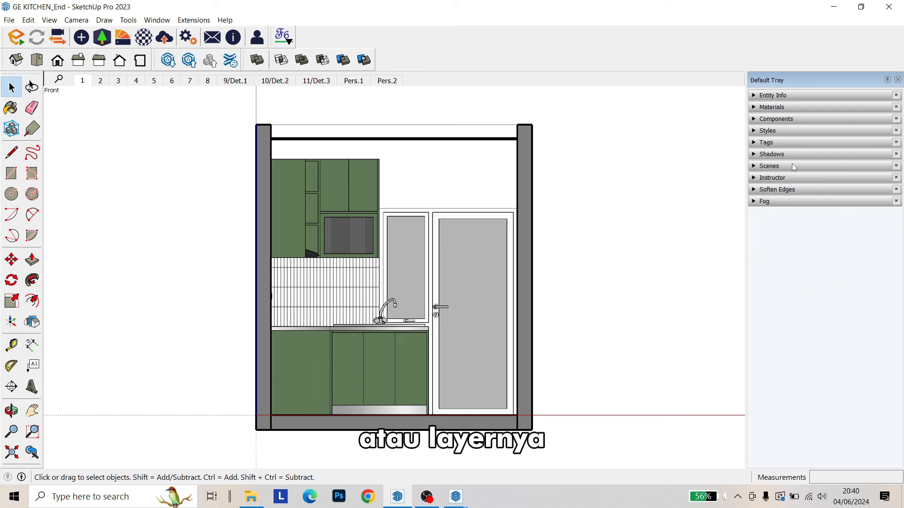
left_click(767, 142)
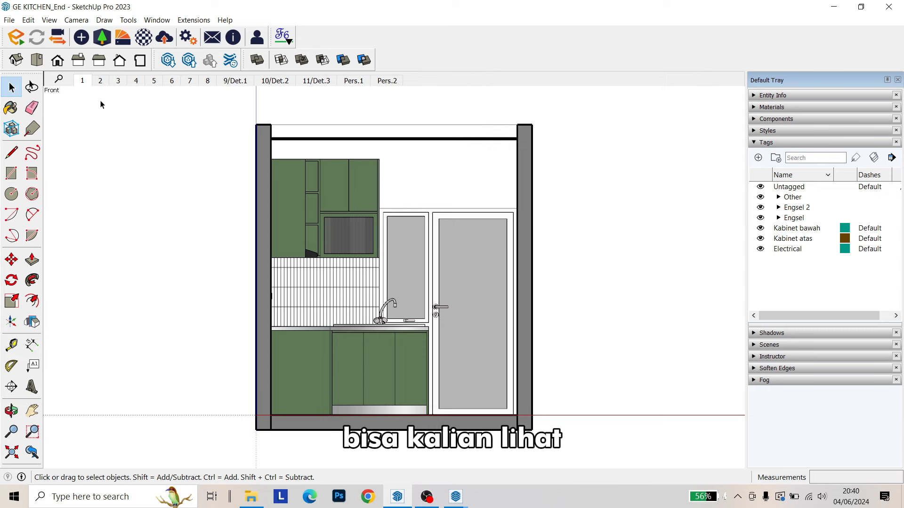
left_click(103, 83)
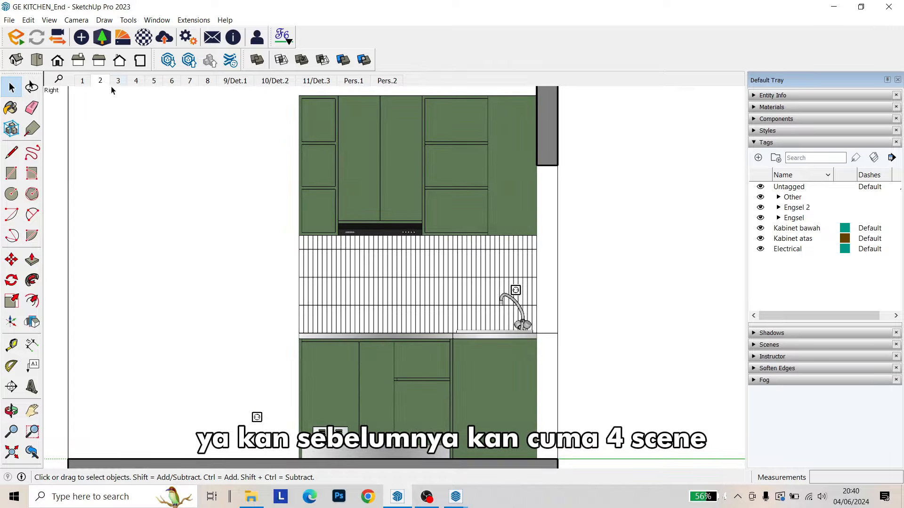
left_click(116, 84)
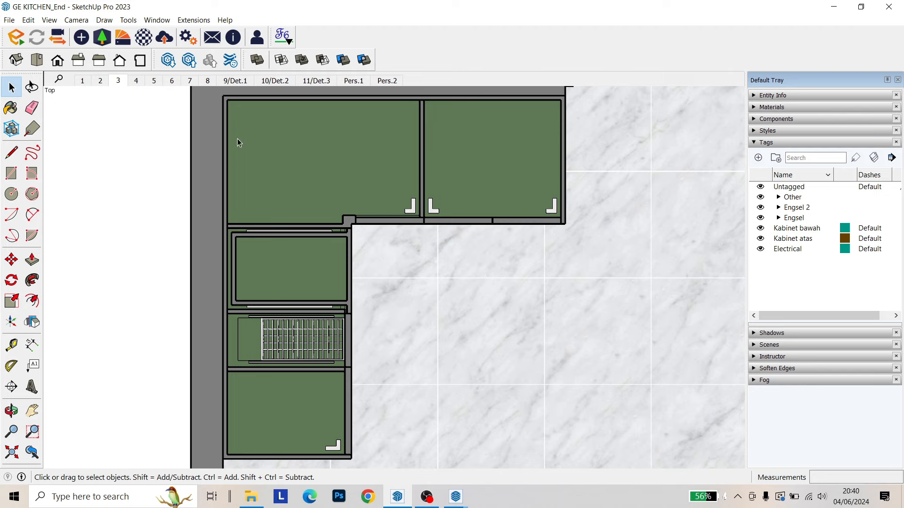
left_click(87, 82)
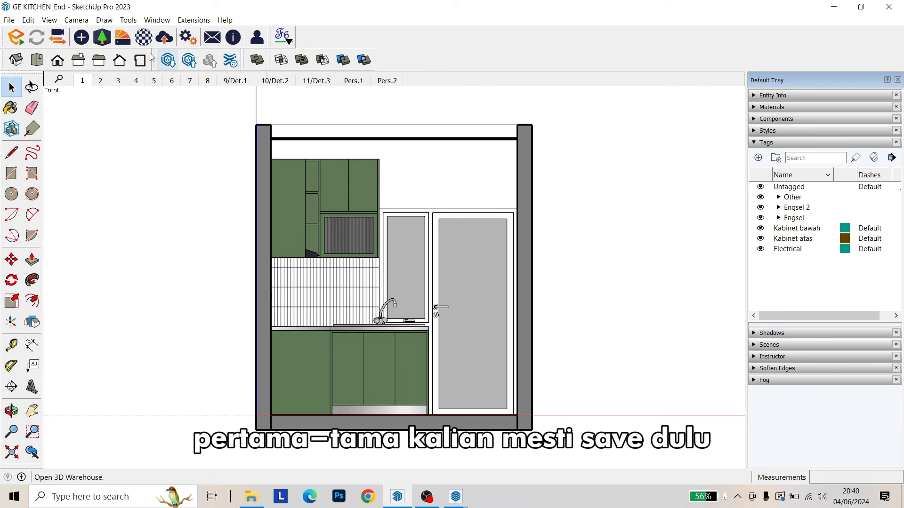
Save the kitchen model file
left_click(10, 20)
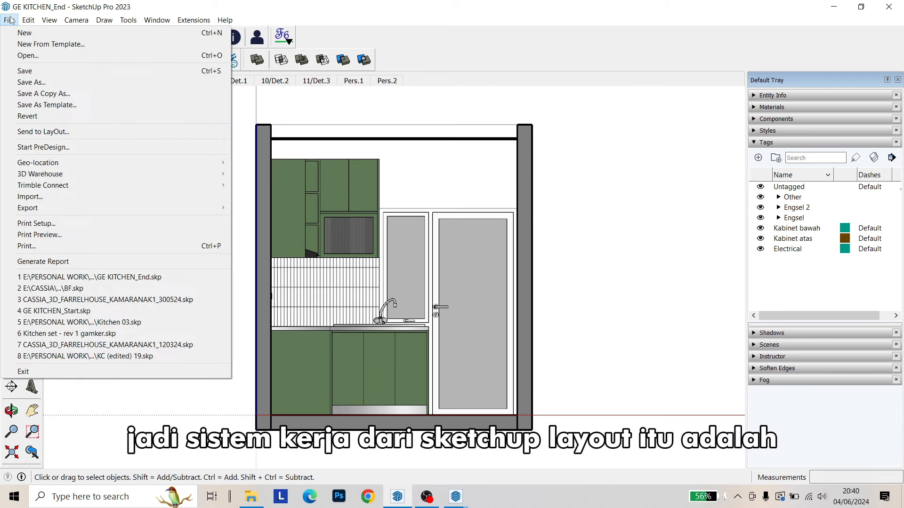
left_click(19, 71)
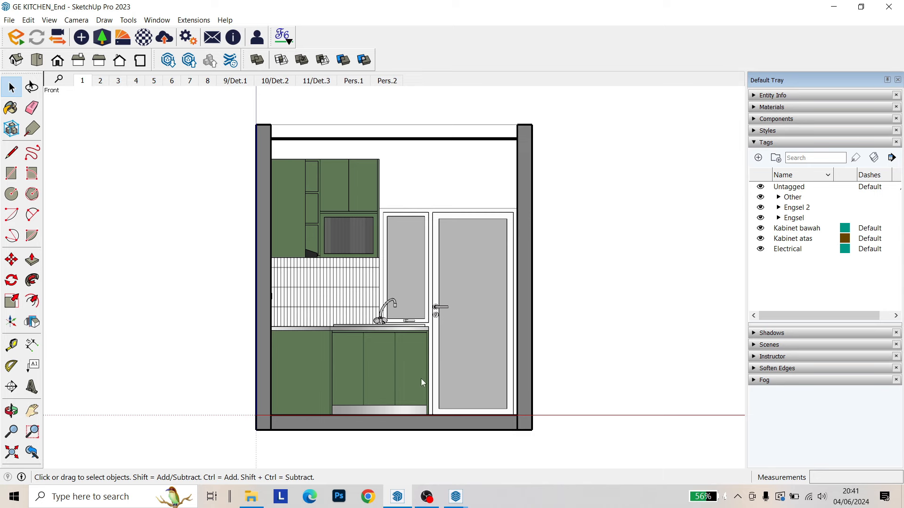
Switch to LayOut and reposition its Welcome window so that it is fully visible on the screen
mouse_move(466, 501)
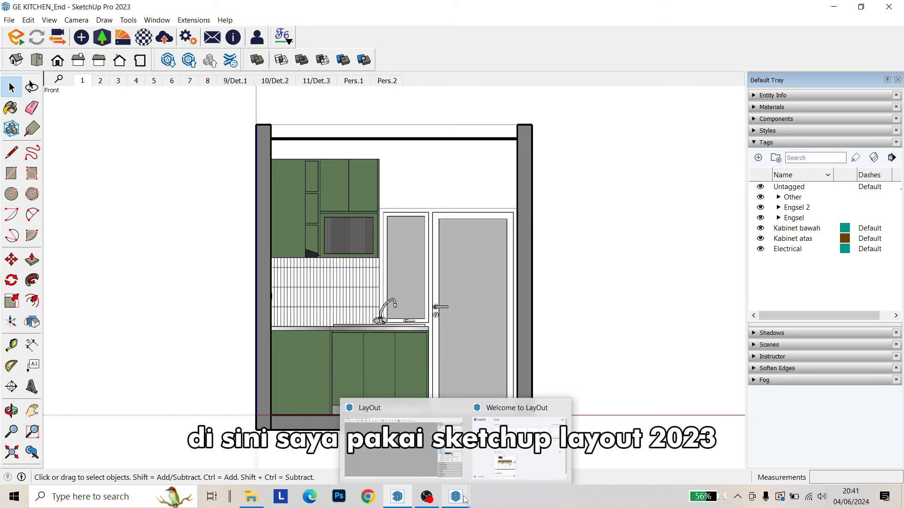
left_click(429, 461)
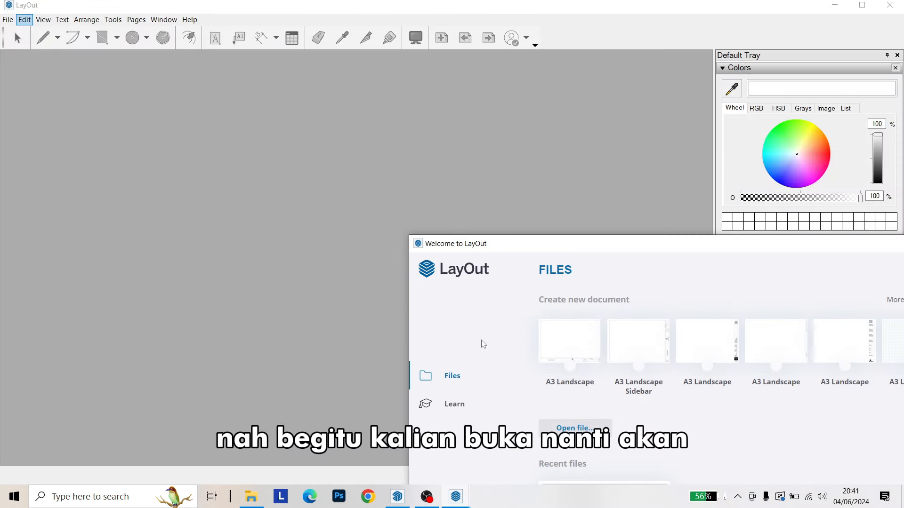
left_click_drag(501, 254, 278, 71)
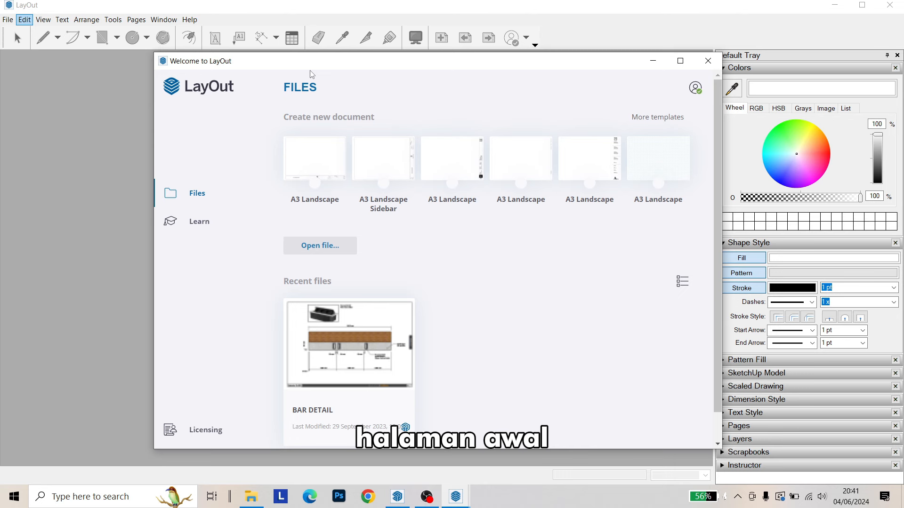
left_click_drag(310, 74, 299, 68)
left_click(334, 81)
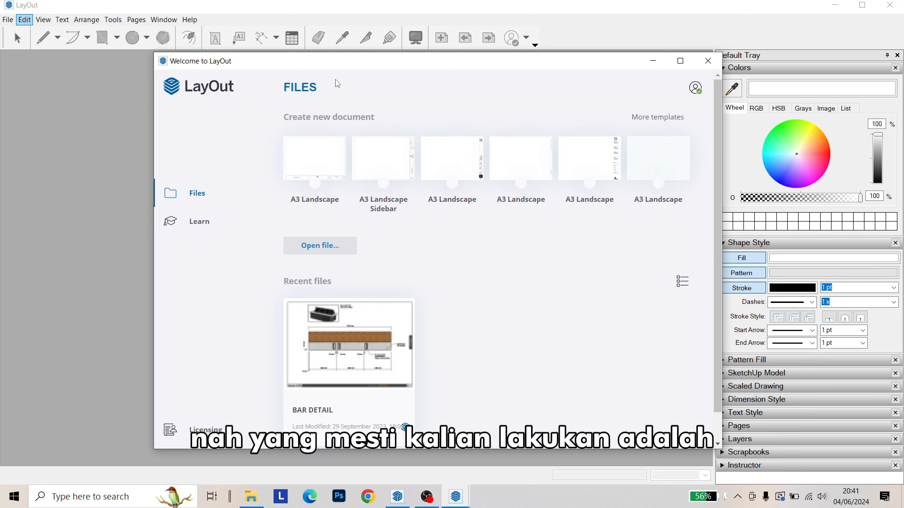
left_click_drag(416, 60, 404, 59)
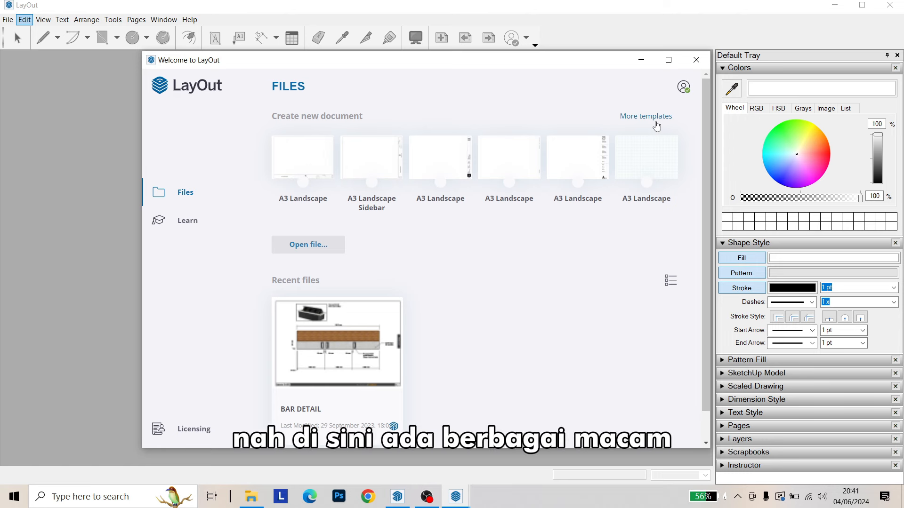
Create a new document from the A3 Landscape template in the Traditional group of the Titleblock templates
left_click(656, 124)
scroll(514, 163, "down", 3)
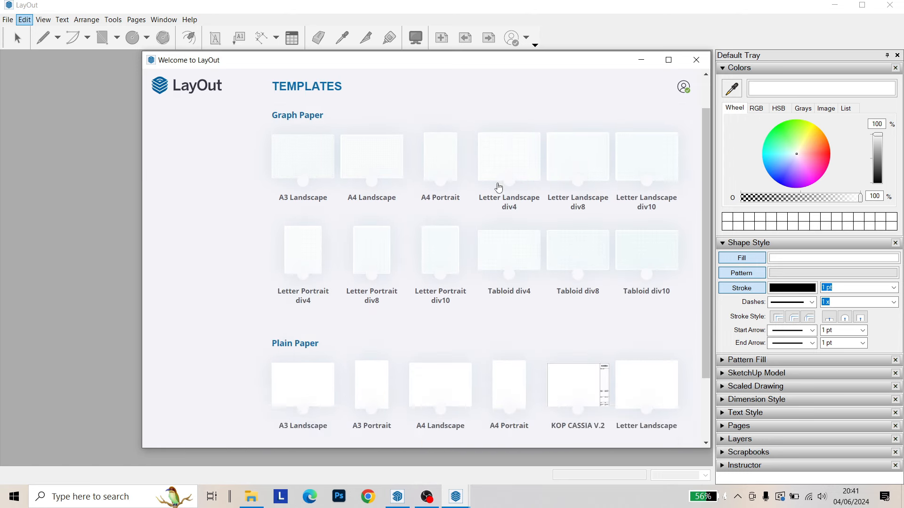
scroll(491, 208, "up", 3)
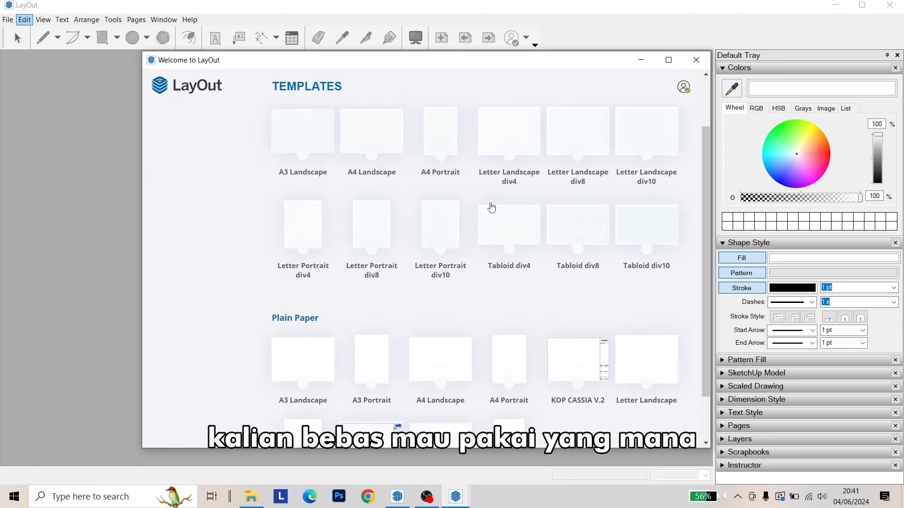
left_click(341, 119)
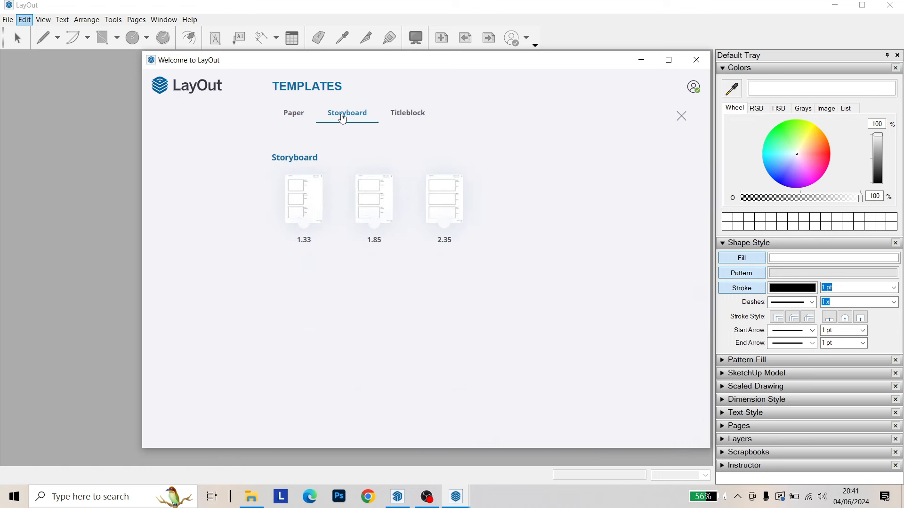
left_click(419, 123)
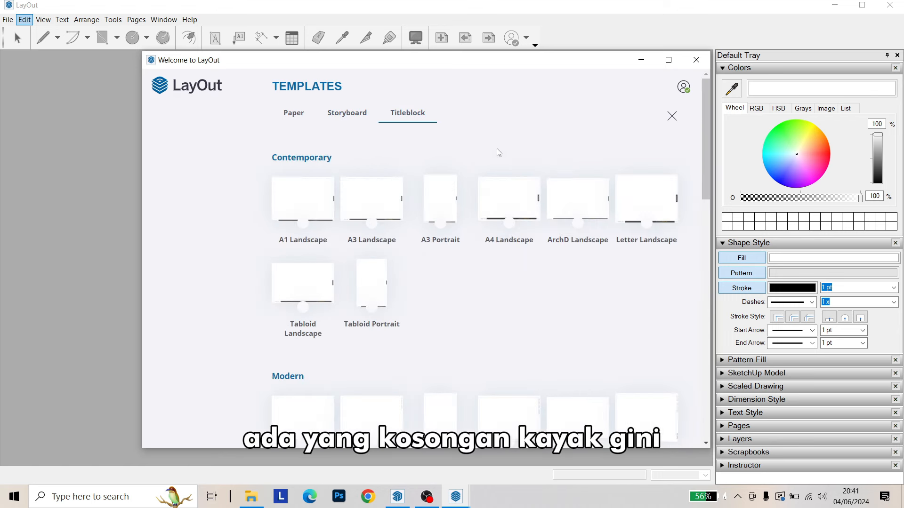
scroll(494, 165, "down", 2)
scroll(484, 171, "up", 2)
scroll(358, 197, "down", 3)
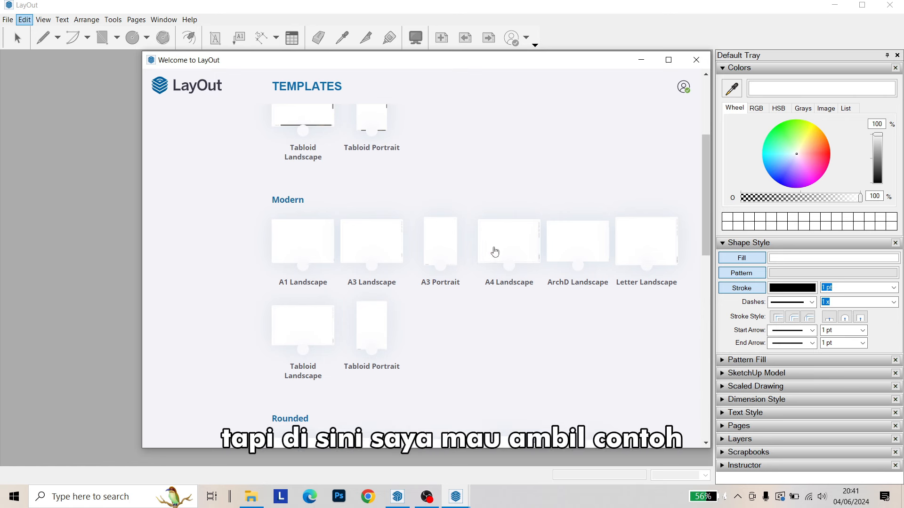
scroll(452, 267, "down", 2)
scroll(589, 328, "down", 3)
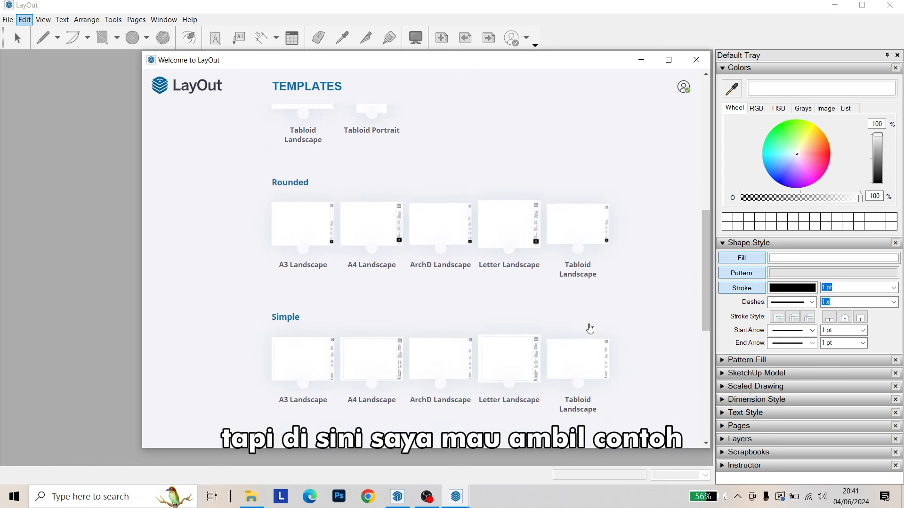
scroll(590, 328, "down", 4)
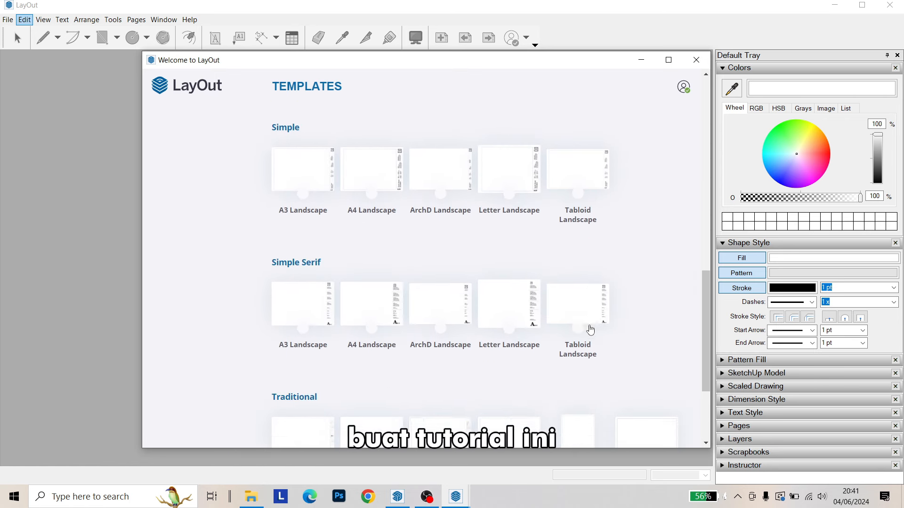
scroll(591, 329, "down", 1)
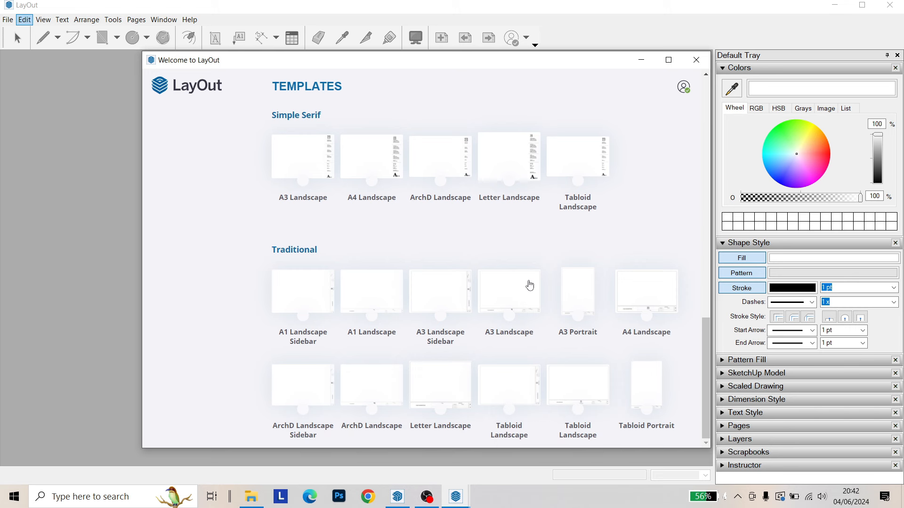
left_click(529, 285)
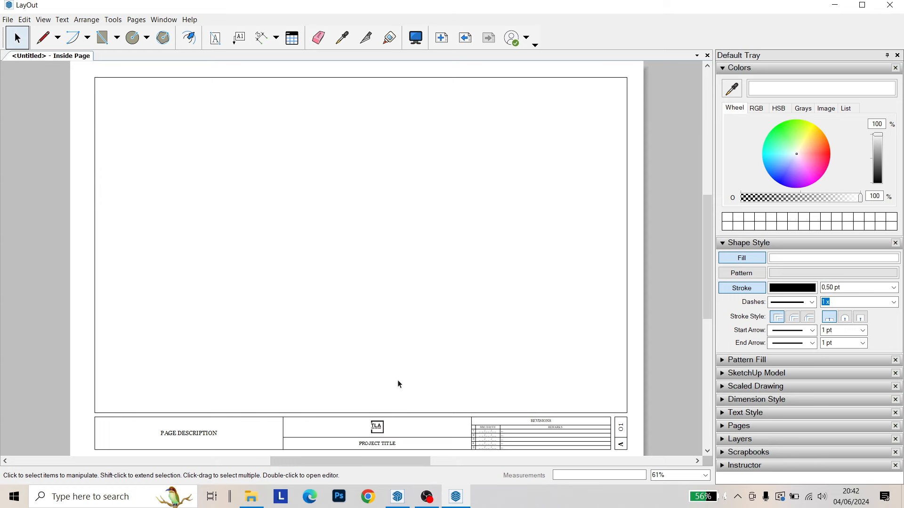
Examine the title block's logo, page description, project title, revisions table and sheet number cells
scroll(358, 415, "up", 5)
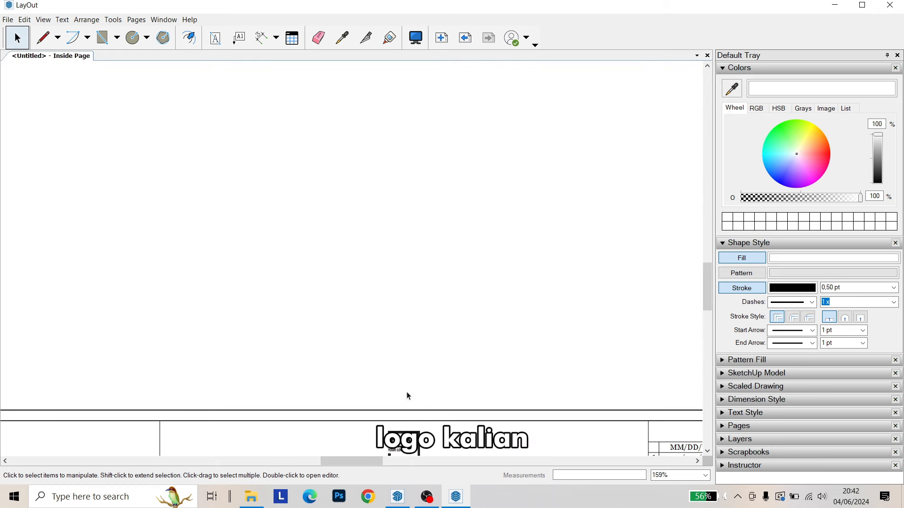
scroll(407, 396, "down", 3)
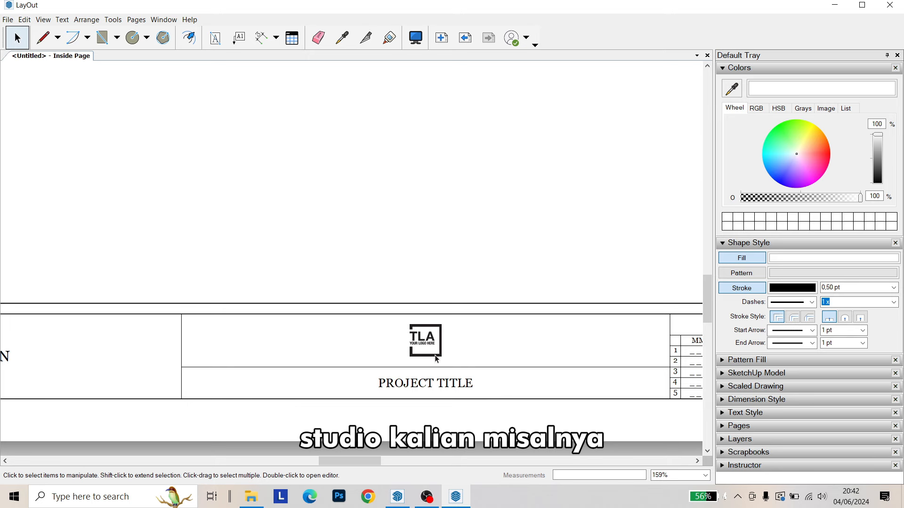
scroll(440, 341, "down", 3)
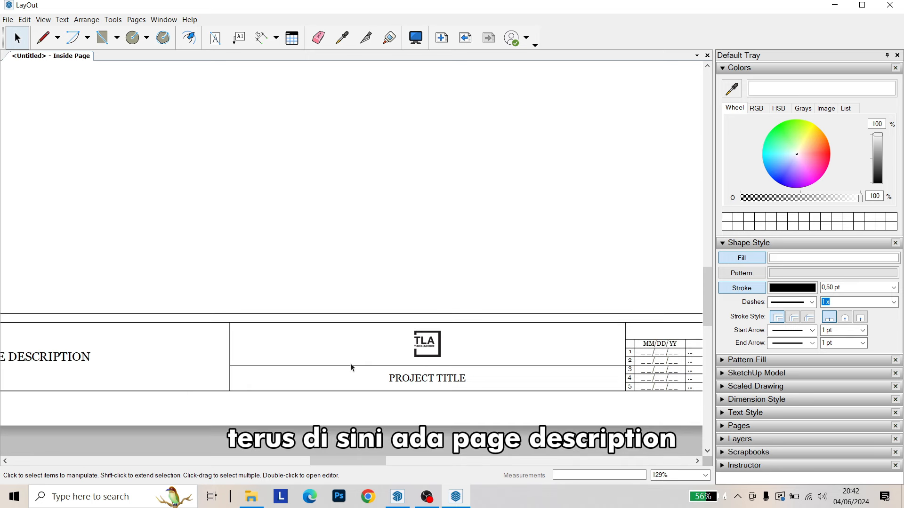
middle_click_drag(292, 375, 406, 354)
middle_click_drag(345, 348, 375, 349)
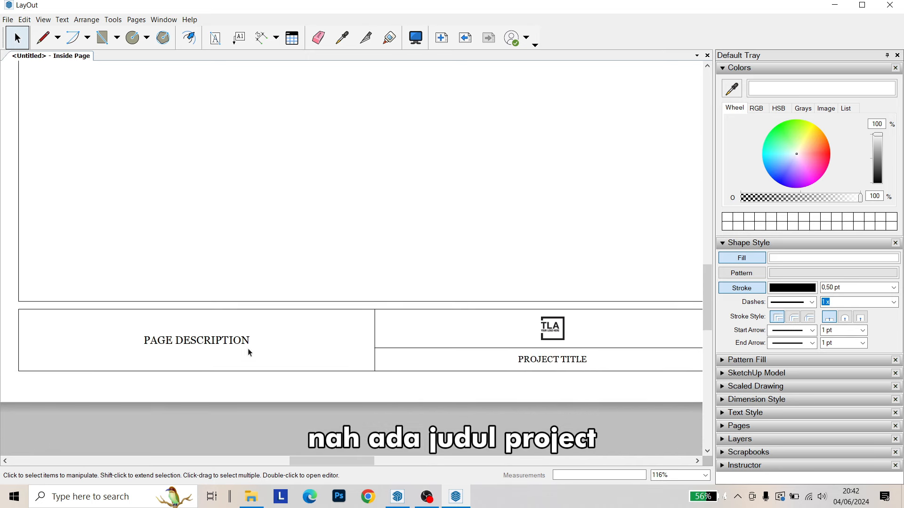
middle_click_drag(316, 354, 231, 353)
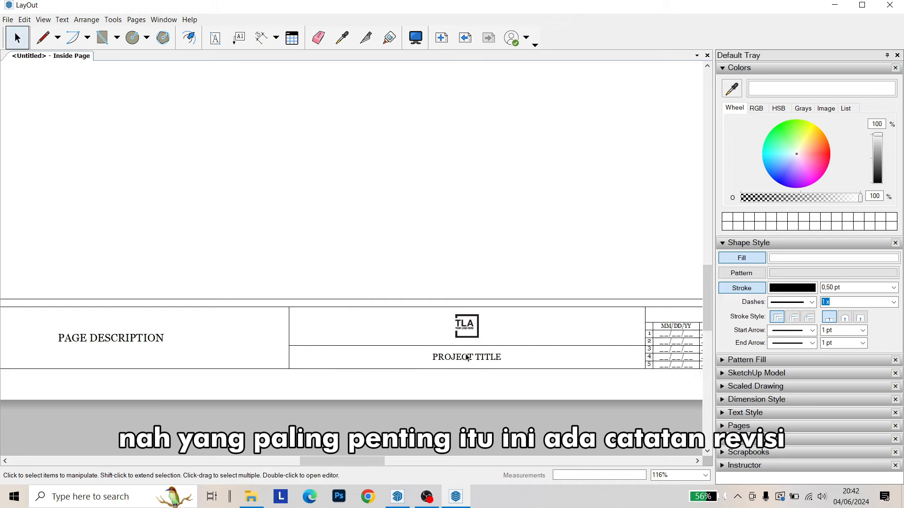
scroll(466, 354, "up", 2)
middle_click_drag(488, 360, 284, 369)
middle_click_drag(539, 319, 430, 319)
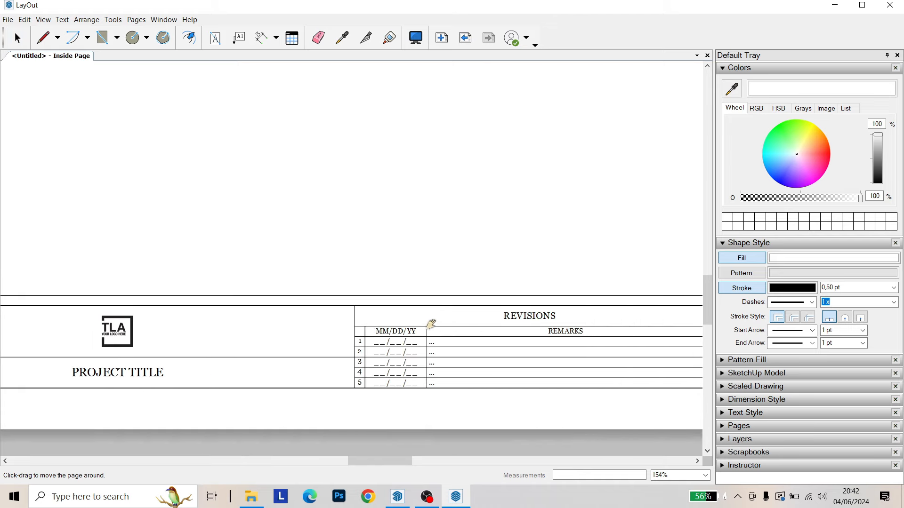
scroll(425, 323, "up", 1)
scroll(368, 330, "up", 2)
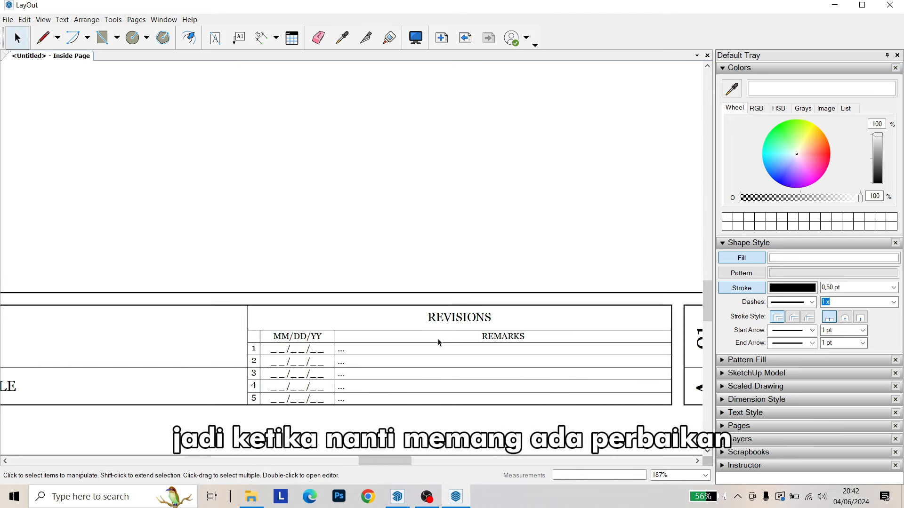
scroll(450, 332, "down", 2)
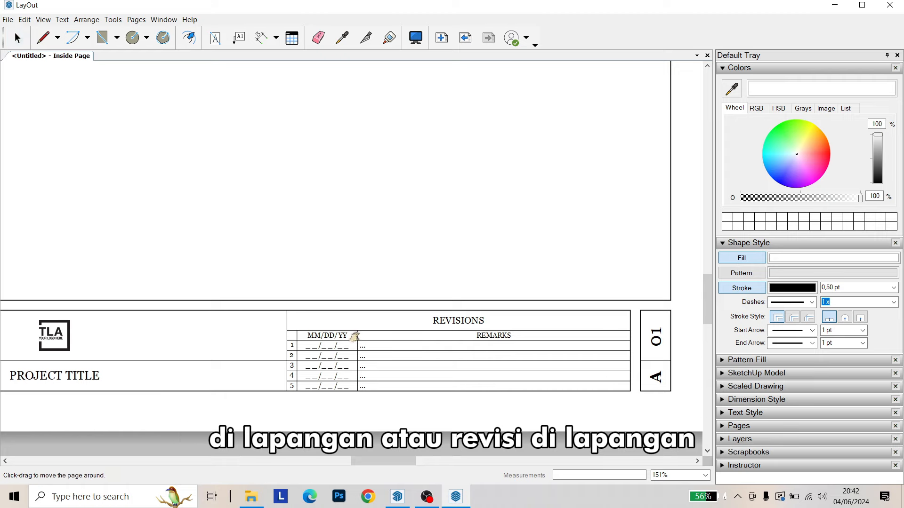
middle_click_drag(355, 335, 407, 342)
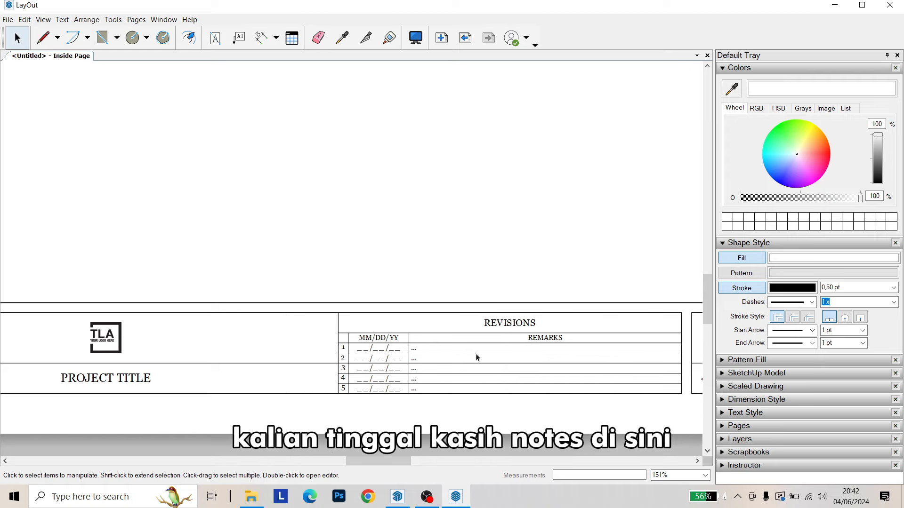
scroll(422, 349, "up", 2)
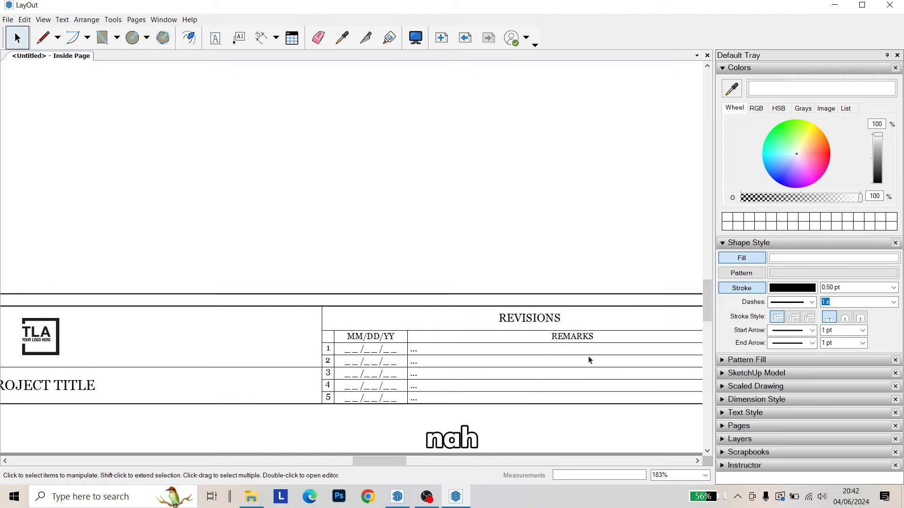
scroll(589, 361, "down", 10)
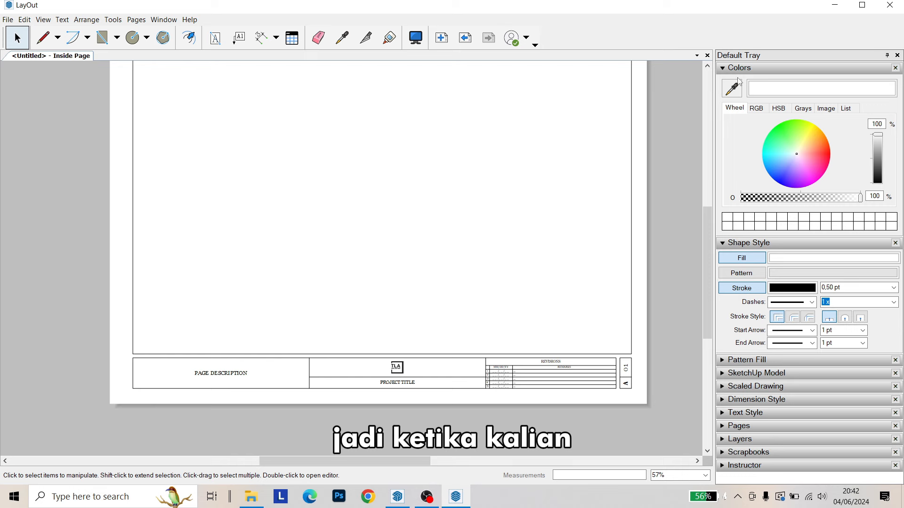
Collapse the Colors and Shape Style sections of the tray and bring the whole drawing frame into view
left_click(738, 70)
left_click(738, 77)
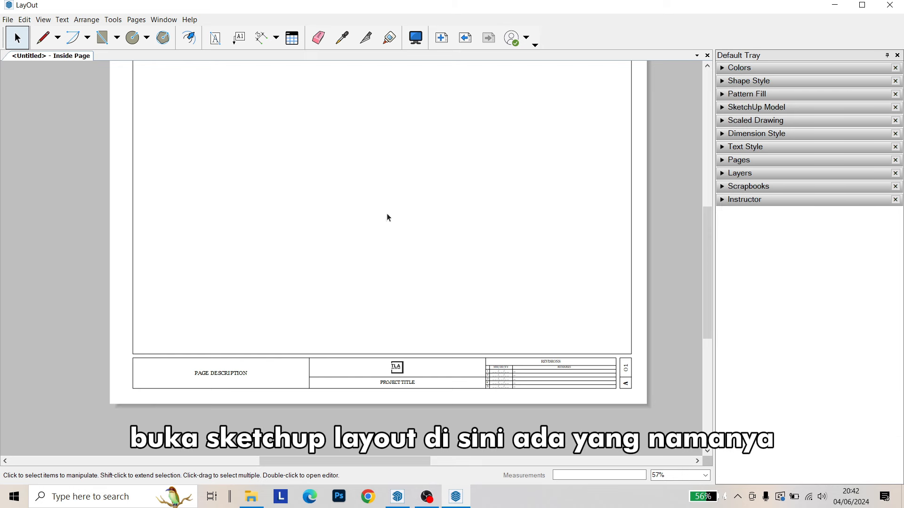
middle_click_drag(387, 217, 396, 286)
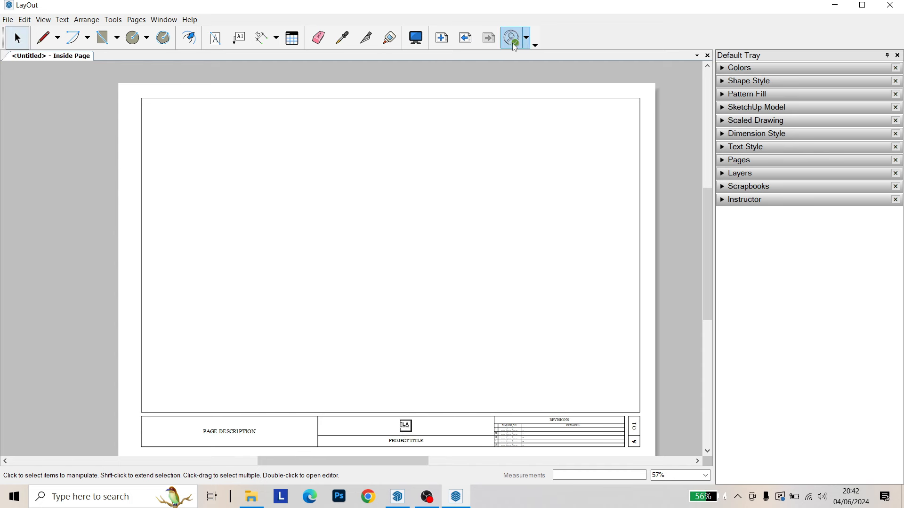
left_click(52, 42)
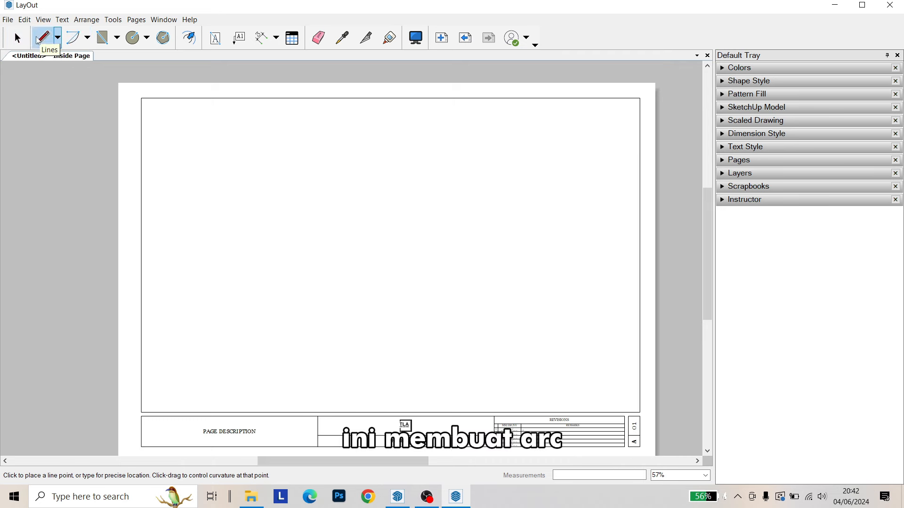
left_click(79, 40)
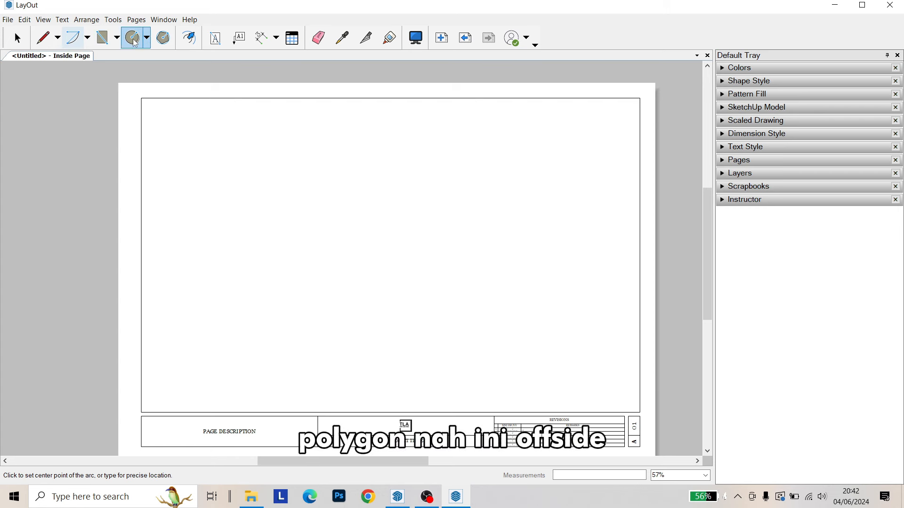
left_click(103, 38)
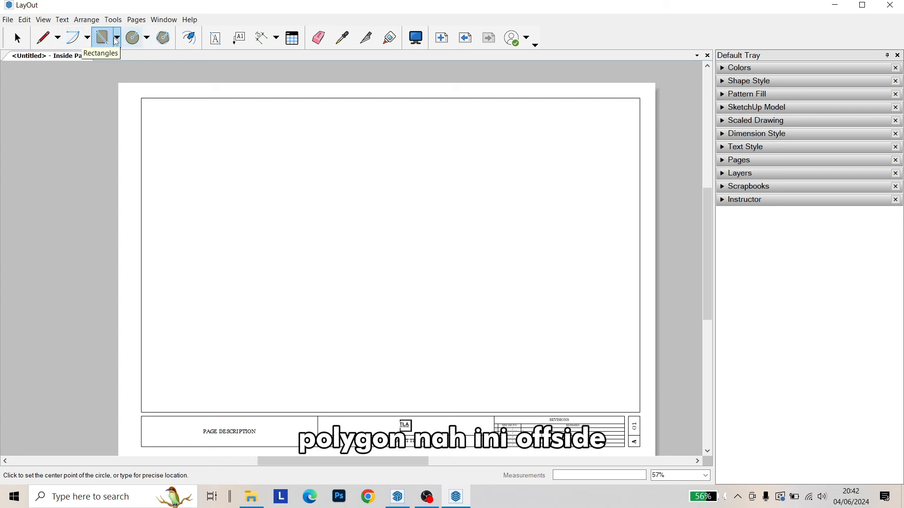
left_click(159, 39)
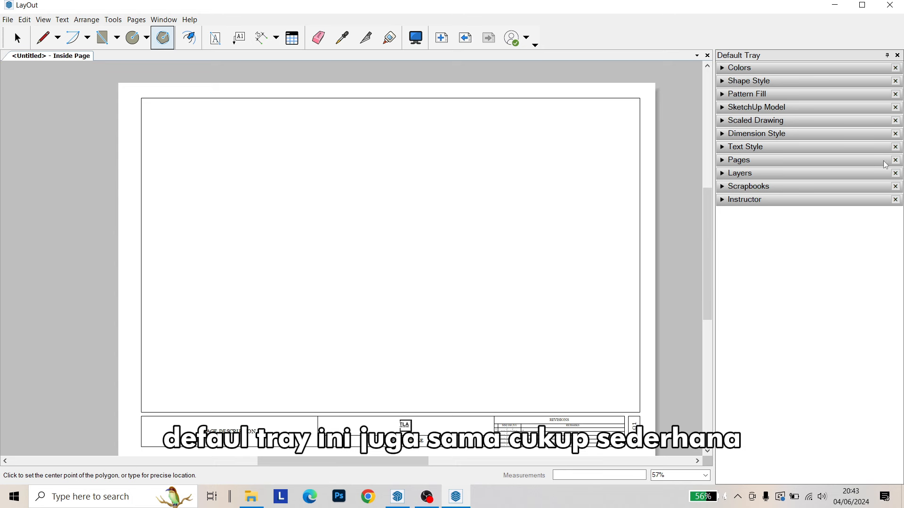
Expand the Shape Style settings and draw a rectangle about 92 by 74 mm in the upper middle of the drawing frame
left_click(769, 71)
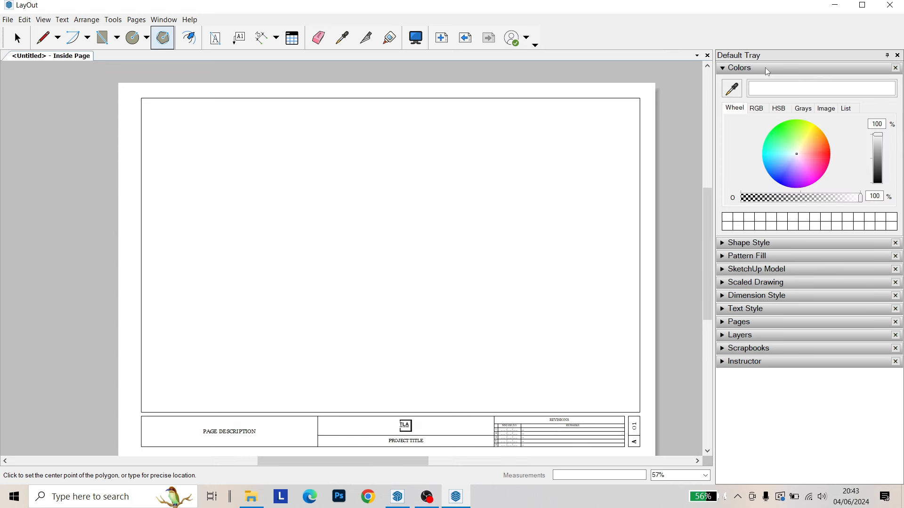
left_click(739, 79)
left_click(743, 84)
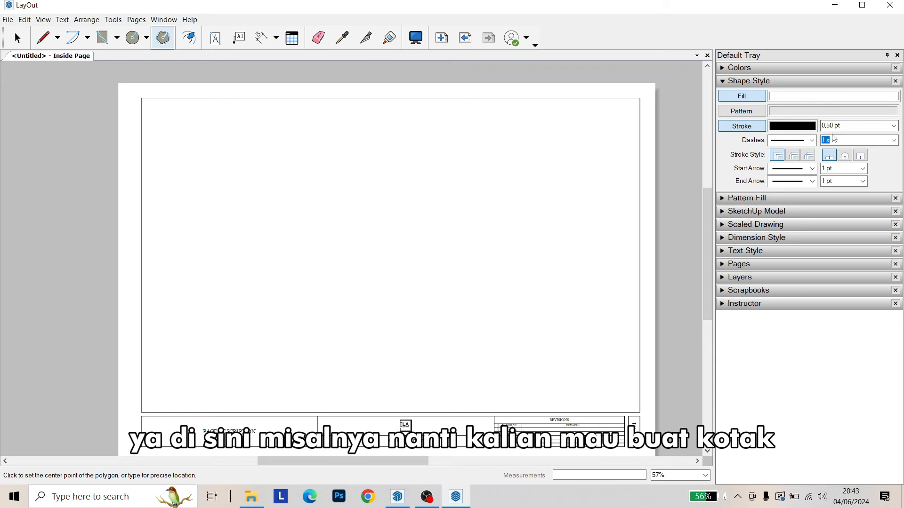
left_click_drag(313, 157, 430, 252)
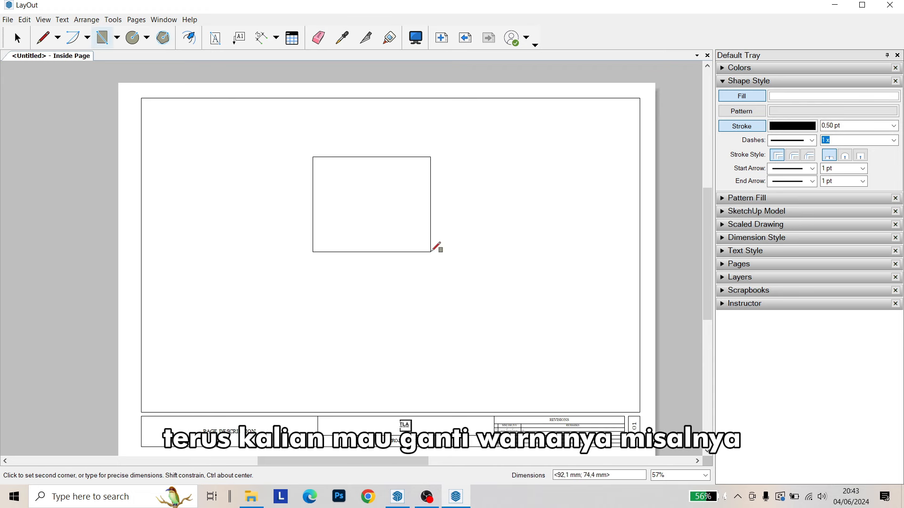
Fill the rectangle with purple from the colour wheel, trying green and red first, and collapse the Colors section
key("space")
left_click(406, 202)
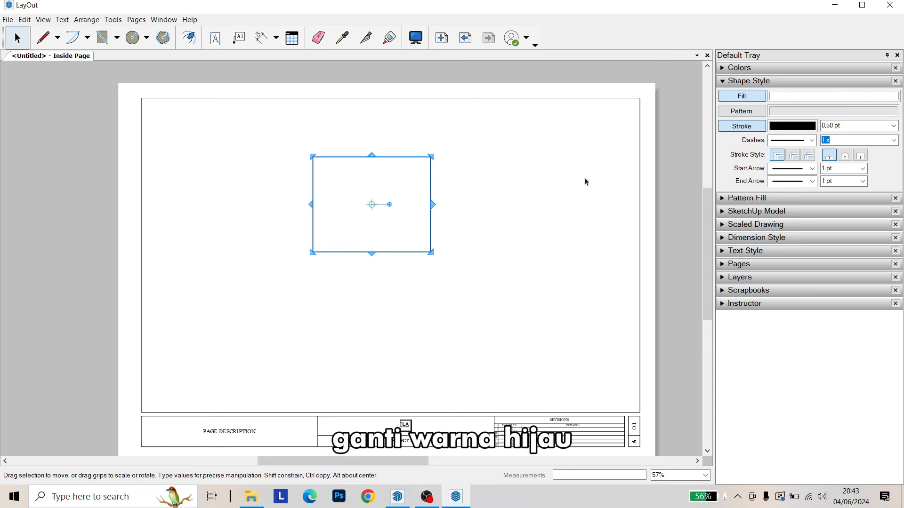
left_click(782, 97)
left_click(793, 139)
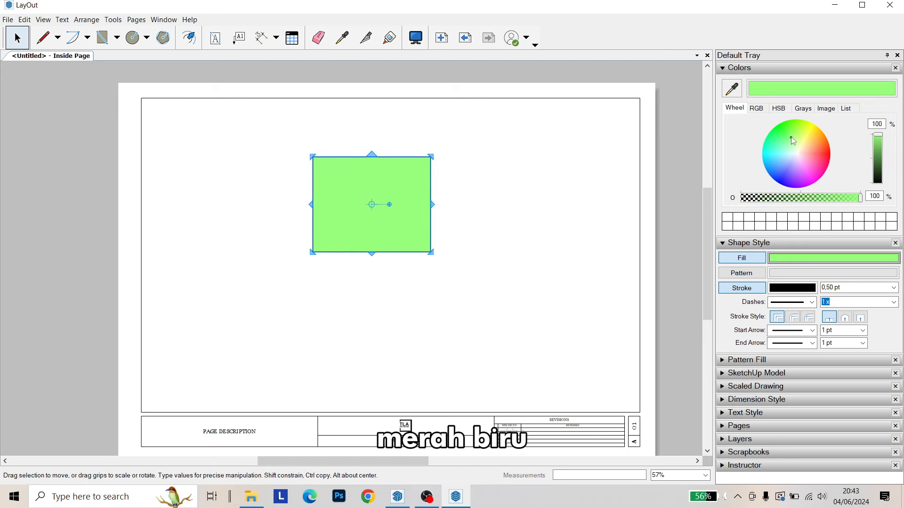
left_click(818, 151)
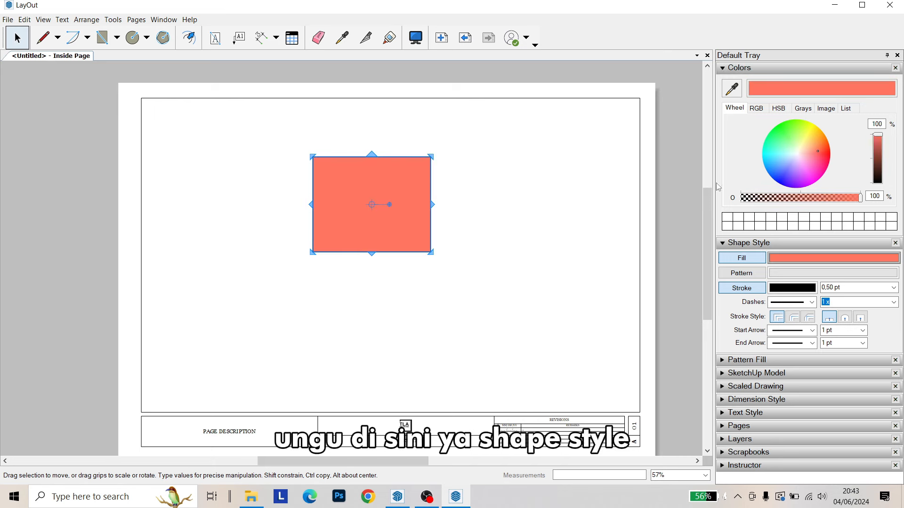
left_click(790, 172)
left_click(677, 183)
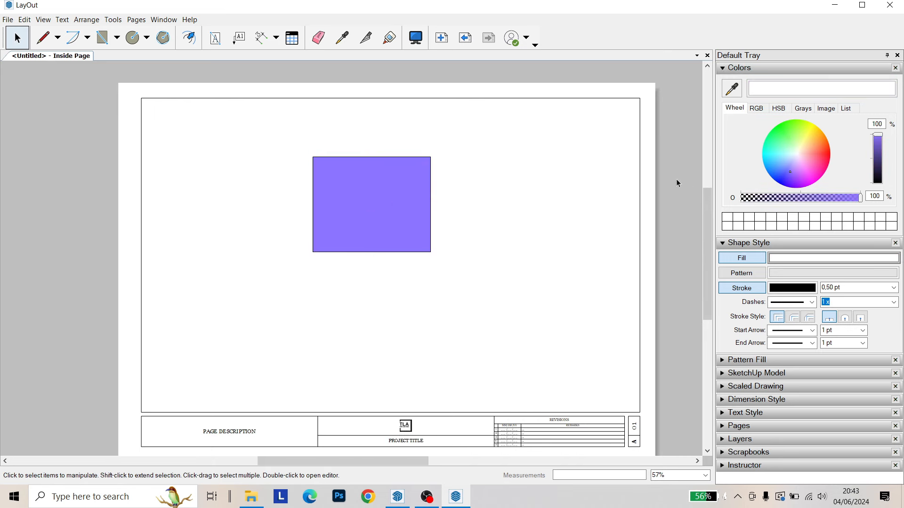
left_click(738, 69)
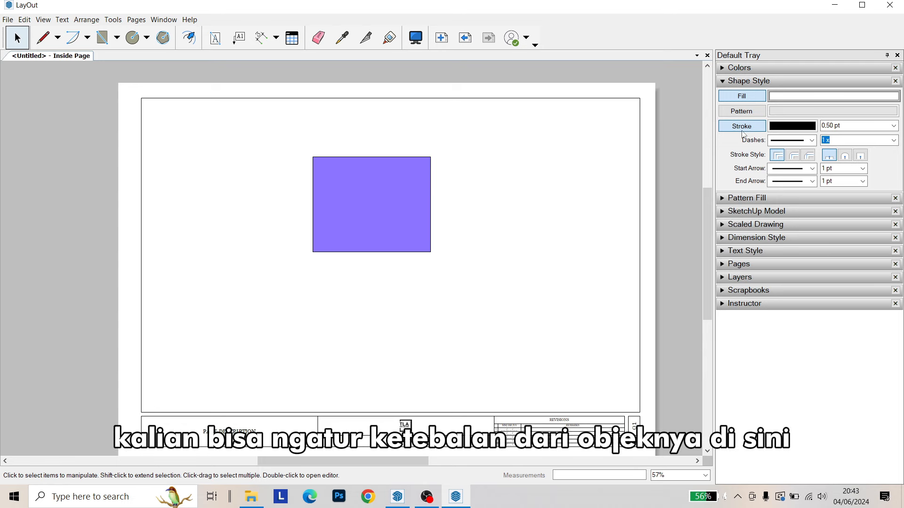
Thicken the purple rectangle's outline, trying a stroke width of 1 pt before setting it to 2 pt
left_click(377, 214)
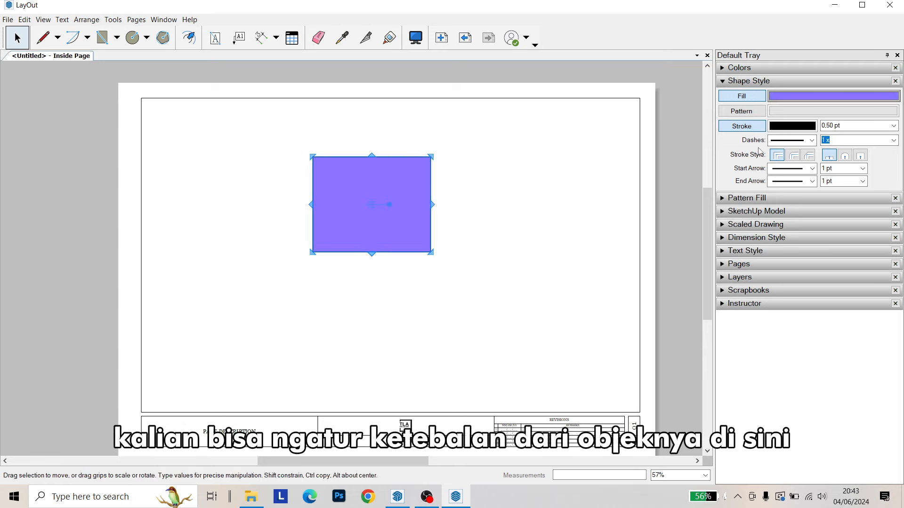
left_click(894, 126)
left_click(864, 176)
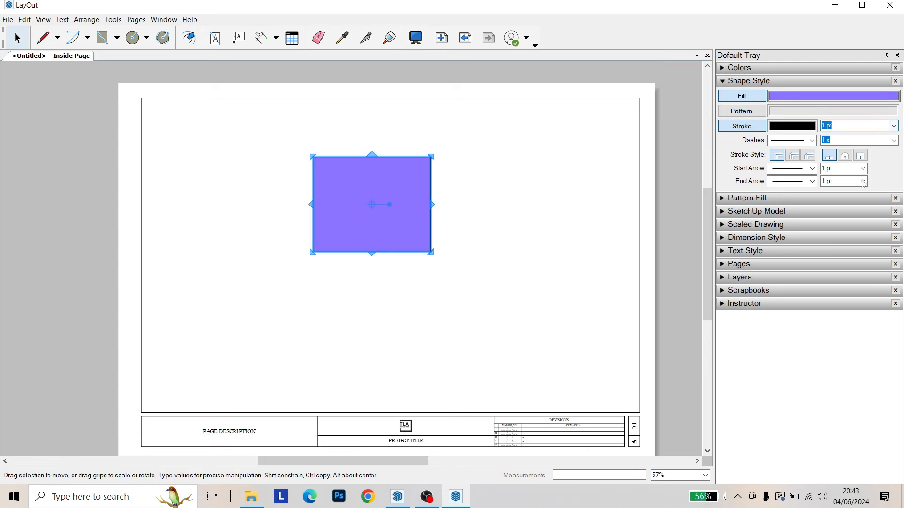
left_click(688, 179)
left_click(426, 193)
left_click(894, 126)
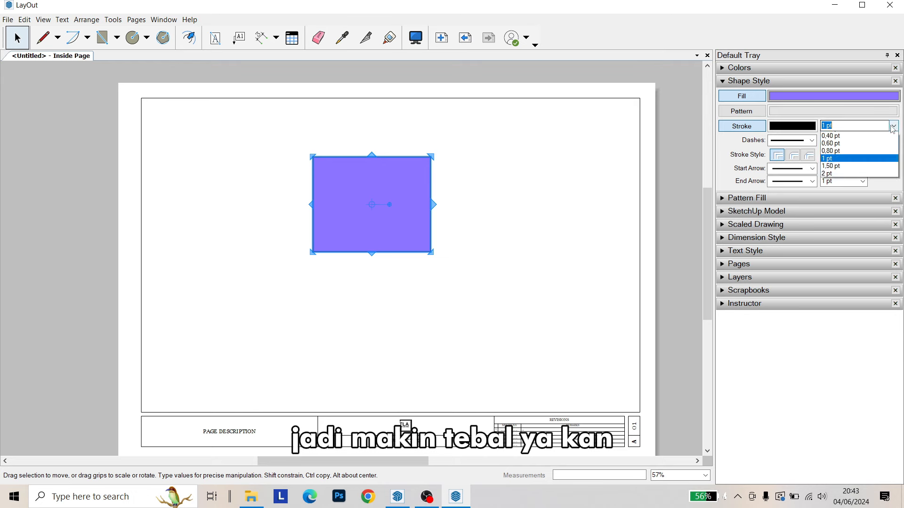
left_click(862, 188)
left_click(458, 197)
left_click(441, 198)
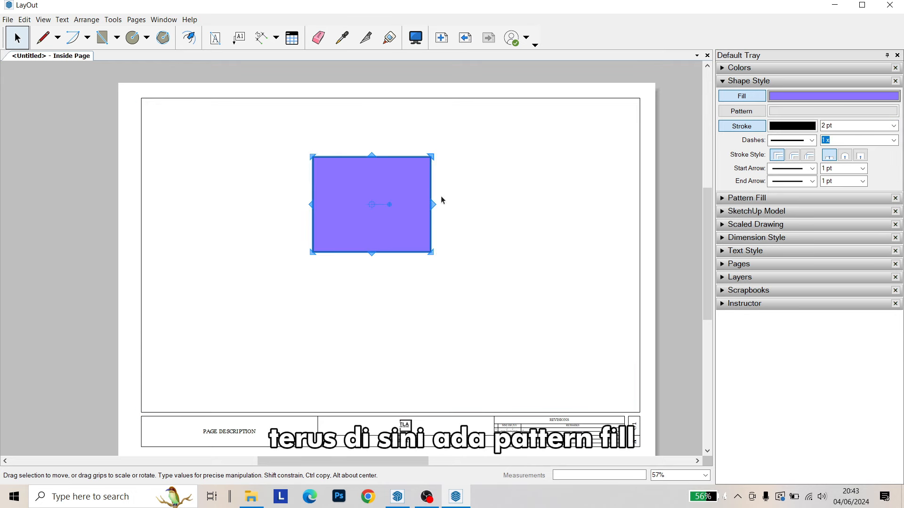
left_click(688, 207)
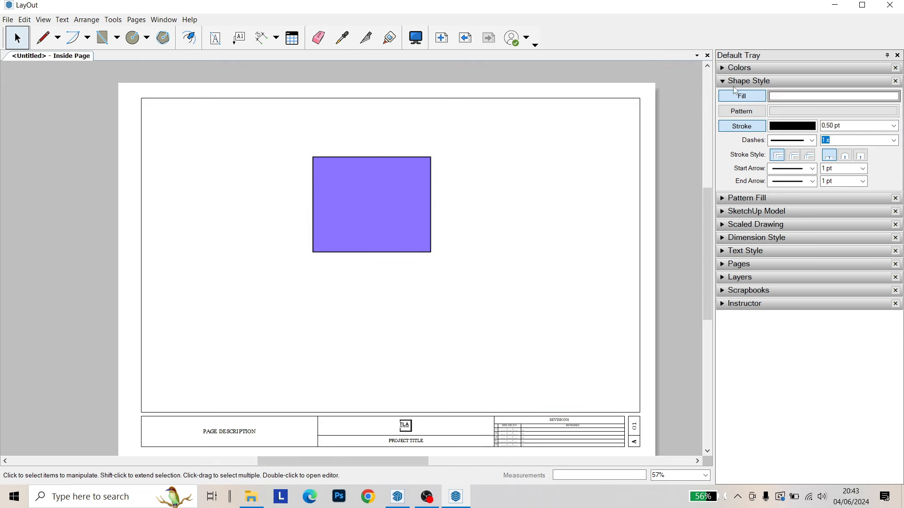
Apply the Brick English Bond pattern from Material Symbols to the purple rectangle, trying Aluminum first, and inspect the hatch up close
left_click(739, 83)
left_click(742, 97)
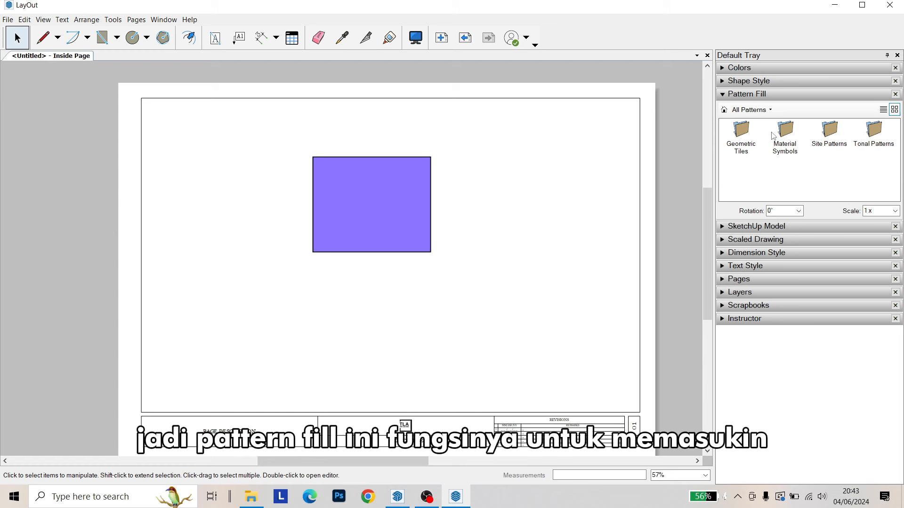
left_click(409, 191)
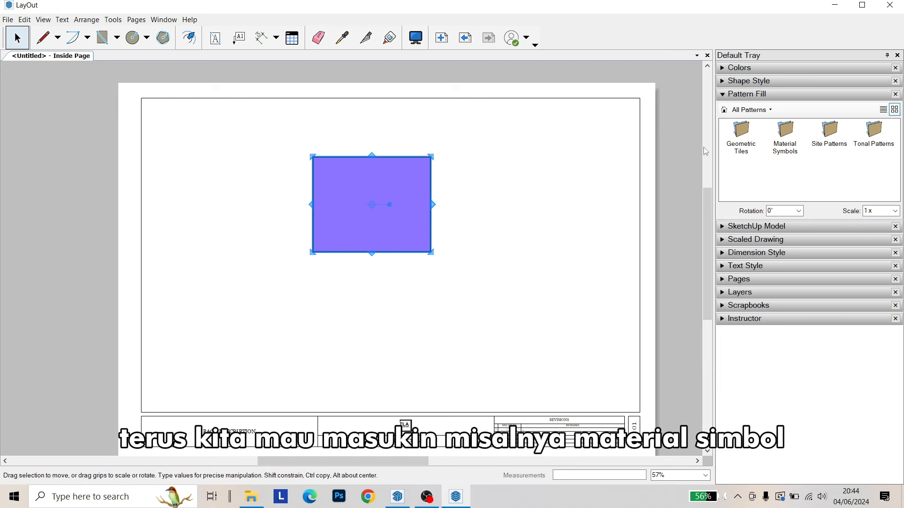
left_click(785, 145)
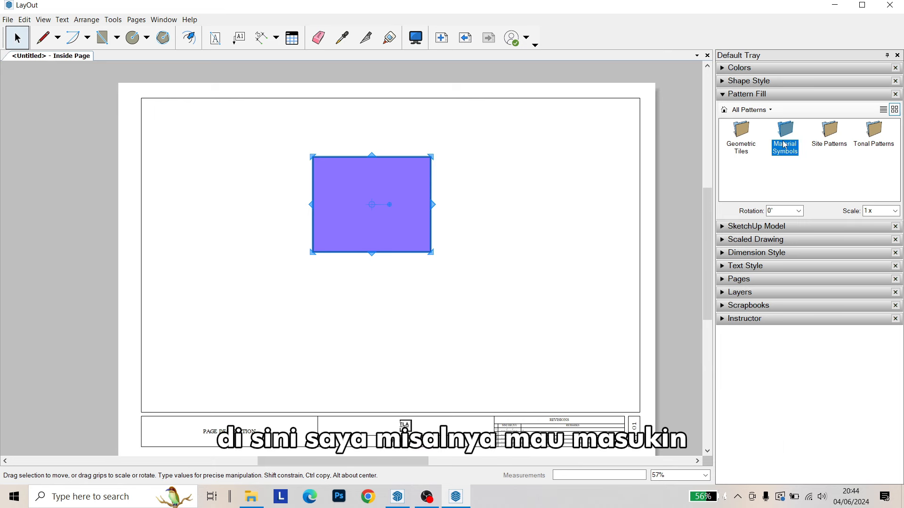
double_click(785, 145)
left_click(786, 142)
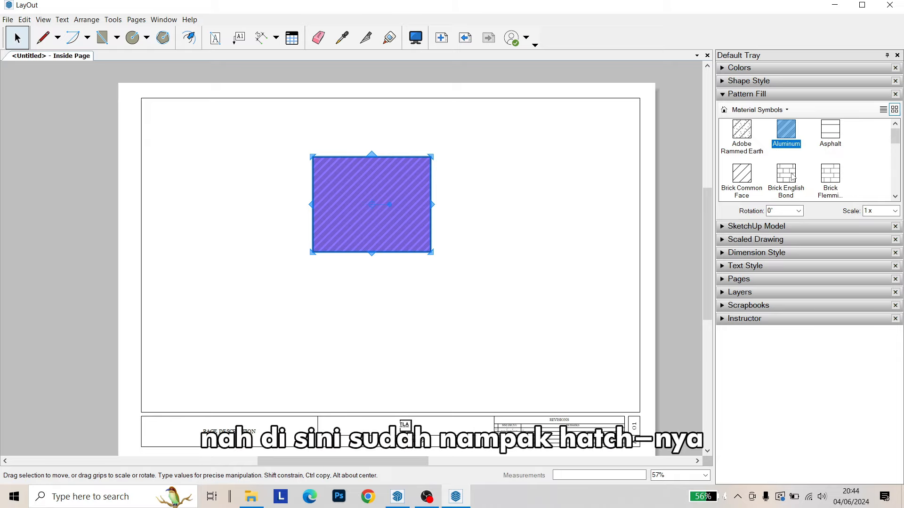
left_click(792, 177)
scroll(422, 194, "up", 5)
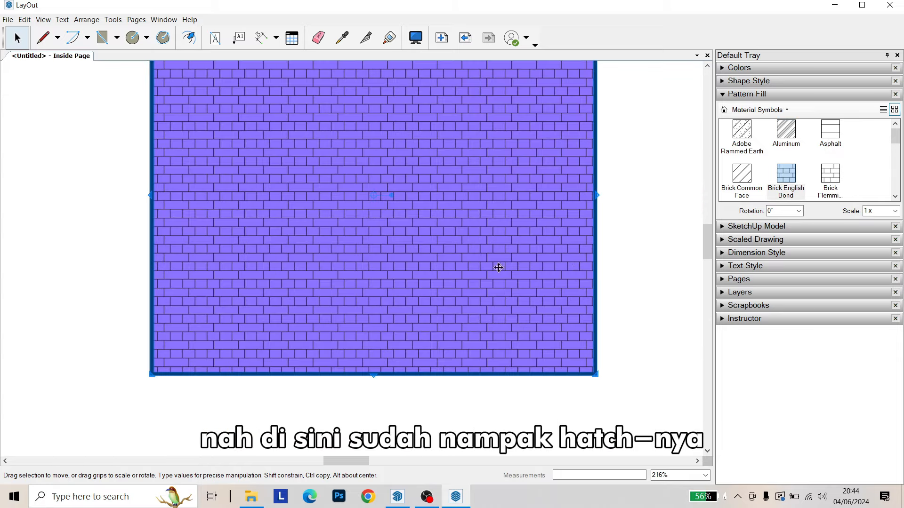
left_click(642, 236)
scroll(409, 274, "up", 3)
scroll(434, 279, "down", 2)
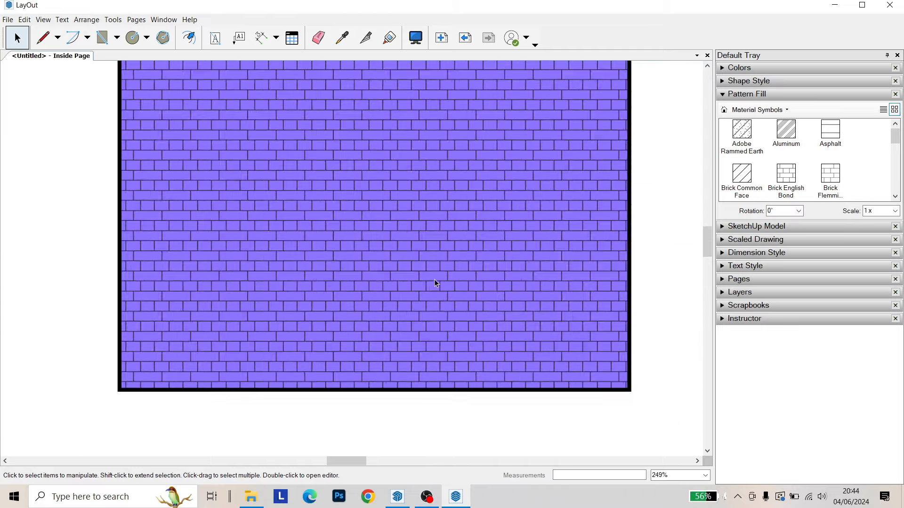
scroll(434, 279, "down", 5)
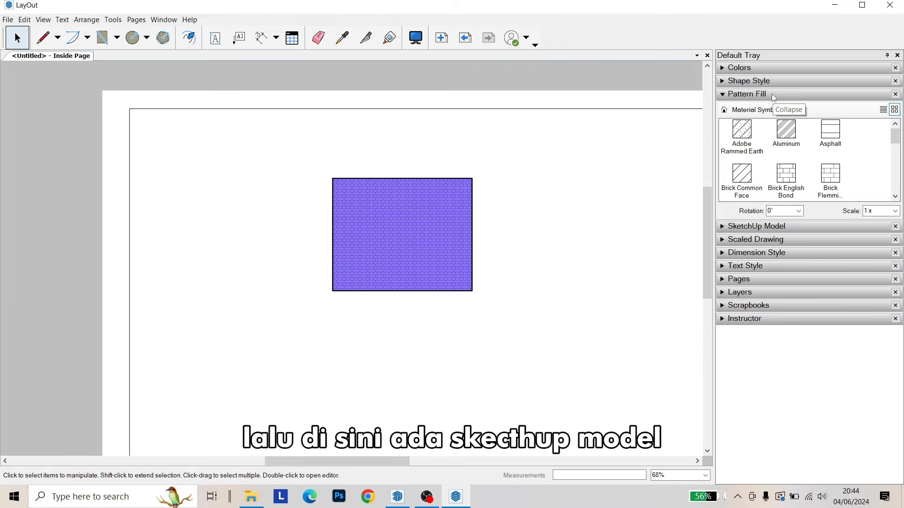
left_click(772, 94)
Examine the SketchUp Model, Scaled Drawing, Dimension Style and Text Style settings one after another
left_click(777, 108)
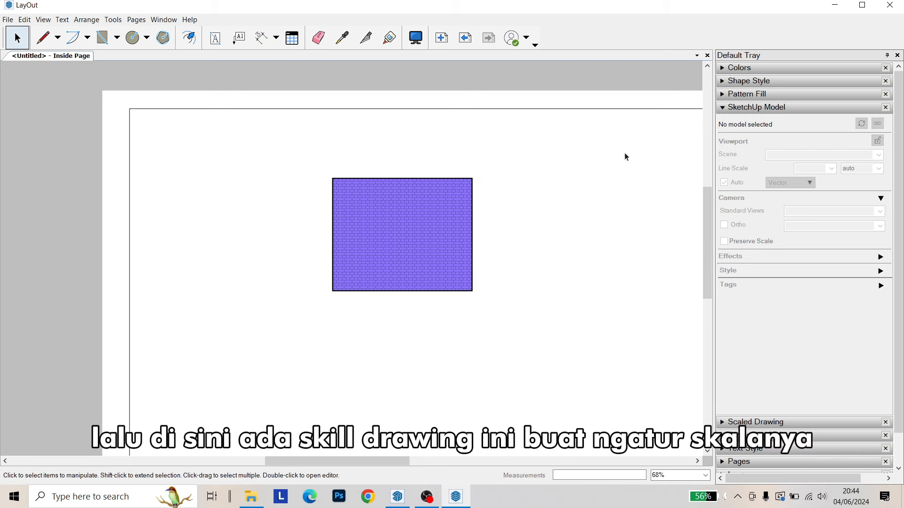
left_click(746, 108)
left_click(753, 121)
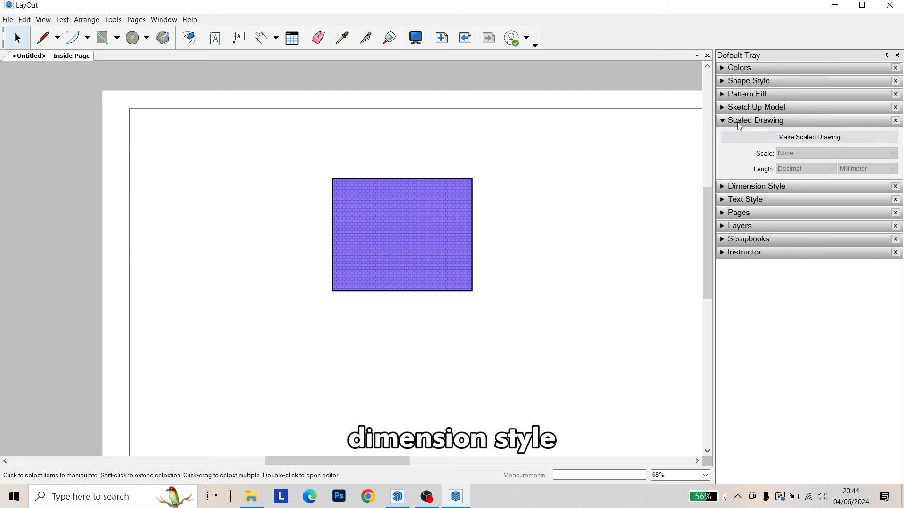
left_click(739, 124)
left_click(753, 134)
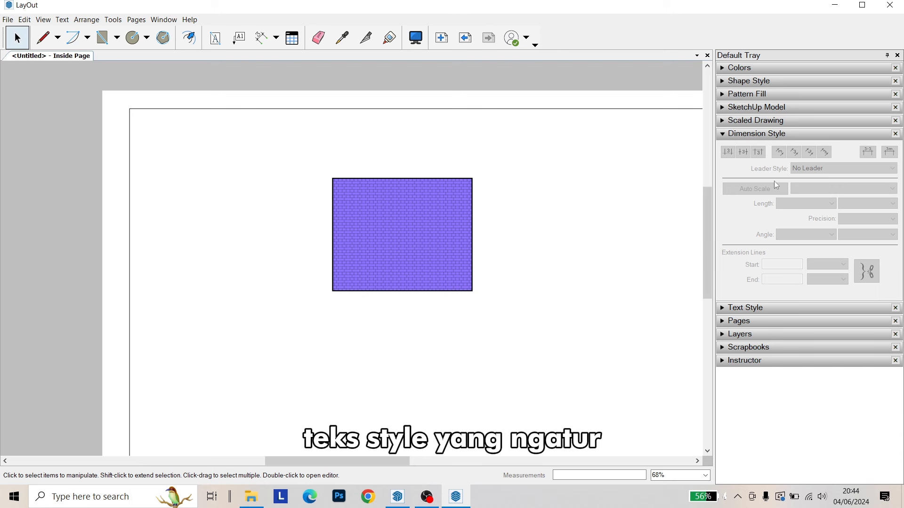
left_click(761, 136)
left_click(764, 145)
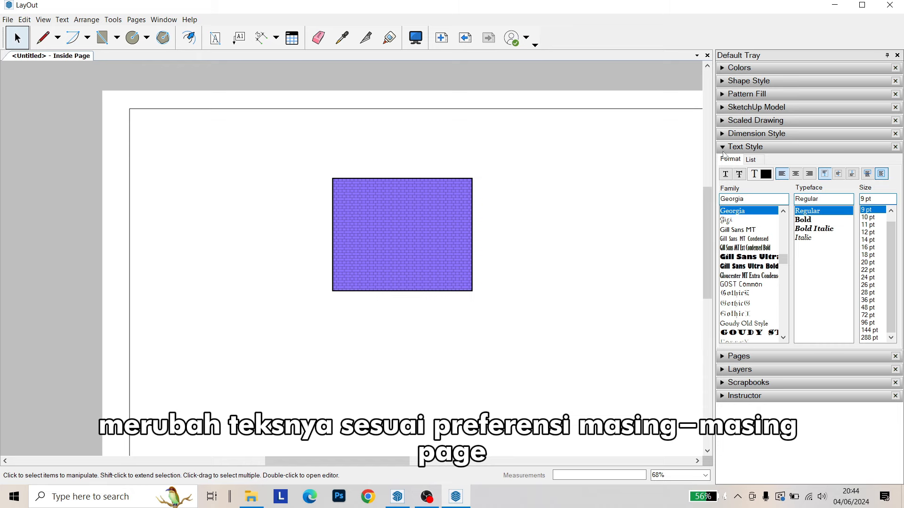
left_click(728, 148)
Expand the page list and compare the Cover Page sheet with the Inside Page sheet
left_click(737, 159)
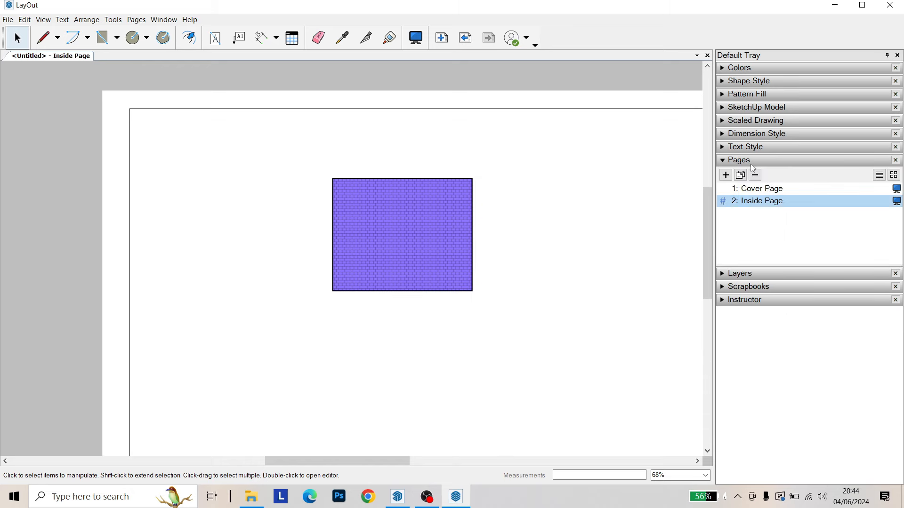
scroll(396, 233, "down", 2)
scroll(400, 240, "down", 1)
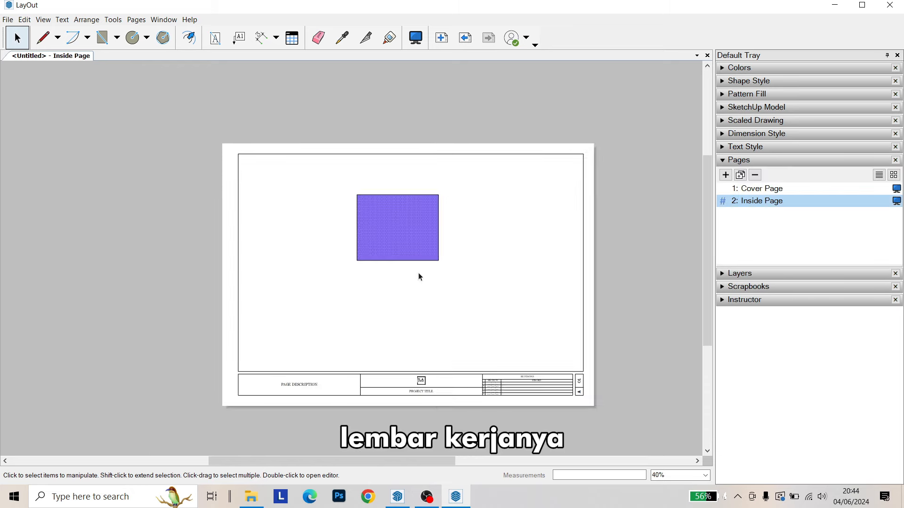
scroll(418, 273, "up", 2)
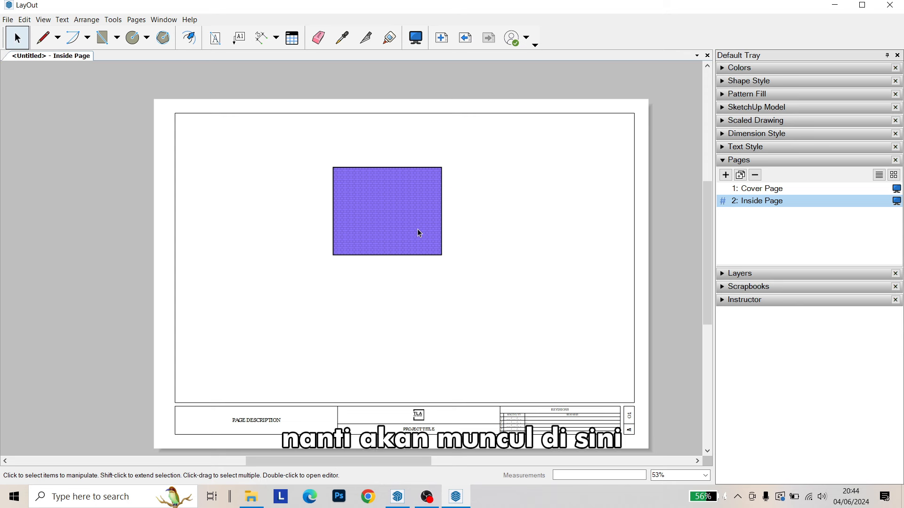
left_click(745, 188)
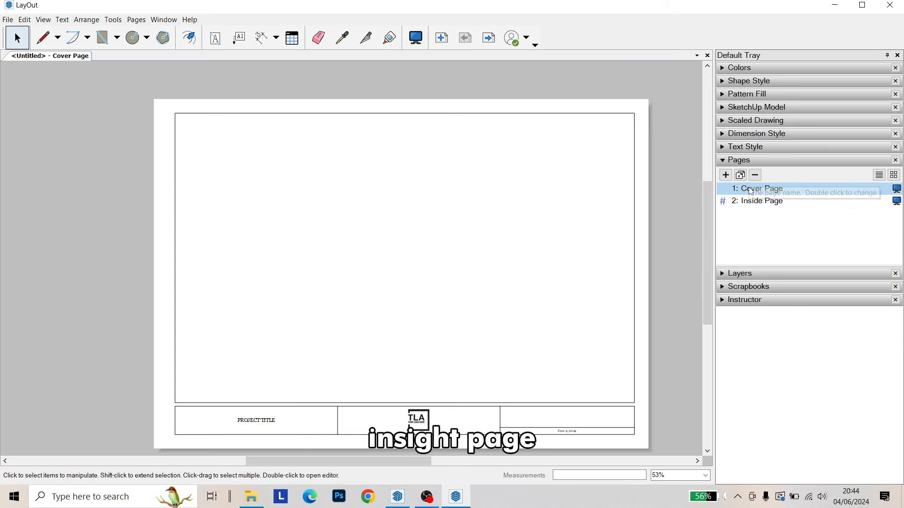
left_click(755, 206)
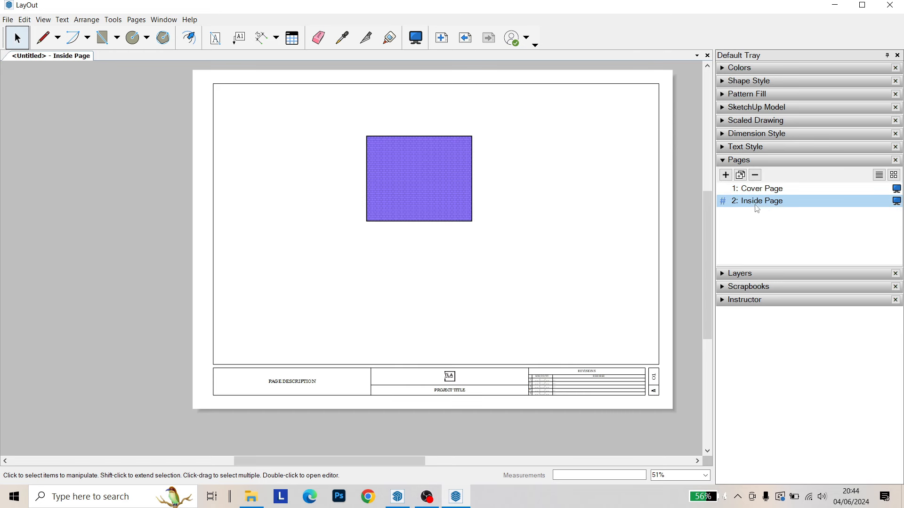
Collapse the Pages section and expand Layers and Scrapbooks to examine the layer list and the ready-made symbols
left_click(759, 161)
left_click(765, 174)
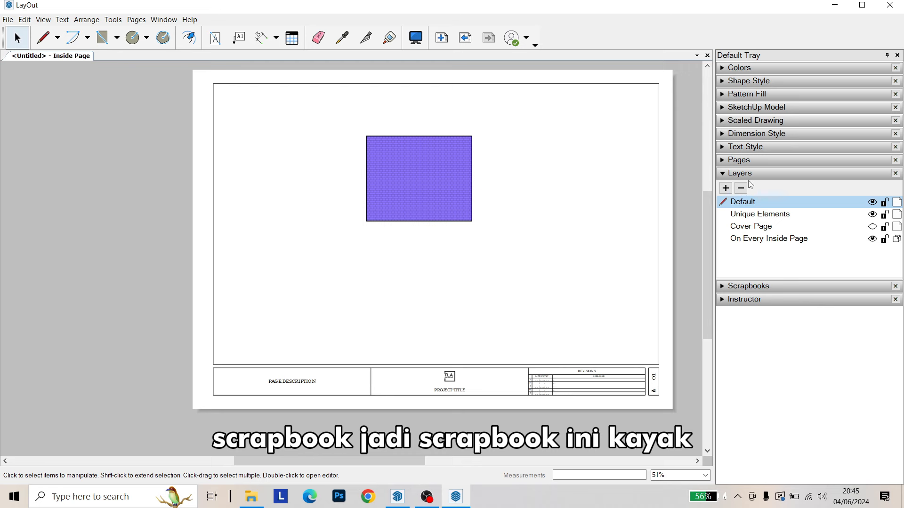
left_click(764, 284)
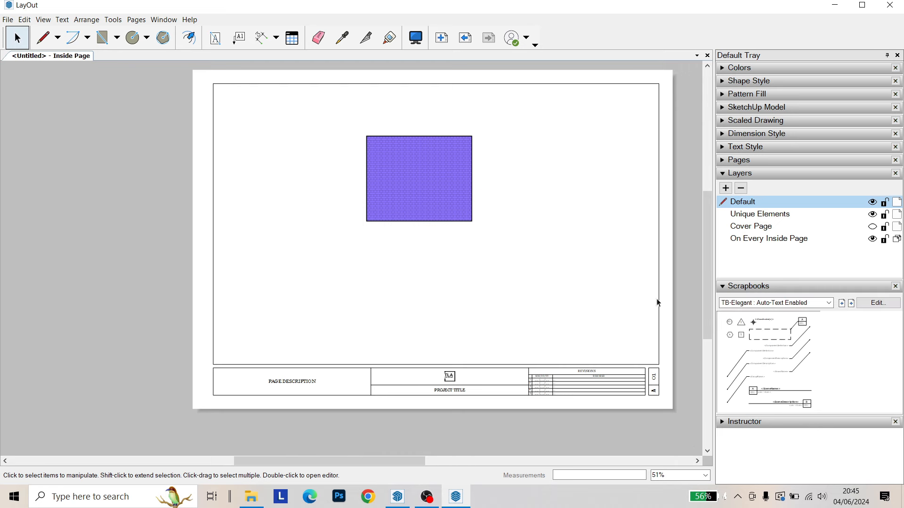
Place the dashed detail callout symbol from the TB-Elegant Auto-Text scrapbook over the purple rectangle's lower-right corner
scroll(465, 363, "up", 2)
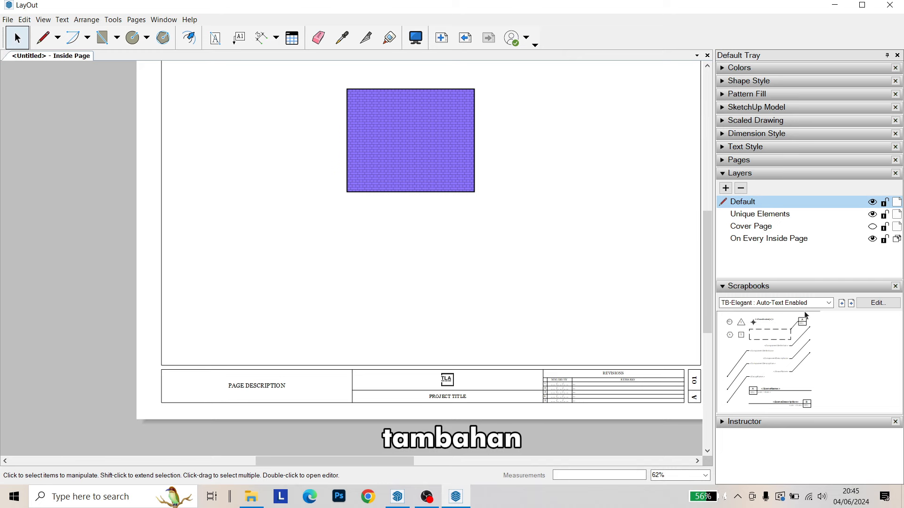
scroll(480, 319, "up", 4)
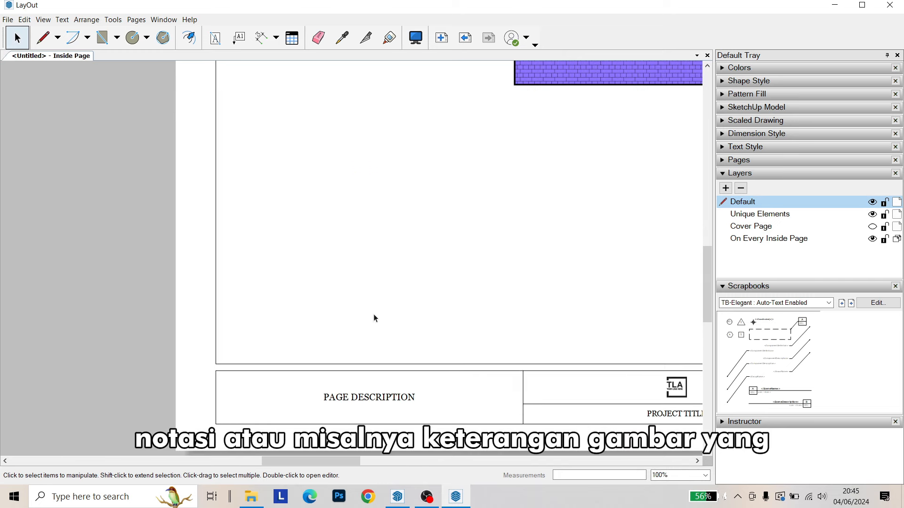
scroll(343, 317, "up", 1)
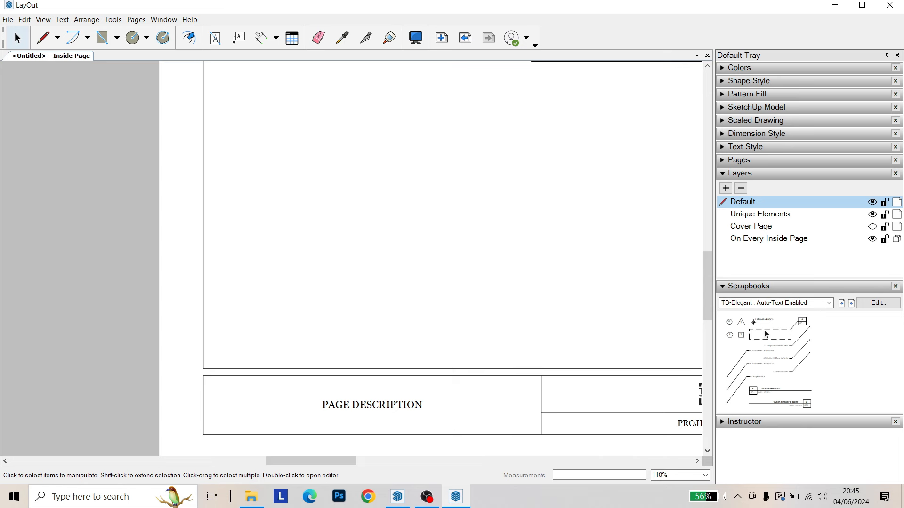
left_click(724, 343)
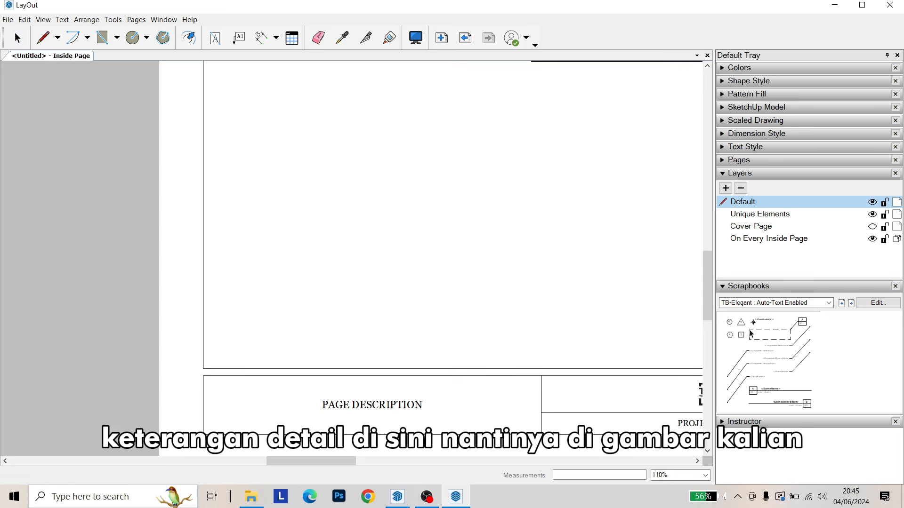
scroll(496, 338, "down", 1)
scroll(517, 259, "up", 4)
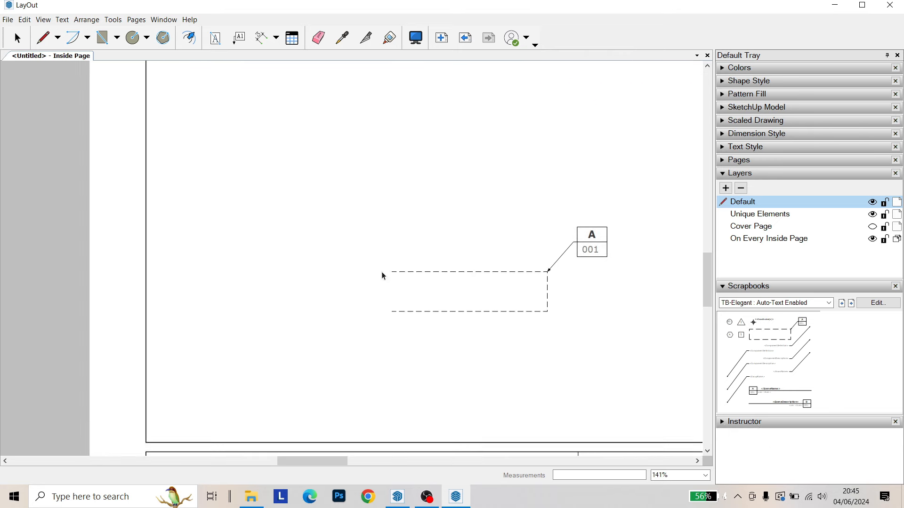
scroll(365, 250, "down", 3)
scroll(499, 168, "down", 2)
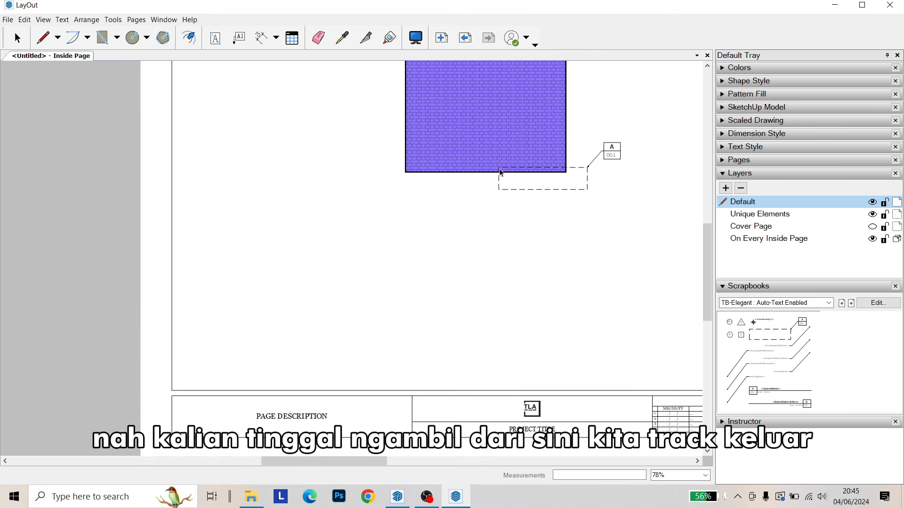
left_click(507, 167)
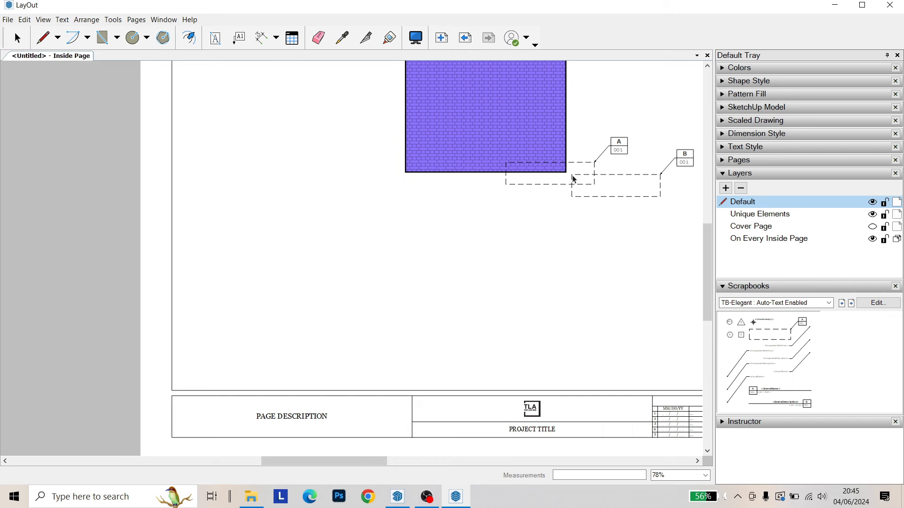
key("space")
Collapse Layers and Scrapbooks, read through the Instructor guidance for the selection tool, and collapse it again
left_click(727, 175)
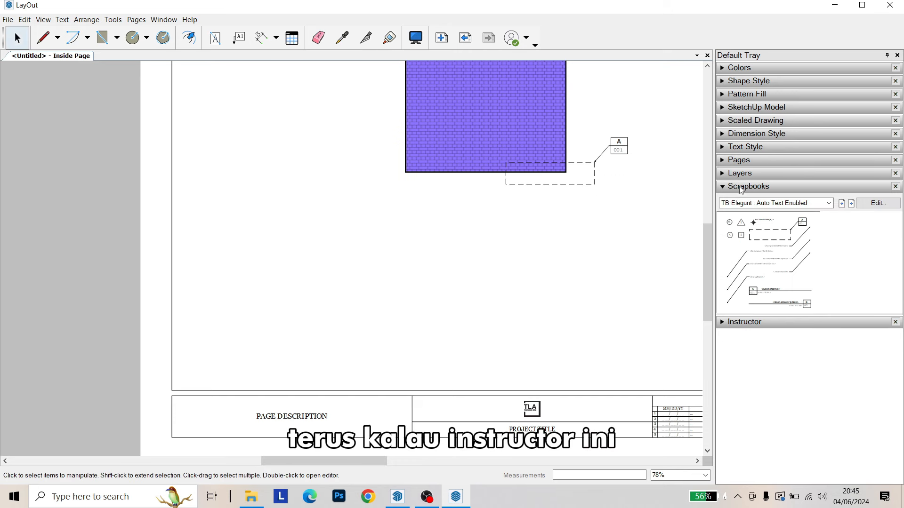
left_click(742, 187)
left_click(746, 200)
scroll(751, 297, "down", 10)
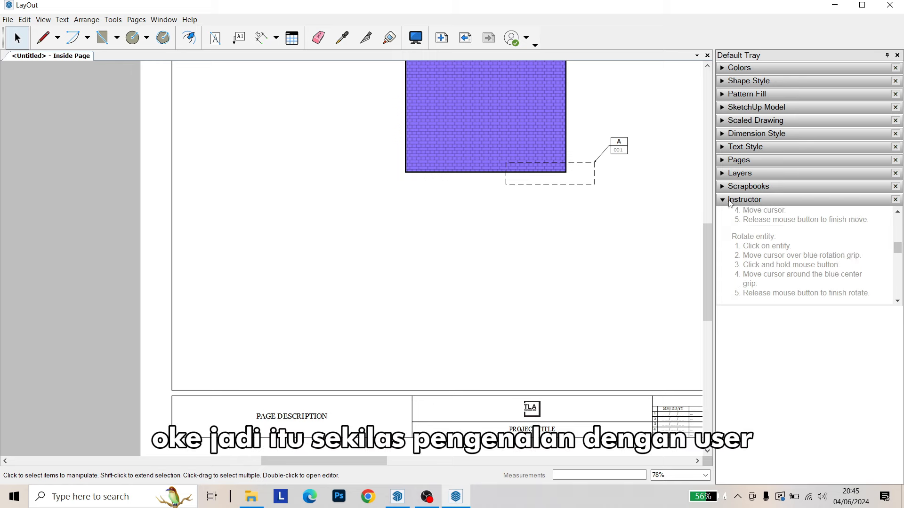
left_click(744, 199)
Delete the detail callout and the purple brick-patterned rectangle from the Inside Page
middle_click_drag(627, 138, 584, 187)
left_click(573, 201)
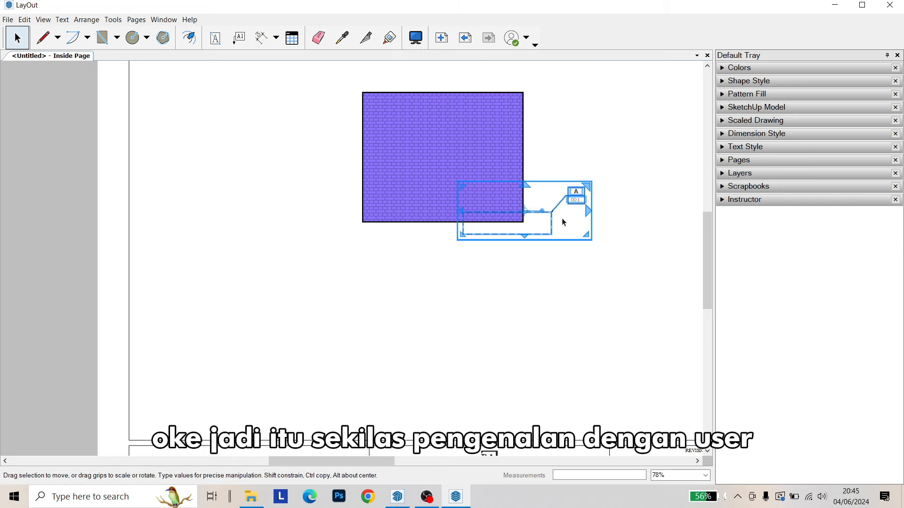
scroll(550, 243, "down", 2)
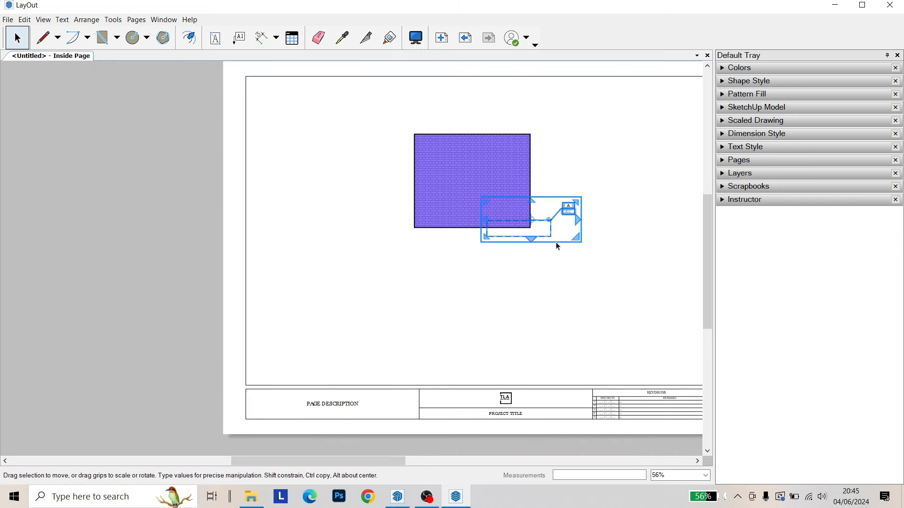
middle_click_drag(556, 242, 484, 267)
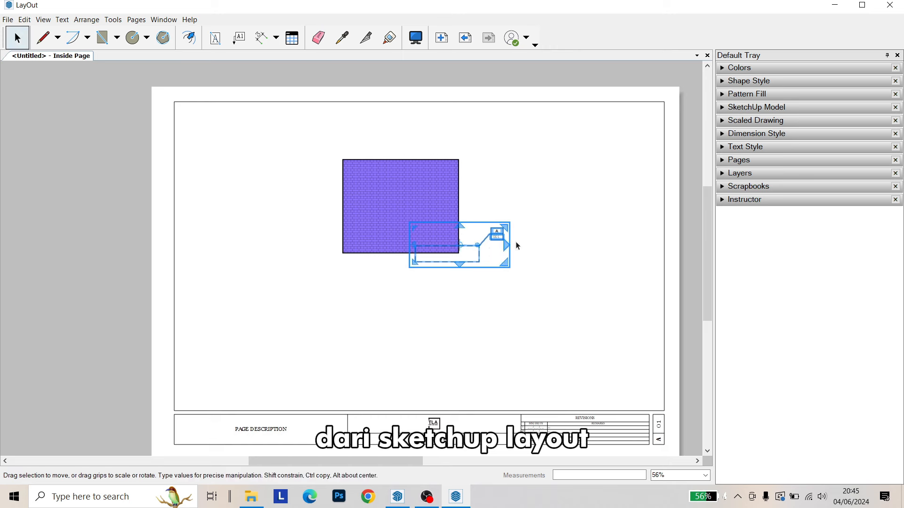
mouse_move(516, 242)
middle_mouse_down()
mouse_move(510, 218)
mouse_move(514, 247)
middle_mouse_up()
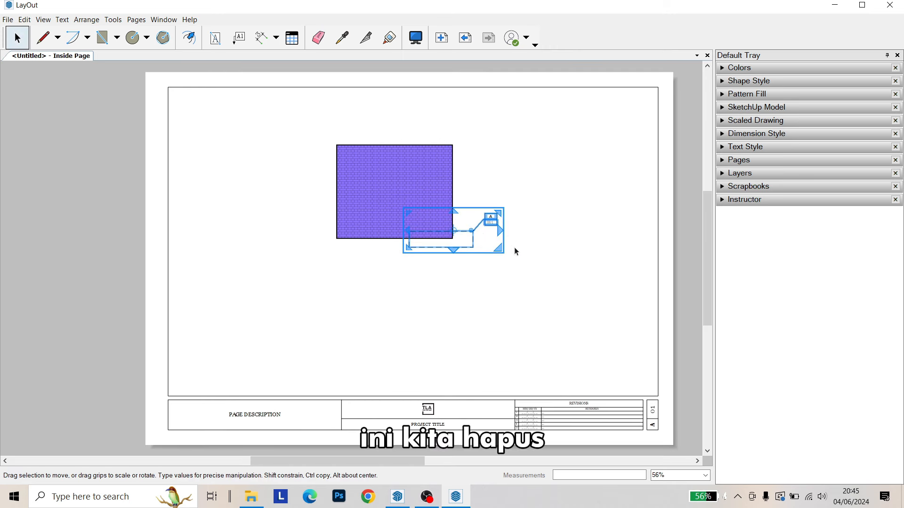
key("Delete")
left_click(415, 202)
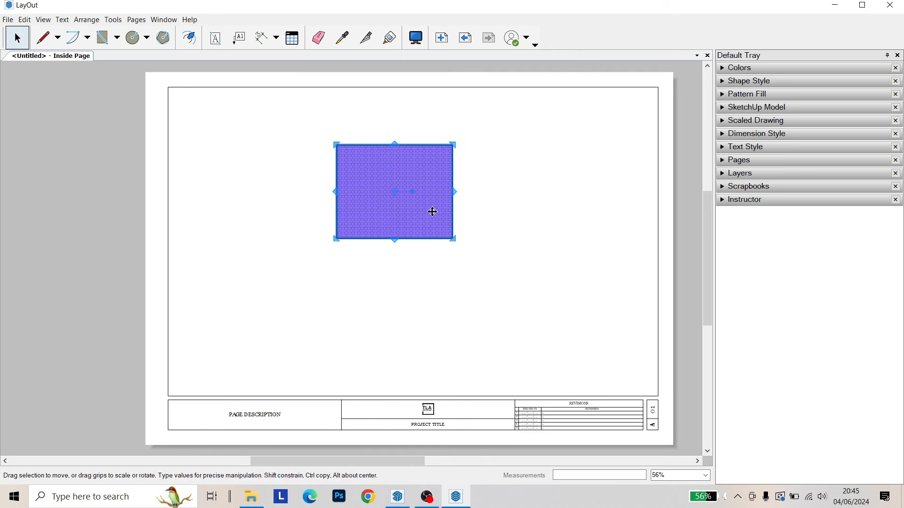
key("Delete")
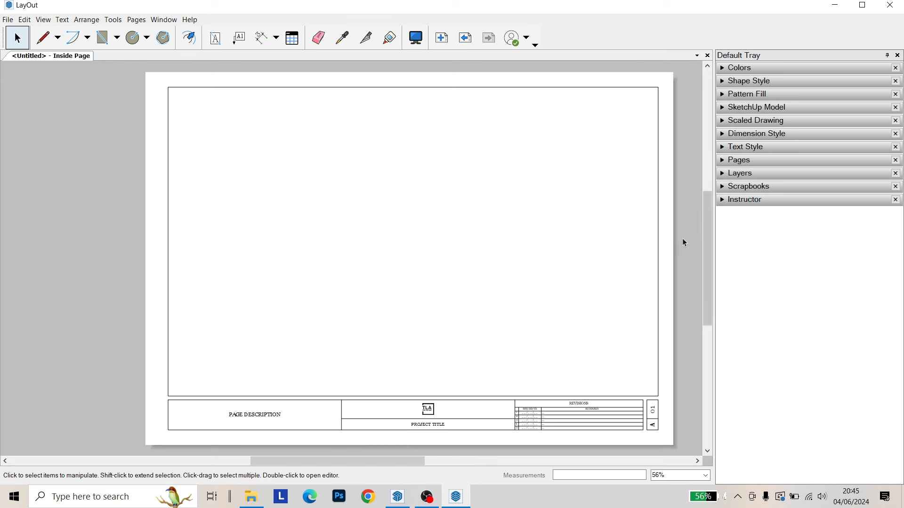
Expand the page list and examine the Cover Page's drawing area and its project title, logo and date fields
middle_click_drag(689, 218, 667, 223)
left_click(735, 161)
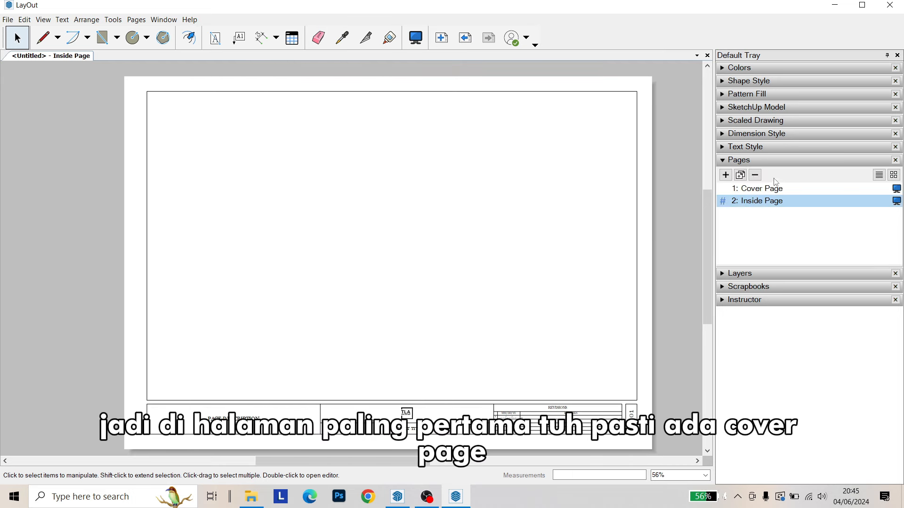
left_click(774, 190)
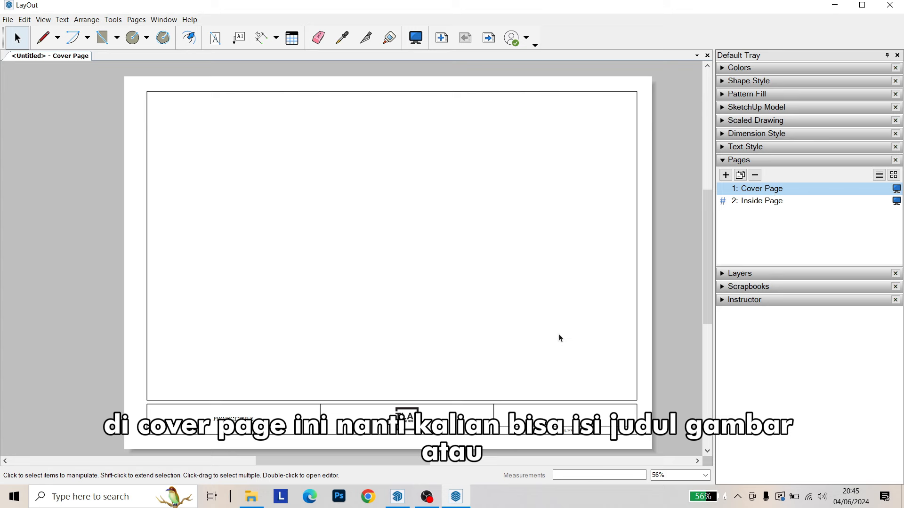
scroll(558, 334, "up", 5)
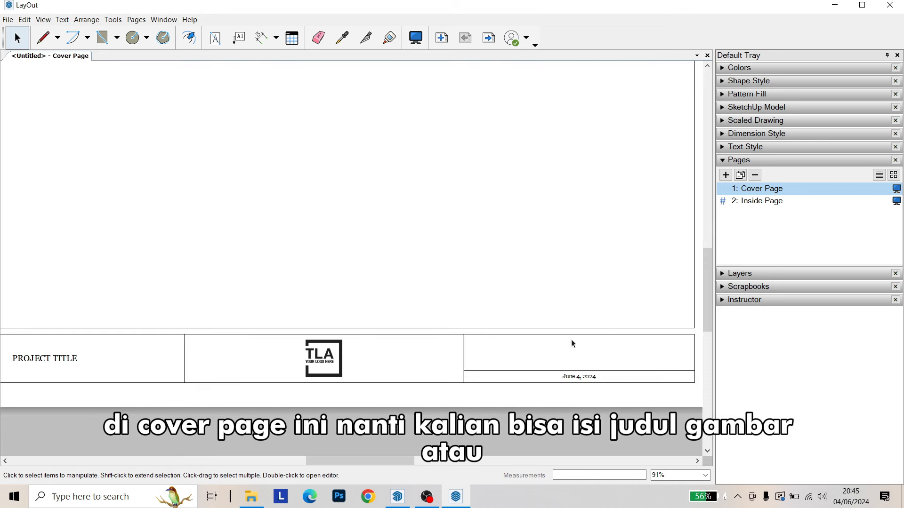
scroll(572, 357, "down", 3)
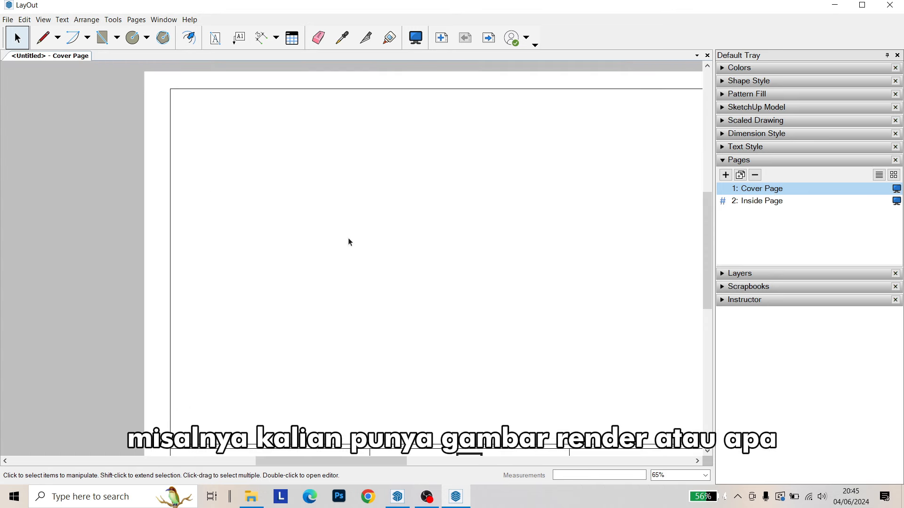
middle_click_drag(390, 249, 343, 221)
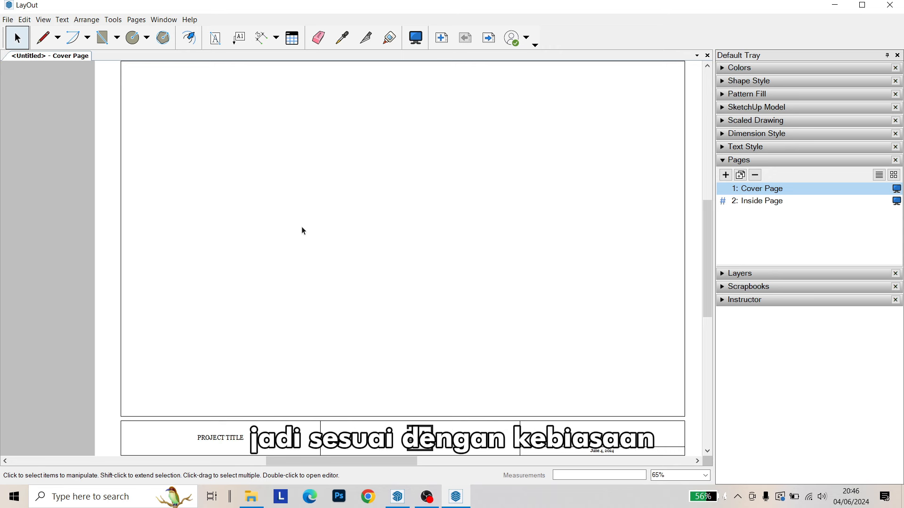
scroll(570, 215, "down", 1)
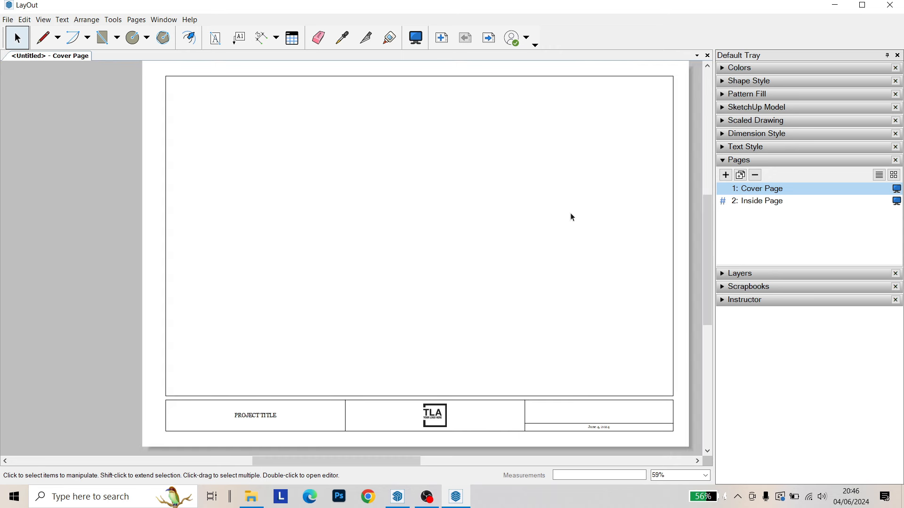
middle_click_drag(519, 236, 502, 241)
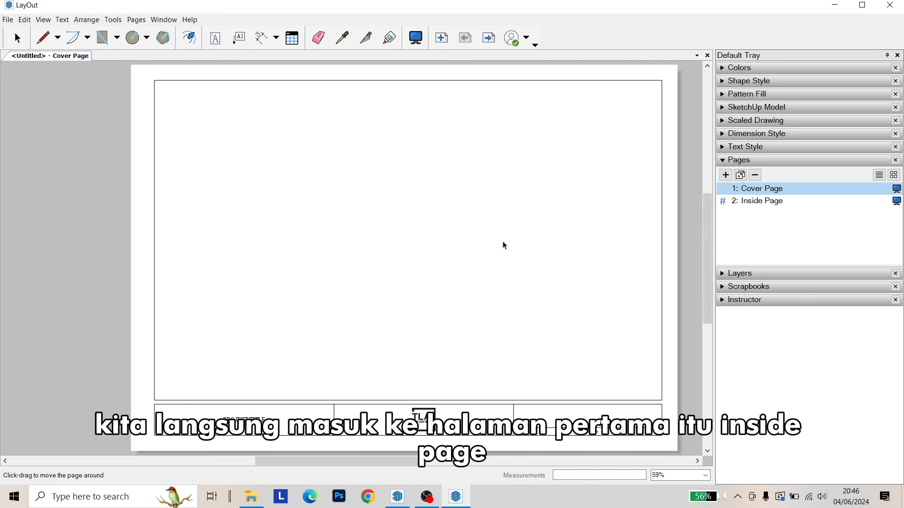
Switch to the Inside Page and insert the SketchUp model Kitchen 03.skp from the KITCHEN 3 folder
left_click(751, 202)
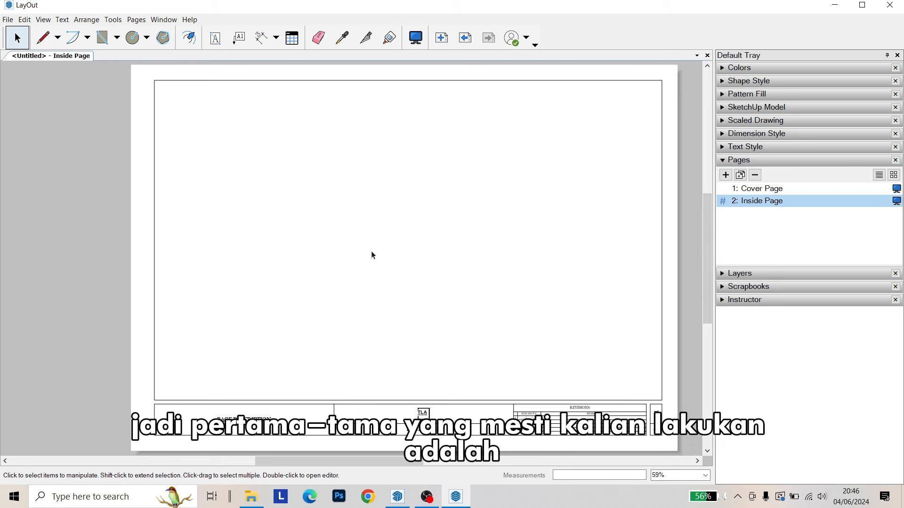
middle_click_drag(379, 260, 368, 260)
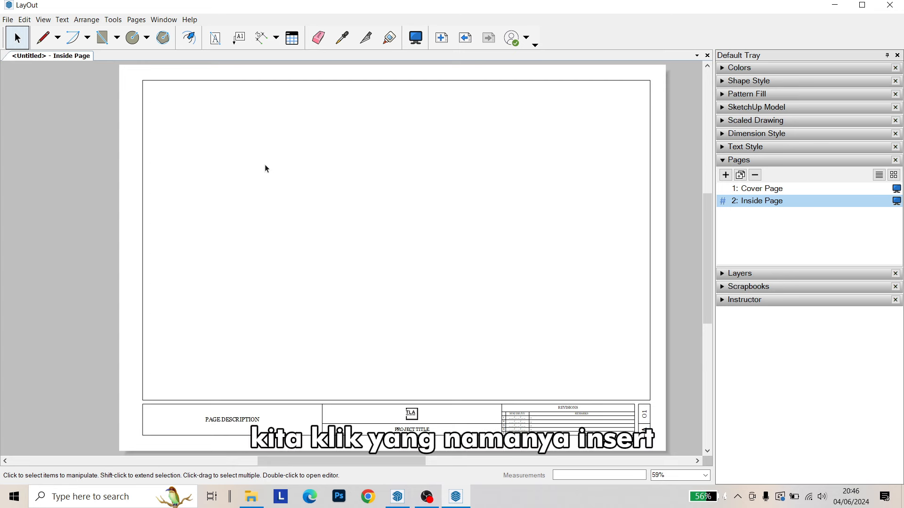
left_click(12, 20)
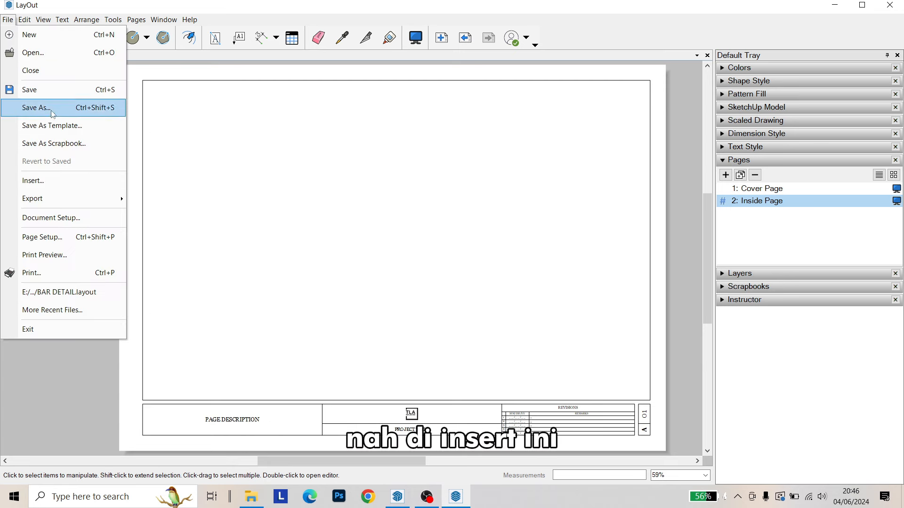
left_click(78, 181)
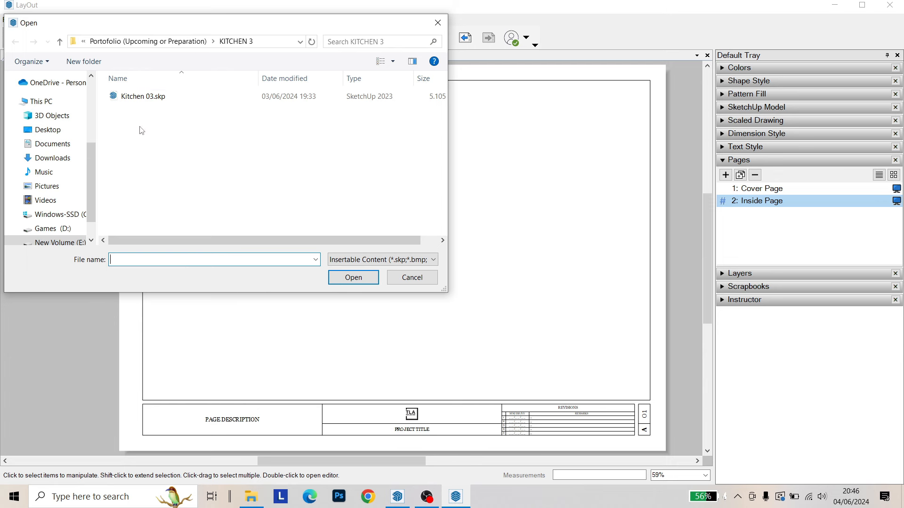
left_click(169, 42)
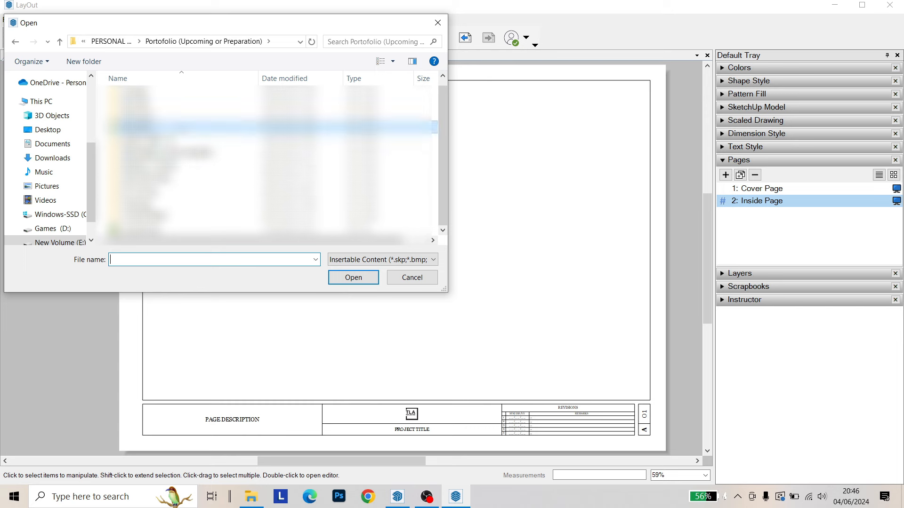
scroll(58, 123, "up", 5)
scroll(58, 124, "up", 1)
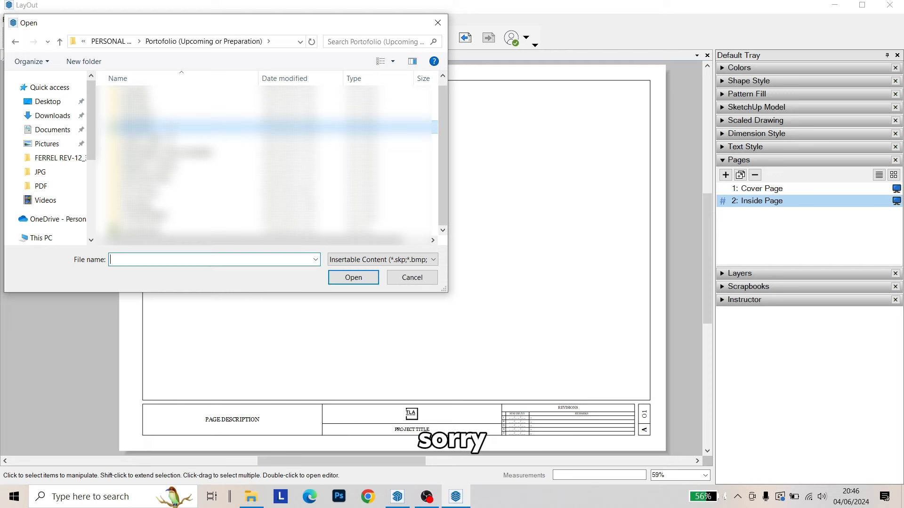
double_click(169, 126)
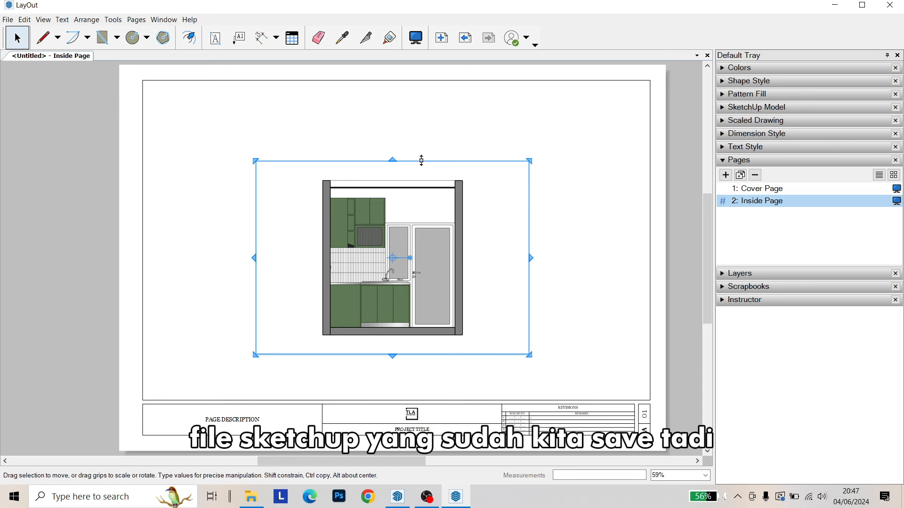
Examine the inserted kitchen elevation and the background area inside its viewport frame
left_click(473, 136)
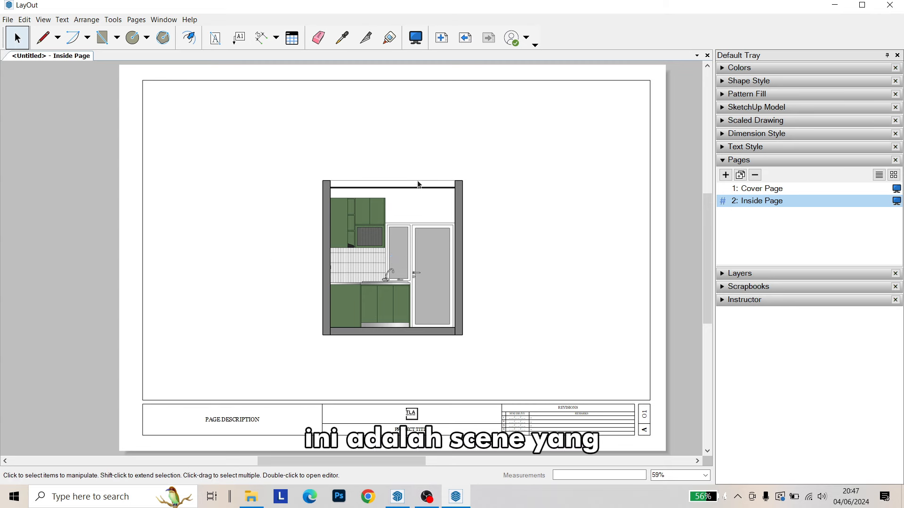
scroll(417, 181, "up", 2)
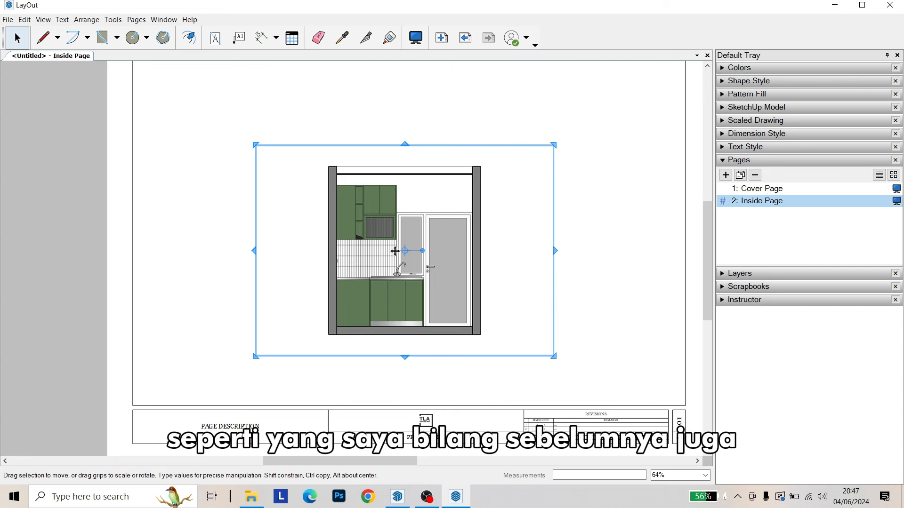
scroll(395, 250, "down", 3)
scroll(525, 251, "up", 2)
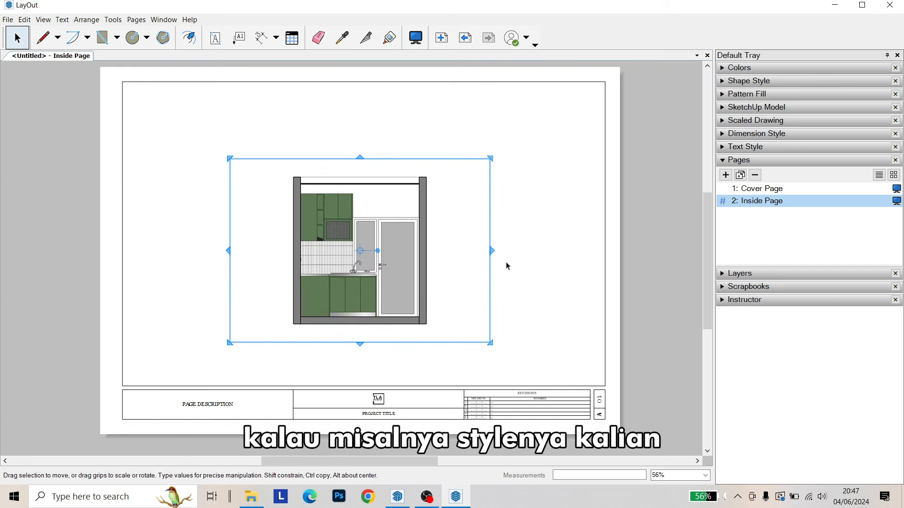
scroll(506, 266, "up", 1)
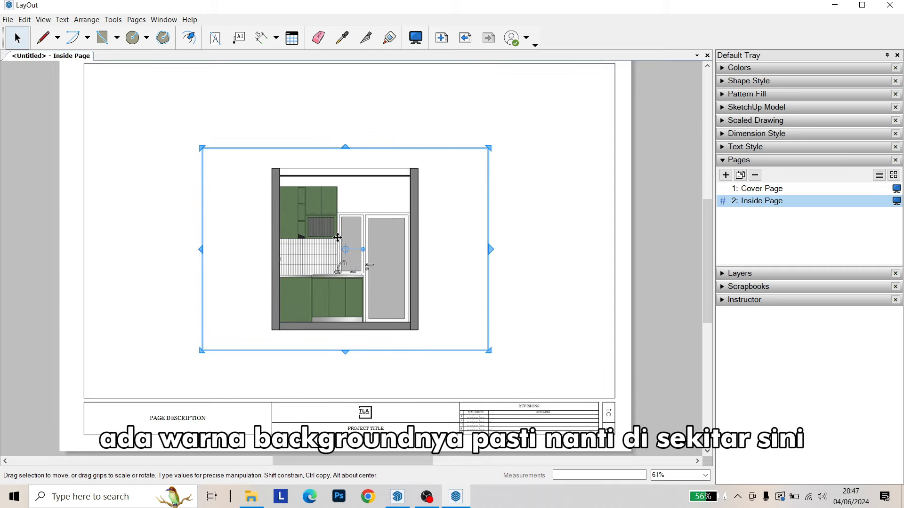
left_click(47, 43)
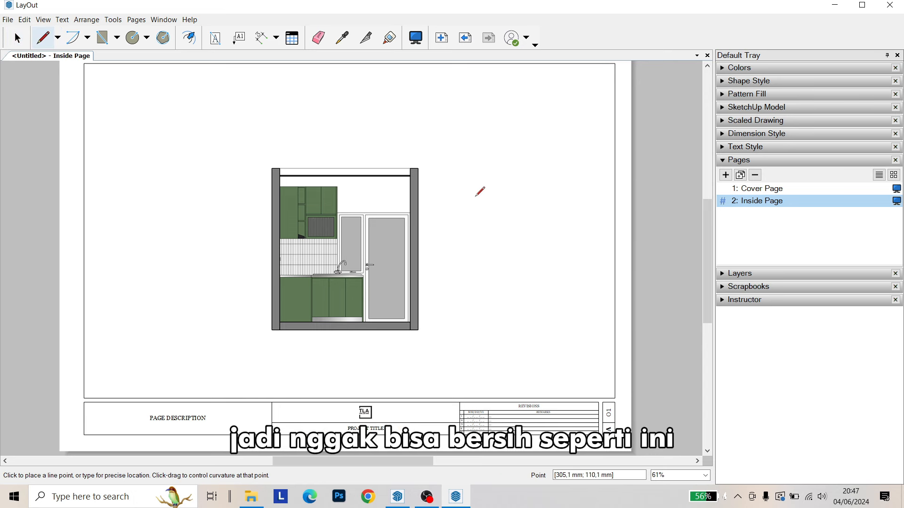
left_click(9, 47)
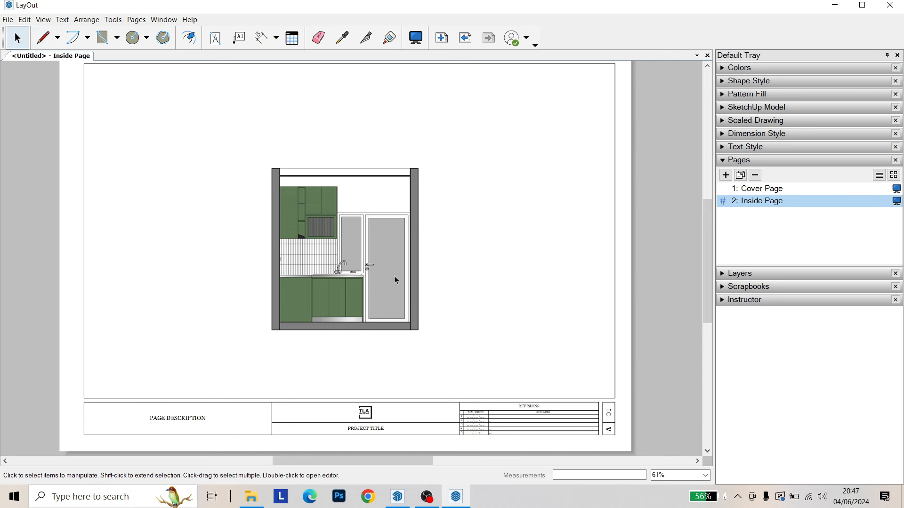
Show the SketchUp model settings of the kitchen viewport and examine which scene it displays
left_click(360, 269)
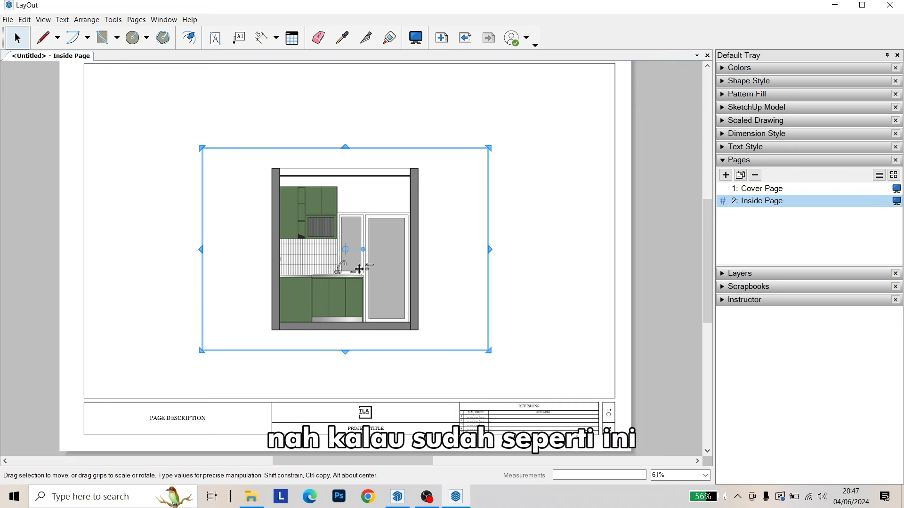
scroll(532, 290, "down", 1)
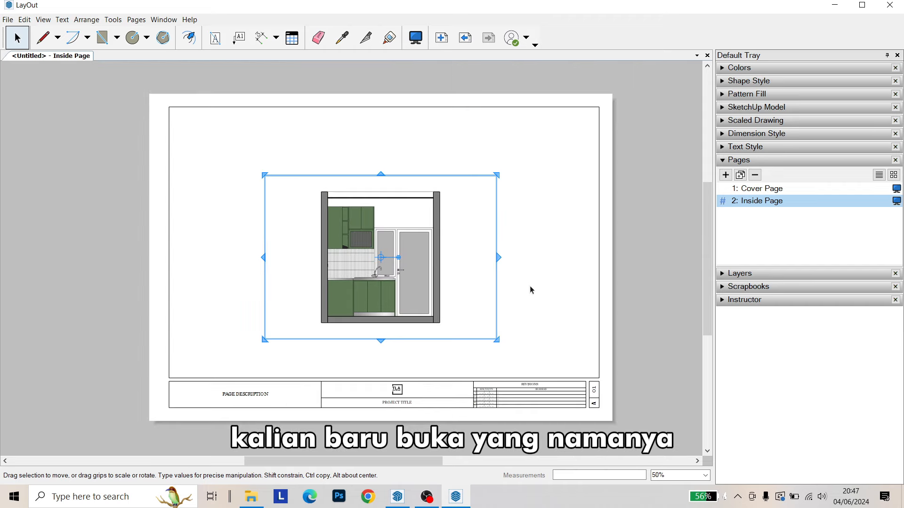
left_click(749, 161)
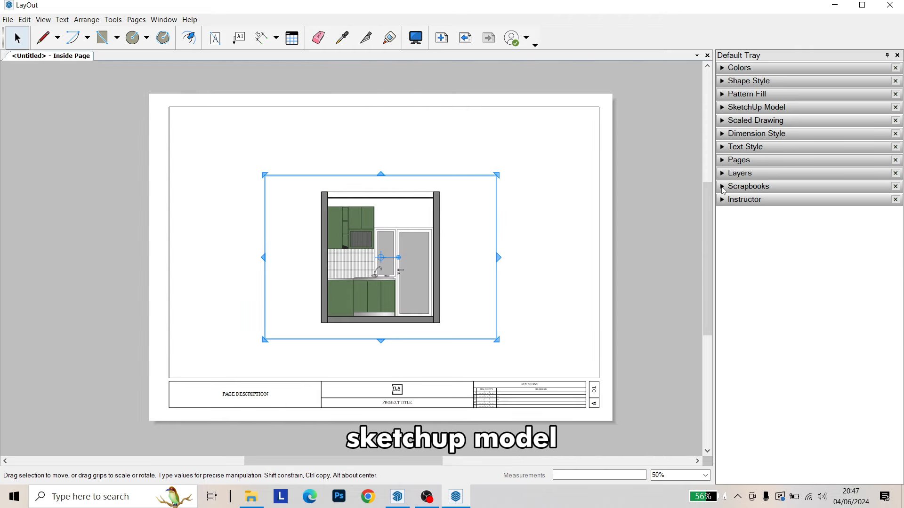
left_click(765, 108)
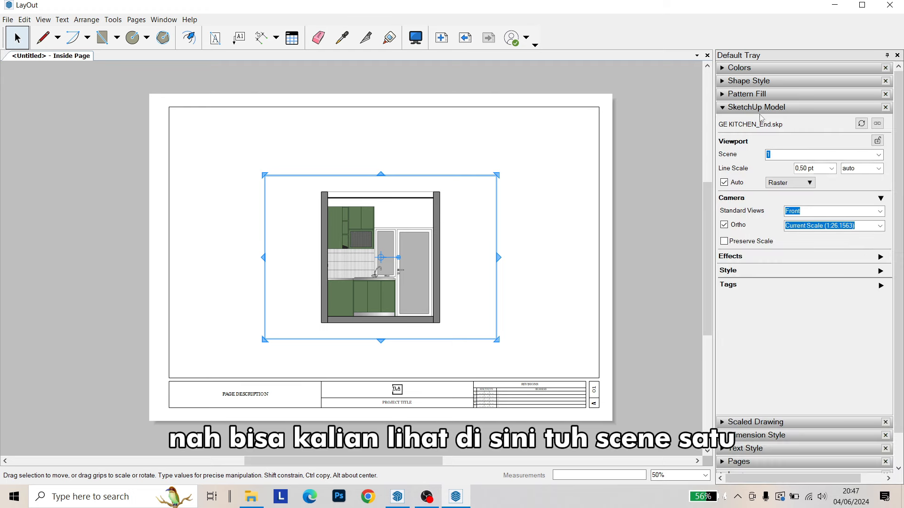
left_click(666, 173)
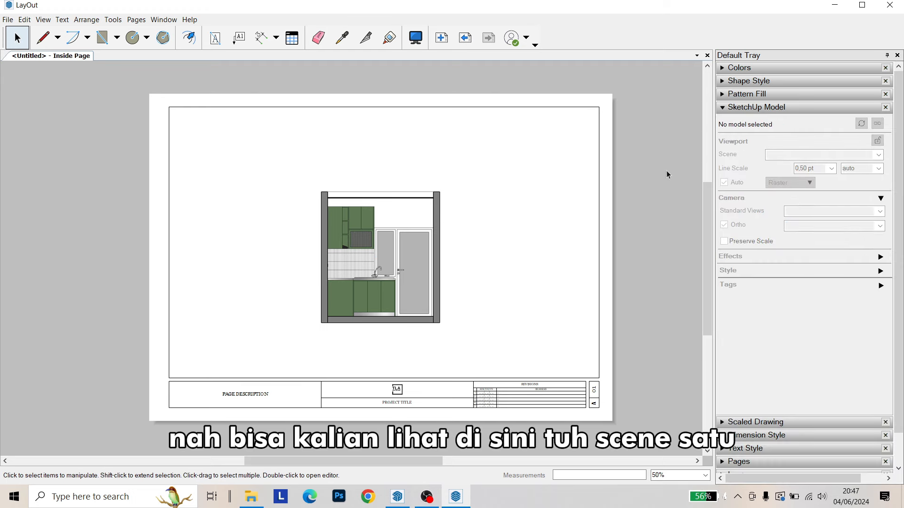
left_click(423, 229)
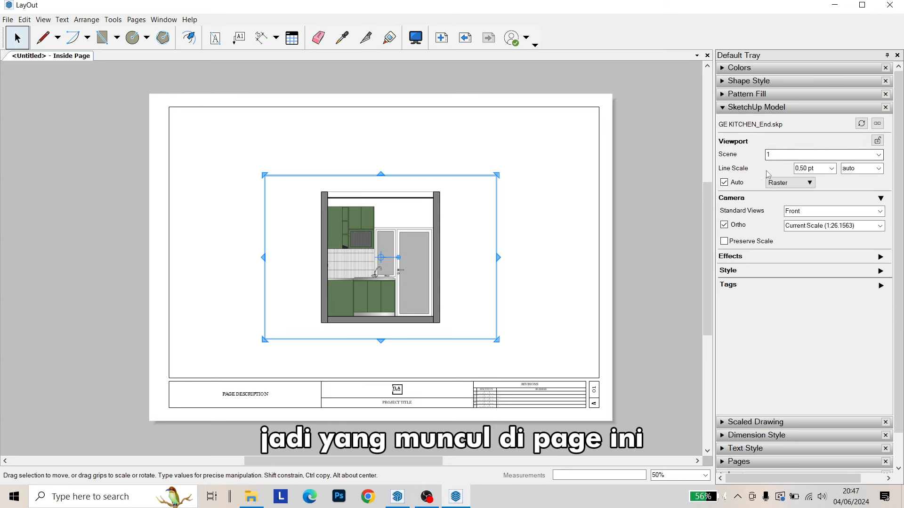
scroll(276, 268, "up", 3)
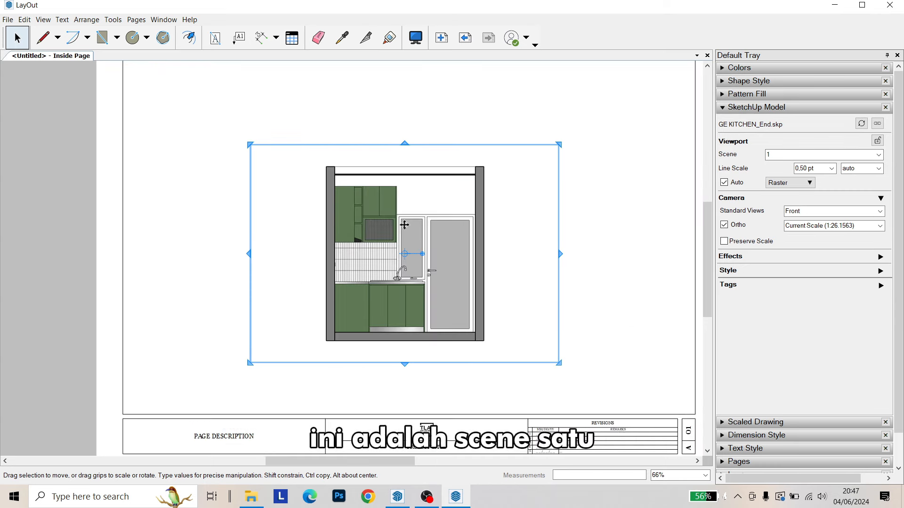
scroll(403, 230, "down", 2)
scroll(444, 230, "up", 1)
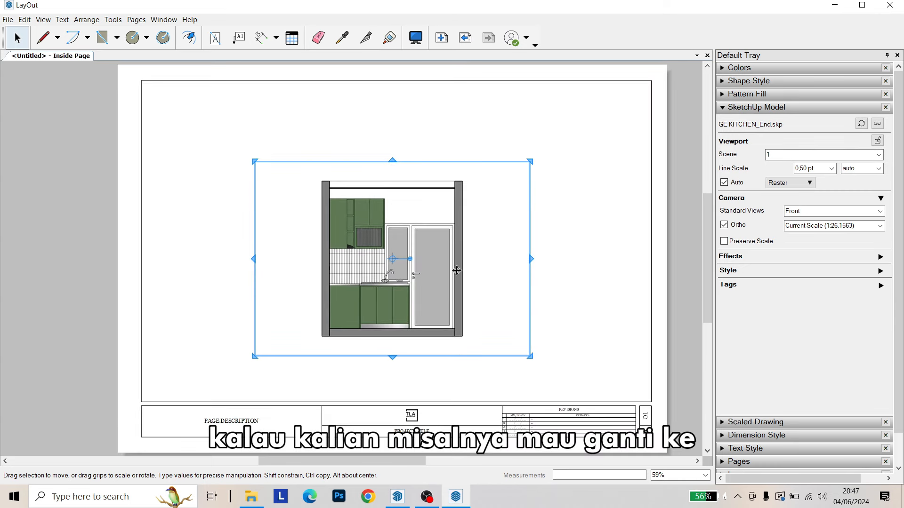
Try scenes 2 and 4 in the kitchen viewport and return it to scene 1
left_click(878, 156)
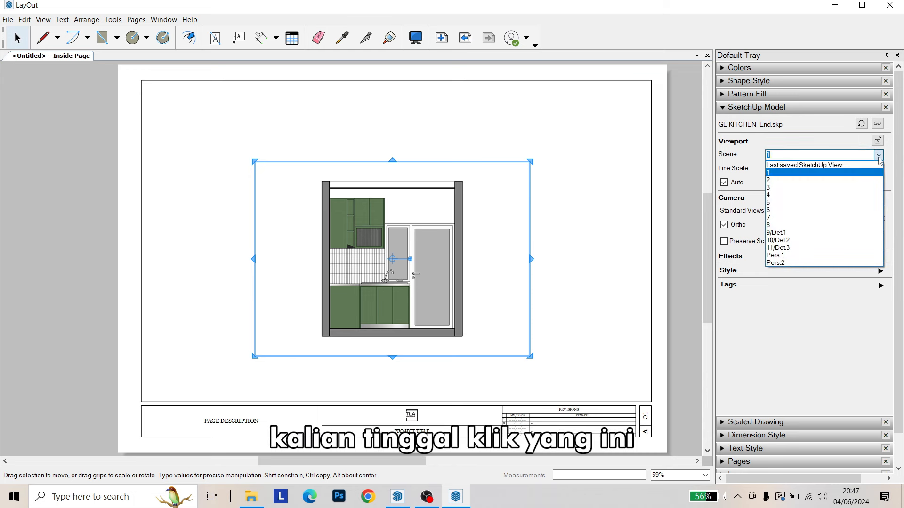
left_click(842, 180)
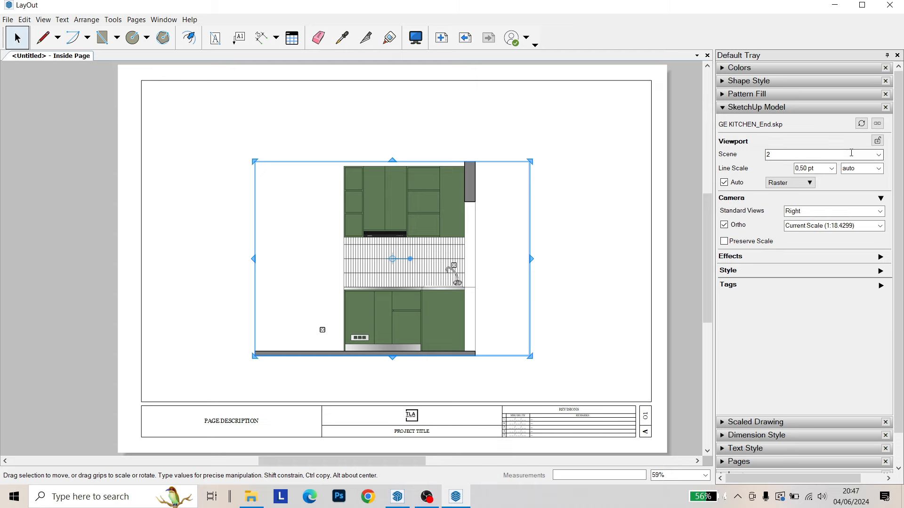
left_click(878, 155)
left_click(856, 202)
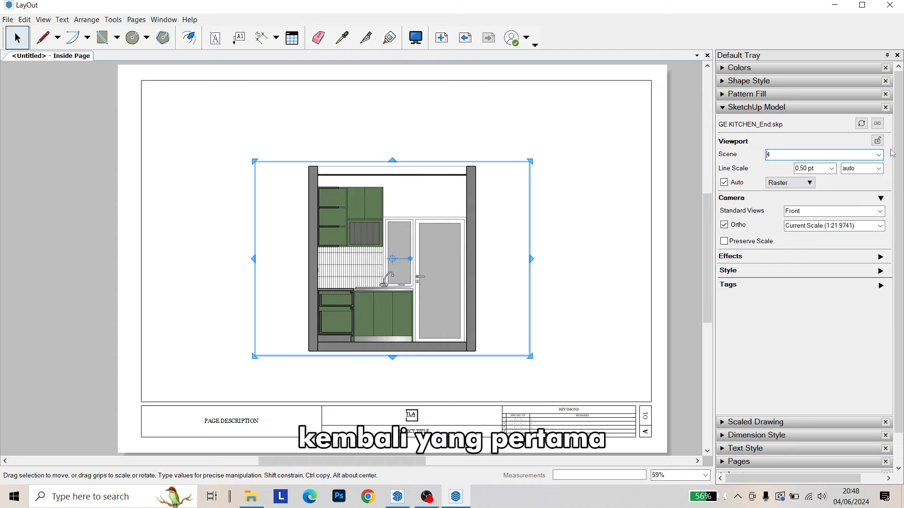
left_click(878, 155)
left_click(839, 175)
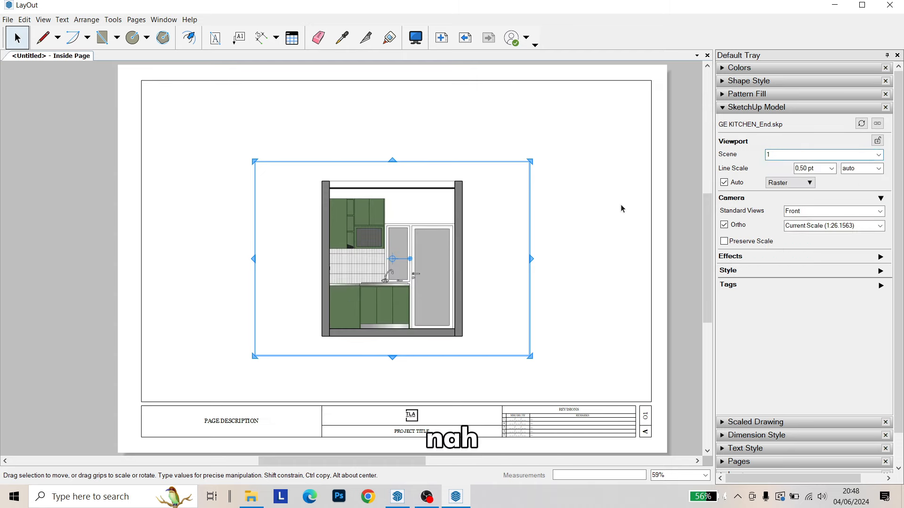
left_click(621, 204)
Examine the upper cabinets of the elevation up close and list the viewport's available rendering modes
scroll(376, 262, "up", 3)
scroll(376, 262, "up", 4)
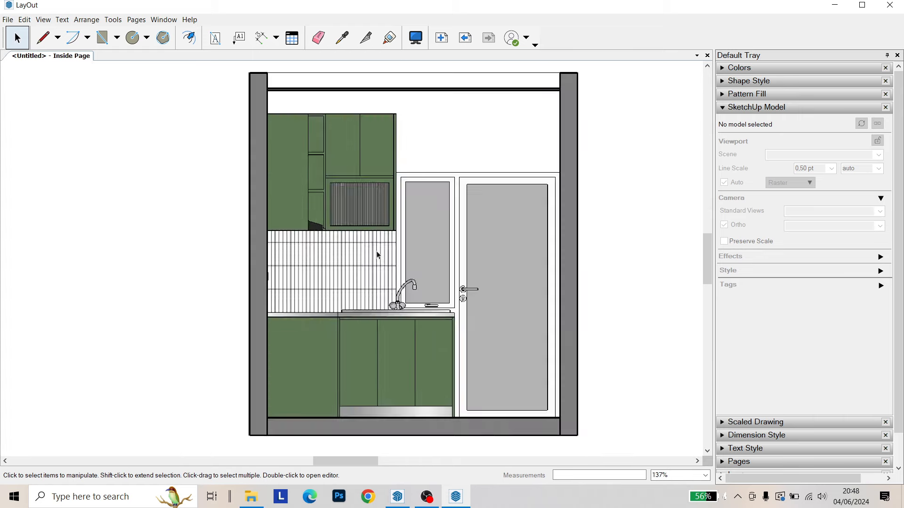
scroll(389, 254, "down", 3)
scroll(292, 124, "up", 4)
scroll(315, 191, "down", 1)
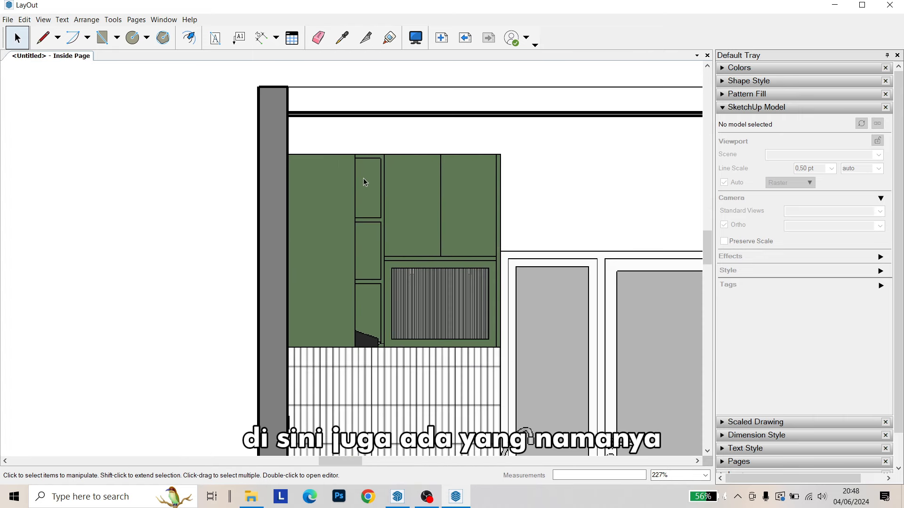
left_click(490, 150)
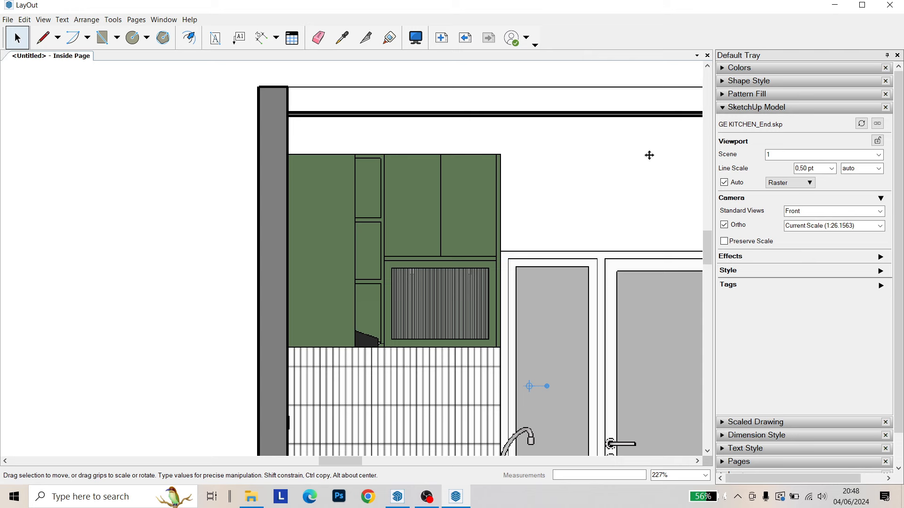
left_click(789, 185)
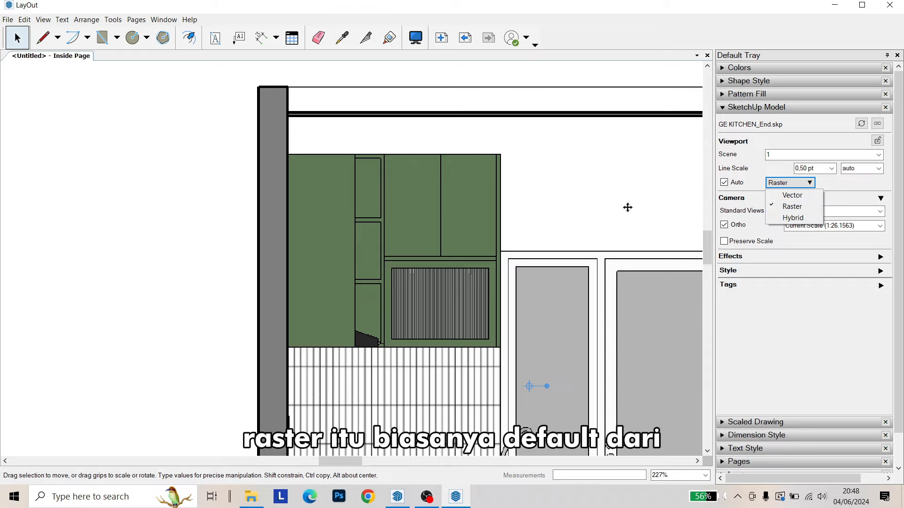
Examine the raster rendering quality of the backsplash, faucet, countertop and cabinet lines at several magnifications
left_click(239, 201)
scroll(301, 186, "down", 3)
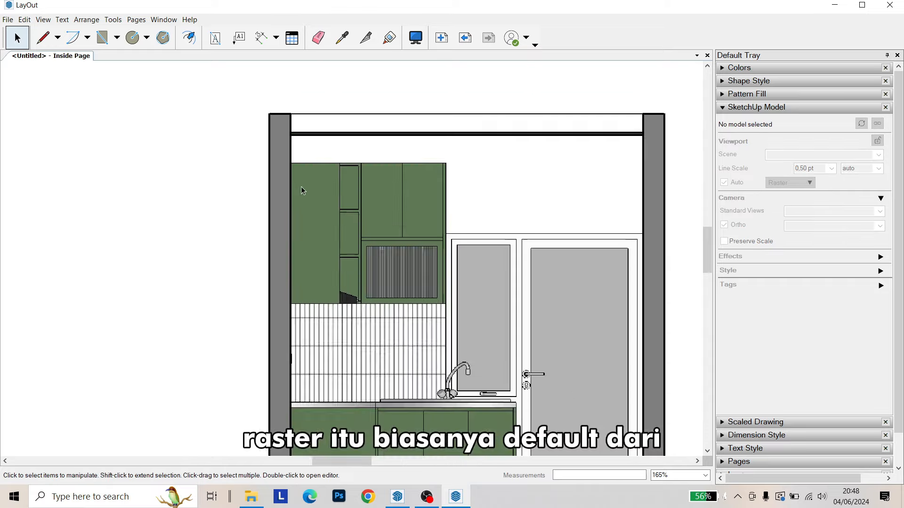
scroll(385, 318, "up", 5)
scroll(374, 272, "up", 1)
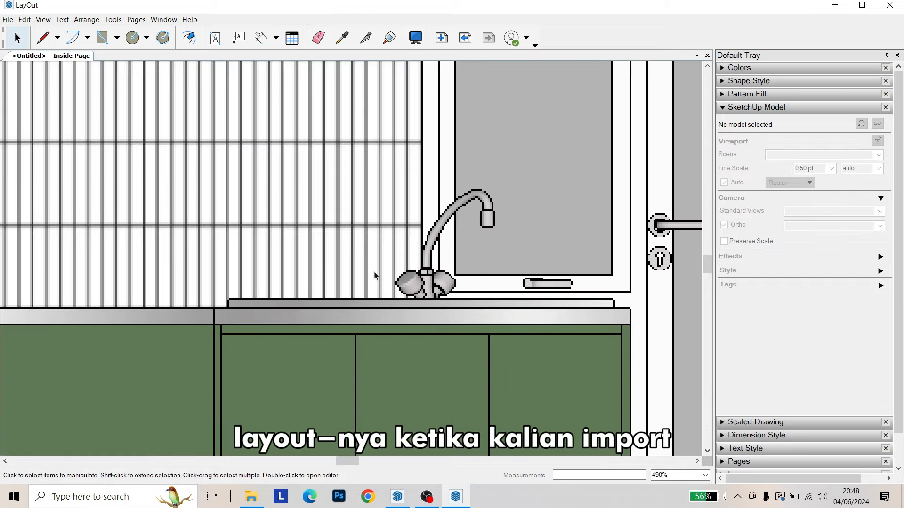
scroll(373, 272, "down", 4)
scroll(382, 228, "up", 6)
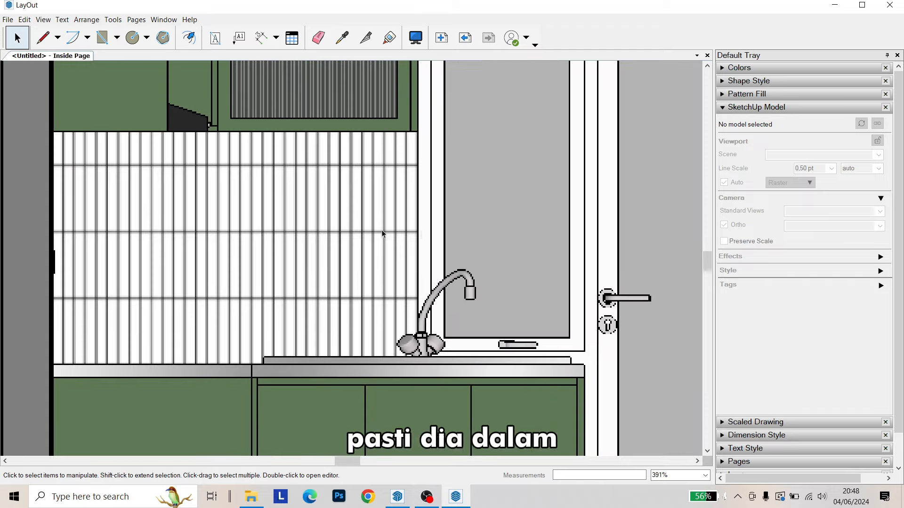
scroll(422, 230, "down", 3)
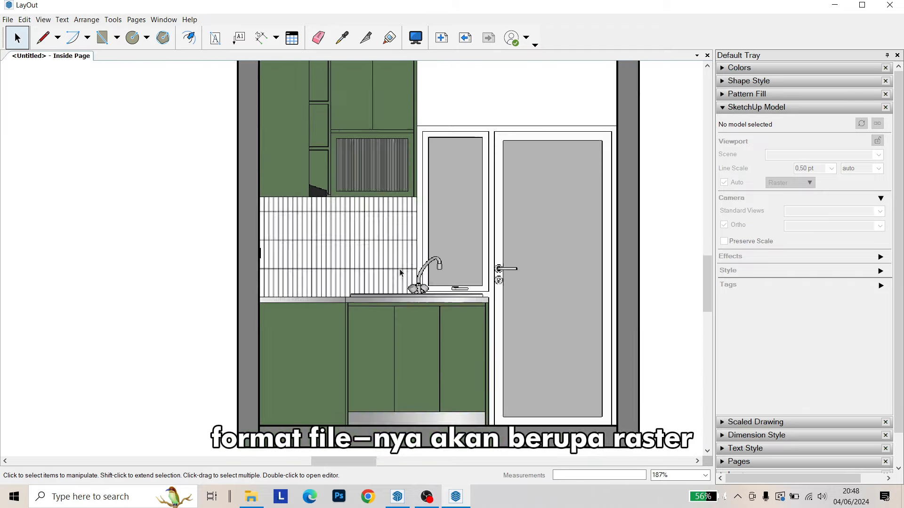
scroll(403, 311, "up", 1)
scroll(440, 255, "down", 3)
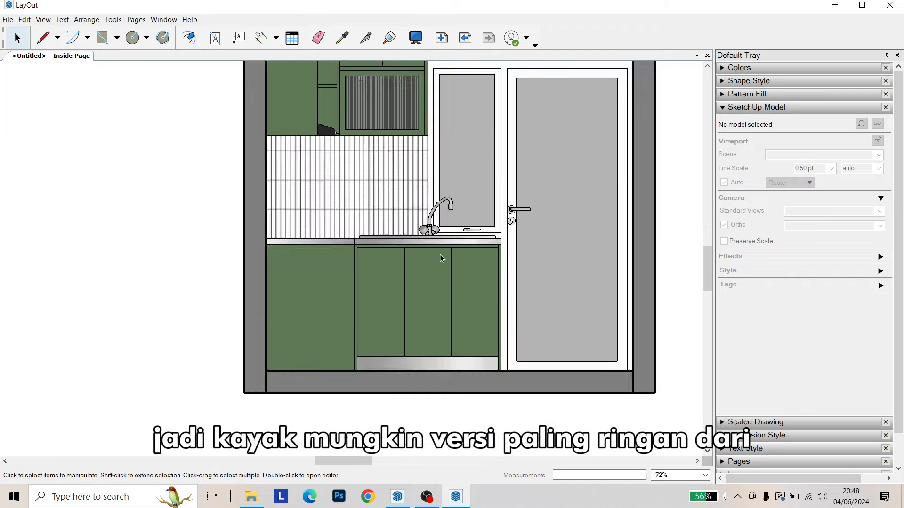
scroll(413, 209, "up", 3)
scroll(452, 313, "up", 2)
left_click(420, 252)
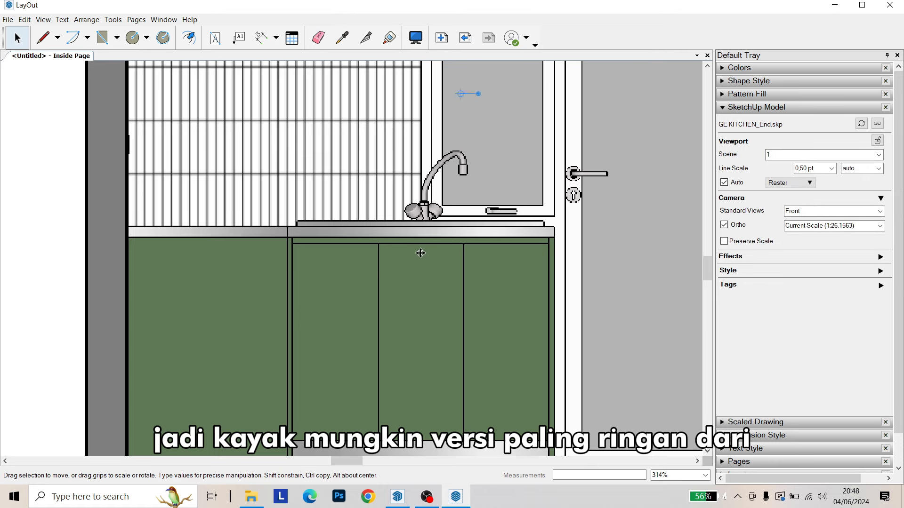
scroll(420, 253, "down", 2)
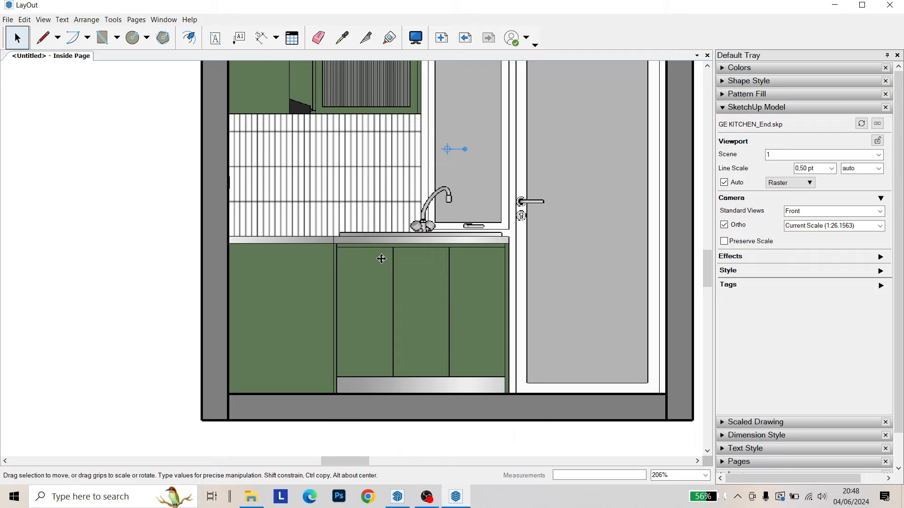
scroll(380, 257, "down", 2)
scroll(374, 245, "up", 3)
scroll(374, 247, "up", 1)
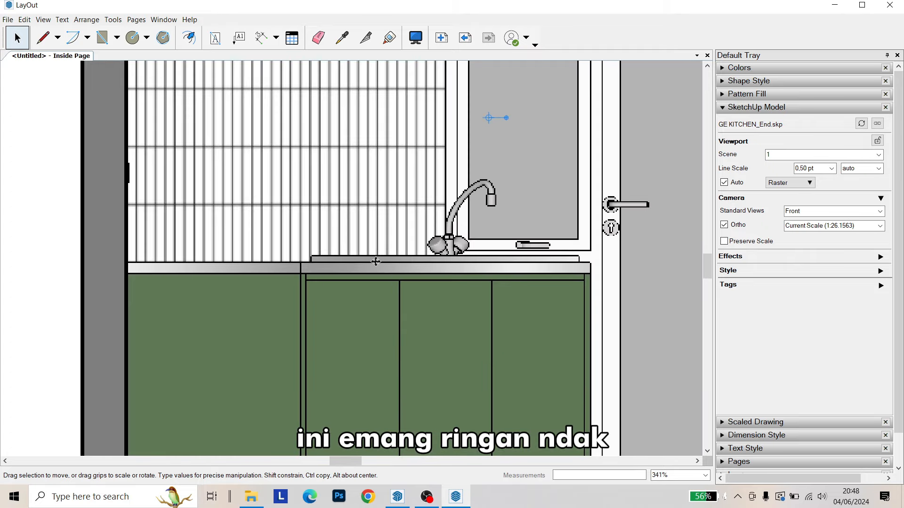
scroll(375, 262, "down", 9)
mouse_move(388, 277)
left_mouse_down()
mouse_move(314, 236)
mouse_move(381, 274)
left_mouse_up()
scroll(416, 242, "up", 3)
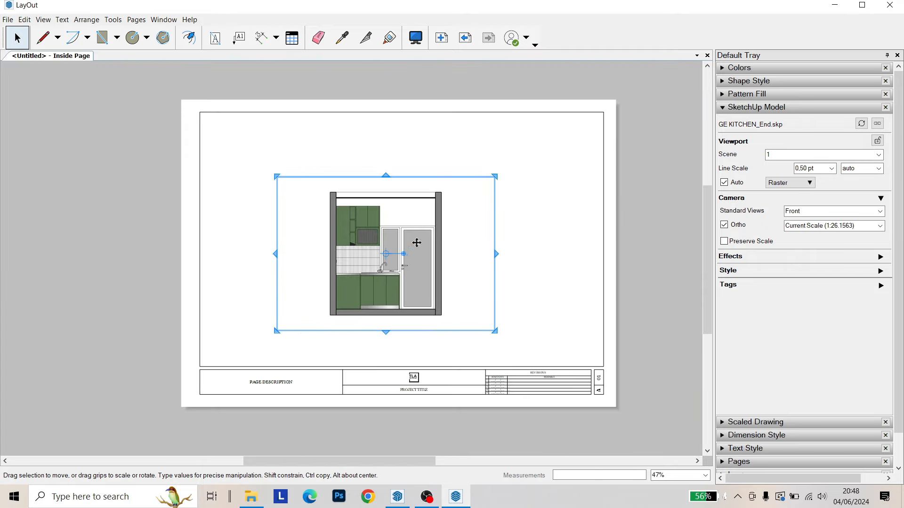
scroll(426, 276, "up", 15)
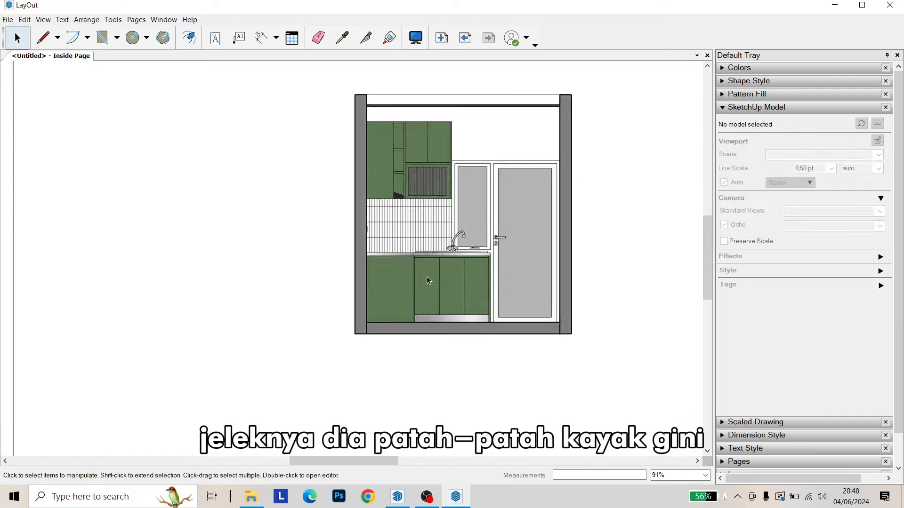
scroll(453, 254, "up", 7)
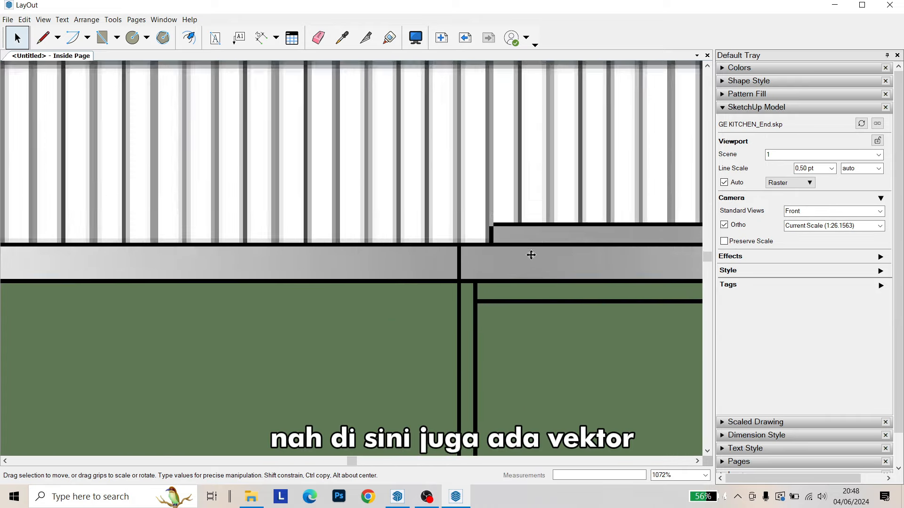
scroll(436, 404, "down", 10)
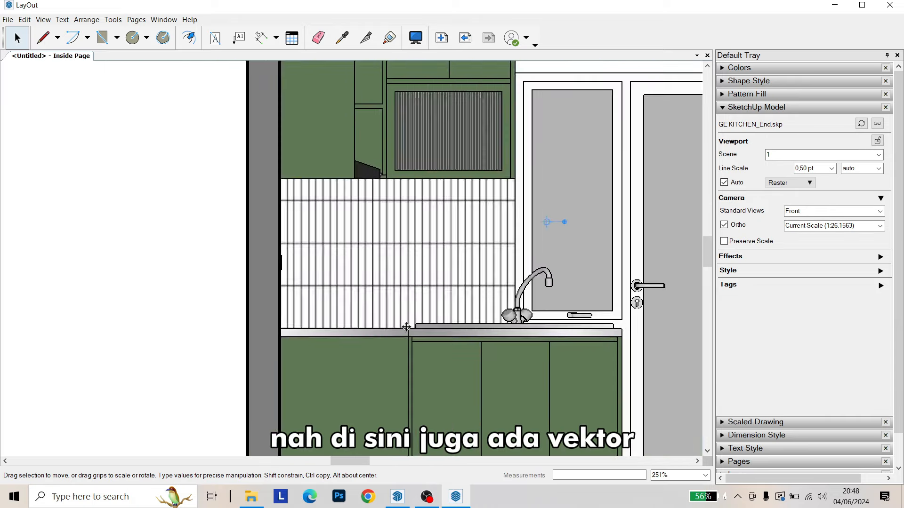
Set the kitchen viewport's rendering mode to Vector
left_click(791, 183)
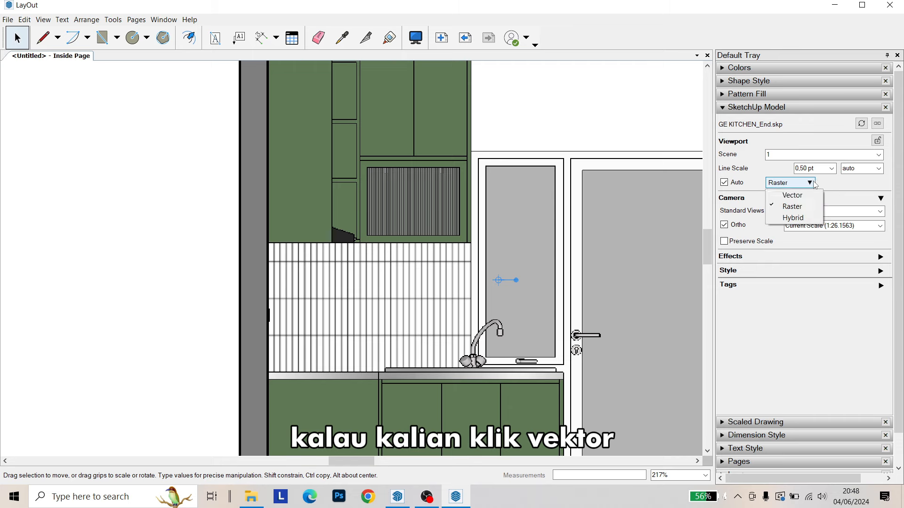
left_click(805, 198)
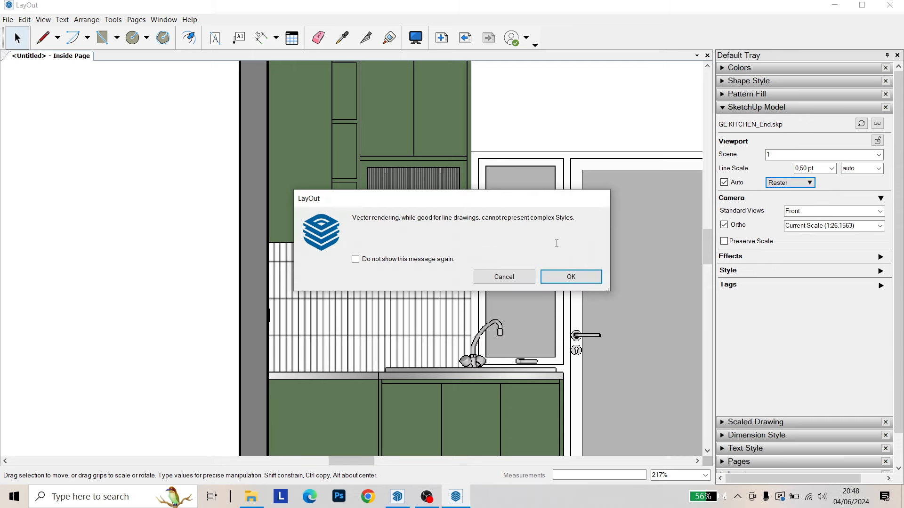
left_click(569, 275)
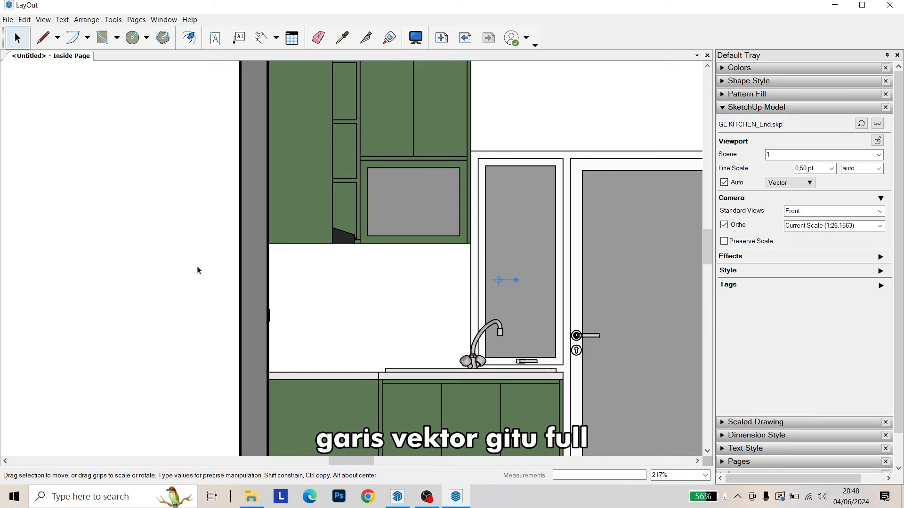
left_click(171, 265)
Examine the vector-rendered linework and material surfaces of the base cabinets, backsplash and upper cabinets up close
scroll(171, 266, "down", 2)
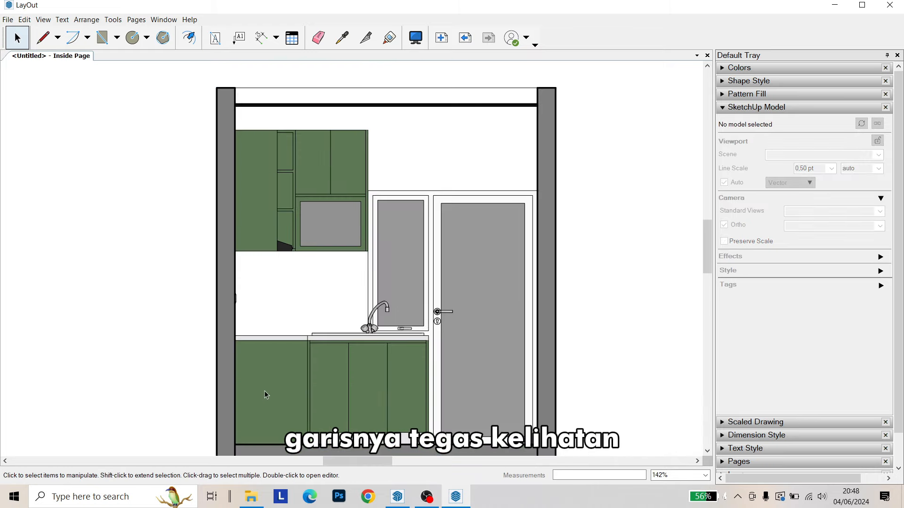
scroll(265, 394, "up", 2)
scroll(319, 239, "down", 3)
scroll(313, 374, "up", 5)
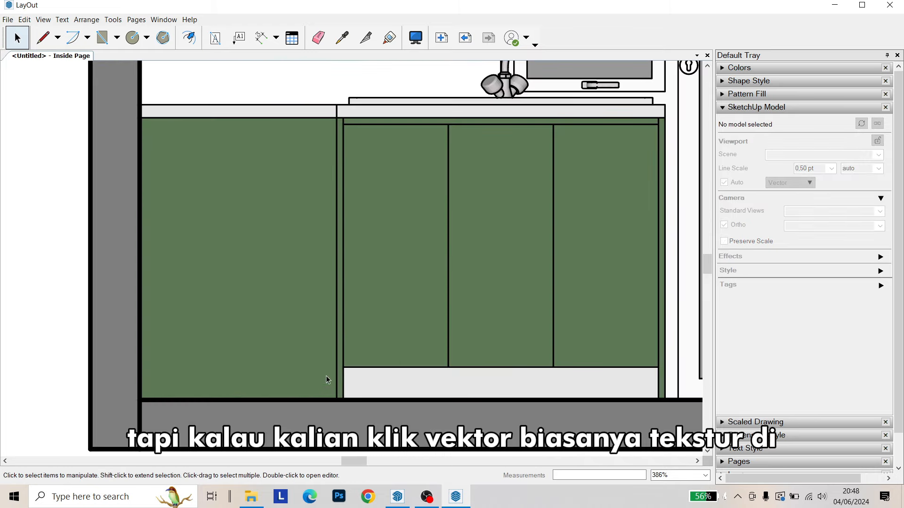
scroll(327, 380, "up", 1)
scroll(337, 374, "down", 2)
scroll(331, 187, "down", 2)
scroll(341, 139, "up", 1)
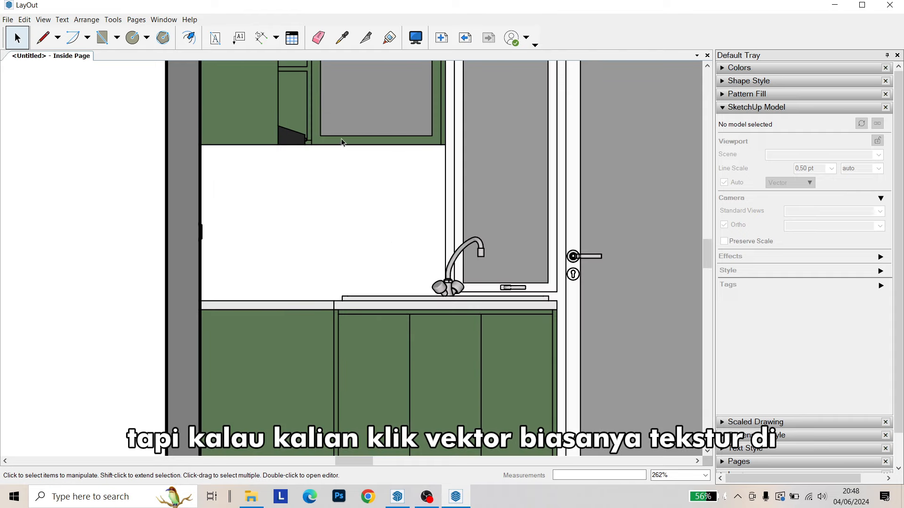
scroll(386, 264, "up", 1)
scroll(340, 89, "down", 4)
scroll(347, 130, "up", 5)
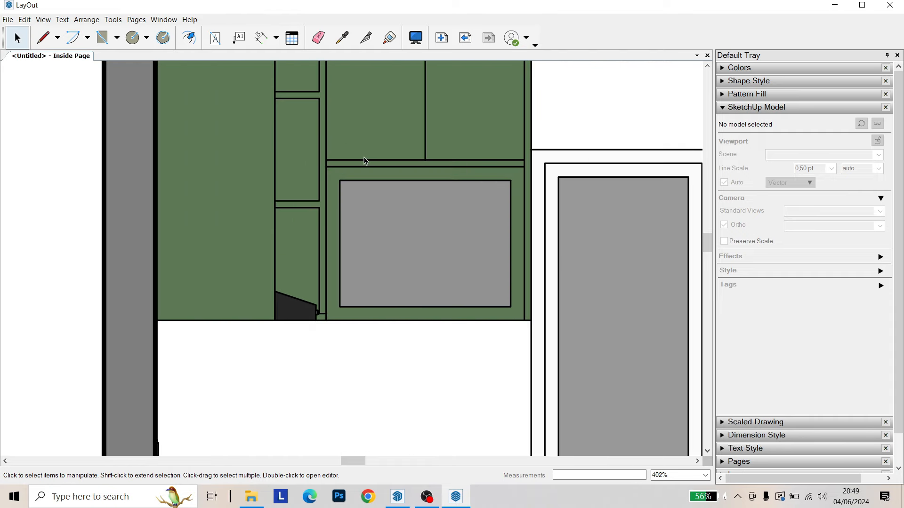
Inspect how Vector rendering shows the wall tiles, cabinet glass, base cabinets and faucet at several magnifications
scroll(388, 202, "down", 2)
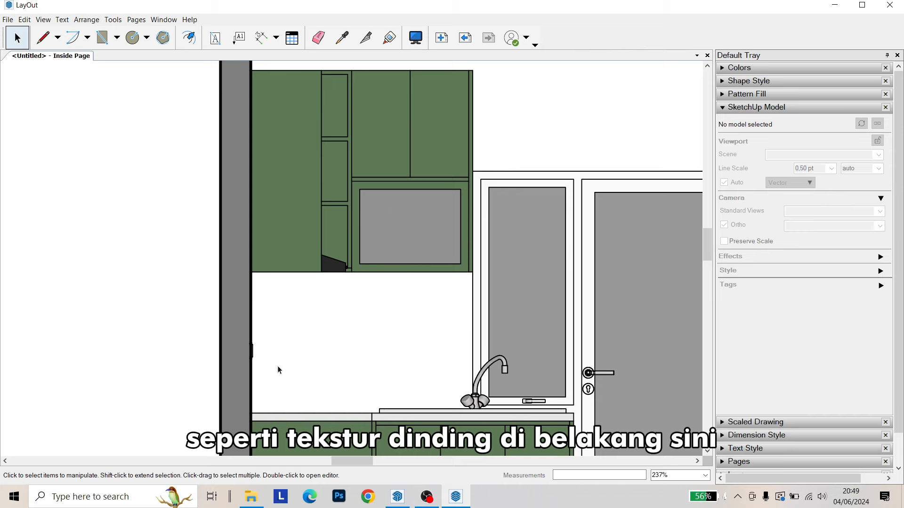
scroll(278, 369, "up", 1)
scroll(312, 320, "up", 2)
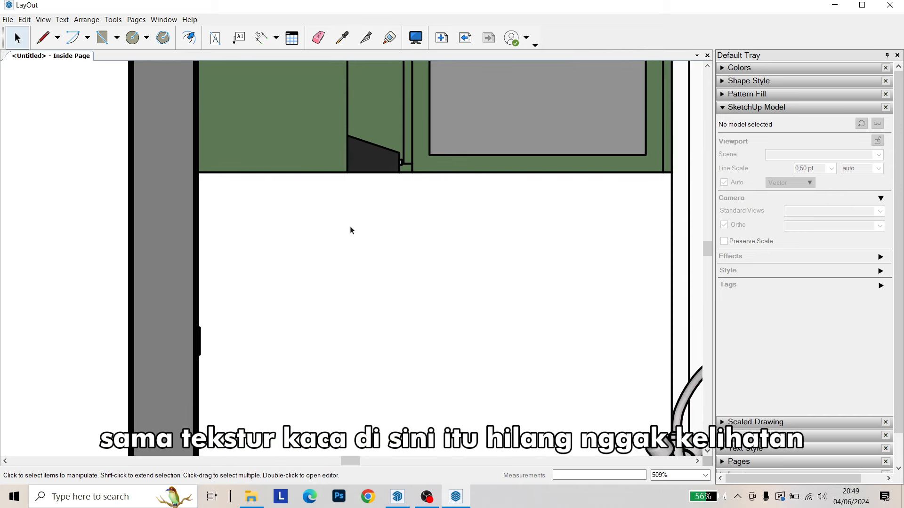
scroll(346, 242, "down", 2)
scroll(412, 198, "up", 2)
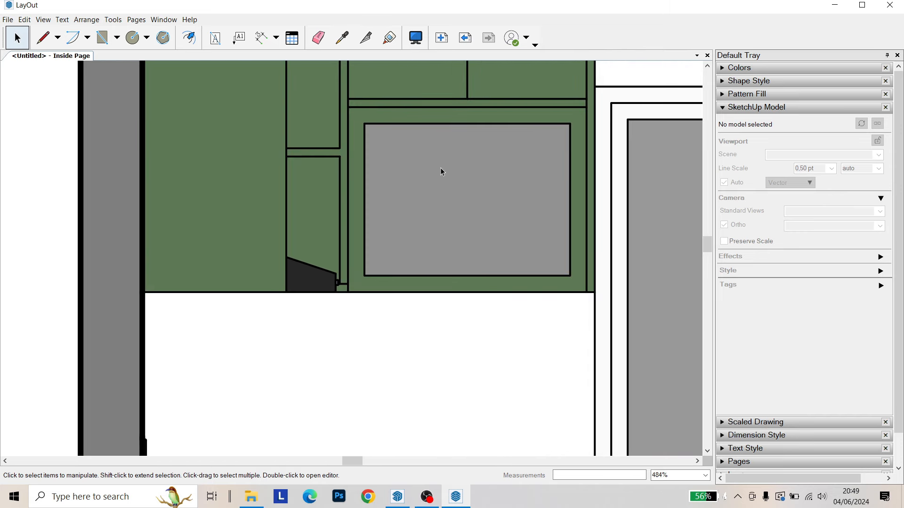
scroll(408, 165, "down", 3)
scroll(499, 374, "up", 3)
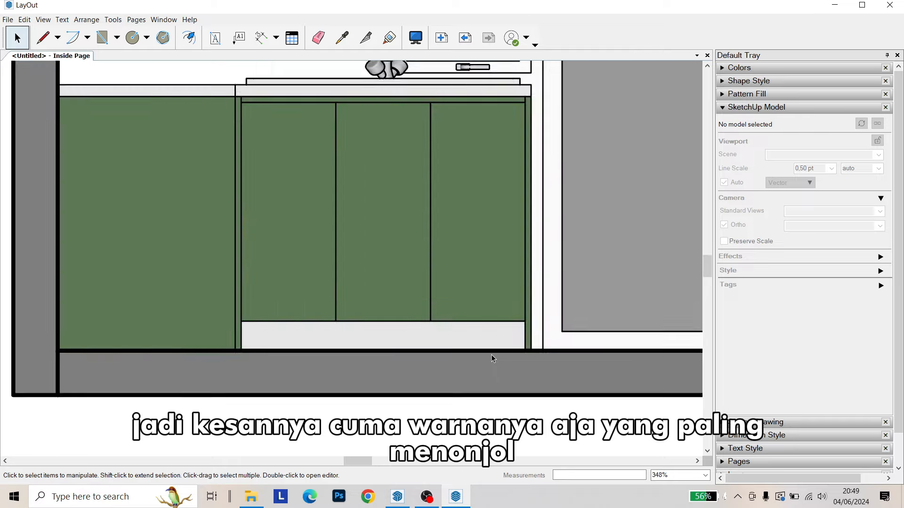
scroll(491, 357, "down", 3)
scroll(474, 274, "up", 2)
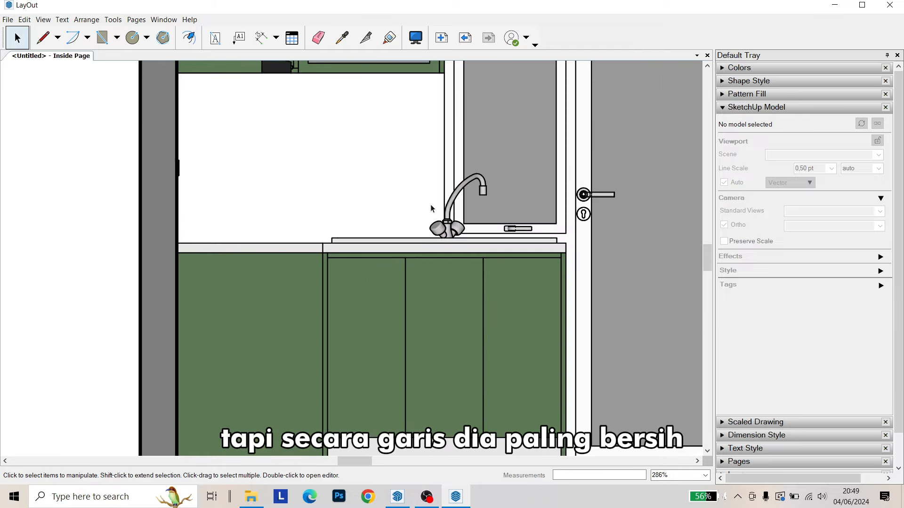
scroll(430, 205, "up", 8)
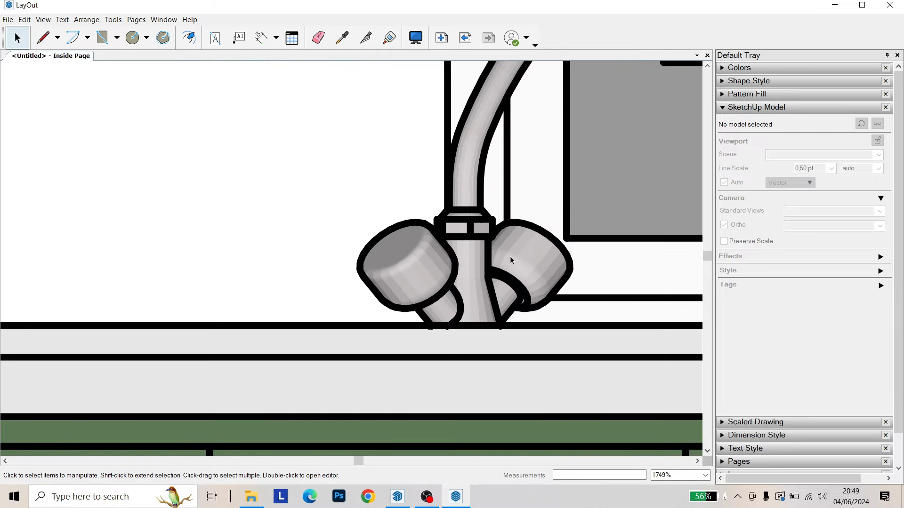
scroll(493, 306, "down", 14)
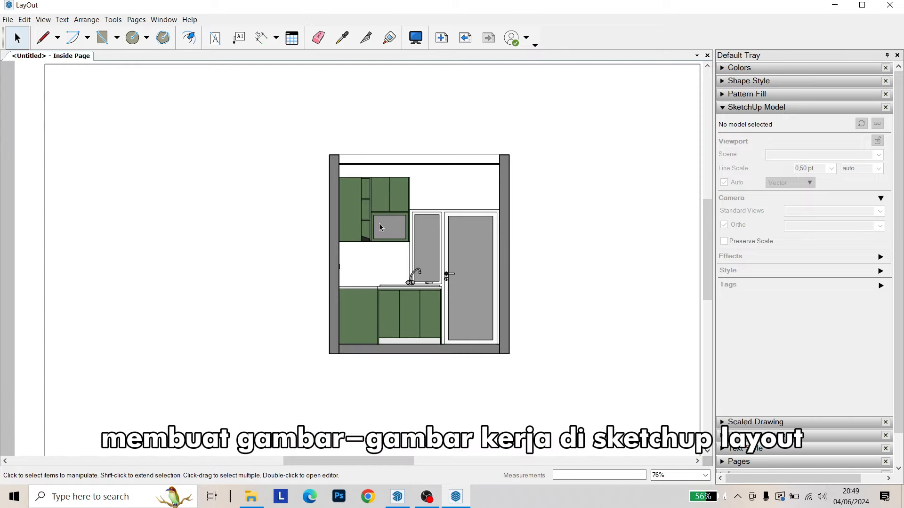
Set the kitchen elevation viewport's rendering mode to Hybrid, accepting the longer render time
left_click(384, 218)
scroll(384, 218, "up", 1)
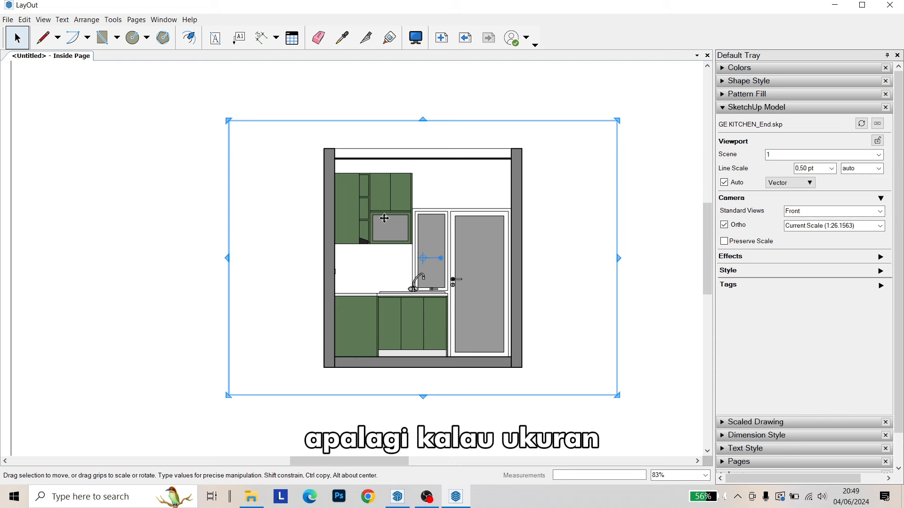
left_click(781, 184)
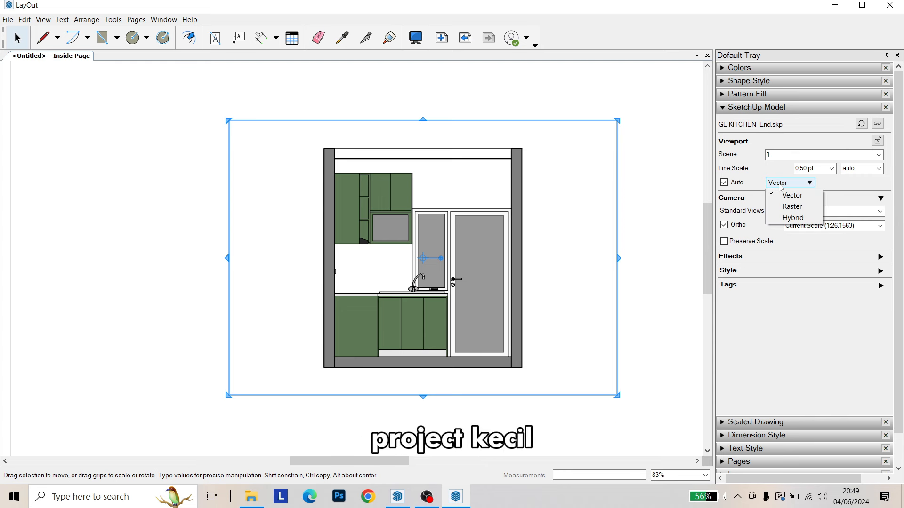
left_click(789, 218)
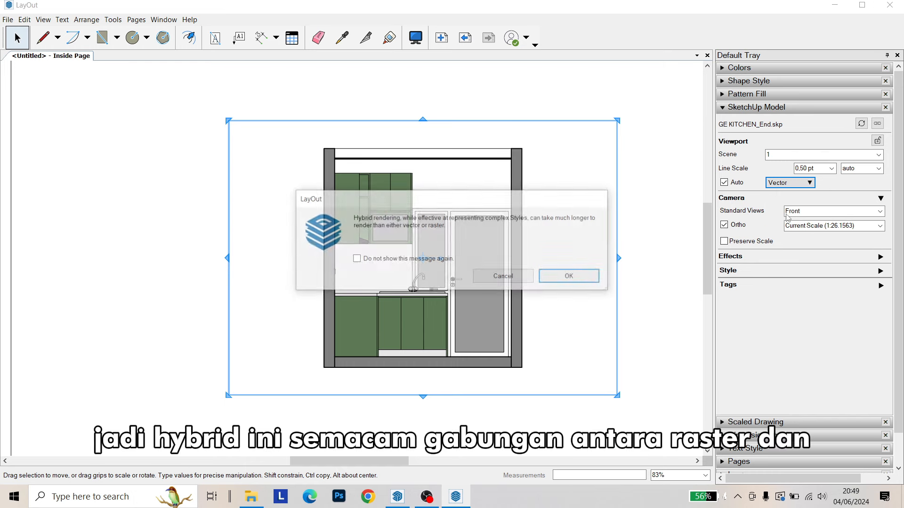
left_click(590, 282)
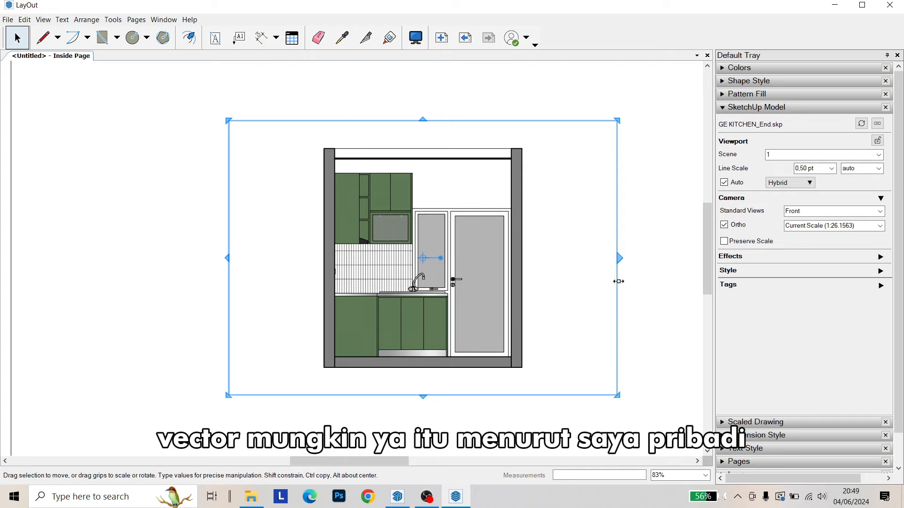
left_click(633, 293)
Examine the Hybrid rendering of the backsplash tiles, countertop edges and ribbed cabinet glass up close, and list the viewport's rendering modes
scroll(372, 332, "up", 5)
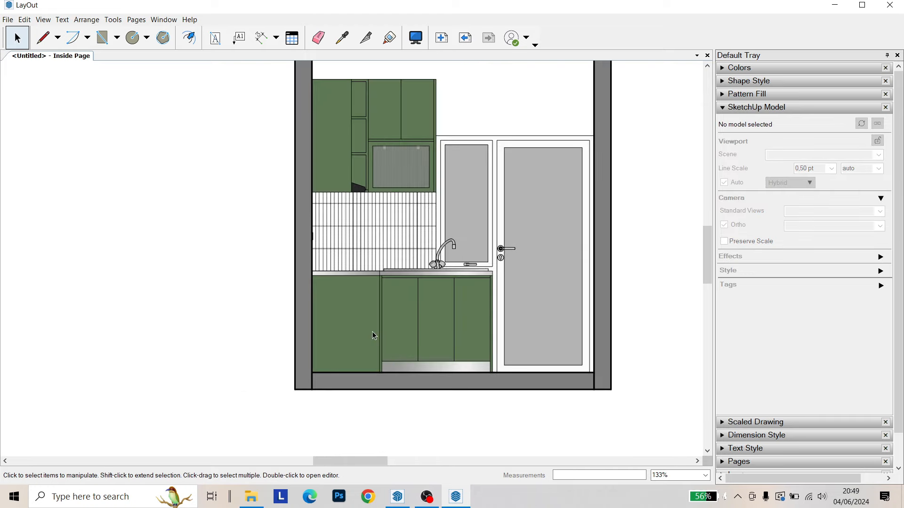
scroll(372, 335, "up", 10)
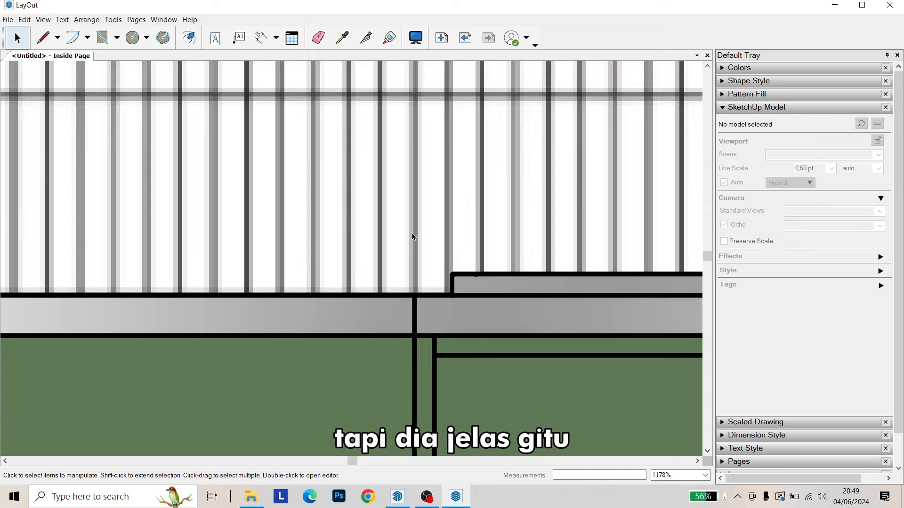
scroll(405, 254, "down", 10)
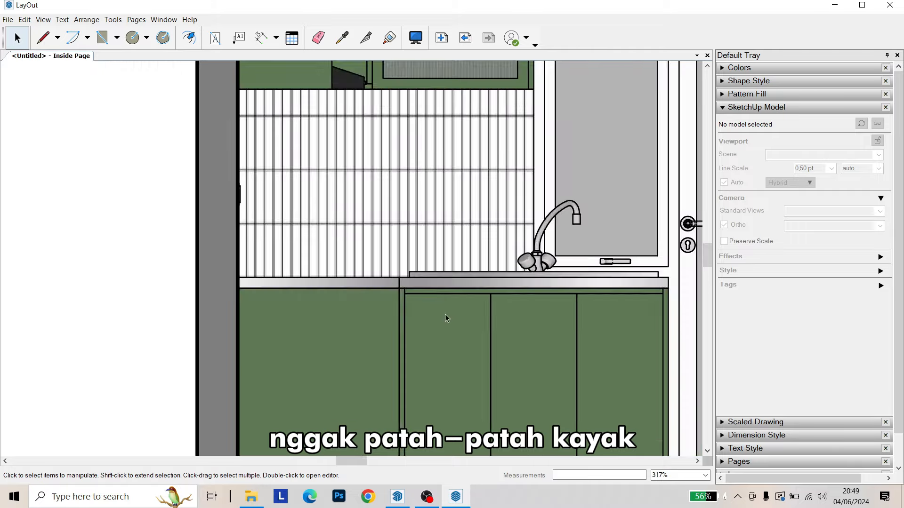
scroll(428, 294, "up", 3)
scroll(424, 272, "up", 2)
scroll(409, 266, "up", 2)
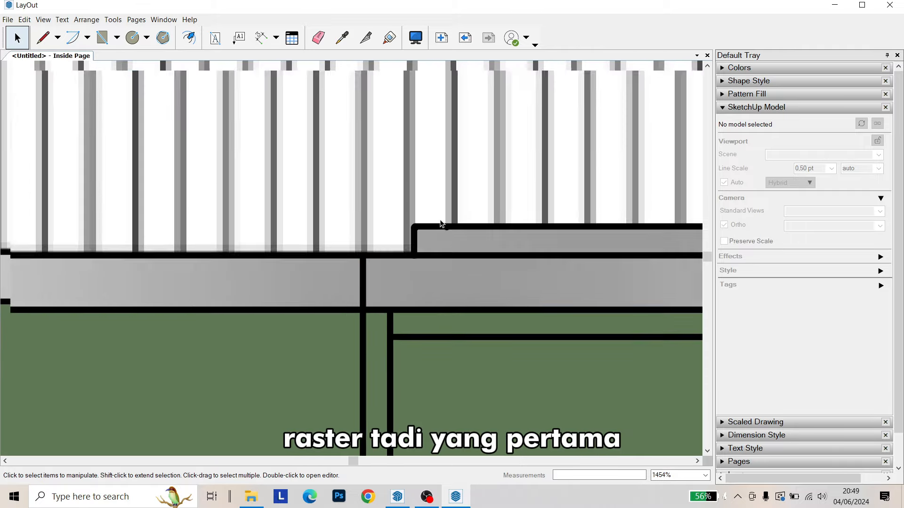
left_click(671, 202)
left_click(800, 184)
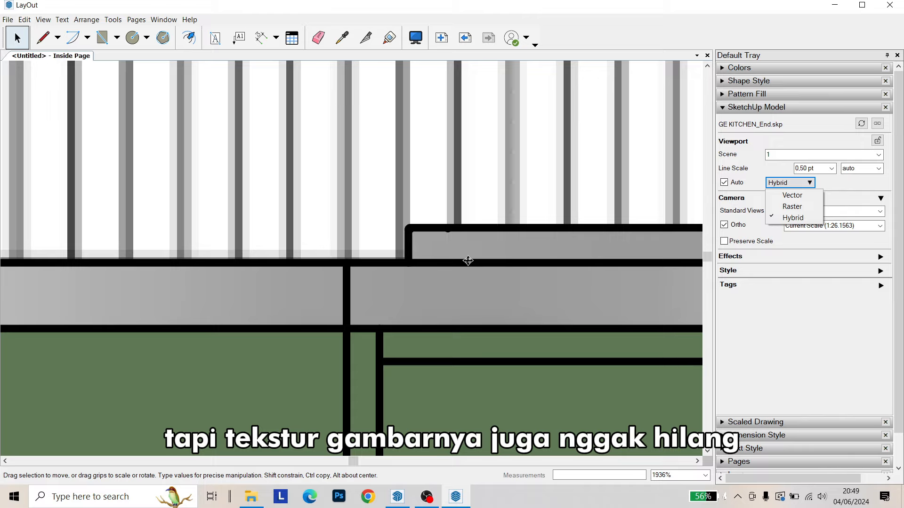
scroll(467, 260, "down", 14)
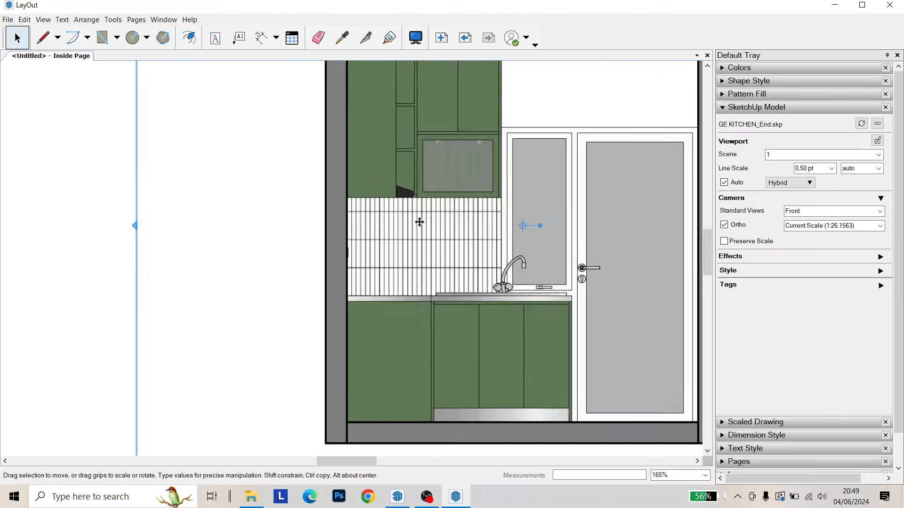
scroll(440, 183, "up", 7)
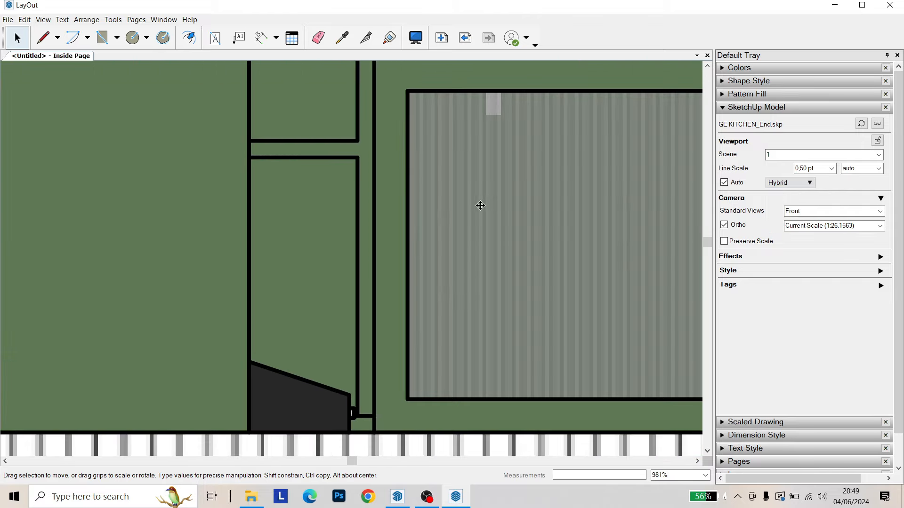
scroll(373, 241, "down", 14)
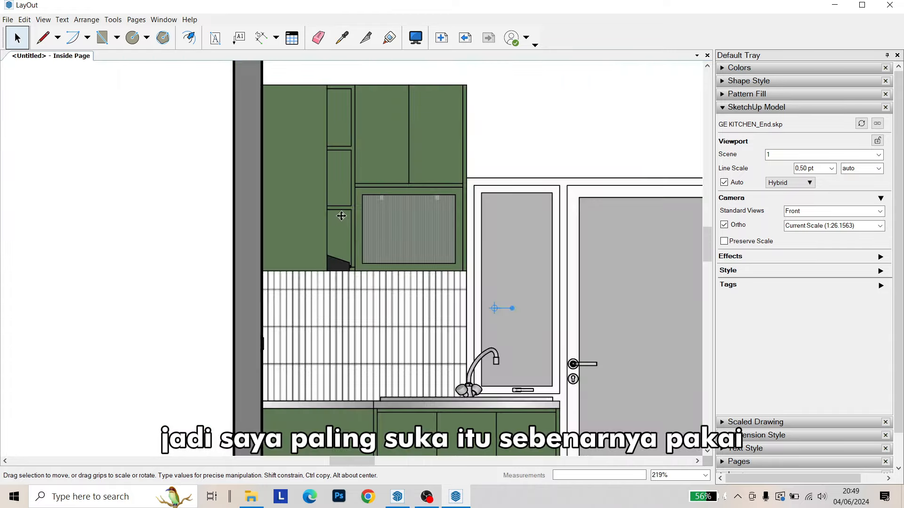
key("Escape")
scroll(385, 256, "down", 3)
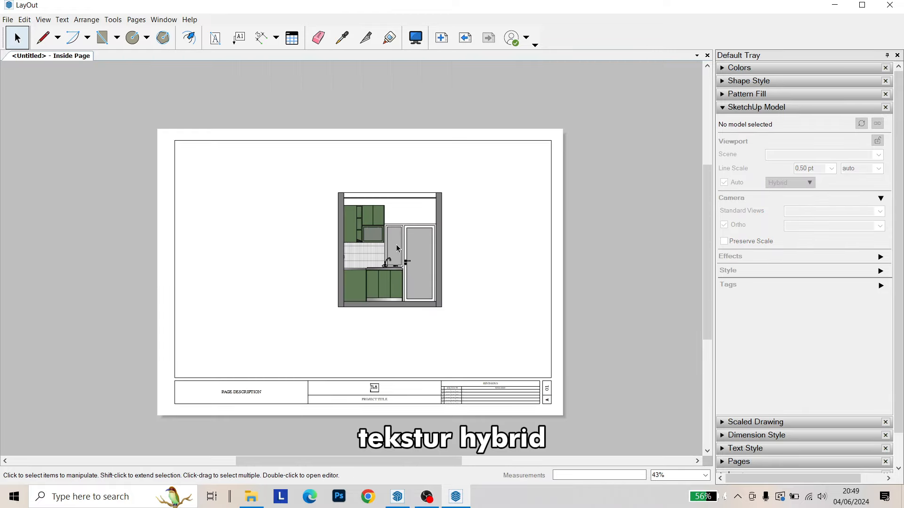
Move the kitchen elevation viewport closer to the middle of the sheet's drawing area
left_click(405, 259)
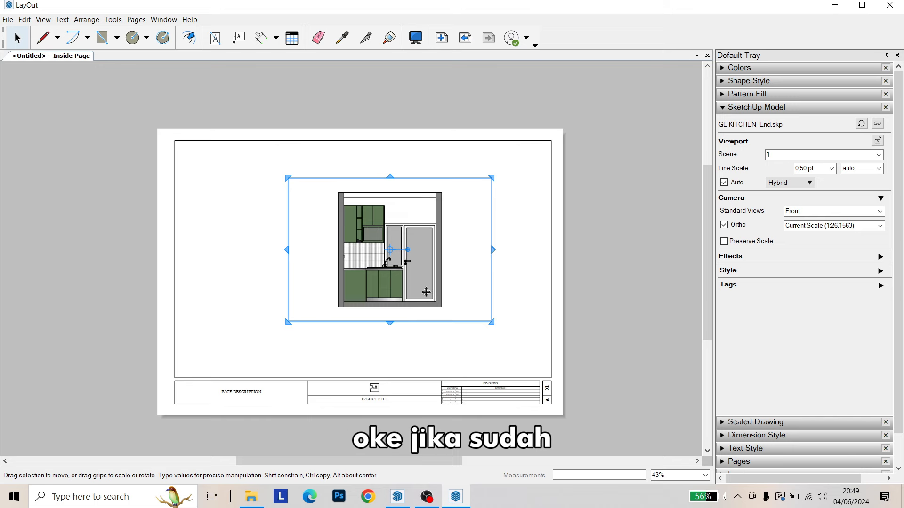
scroll(314, 289, "up", 5)
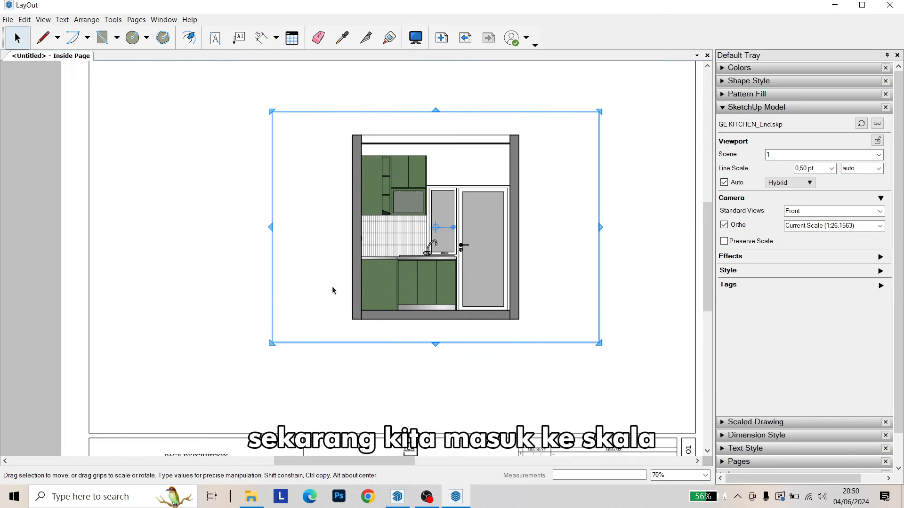
scroll(393, 267, "up", 1)
left_click(435, 276)
scroll(447, 286, "down", 1)
left_click_drag(446, 287, 387, 299)
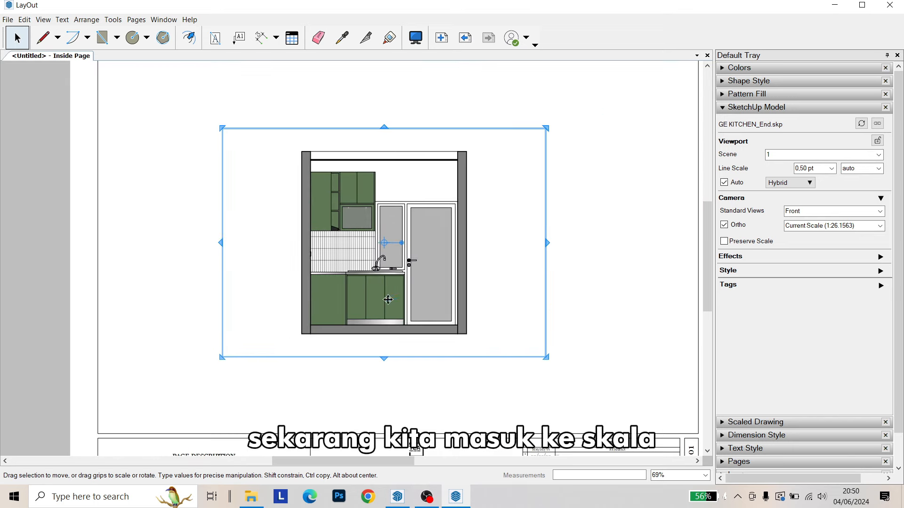
key("Escape")
scroll(414, 292, "down", 3)
Set the elevation viewport's scale to 1mm:20mm (1:20) and extend its frame downward and upward to show the full elevation
left_click(443, 299)
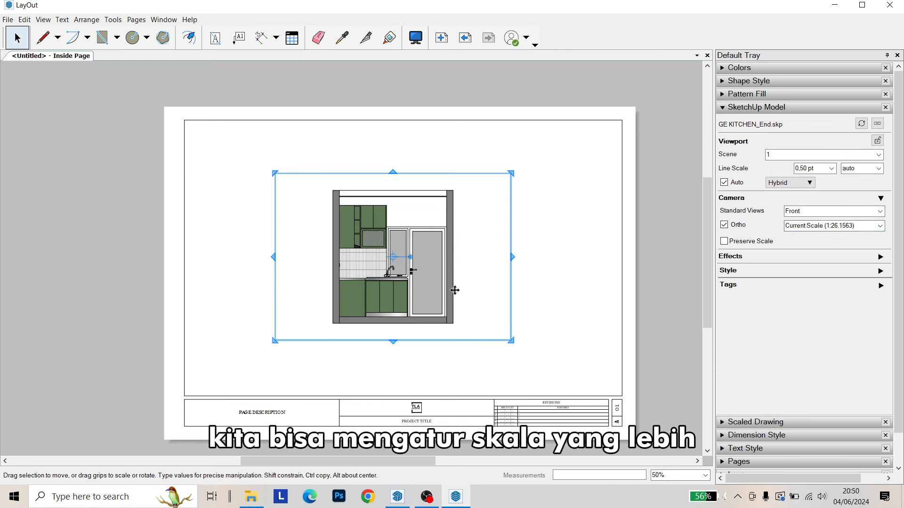
left_click(880, 226)
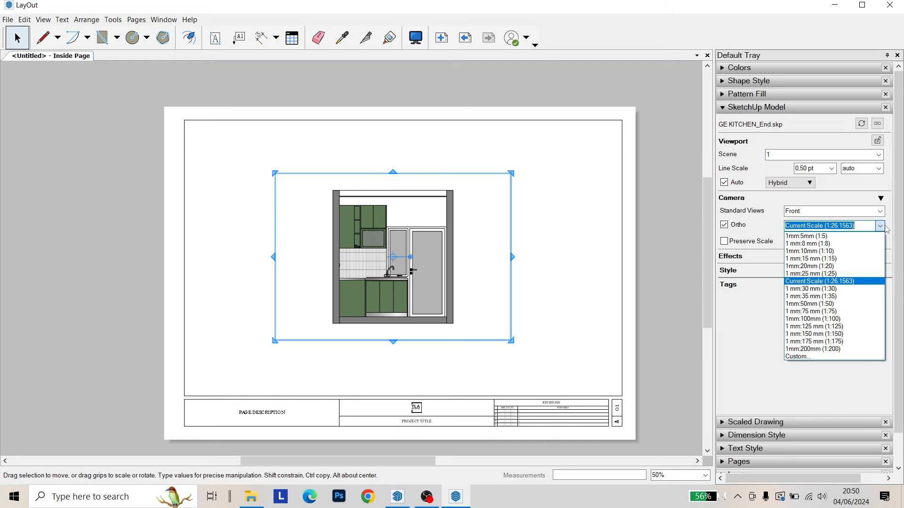
left_click(857, 267)
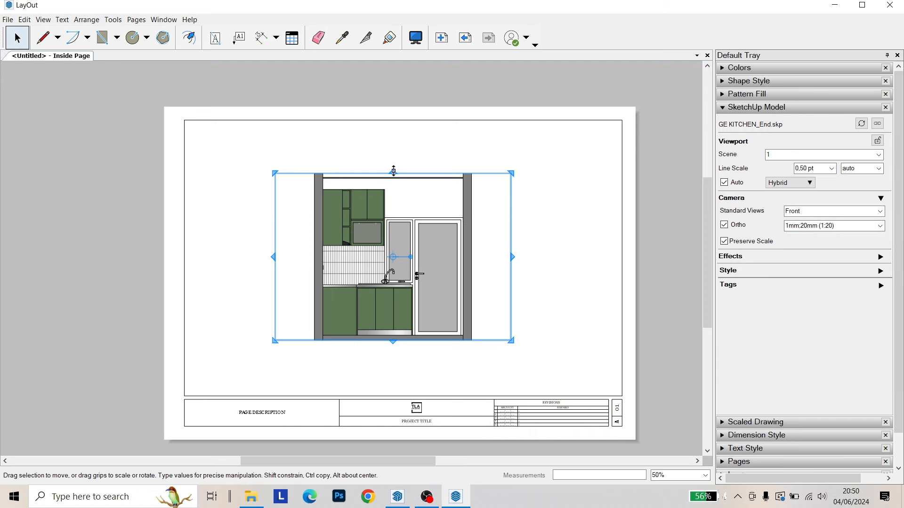
left_click_drag(395, 344, 396, 360)
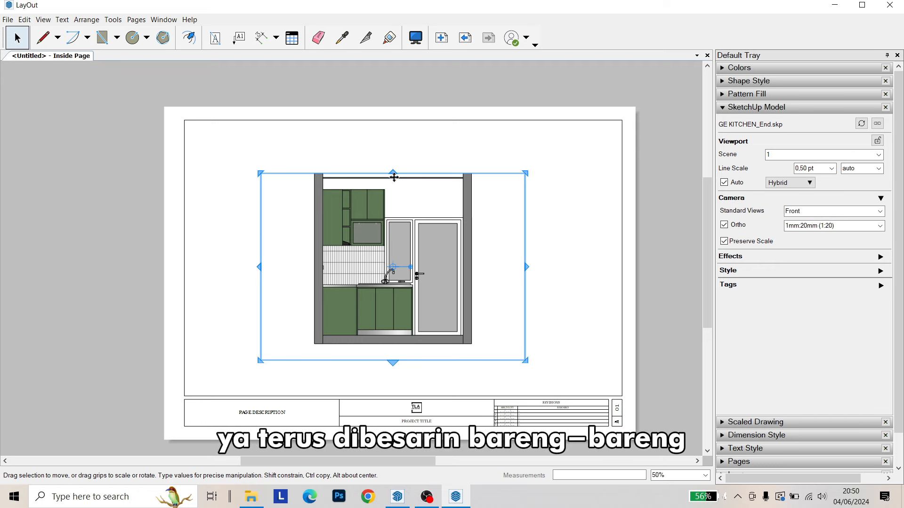
left_click_drag(394, 173, 392, 152)
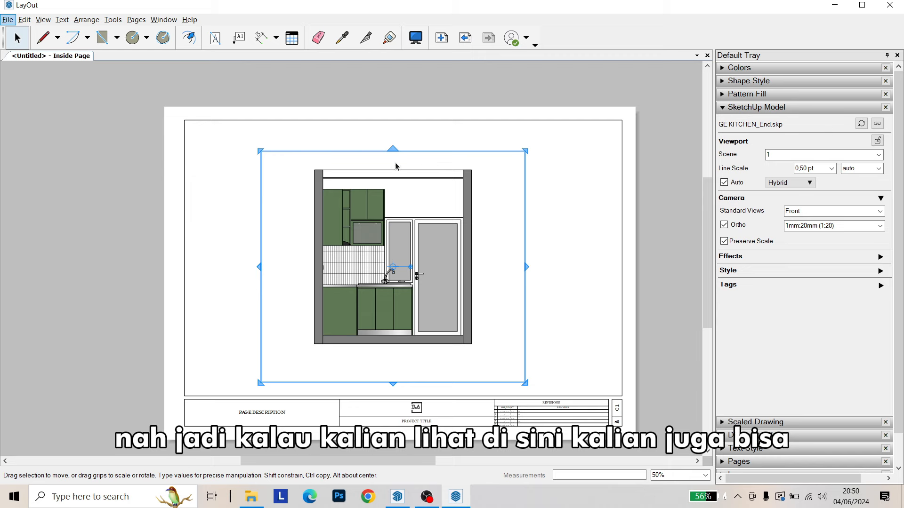
Tighten the viewport frame around the kitchen elevation by pulling its left, right, bottom and top edges inward
left_click_drag(259, 267, 300, 267)
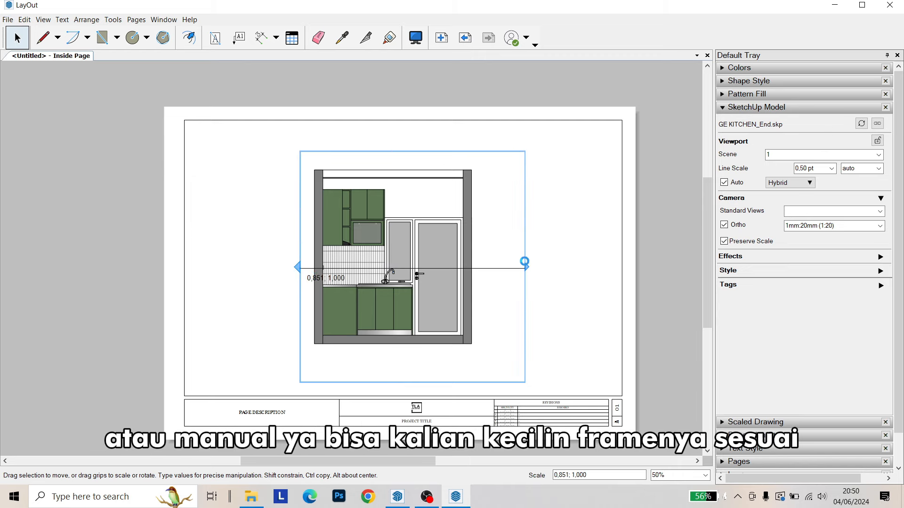
left_click(527, 267)
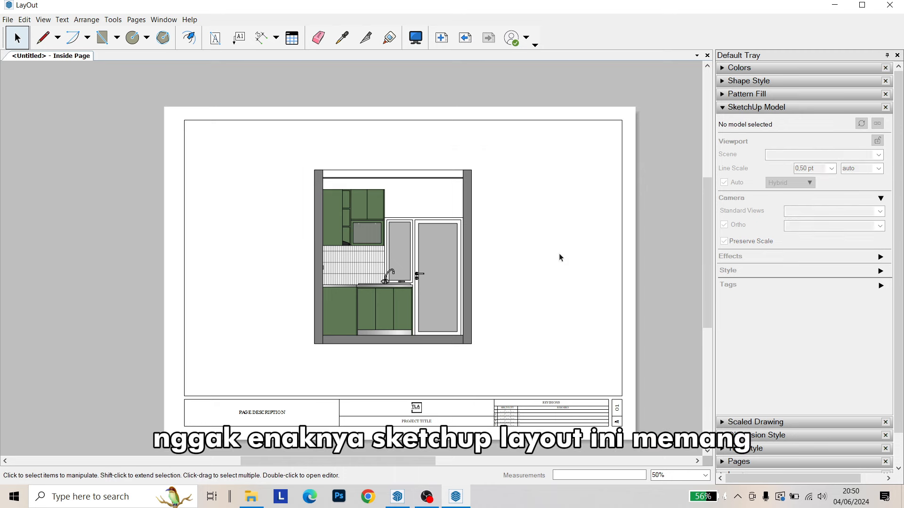
left_click(458, 249)
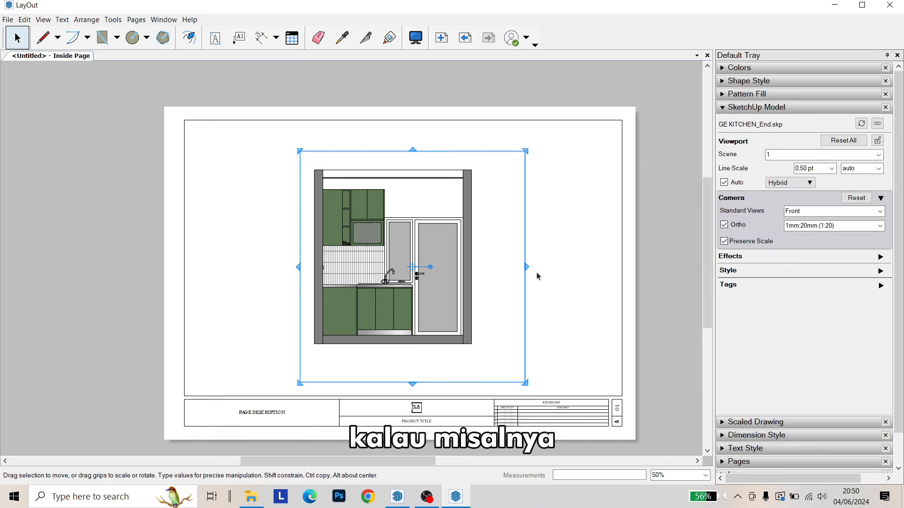
left_click_drag(526, 263, 483, 259)
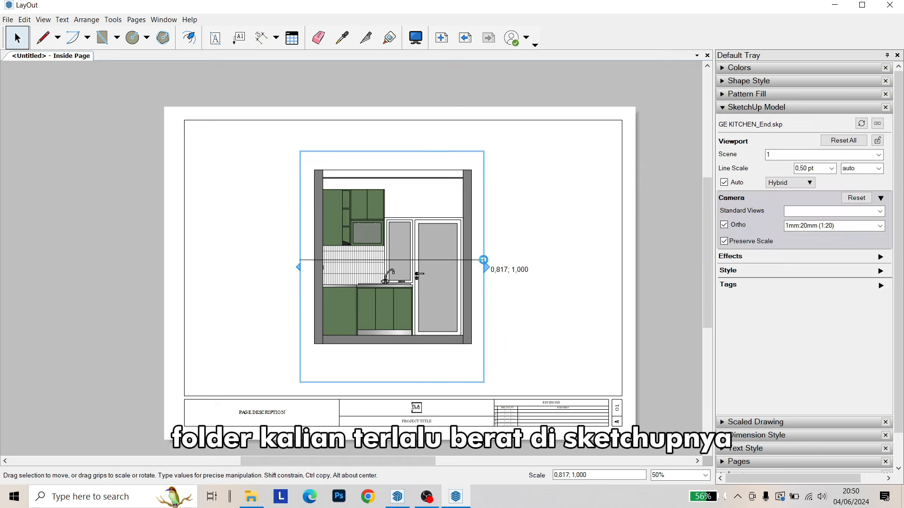
left_click(393, 369)
left_click_drag(391, 384, 392, 356)
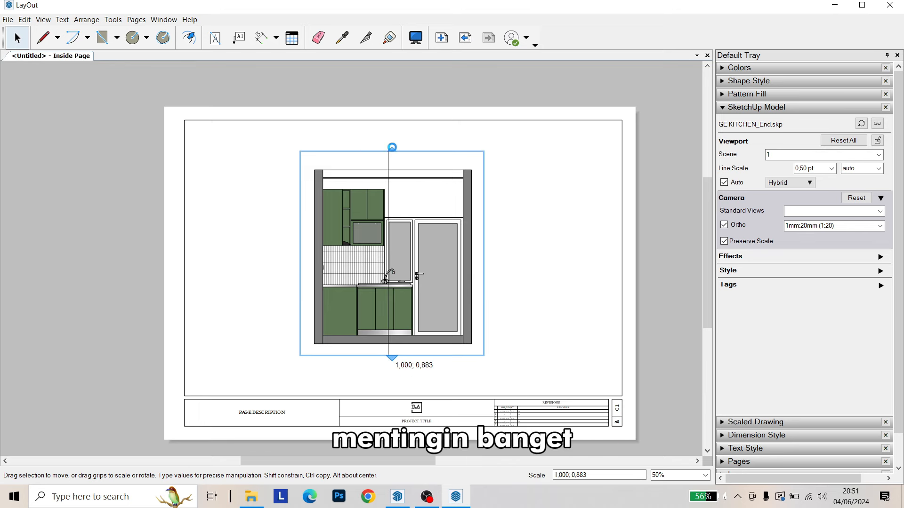
scroll(392, 148, "up", 1)
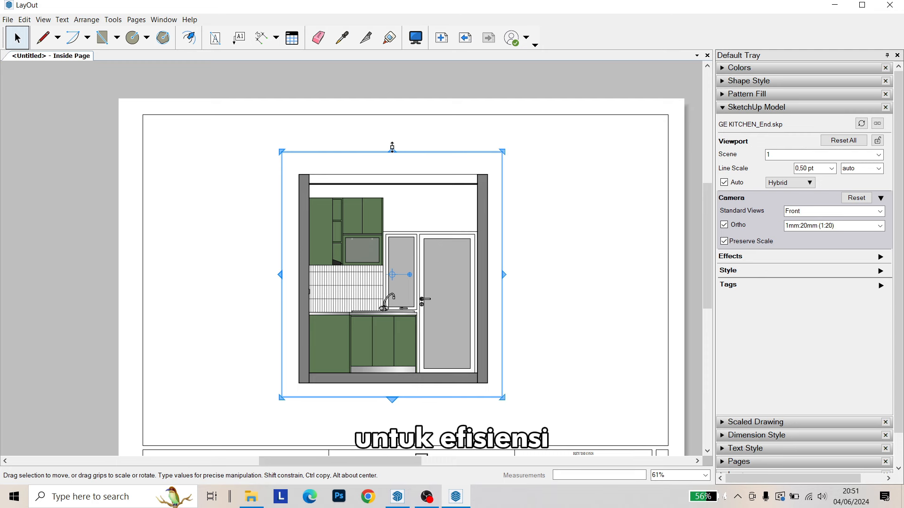
scroll(392, 147, "up", 1)
left_click_drag(392, 152, 398, 160)
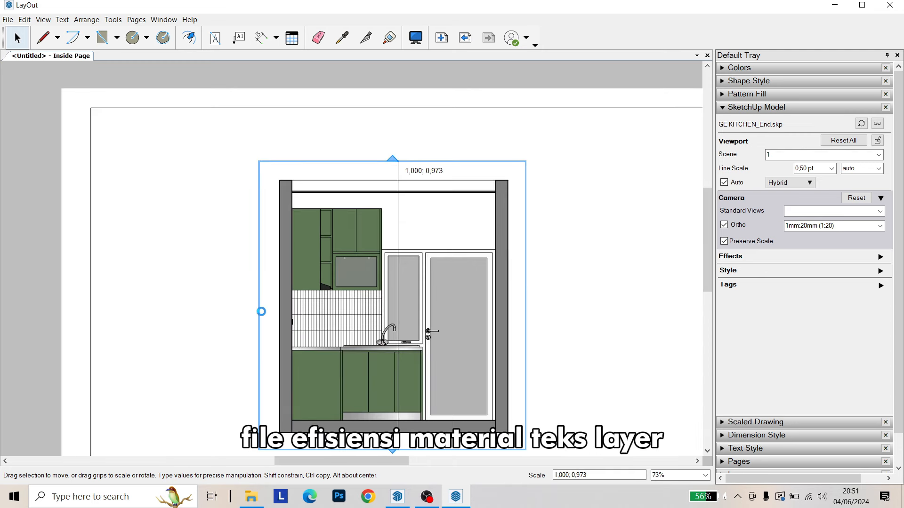
Trim the elevation viewport's frame on its left and right sides, closer to the outer walls
left_click_drag(257, 306, 265, 306)
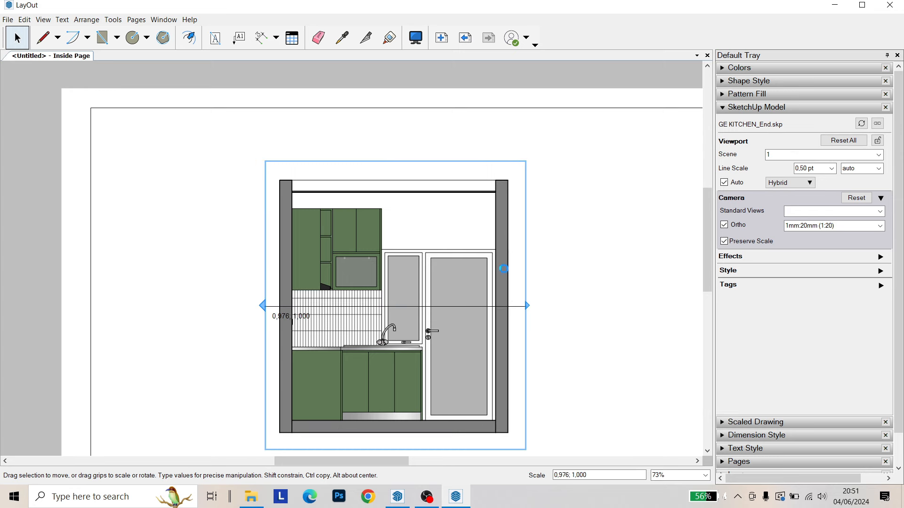
scroll(426, 212, "down", 2)
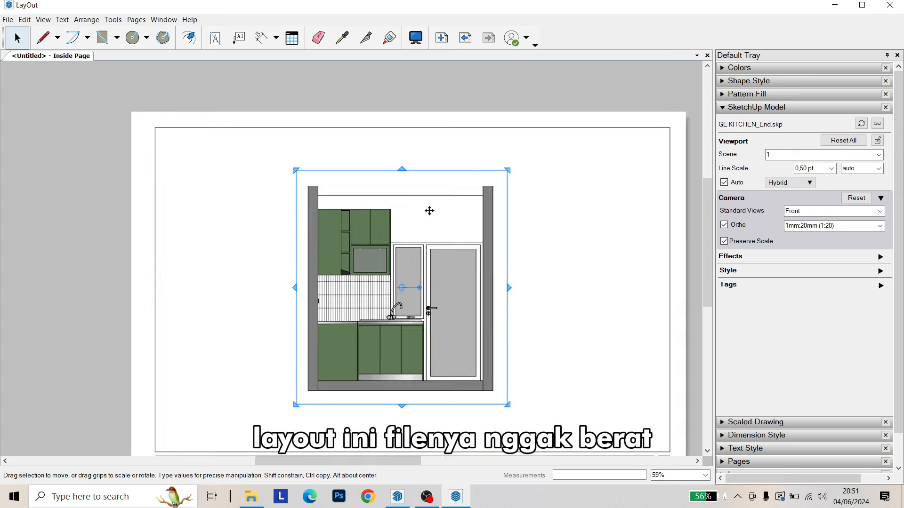
left_click_drag(501, 279, 494, 279)
left_click(520, 277)
scroll(465, 279, "down", 2)
scroll(465, 278, "up", 2)
left_click(465, 278)
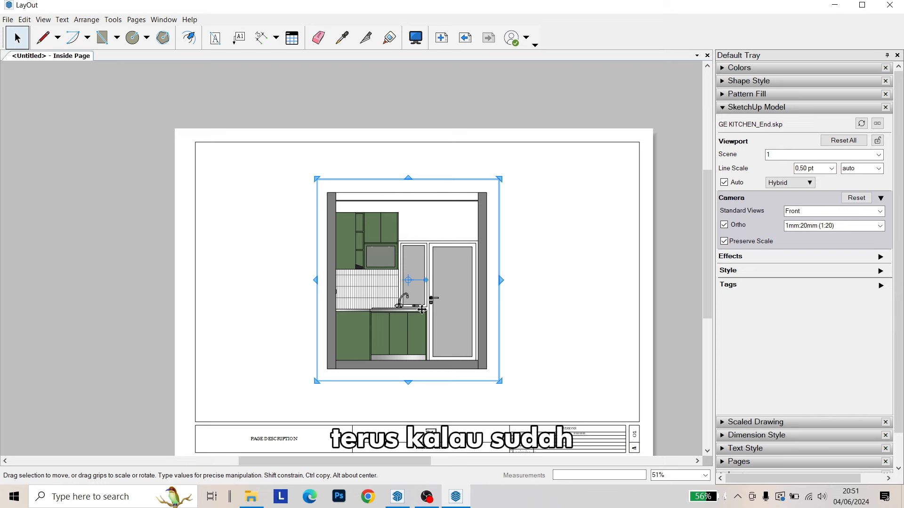
Move the elevation viewport leftward until it sits partly outside the sheet, clearing the middle of the drawing area
scroll(307, 309, "down", 1)
scroll(297, 320, "up", 1)
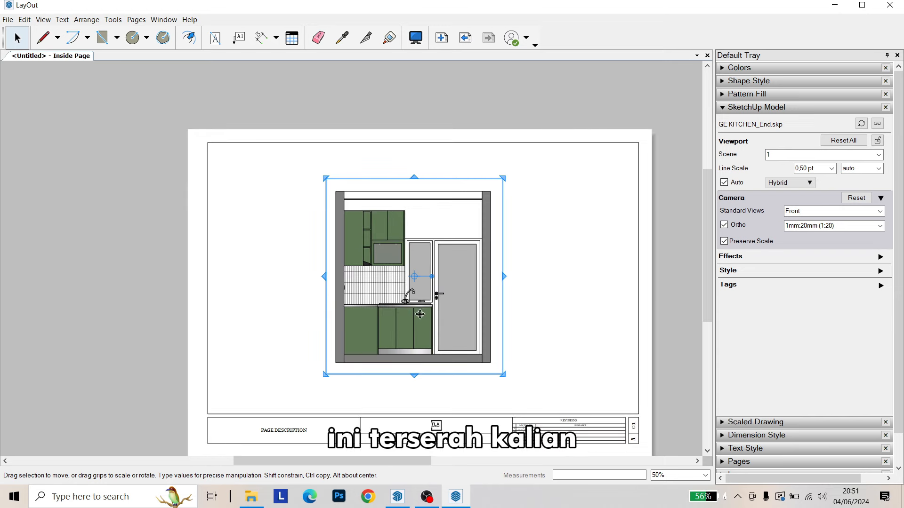
scroll(383, 332, "up", 2)
scroll(385, 329, "down", 2)
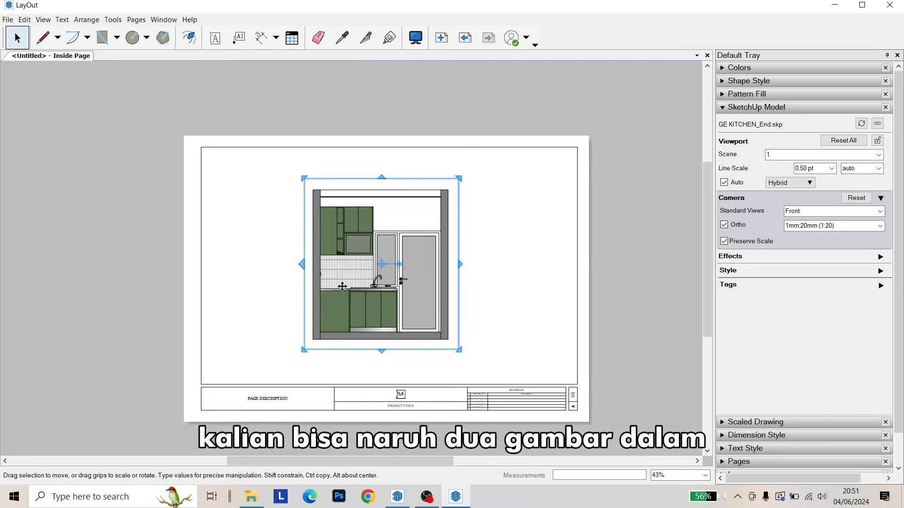
left_click_drag(397, 305, 289, 303)
left_click(444, 273)
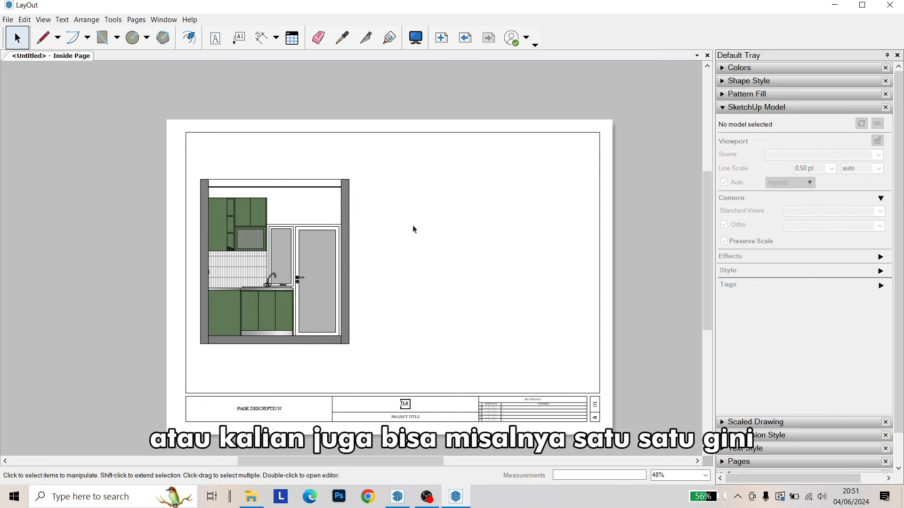
left_click_drag(294, 307, 224, 312)
left_click(511, 290)
left_click(466, 314)
scroll(383, 281, "up", 1)
left_click(324, 285)
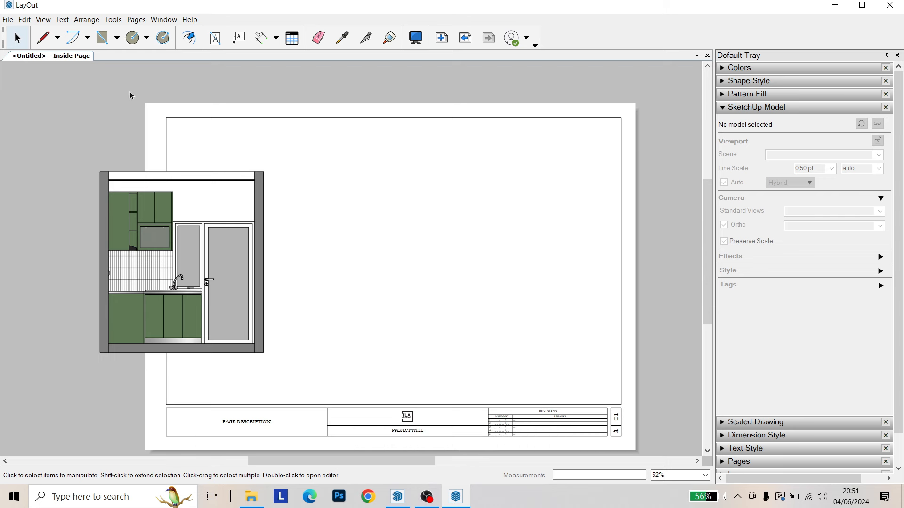
Draw a vertical centre line down the drawing area and two crossing diagonals over its right half as alignment guides
left_click(42, 37)
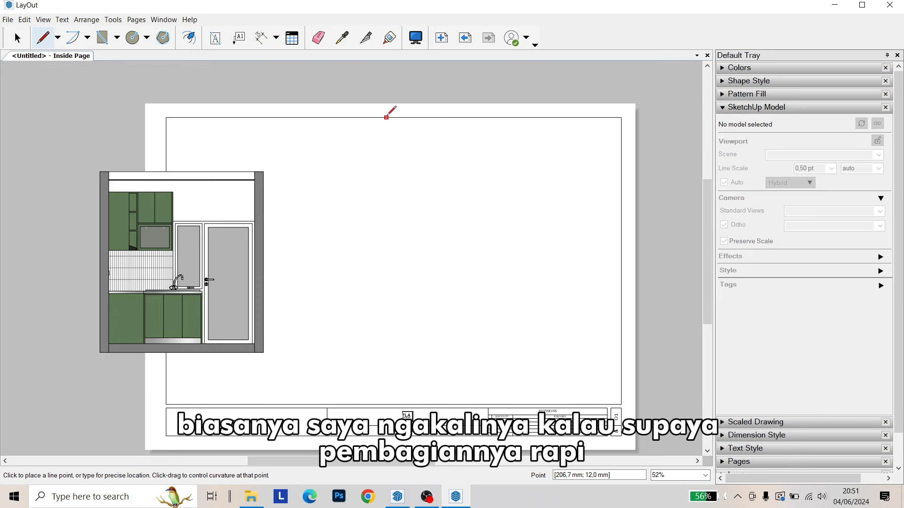
left_click(393, 117)
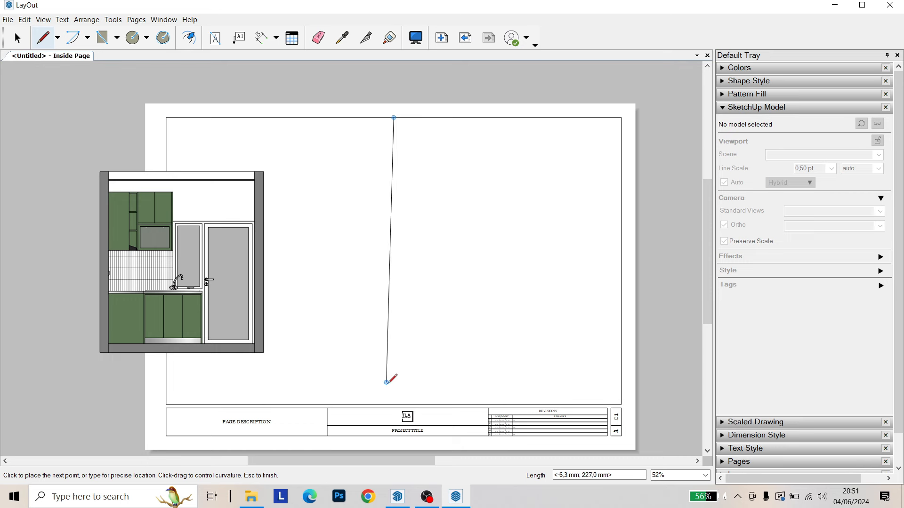
left_click(394, 118)
double_click(621, 403)
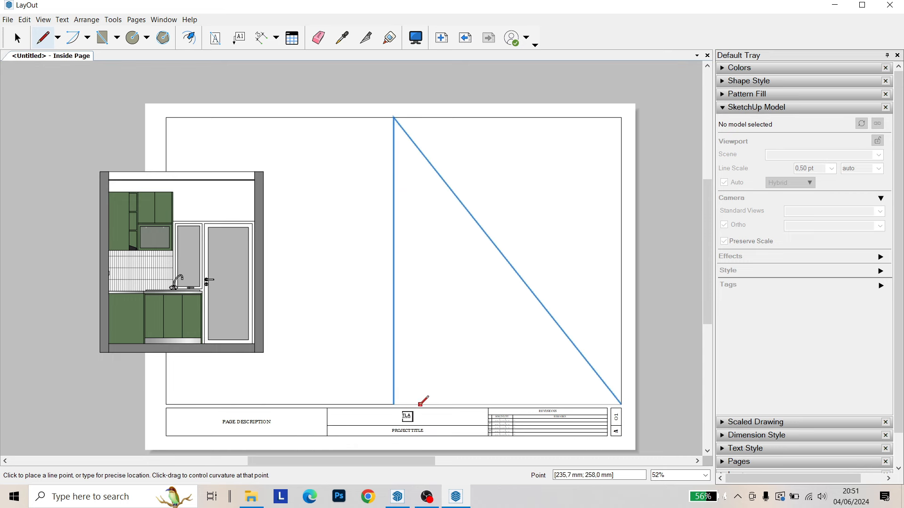
left_click(394, 404)
double_click(621, 117)
scroll(469, 153, "down", 3)
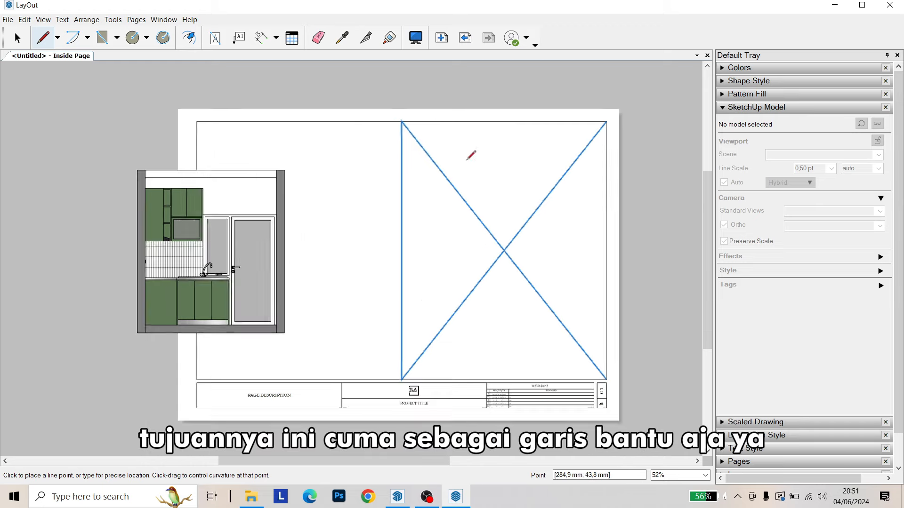
left_click(17, 39)
scroll(344, 214, "up", 1)
left_click(453, 216)
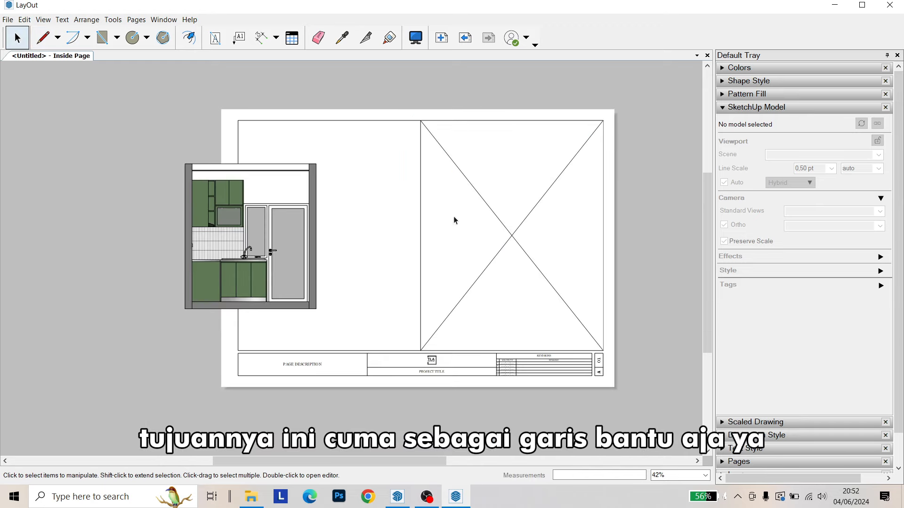
Try to move the elevation viewport toward the vertical guide line, and undo the move
left_click(288, 239)
scroll(288, 238, "up", 2)
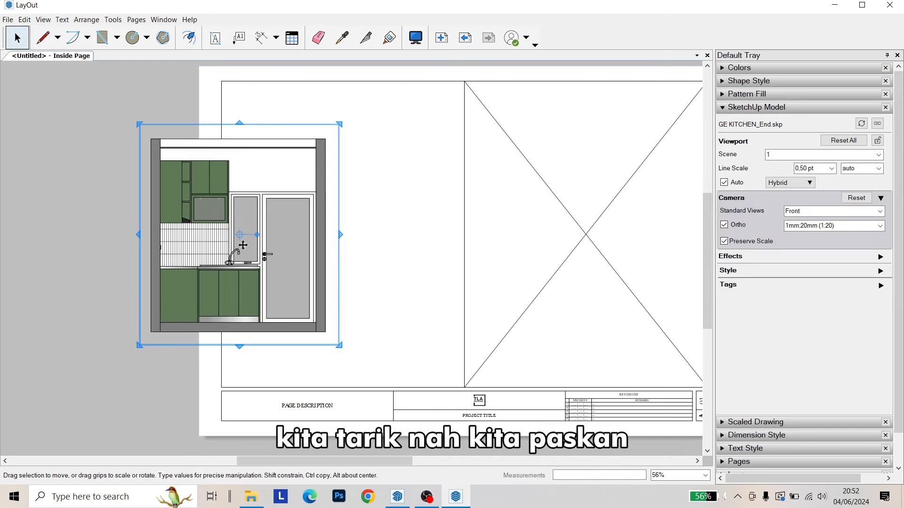
left_click_drag(243, 245, 405, 244)
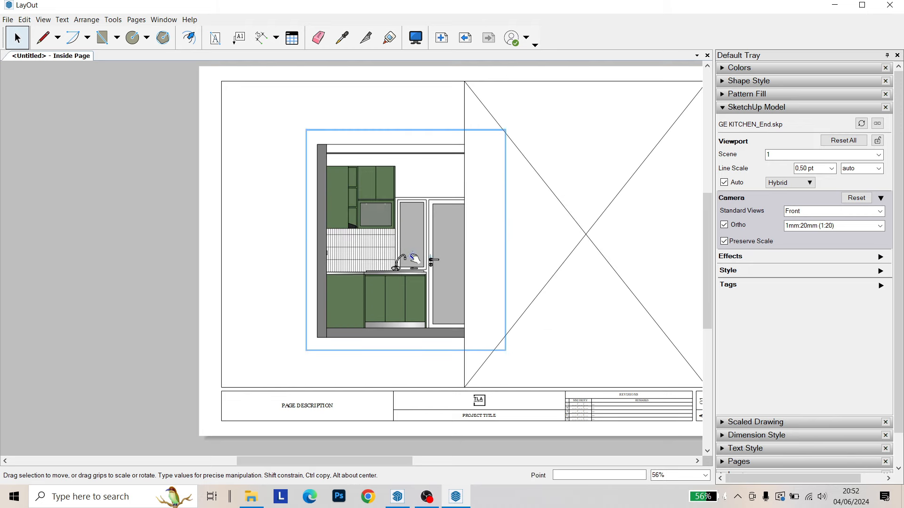
key("ctrl+z")
key("ctrl+z")
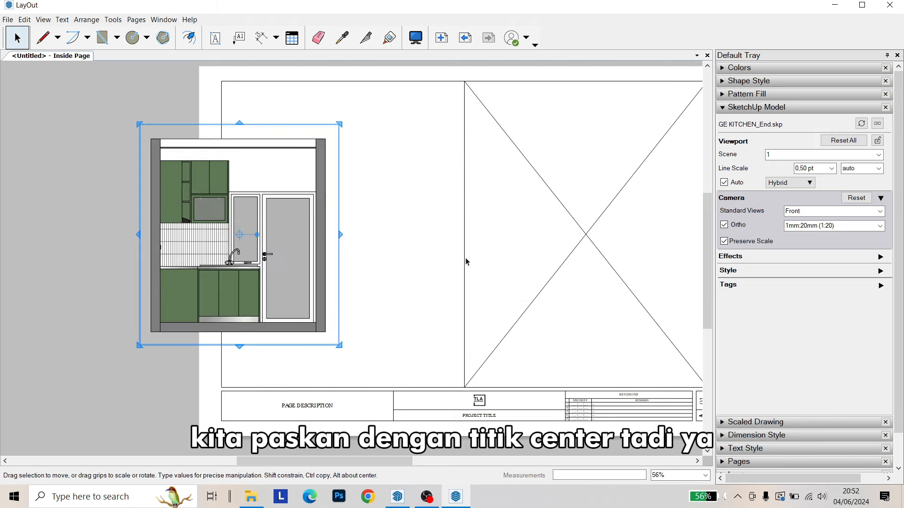
Move the elevation viewport by its centre point onto the intersection of the diagonal guides in the right half
scroll(246, 242, "up", 3)
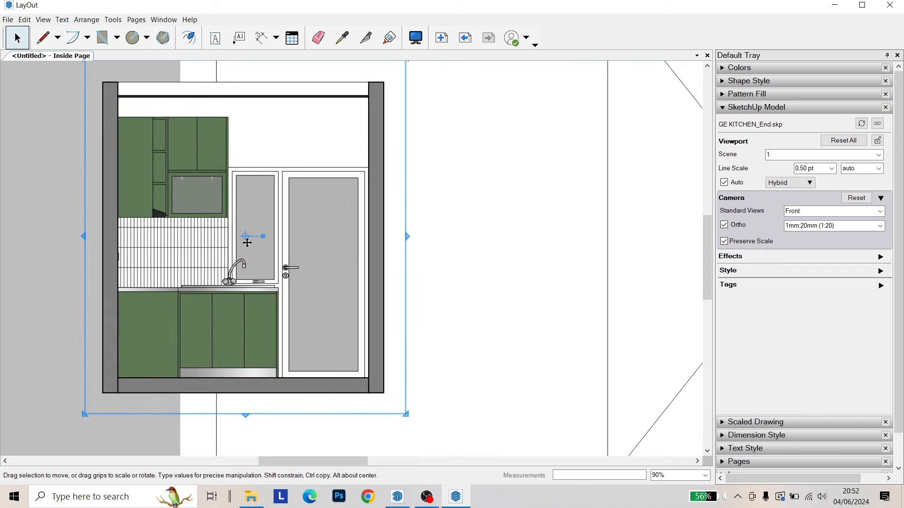
left_click_drag(247, 248, 651, 250)
scroll(396, 277, "down", 3)
key("Escape")
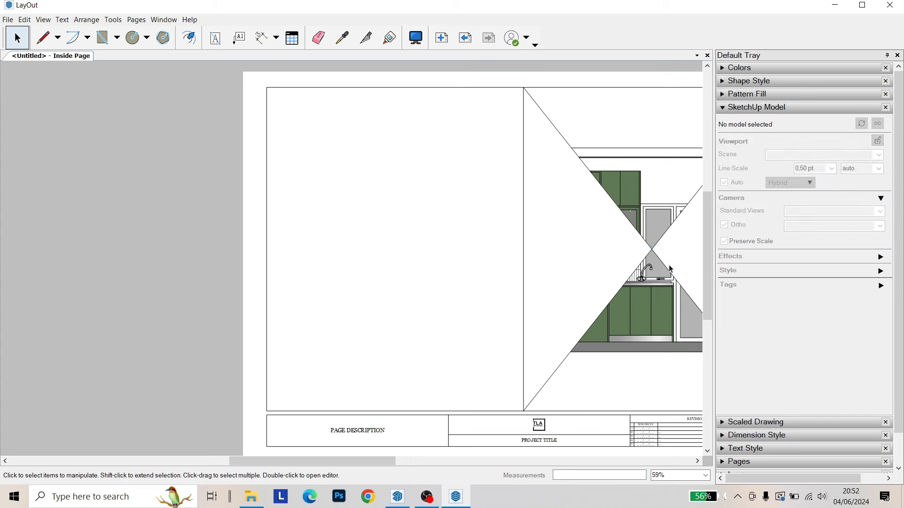
scroll(624, 264, "up", 1)
scroll(623, 265, "down", 2)
middle_click_drag(612, 265, 450, 259)
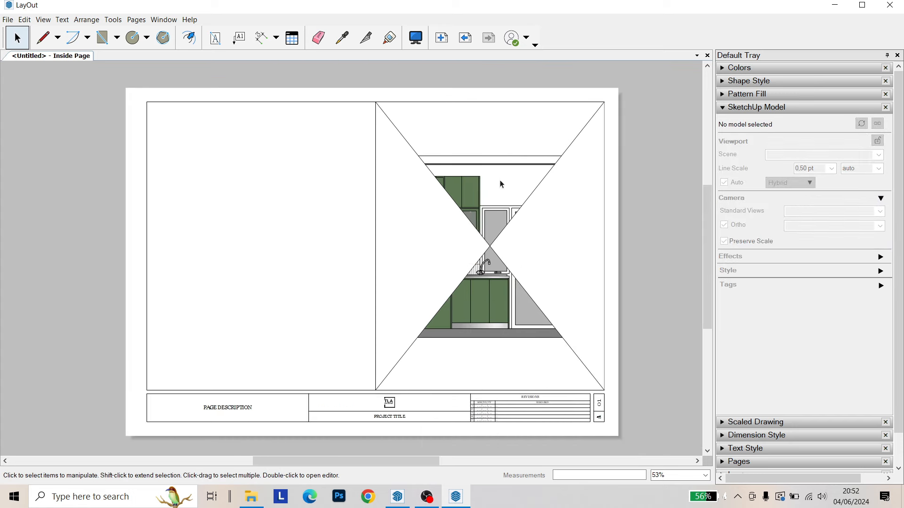
Turn off the fill of the guide lines in the Shape Style settings
left_click(456, 199)
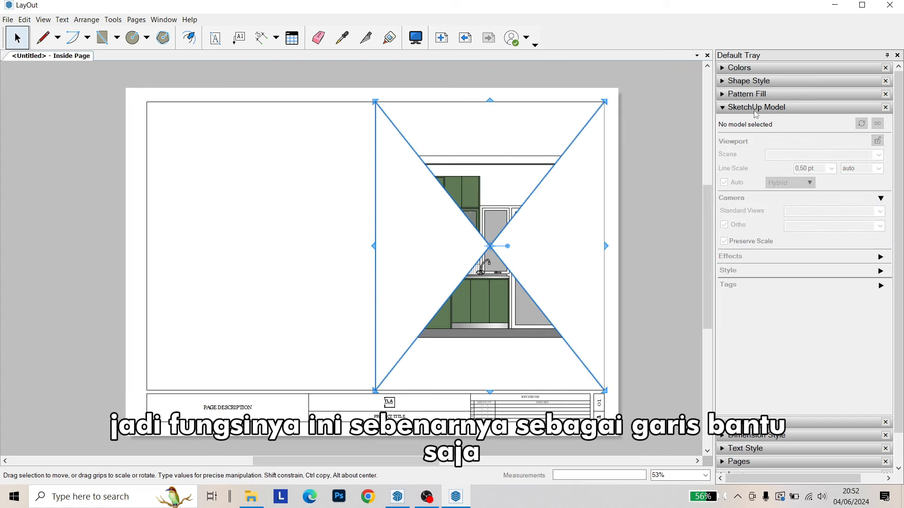
left_click(756, 82)
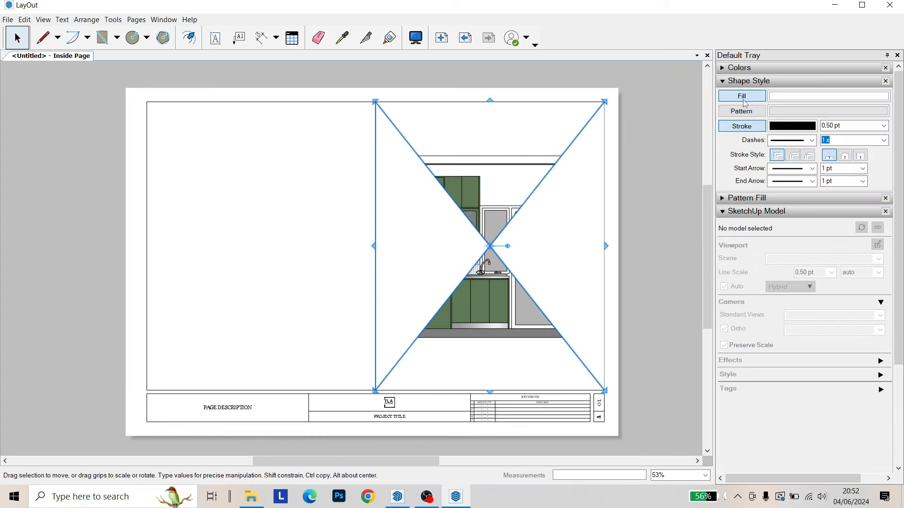
left_click(630, 203)
Copy the elevation viewport together with its guide lines into the left half of the drawing area
left_click(512, 214)
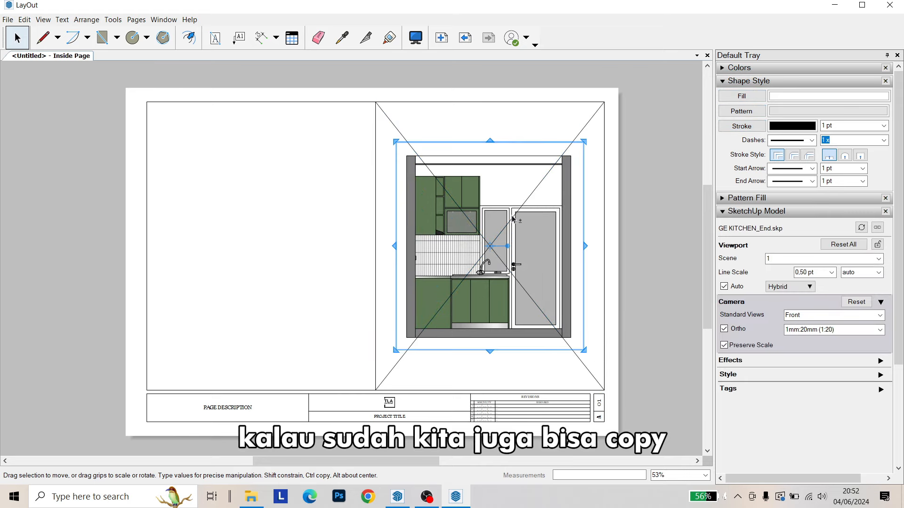
left_click(406, 140)
left_click(479, 199, "shift")
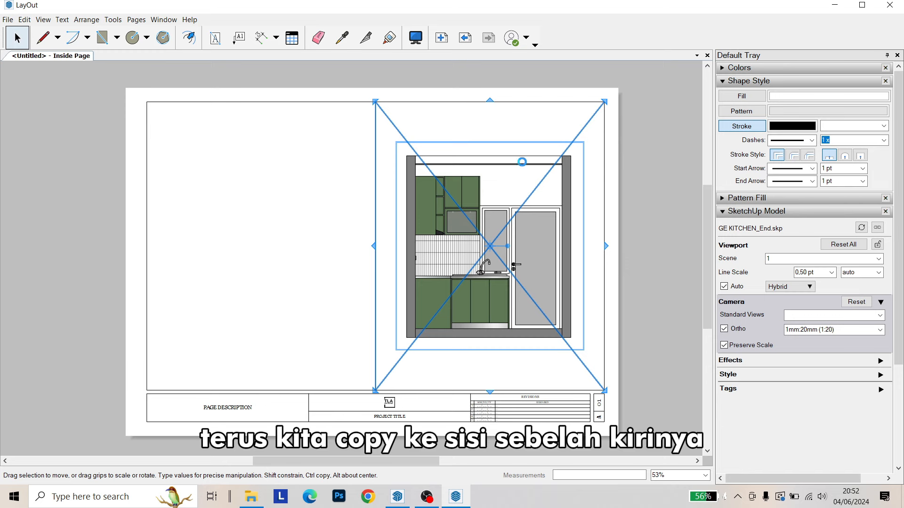
mouse_move(527, 163)
left_mouse_down()
mouse_move(305, 161)
mouse_move(313, 163)
left_mouse_up()
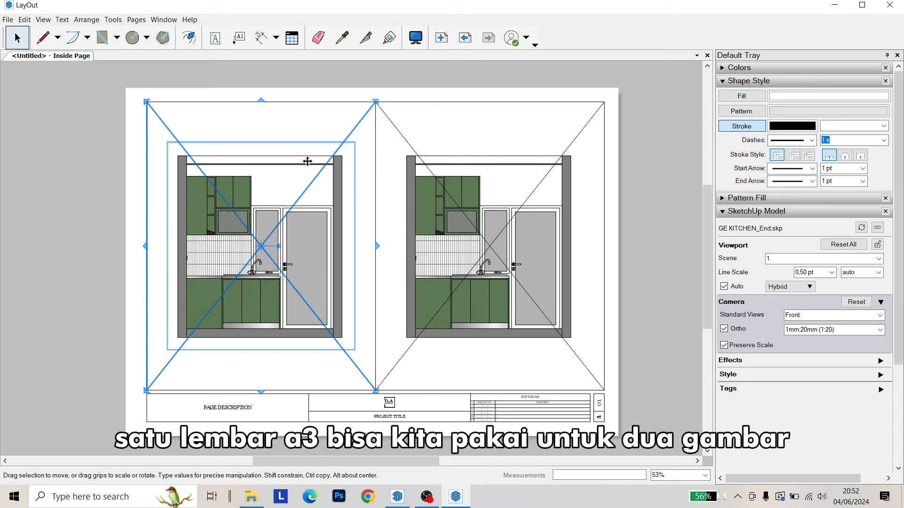
left_click(377, 168)
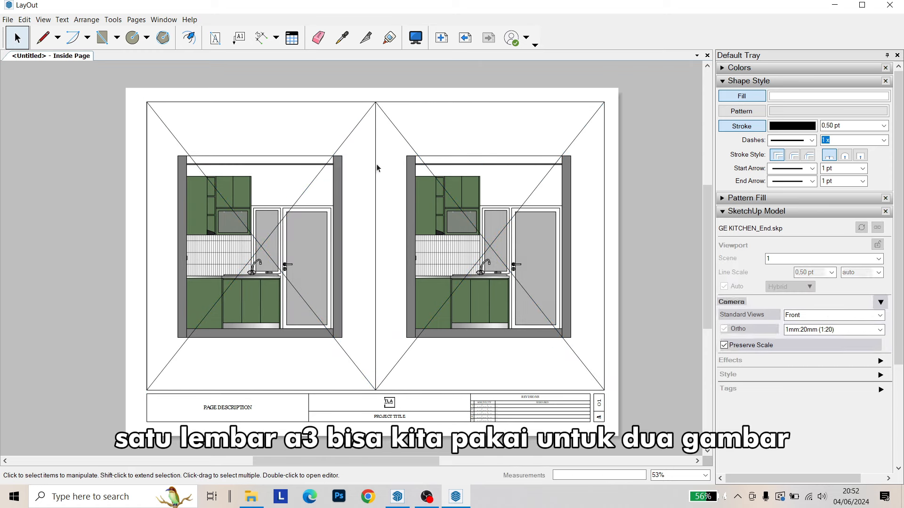
Delete the right and left sets of guide lines around the two identical elevations
left_click(400, 139)
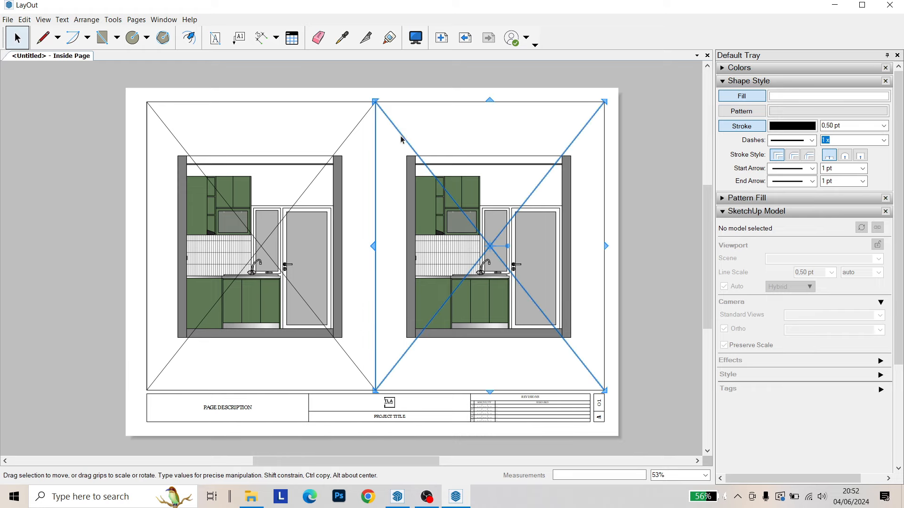
key("Delete")
left_click(358, 124)
key("Delete")
middle_click_drag(353, 171, 385, 156)
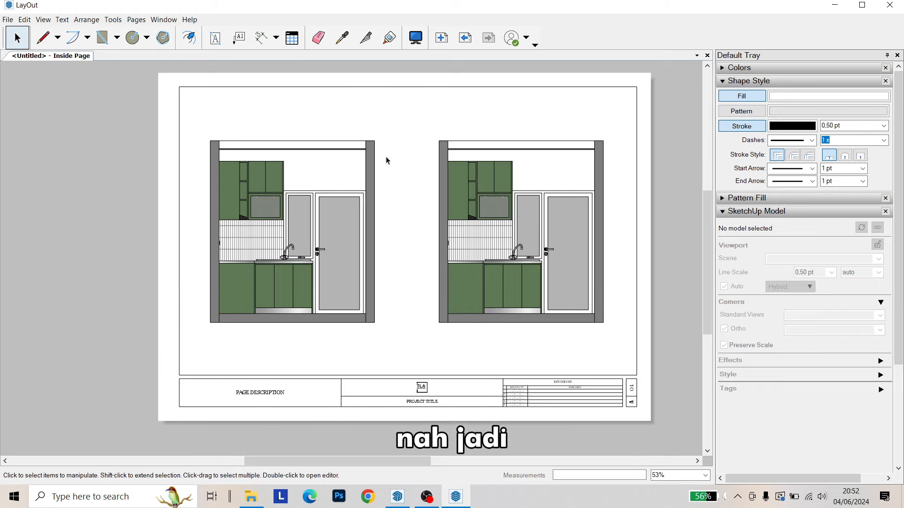
Switch the right-hand viewport to another scene, showing the kitchen wall with the cooker hood
scroll(263, 259, "up", 1)
scroll(263, 260, "up", 1)
middle_click_drag(315, 261, 299, 268)
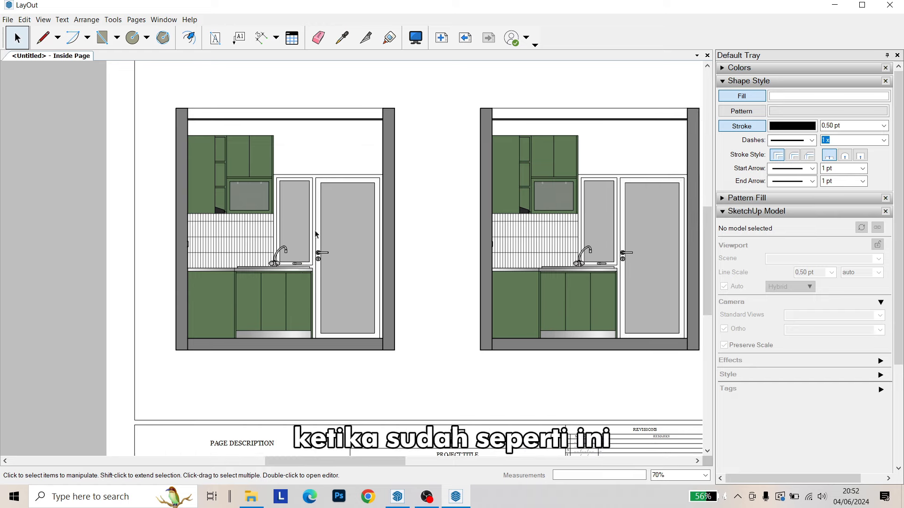
scroll(290, 258, "down", 1)
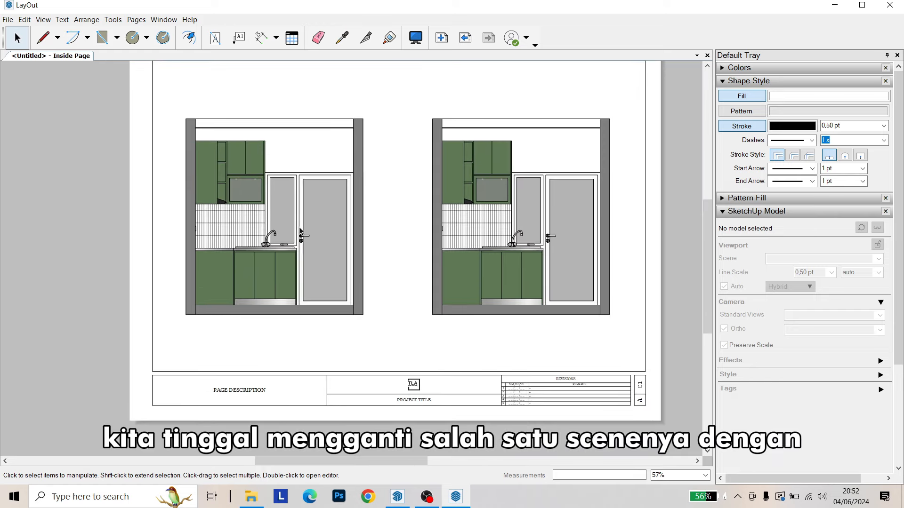
scroll(303, 236, "up", 1)
middle_click_drag(304, 231, 310, 249)
left_click(306, 206)
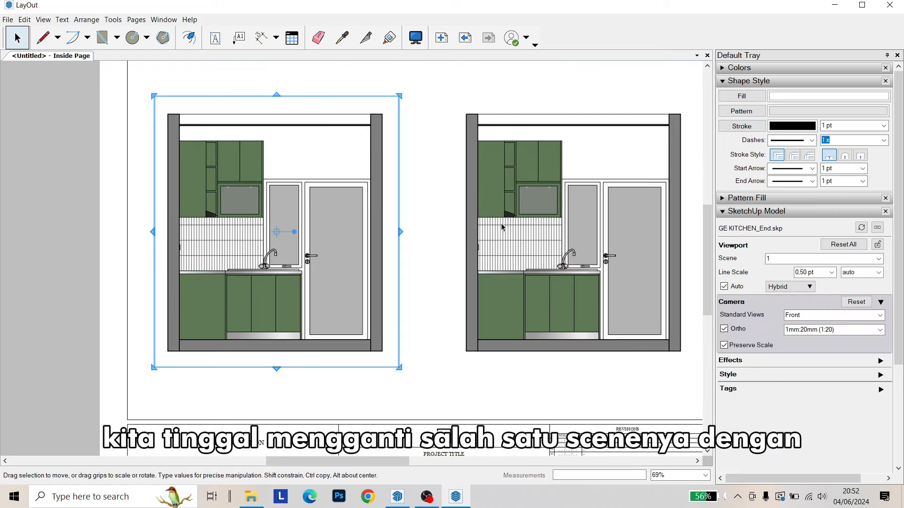
left_click(509, 211)
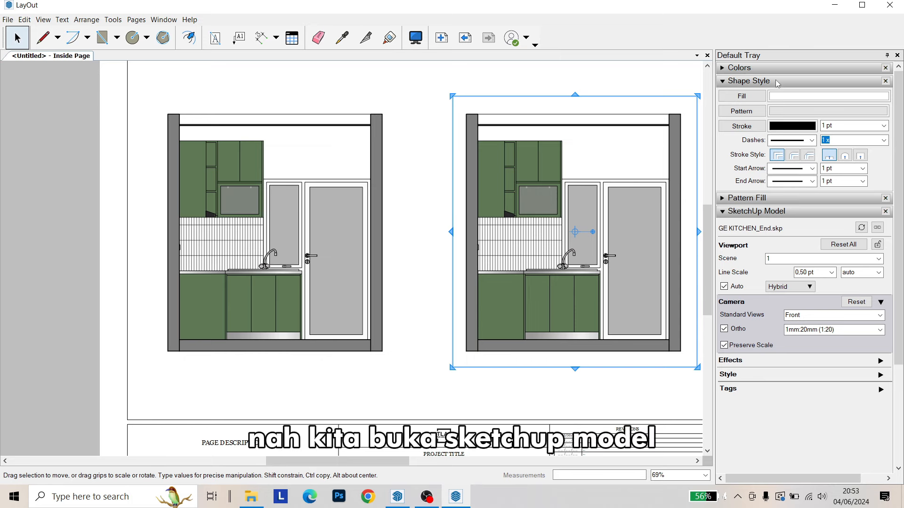
left_click(777, 82)
left_click(771, 108)
left_click(767, 107)
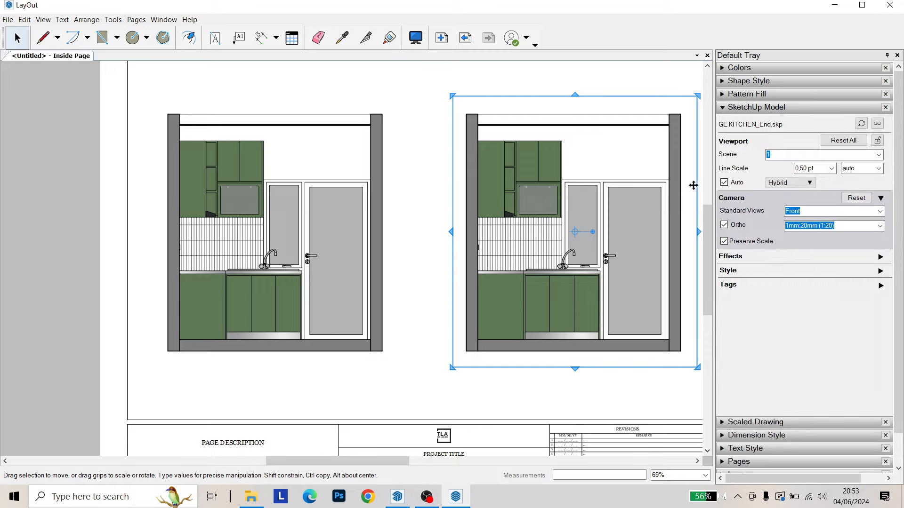
left_click(845, 155)
left_click(845, 182)
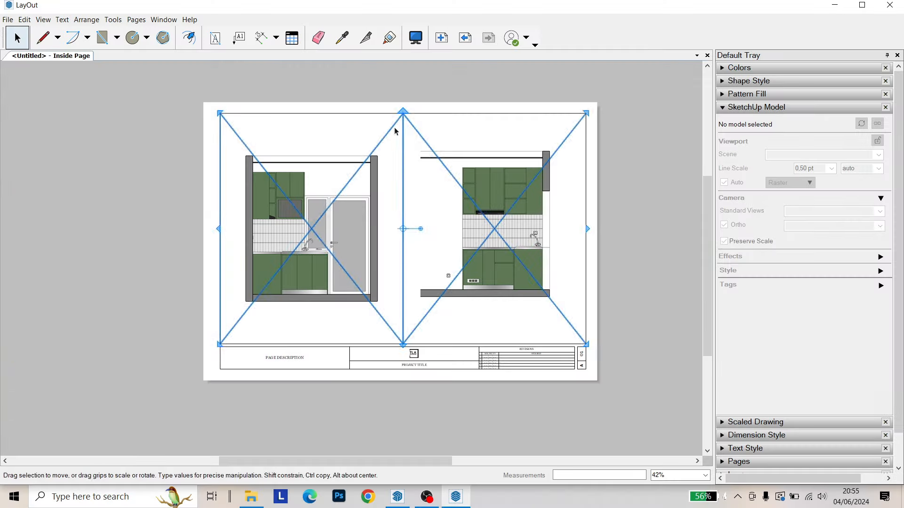
Remove the selected guide lines crossing the two different kitchen elevations
left_click(394, 128)
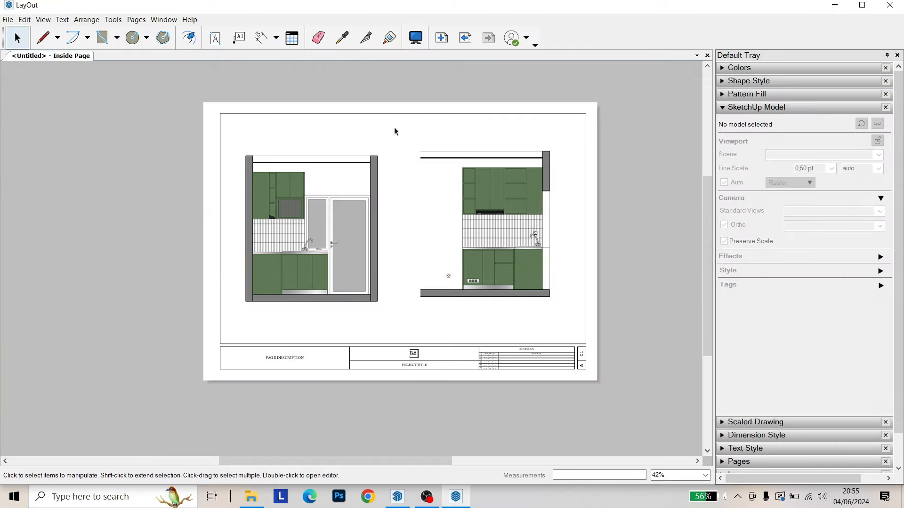
scroll(309, 185, "up", 2)
scroll(367, 134, "up", 1)
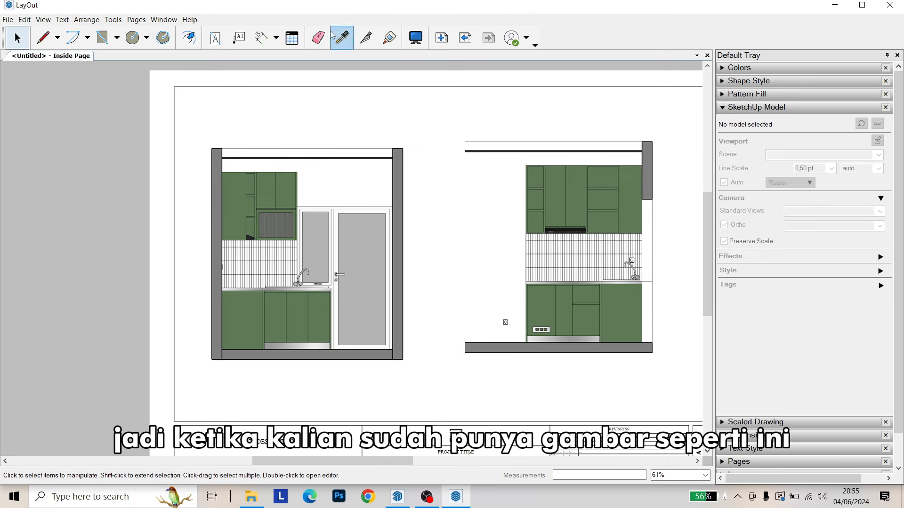
scroll(306, 262, "up", 1)
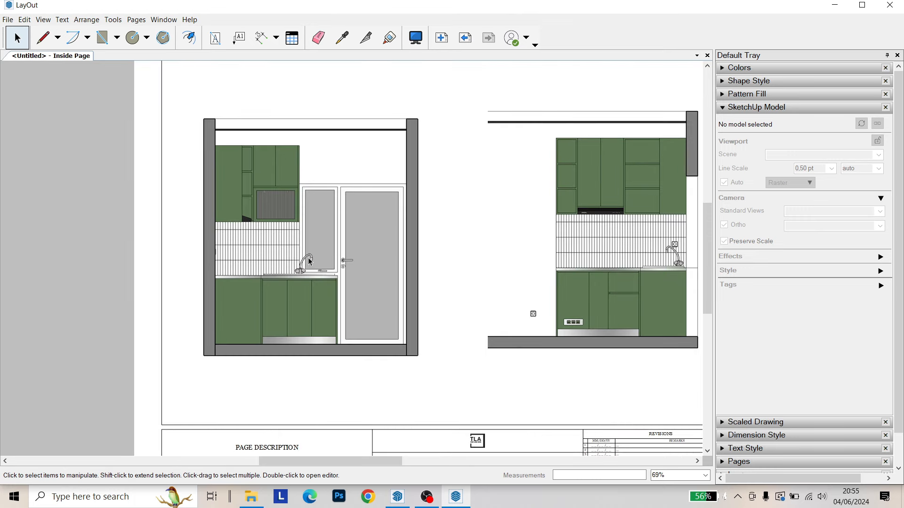
Crop the right-hand elevation viewport by moving its left edge inward, closer to the cabinets
scroll(243, 273, "down", 2)
scroll(439, 239, "up", 2)
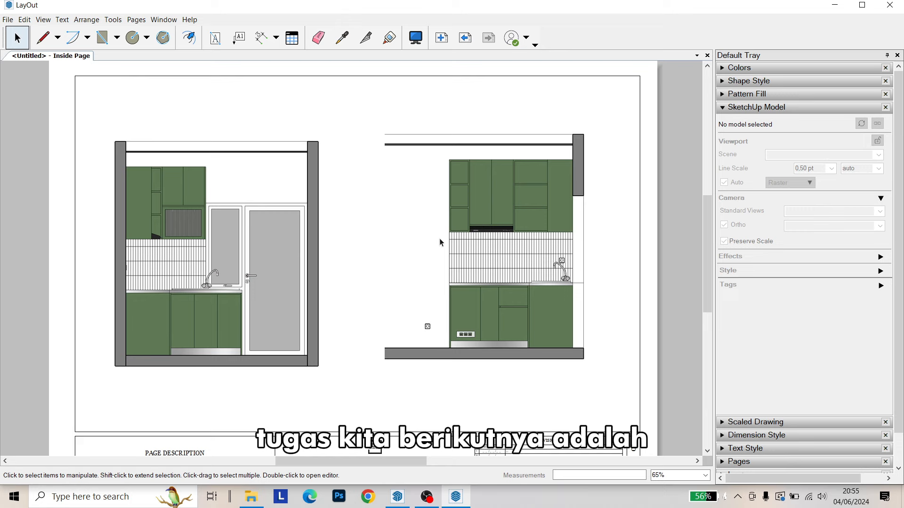
left_click(411, 235)
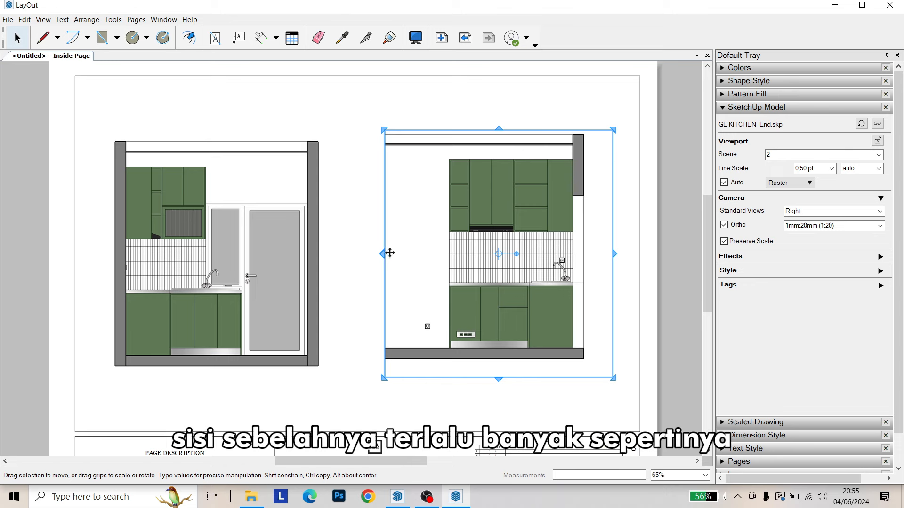
left_click_drag(383, 252, 419, 253)
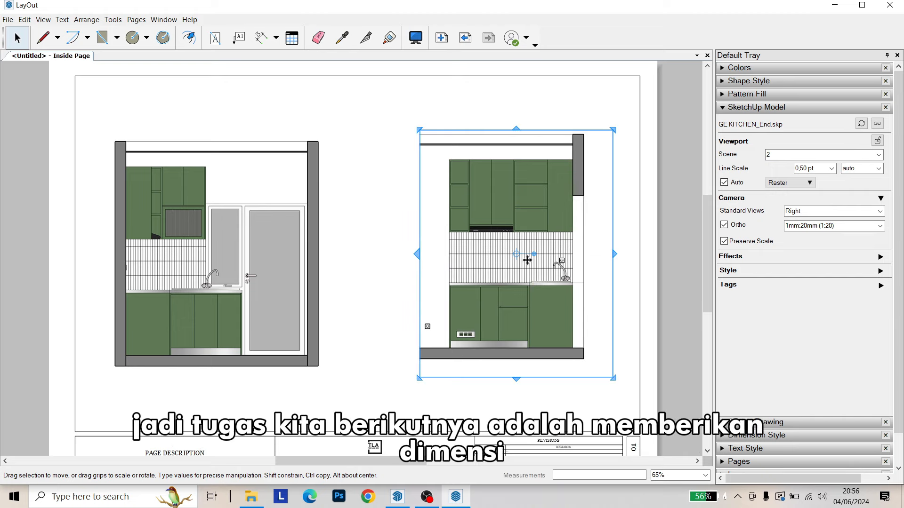
left_click(380, 304)
Add a linear dimension below the floor slab for the width of the left elevation's first base cabinet
middle_click_drag(380, 303, 476, 286)
scroll(288, 299, "up", 5)
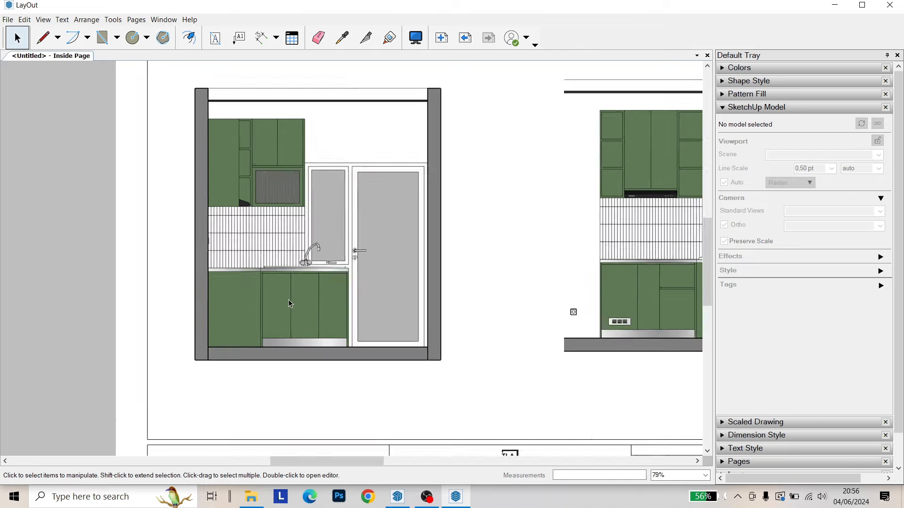
middle_click_drag(316, 302, 402, 255)
scroll(335, 282, "down", 3)
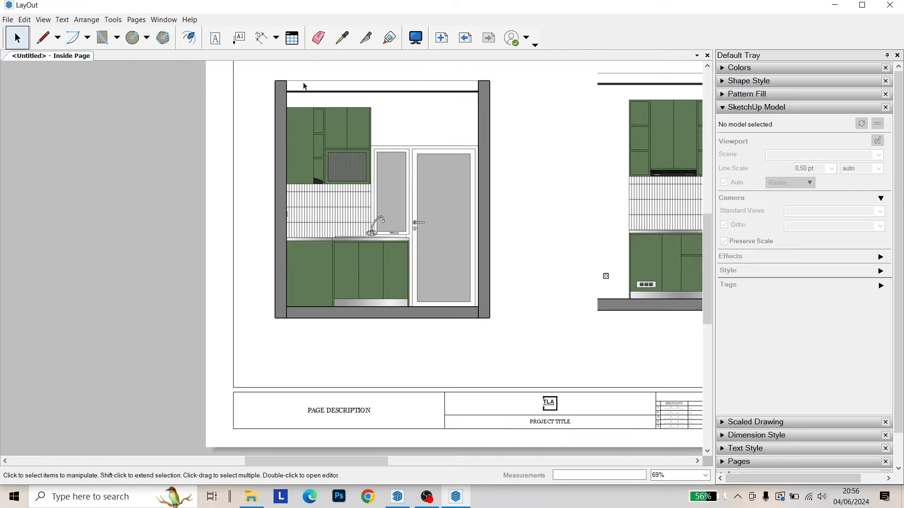
left_click(261, 37)
scroll(364, 330, "up", 1)
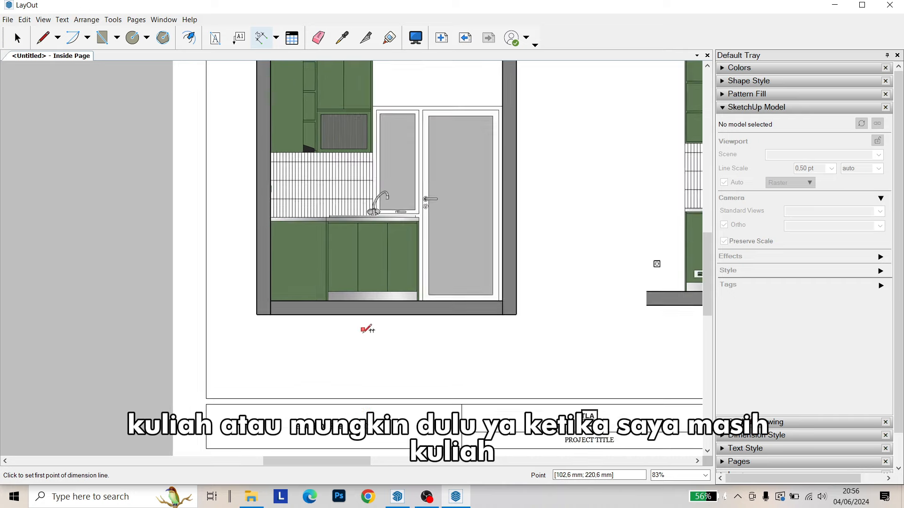
scroll(366, 329, "up", 3)
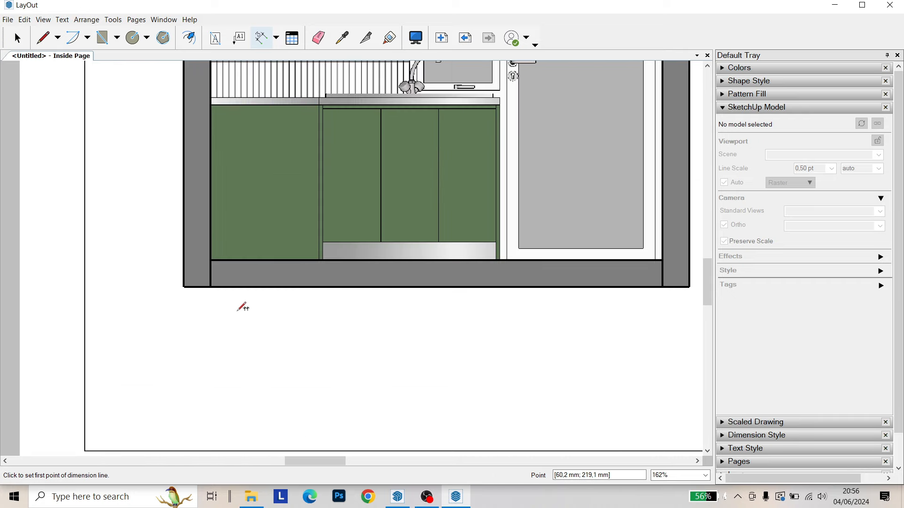
scroll(206, 295, "up", 6)
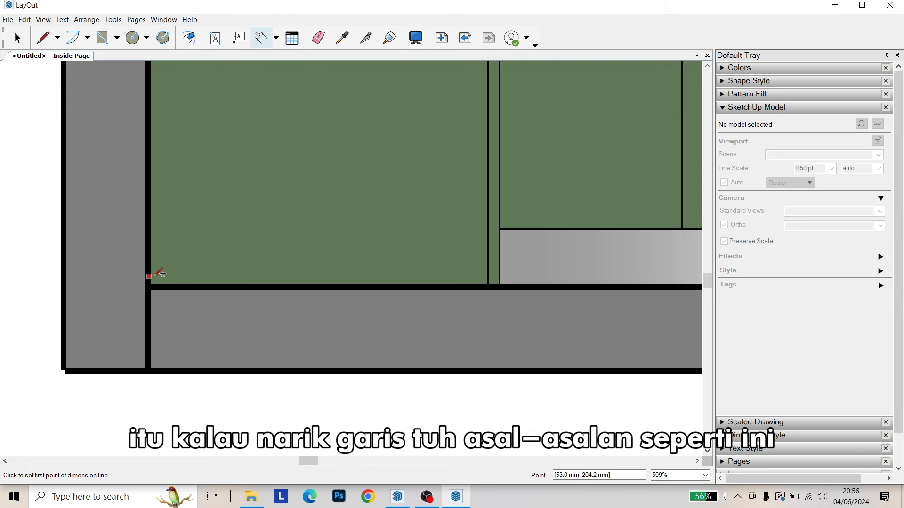
scroll(157, 275, "down", 2)
left_click(153, 282)
scroll(162, 281, "down", 1)
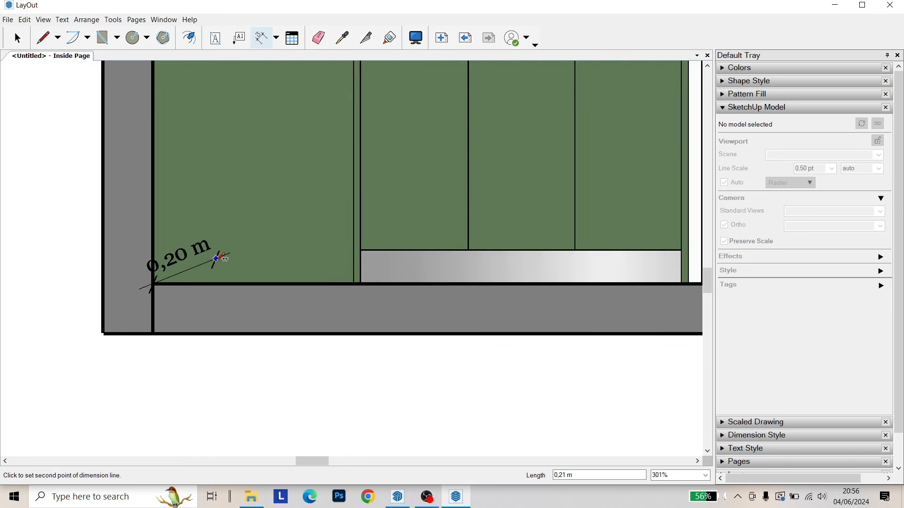
scroll(302, 290, "up", 1)
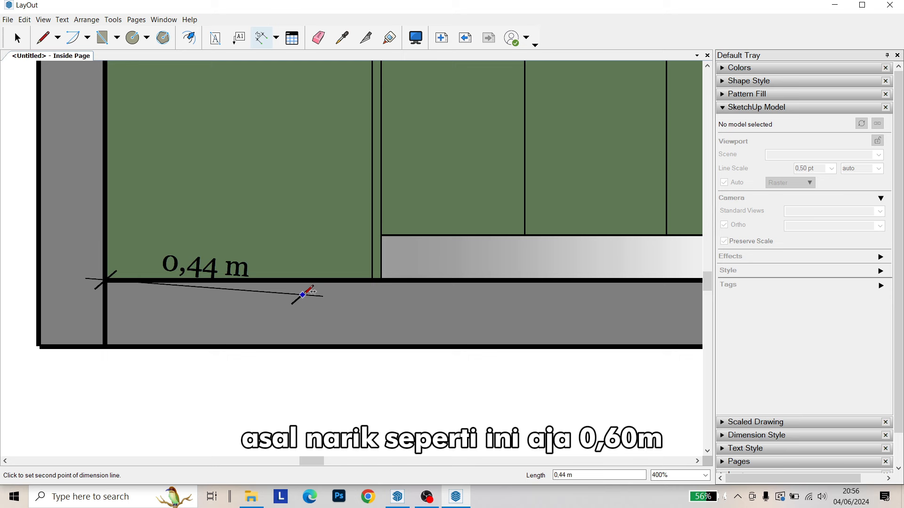
left_click(372, 280)
scroll(372, 281, "down", 2)
left_click(373, 392)
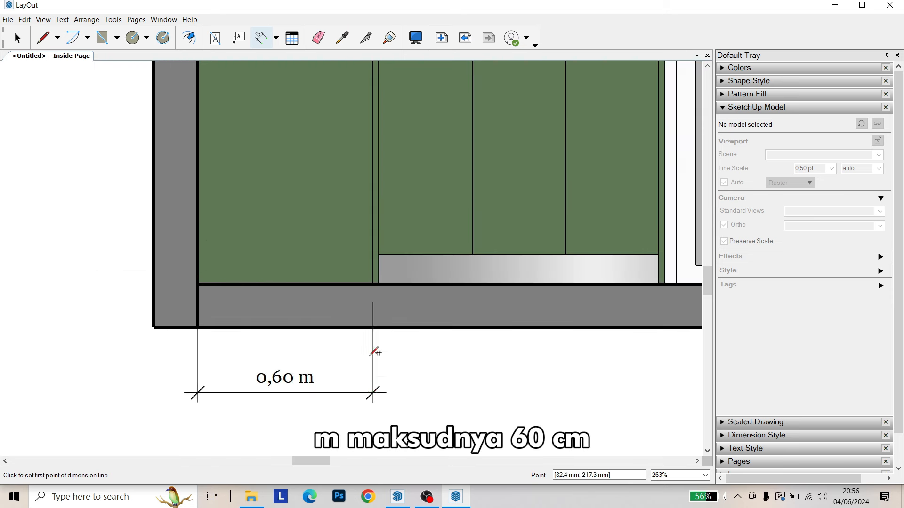
Dimension the thin panel between the first base cabinet and the three-door cabinet, placing it below the slab
scroll(372, 327, "up", 1)
left_click(373, 277)
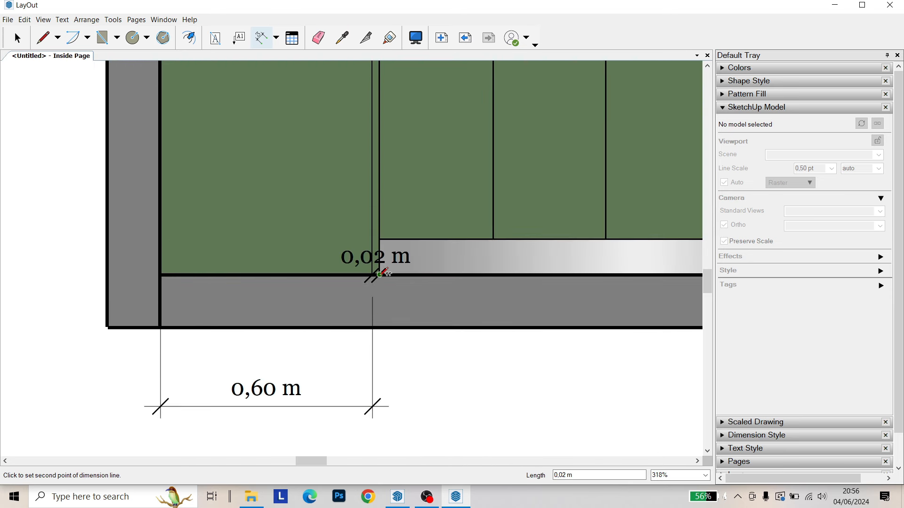
left_click(379, 275)
left_click(377, 414)
scroll(367, 330, "down", 1)
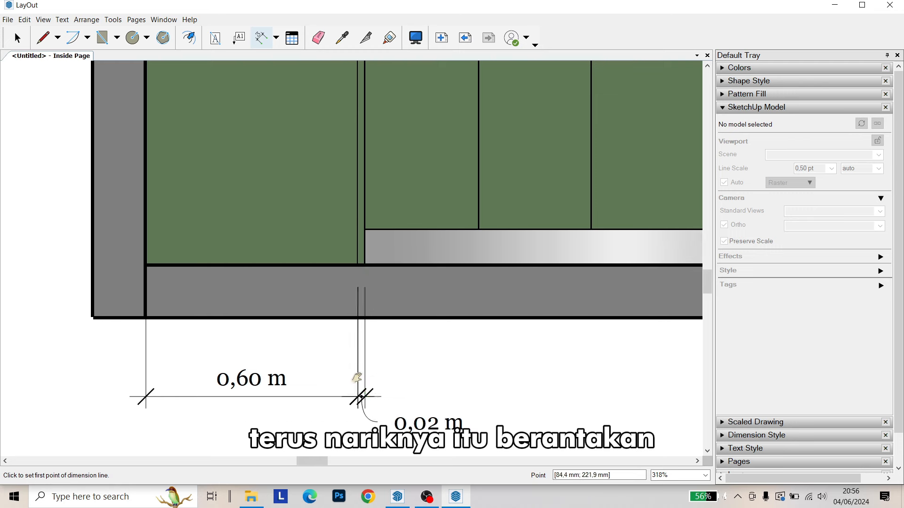
Dimension the three-door base cabinet's plinth width and the thin end panel beside it, at uneven offsets below the slab
left_click(332, 256)
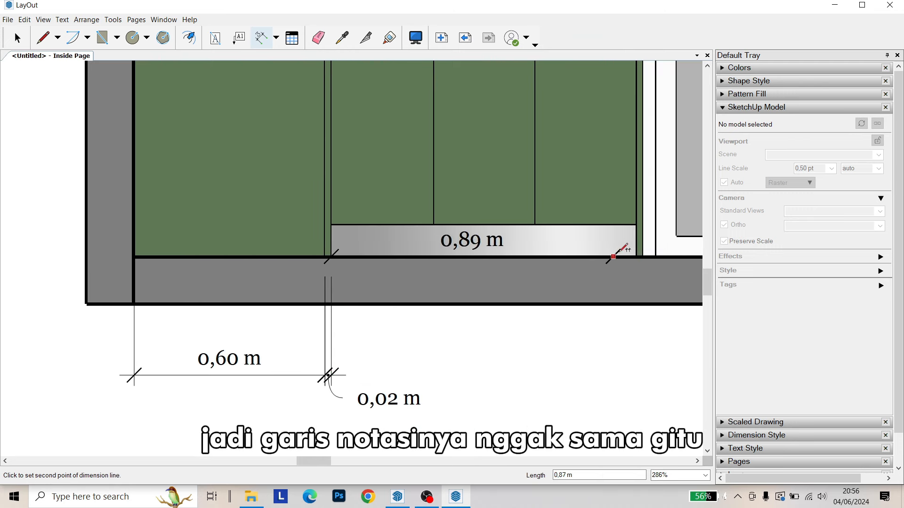
left_click(636, 256)
left_click(559, 414)
middle_click_drag(676, 284, 421, 237)
left_click(384, 203)
left_click(387, 208)
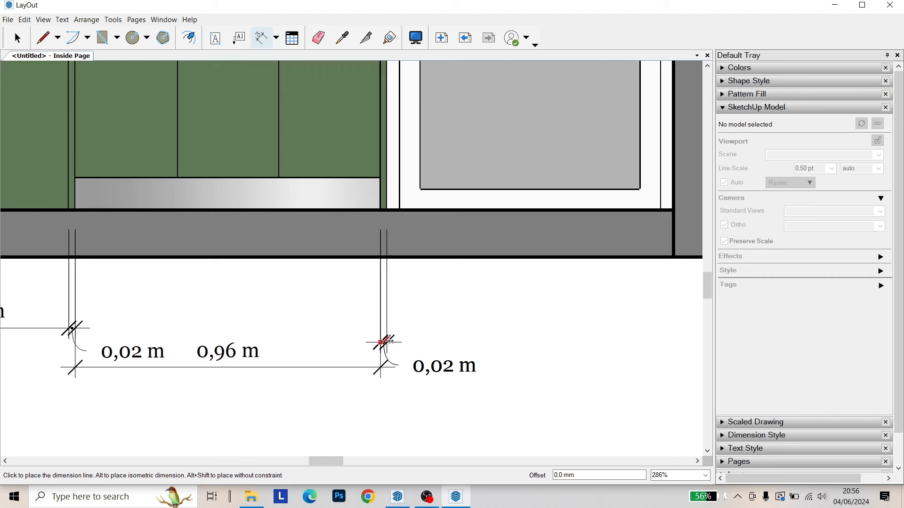
left_click(383, 348)
scroll(469, 333, "down", 3)
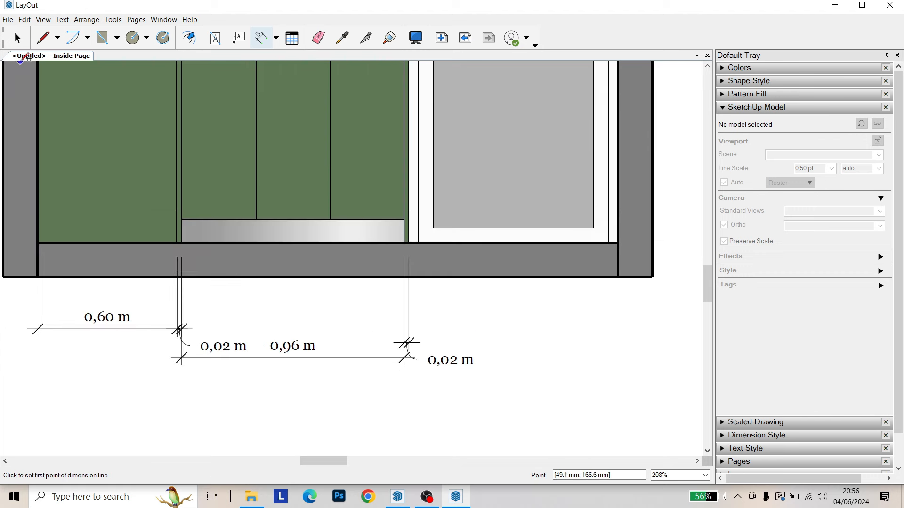
Delete all four trial dimensions below the left elevation
left_click(17, 38)
left_click_drag(480, 323, 82, 400)
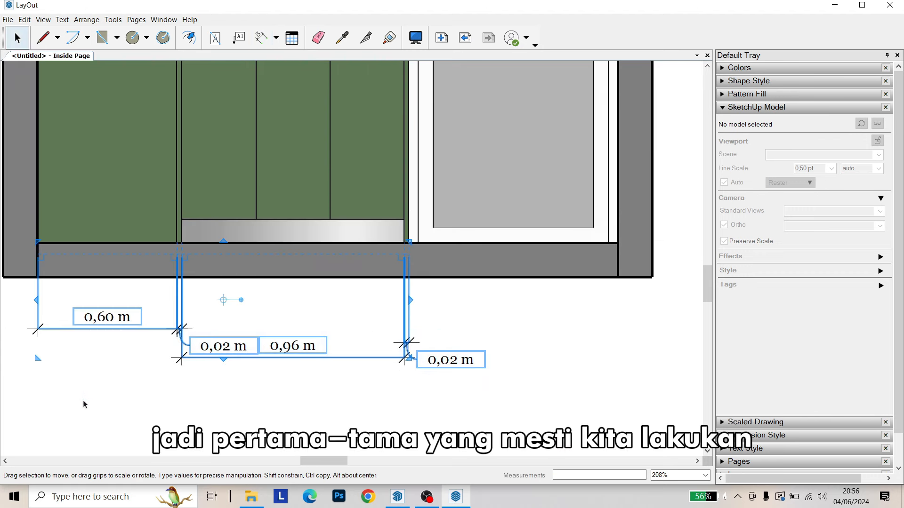
key("Delete")
scroll(190, 312, "down", 2)
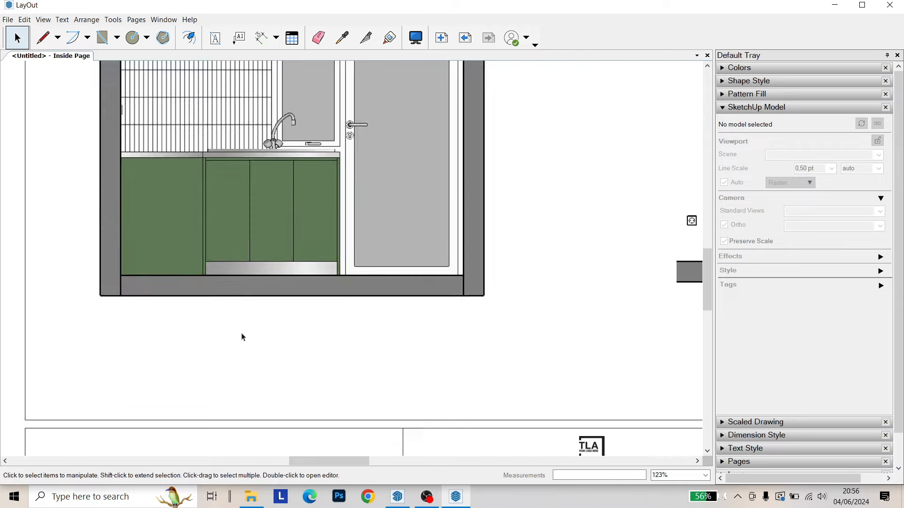
Set the dimension style's length unit to Millimeter with 1 mm precision and hide the unit suffix
left_click(760, 112)
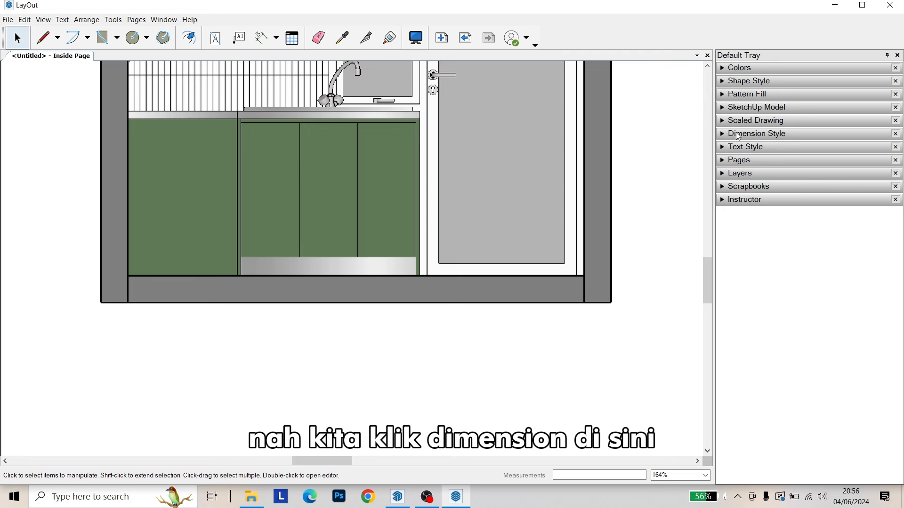
left_click(737, 134)
left_click(261, 38)
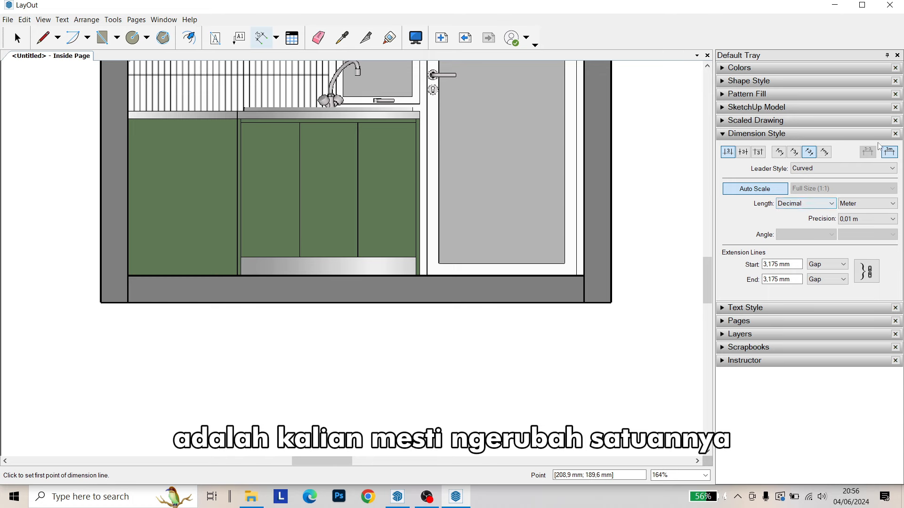
left_click(845, 206)
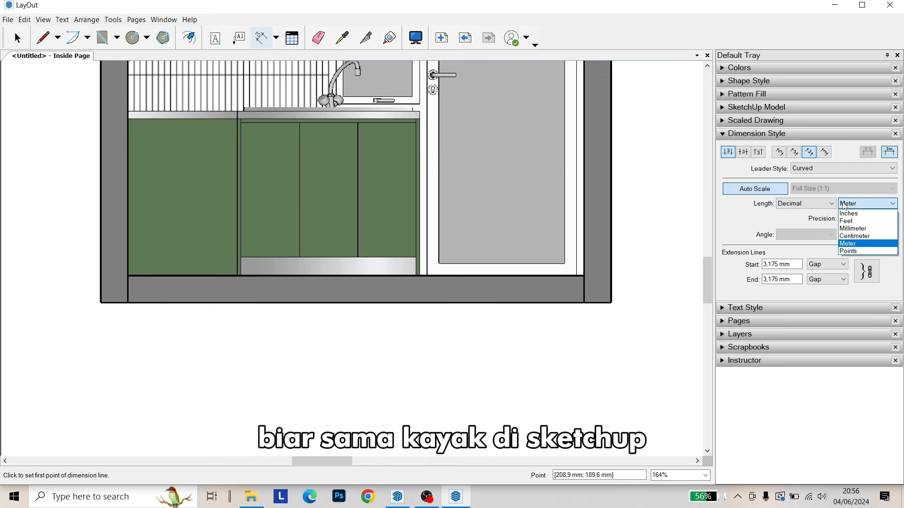
left_click(854, 228)
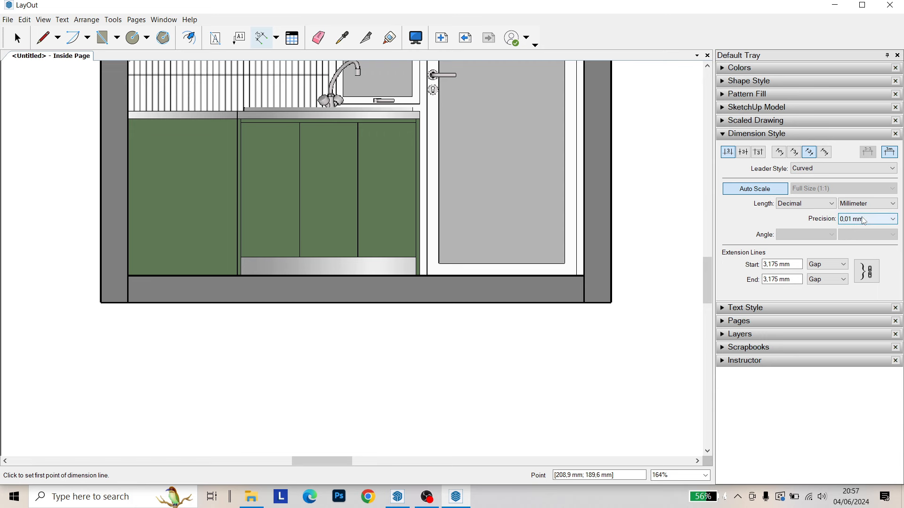
left_click(864, 220)
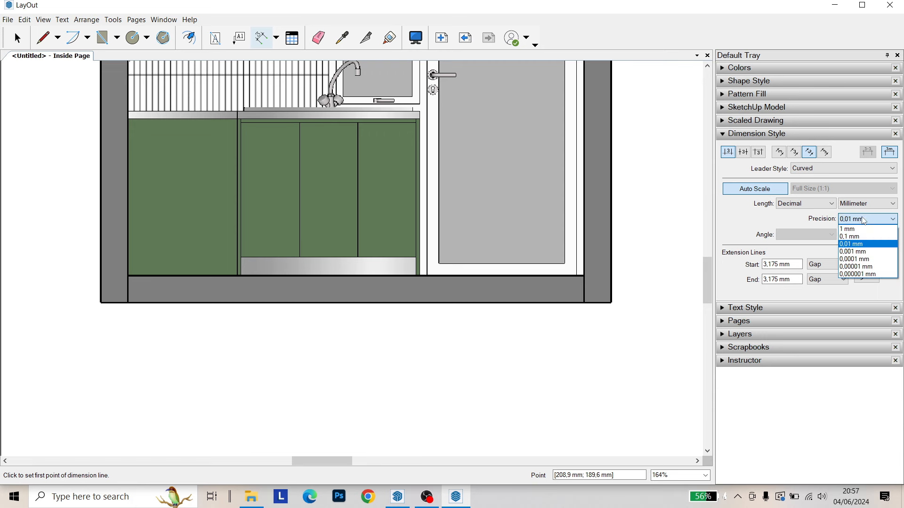
left_click(867, 229)
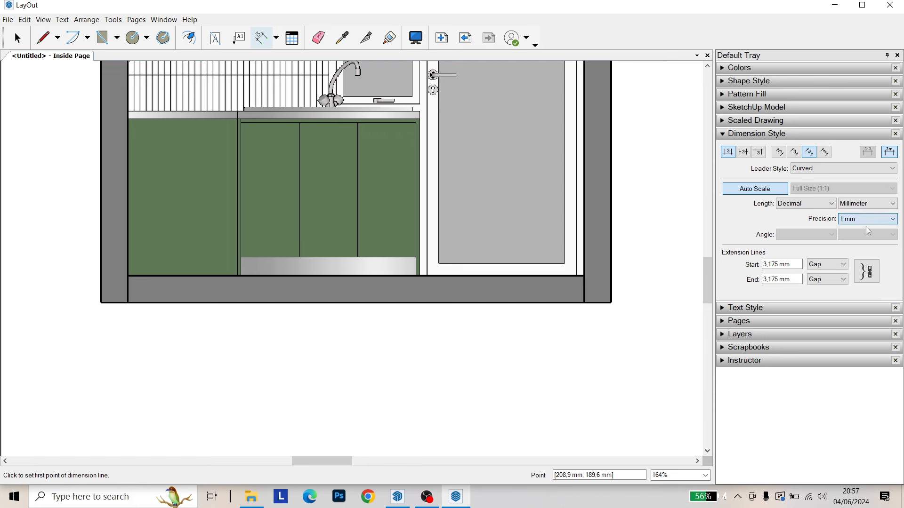
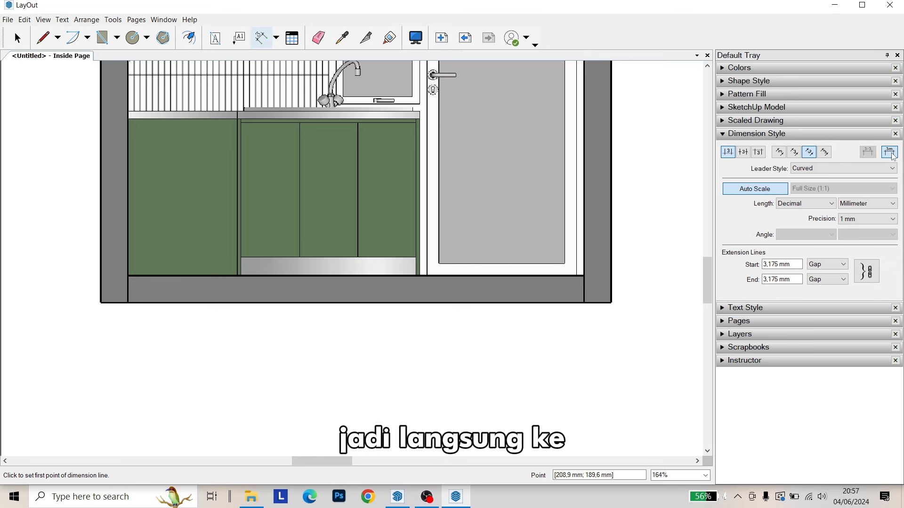
left_click(890, 152)
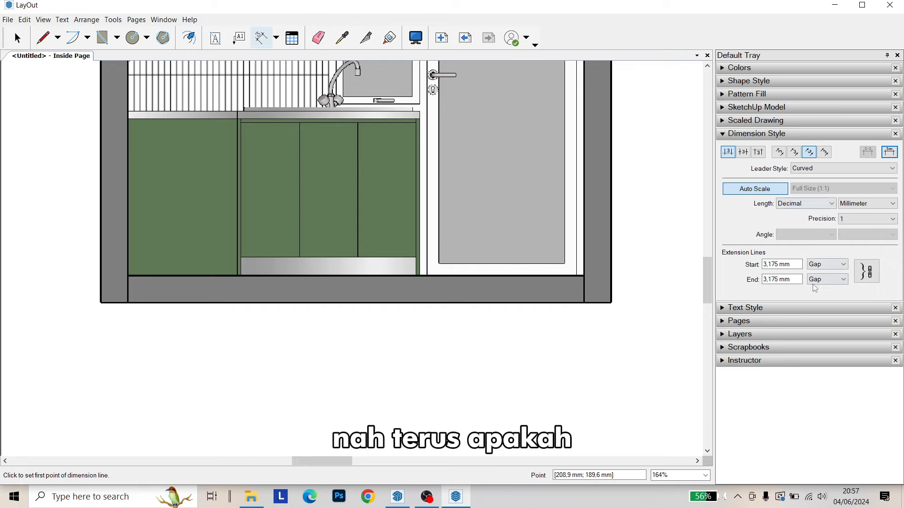
Dimension the first base cabinet's width below the slab using the millimetre dimension style
scroll(583, 245, "down", 4)
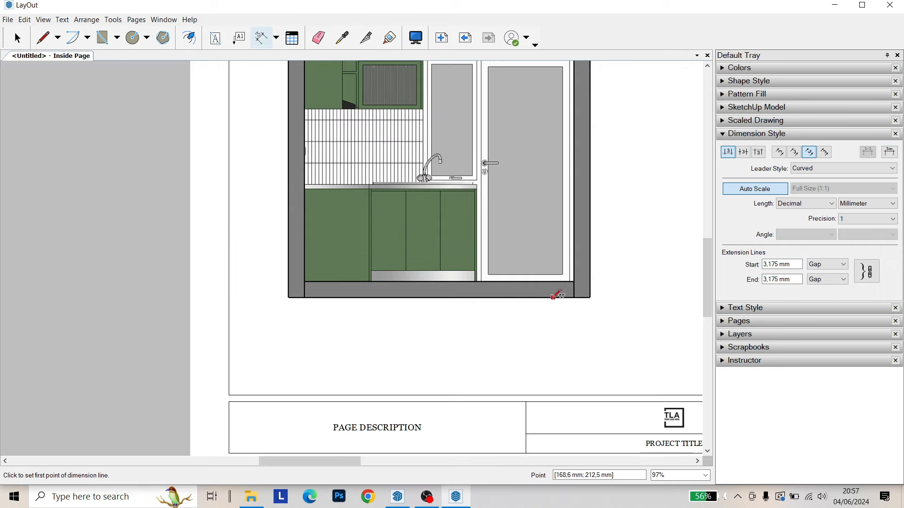
scroll(334, 295, "up", 6)
middle_click_drag(348, 291, 212, 292)
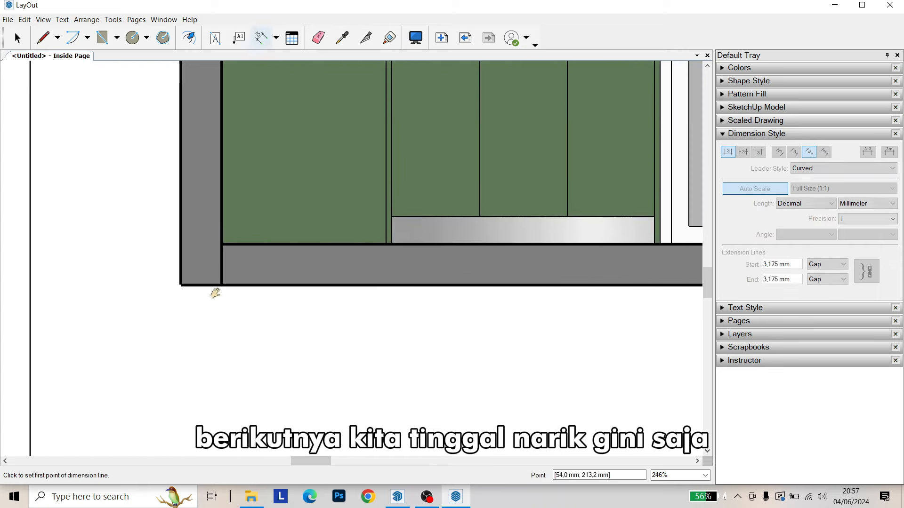
scroll(218, 250, "up", 1)
left_click(203, 248)
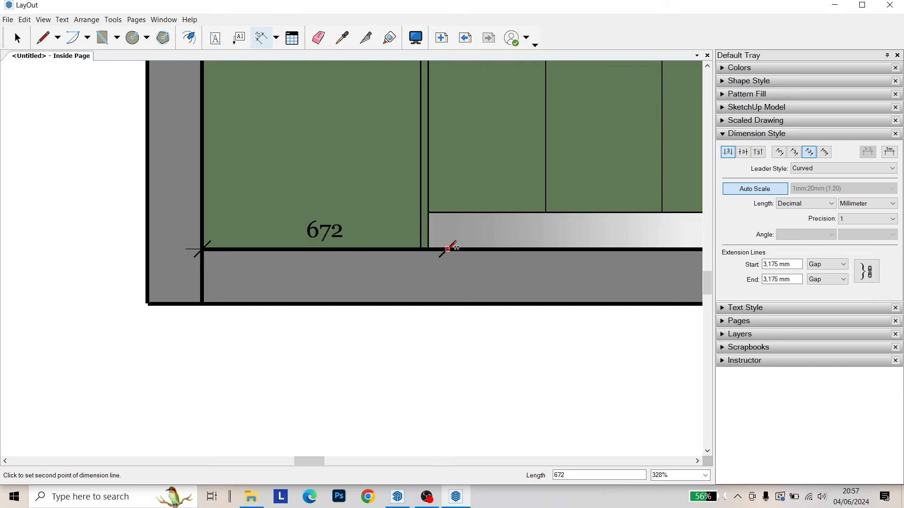
left_click(421, 248)
left_click(416, 396)
Erase the base cabinet's width dimension below the left elevation
scroll(360, 325, "down", 2)
middle_click_drag(361, 326, 274, 324)
scroll(309, 331, "down", 3)
middle_click_drag(332, 335, 349, 335)
key("e")
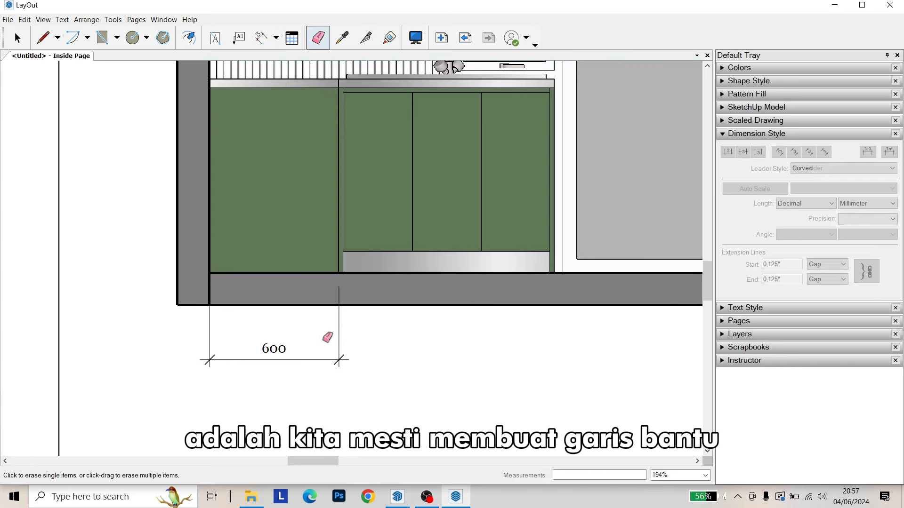
left_click(272, 347)
scroll(283, 343, "down", 2)
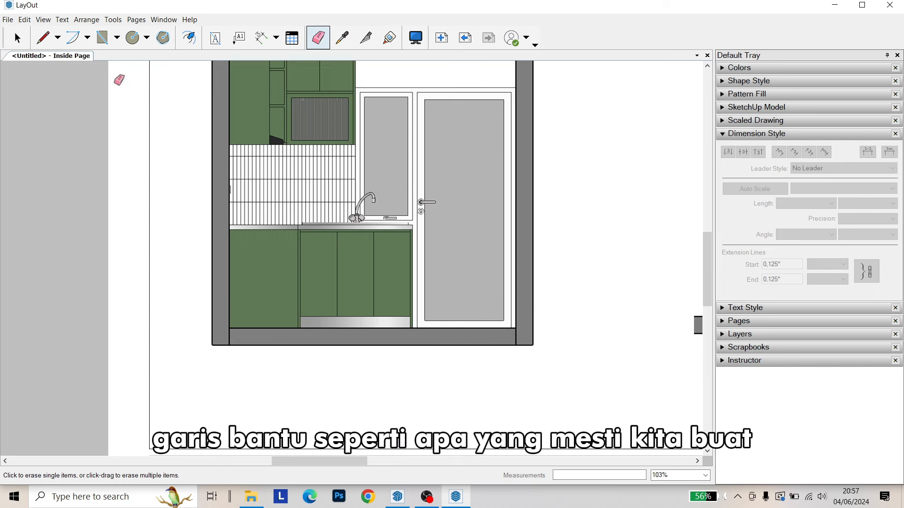
Activate the Rectangle tool and open the shape style settings for a shape without fill or pattern
left_click(103, 38)
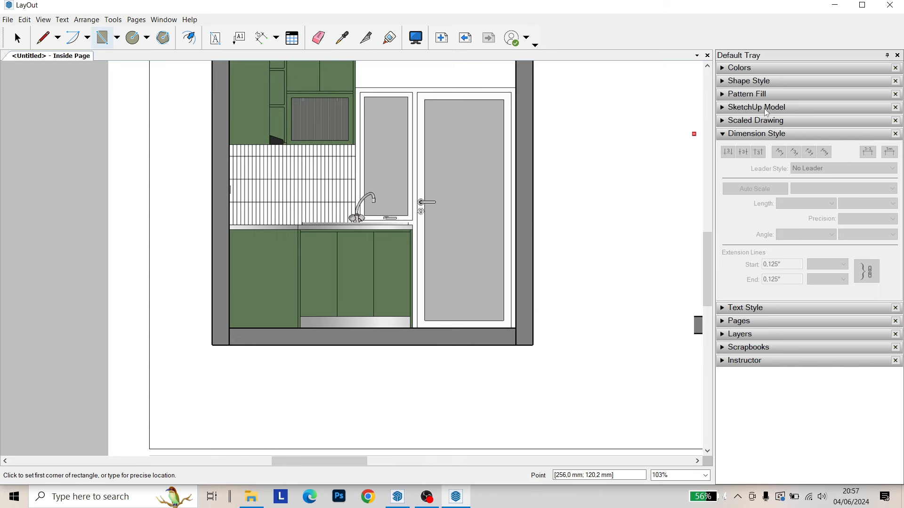
left_click(751, 96)
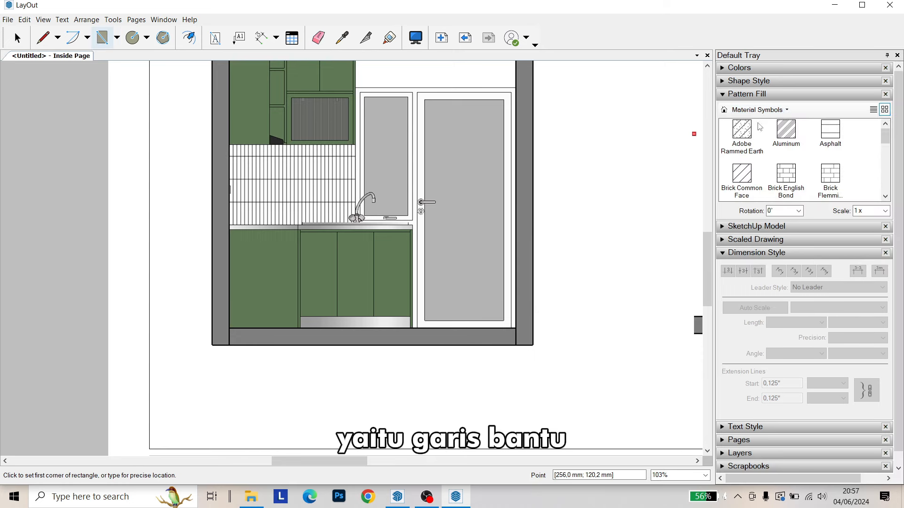
left_click(752, 96)
left_click(747, 81)
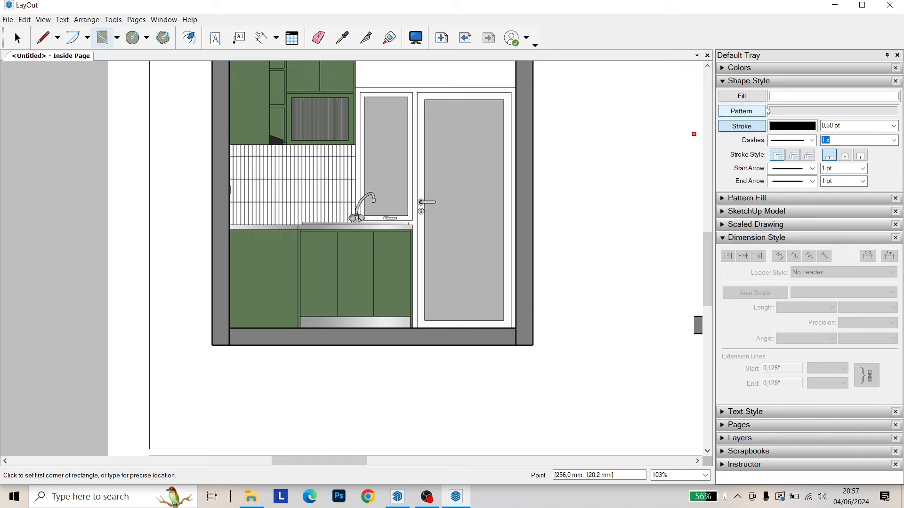
scroll(287, 129, "up", 3)
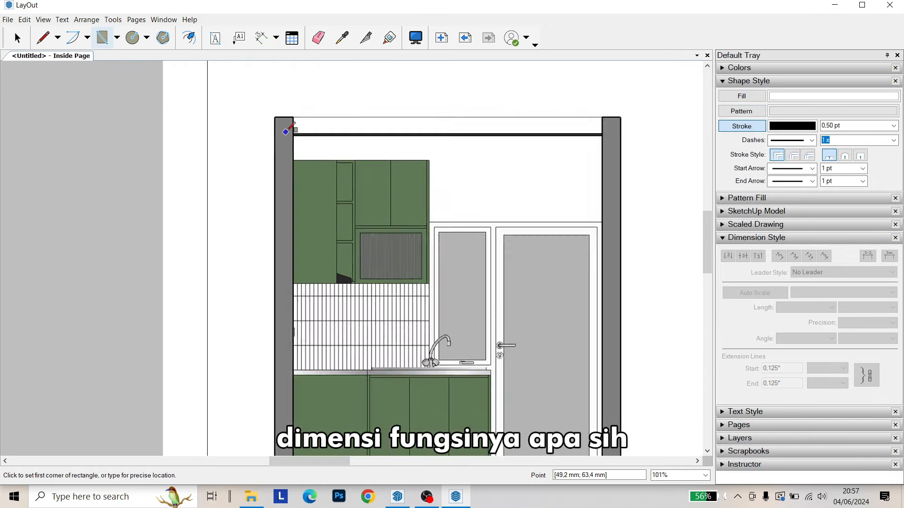
left_click(273, 114)
scroll(284, 102, "down", 5)
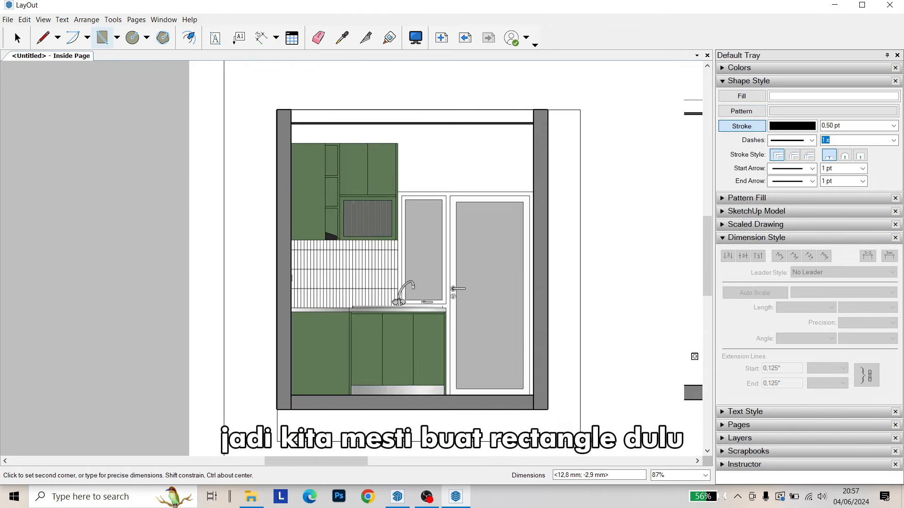
scroll(520, 415, "up", 4)
key("Escape")
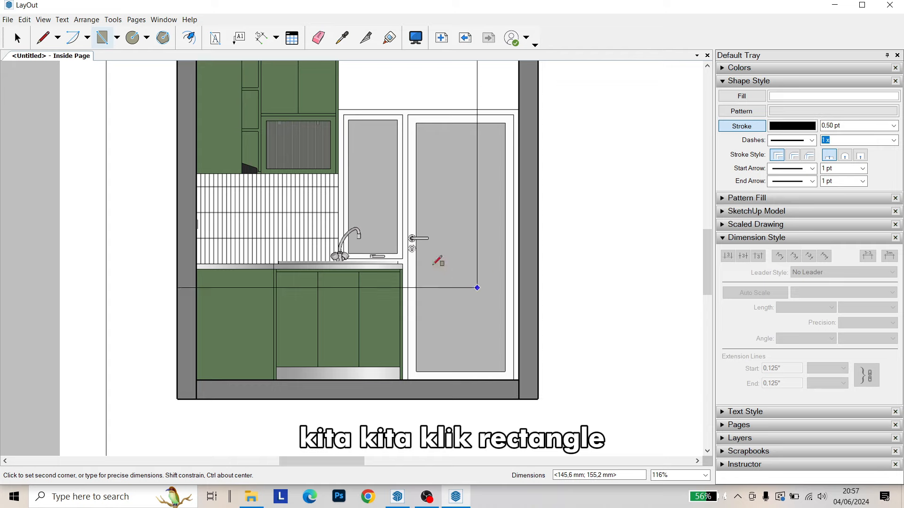
Draw an unfilled rectangle, about 140 by 155 mm, around the left elevation from its upper-left wall corner to its lower-right slab corner
middle_click_drag(148, 85, 194, 241)
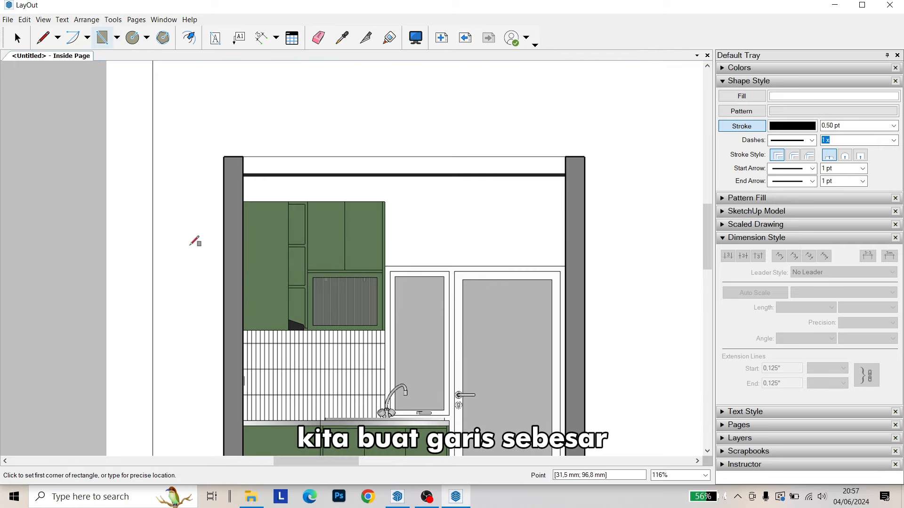
left_click(225, 156)
scroll(456, 360, "down", 3)
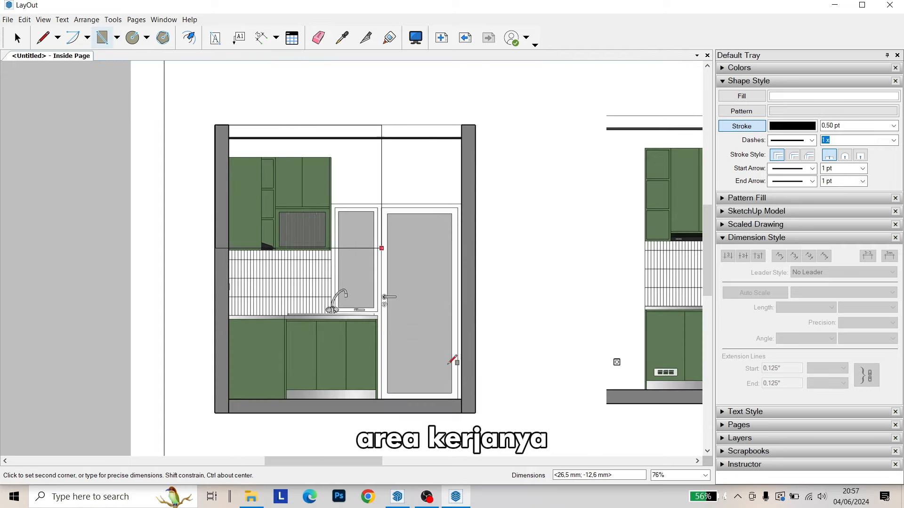
scroll(491, 418, "up", 3)
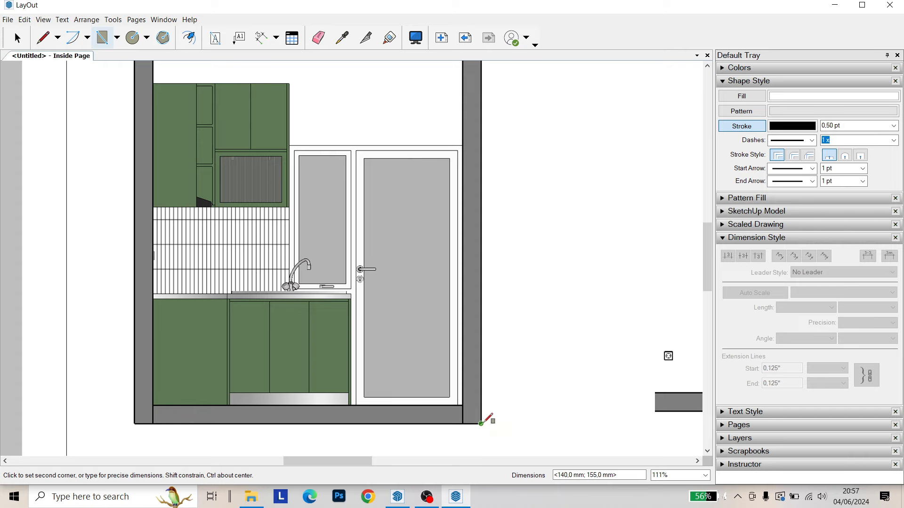
left_click(490, 418)
Offset the rectangle outward by 10 mm, and offset the new outline another 10 mm to form two guide frames
scroll(484, 419, "down", 2)
left_click(188, 37)
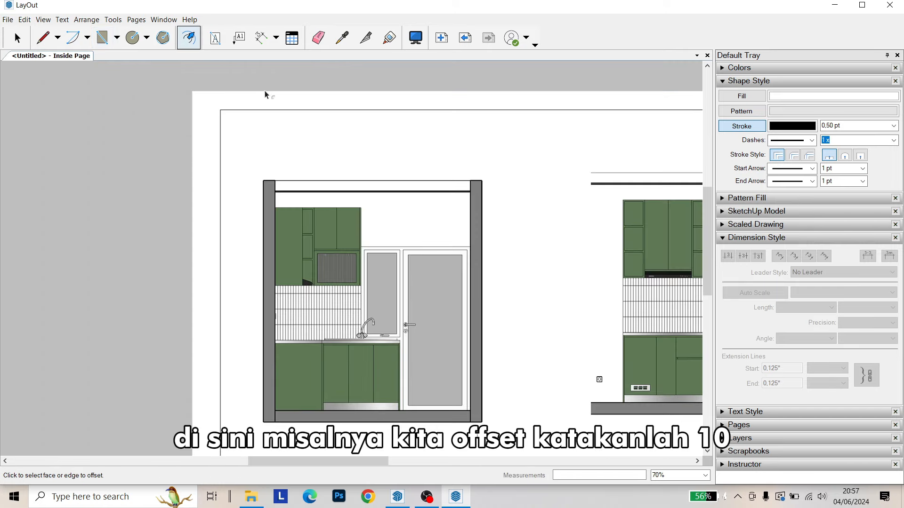
scroll(344, 184, "up", 1)
left_click(345, 183)
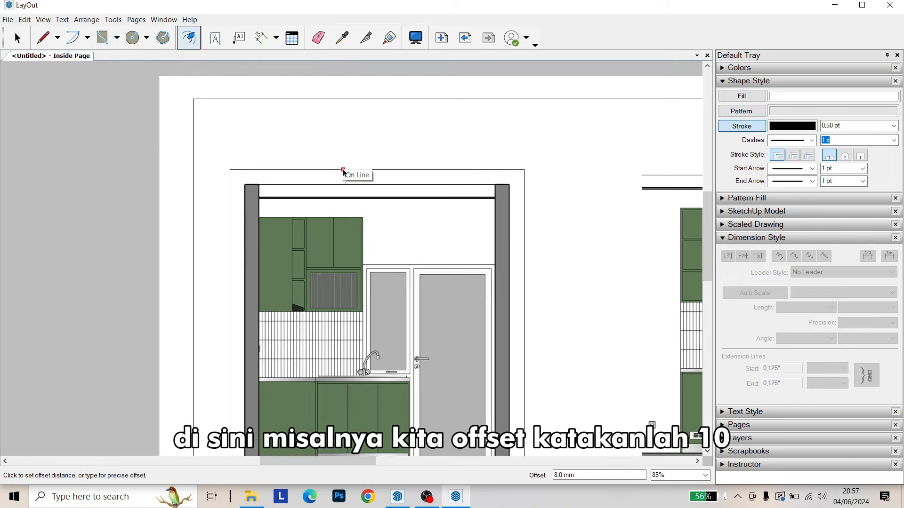
key("Return")
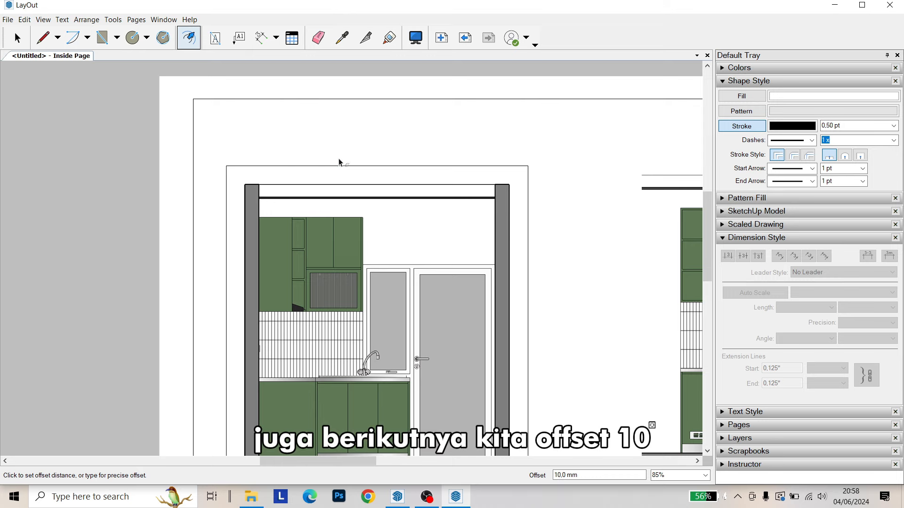
left_click(343, 166)
type("10")
key("Return")
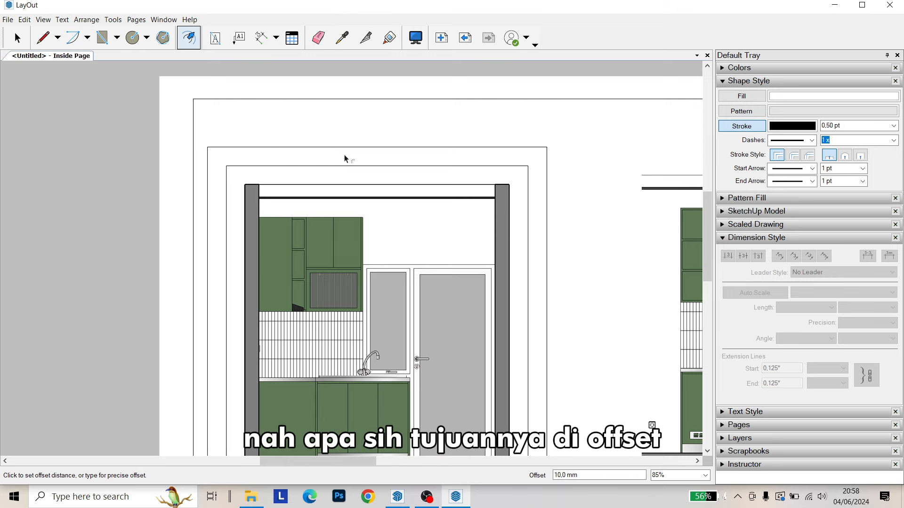
left_click(17, 37)
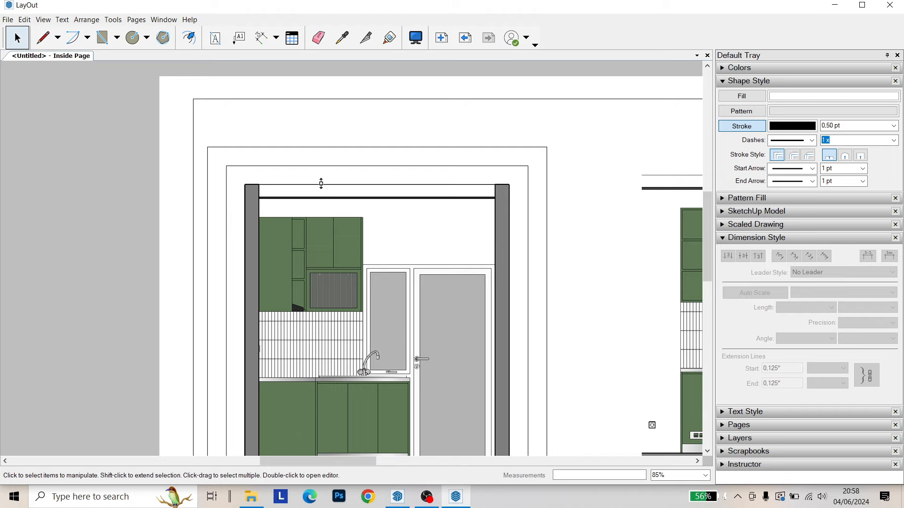
left_click(322, 184)
left_click(298, 125)
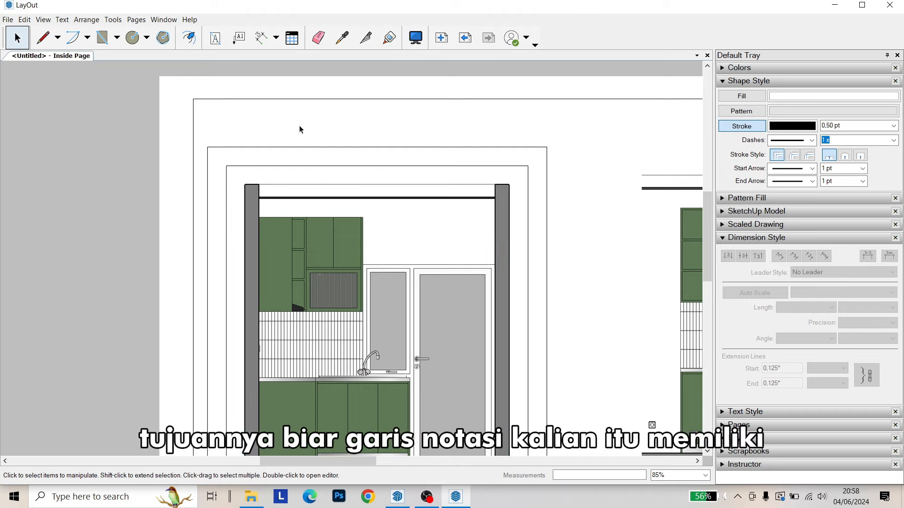
Dimension the first base cabinet's width from the slab's lower edge, placing the dimension line on the inner guide frame
scroll(320, 151, "down", 3)
left_click(261, 37)
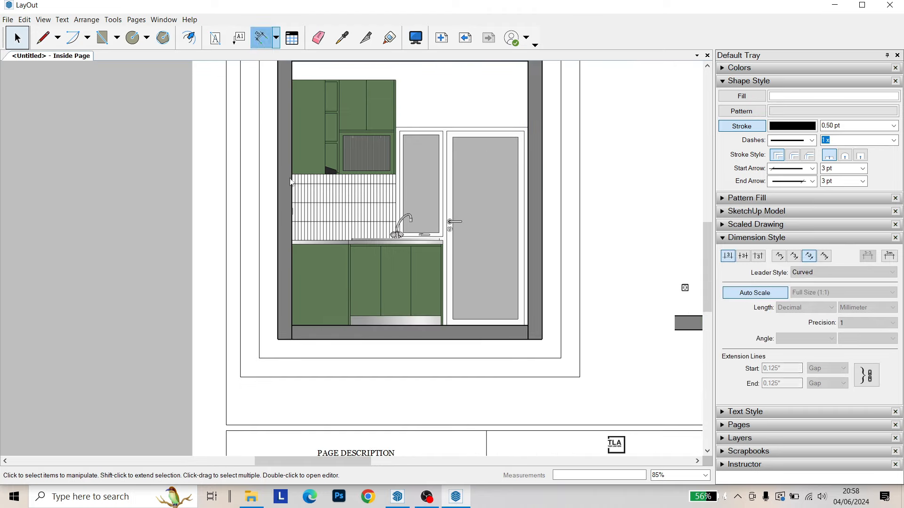
scroll(303, 343, "up", 5)
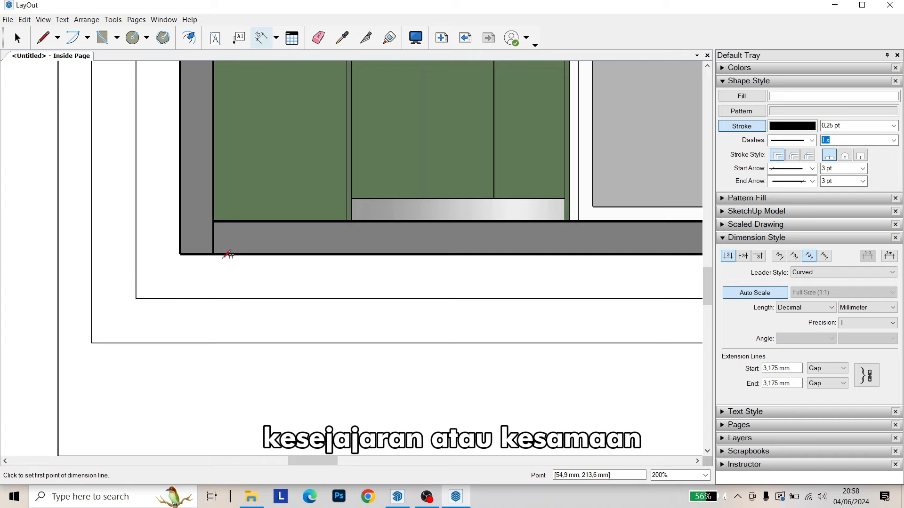
left_click(215, 253)
scroll(329, 253, "up", 1)
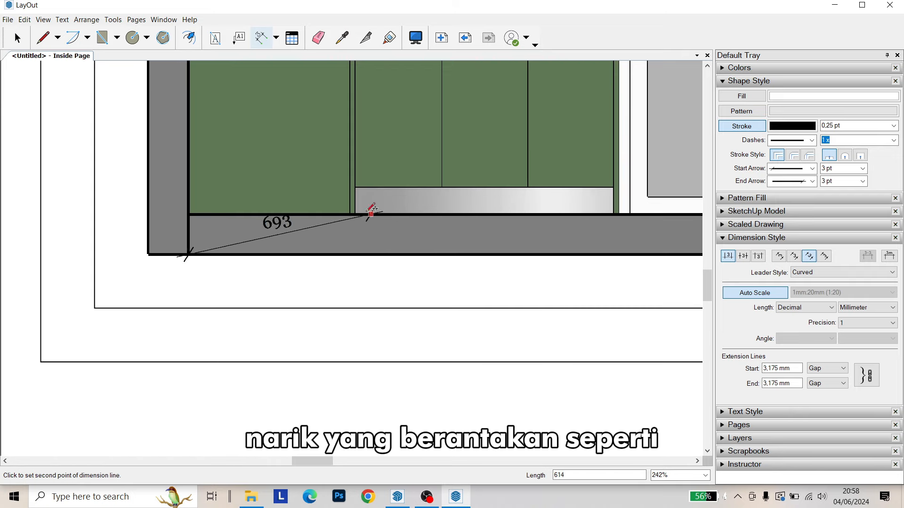
left_click(352, 254)
left_click(352, 308)
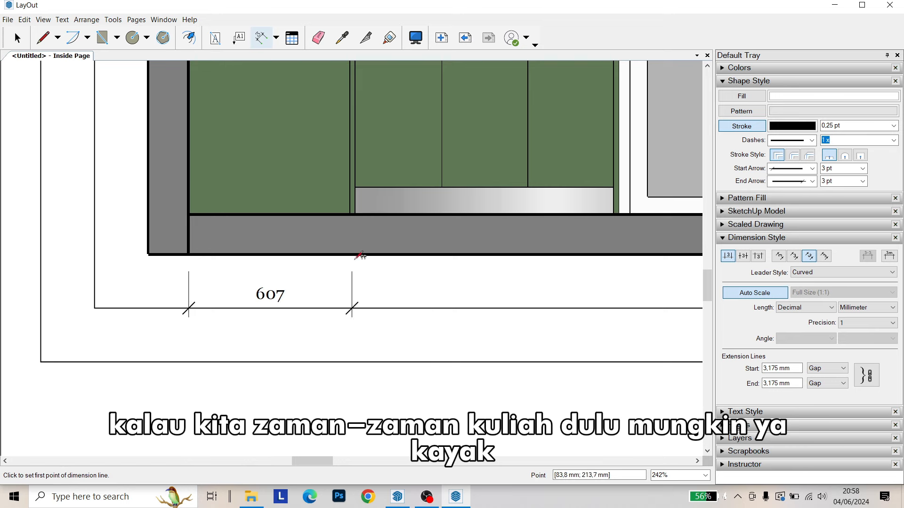
Try dimensioning the adjacent slab stretch and the slab thickness off the guide lines, and undo both dimensions
left_click(352, 254)
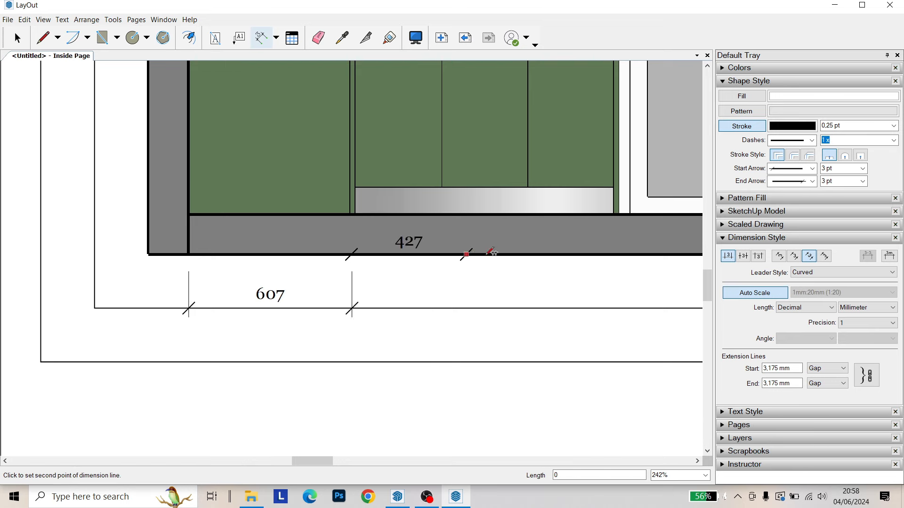
left_click(562, 254)
left_click(563, 341)
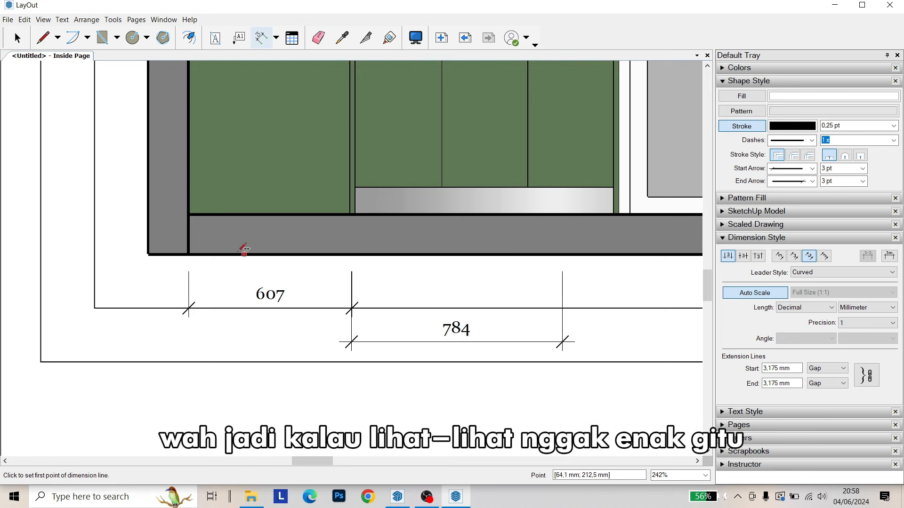
left_click(189, 243)
left_click(189, 215)
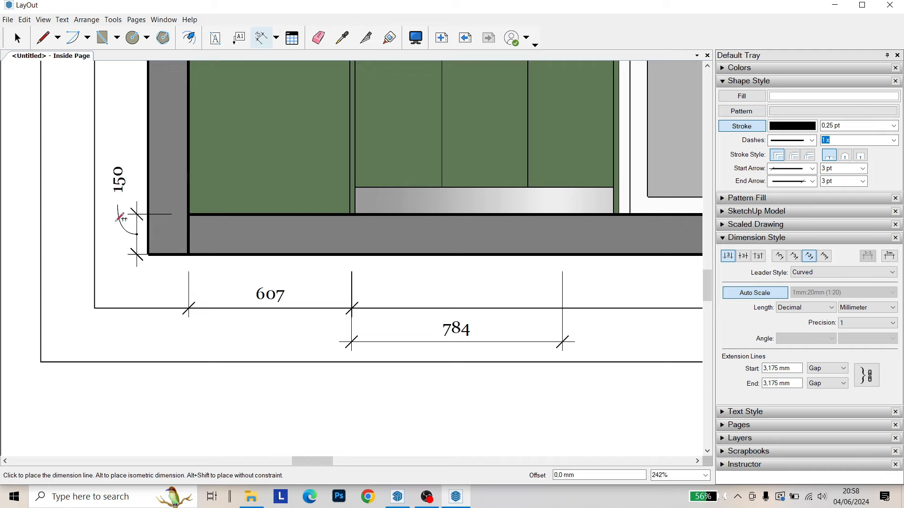
left_click(115, 218)
scroll(131, 232, "down", 1)
key("ctrl+z")
key("ctrl+z")
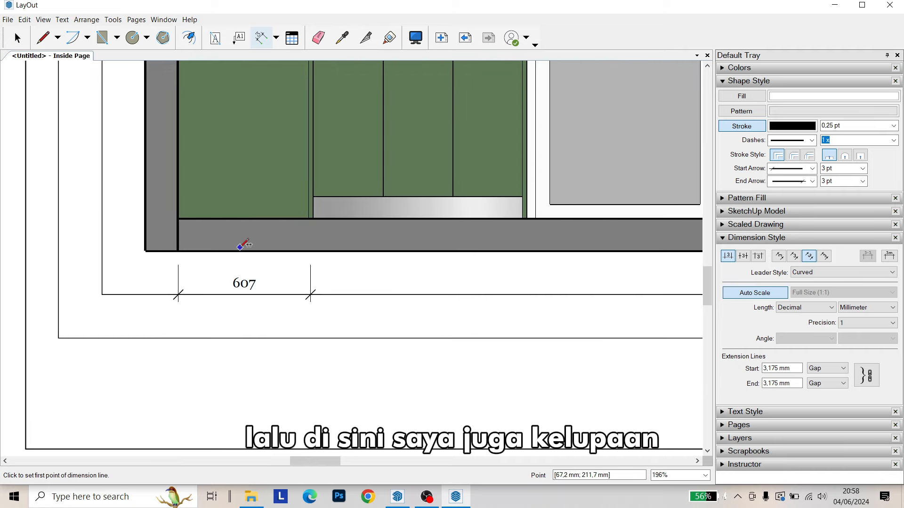
Try the Futura font on the first base cabinet's width dimension and delete that dimension
key("space")
scroll(260, 266, "up", 3)
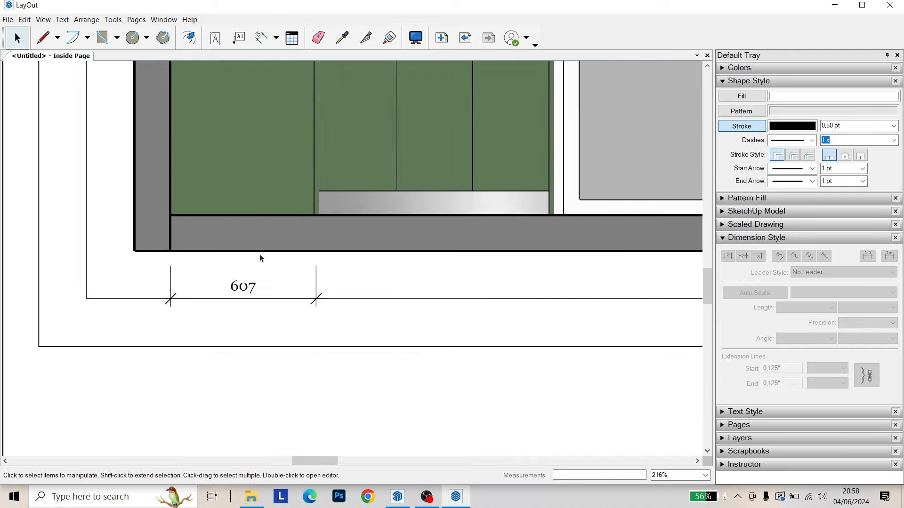
scroll(247, 301, "up", 1)
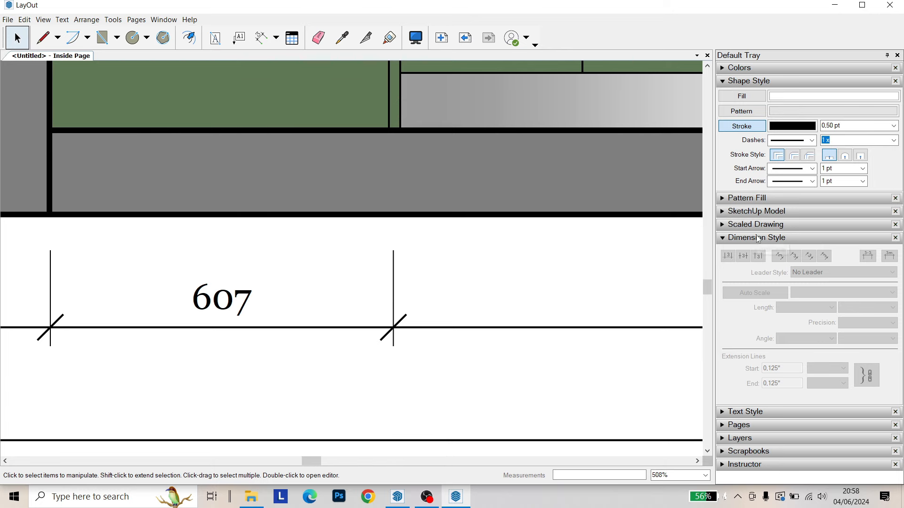
left_click(261, 300)
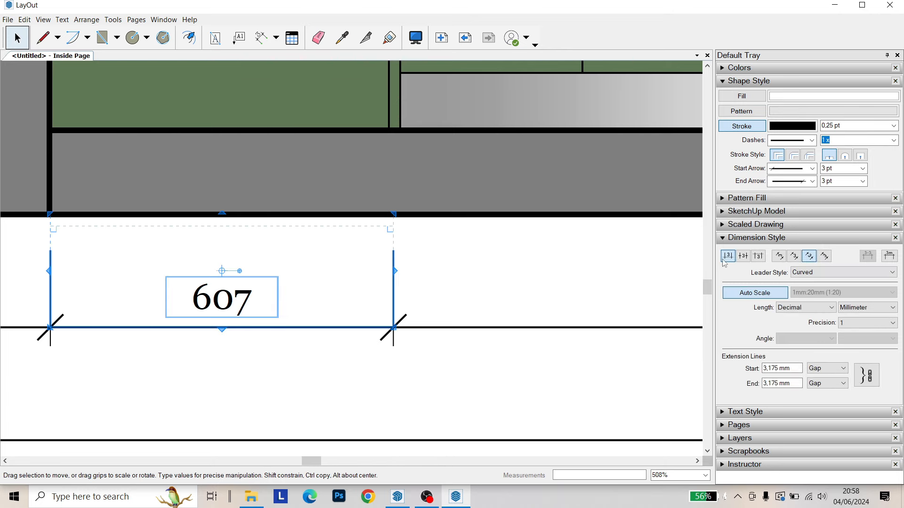
left_click(729, 238)
left_click(733, 251)
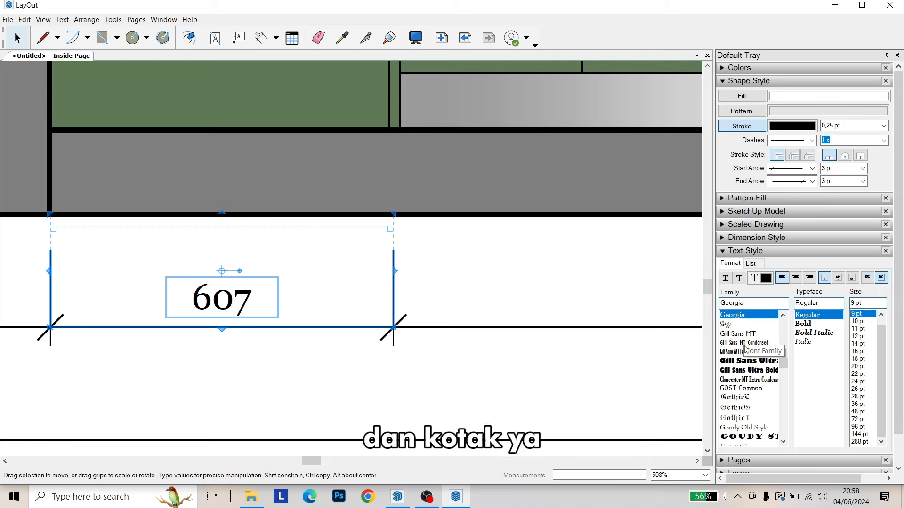
scroll(737, 390, "down", 1)
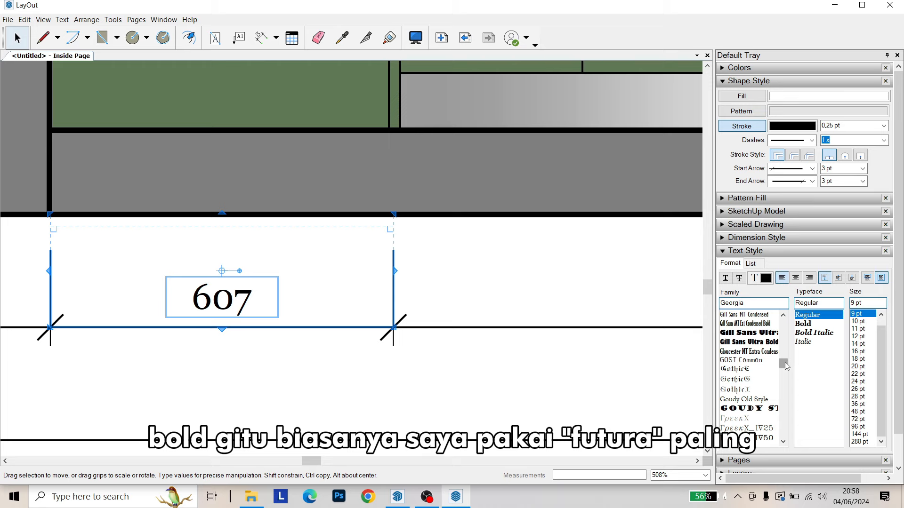
left_click_drag(785, 366, 783, 353)
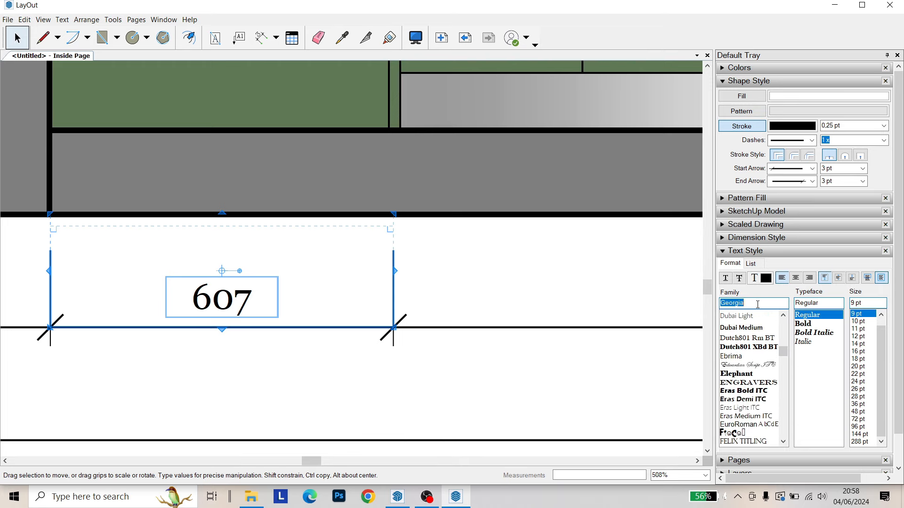
type("futura")
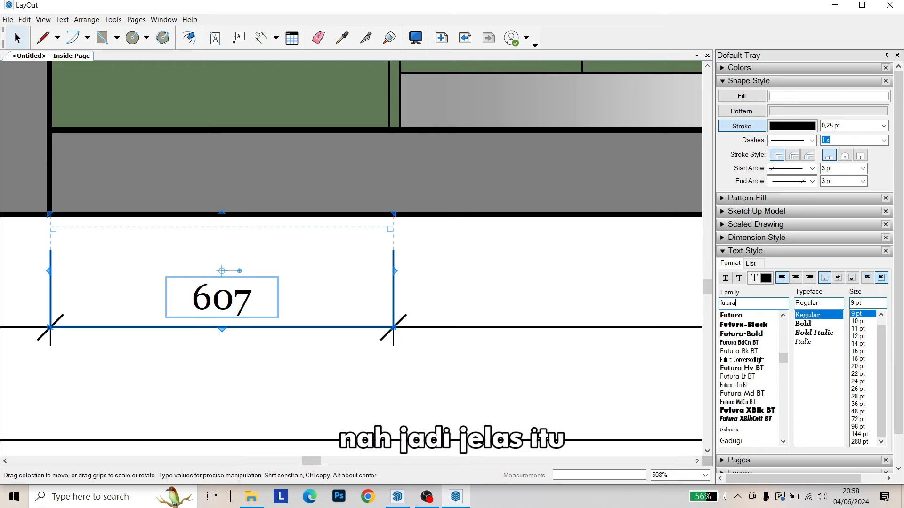
left_click(747, 315)
scroll(444, 313, "down", 3)
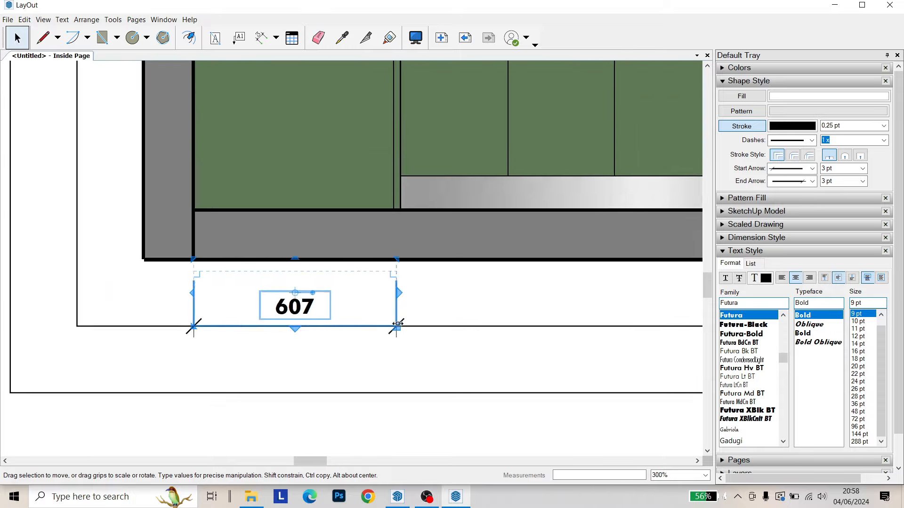
scroll(436, 314, "up", 2)
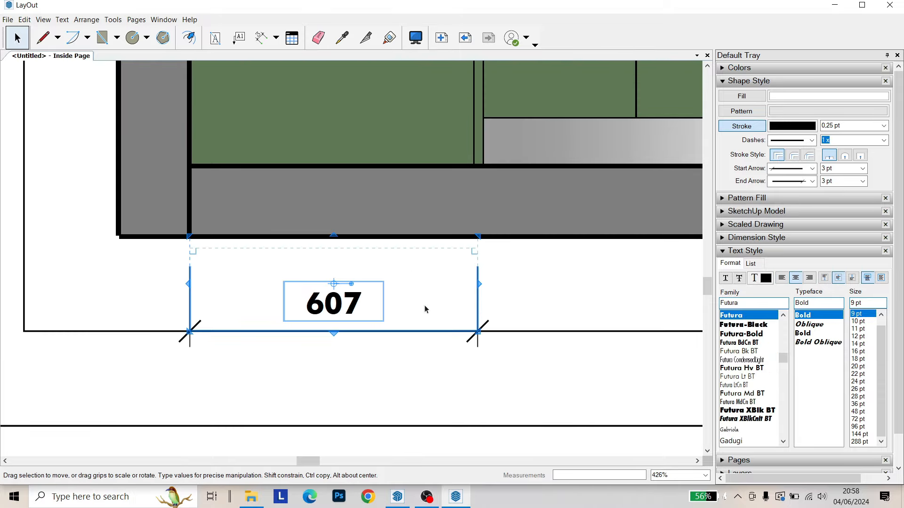
key("Delete")
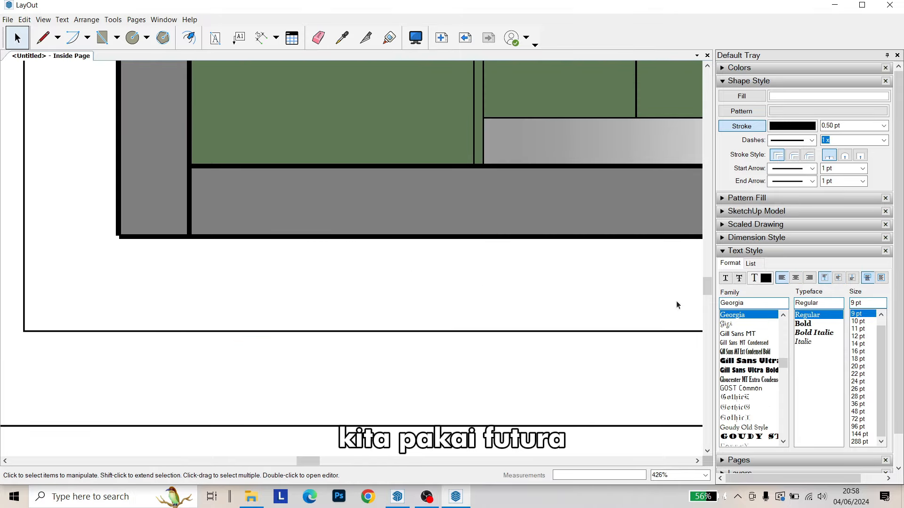
Set the default text style's font family to Futura with nothing selected
double_click(728, 302)
type("fu")
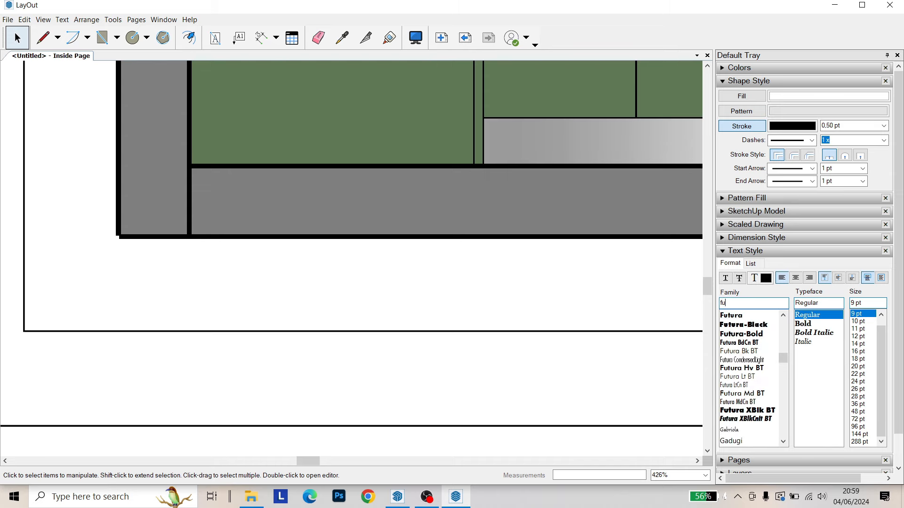
key("Return")
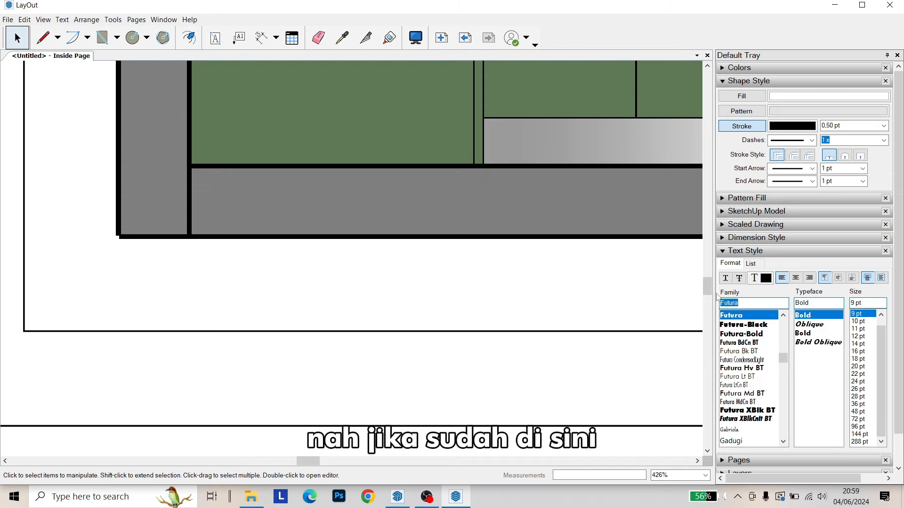
Set the Linear Dimension tool's default font family to Futura
left_click(261, 37)
scroll(238, 238, "down", 3)
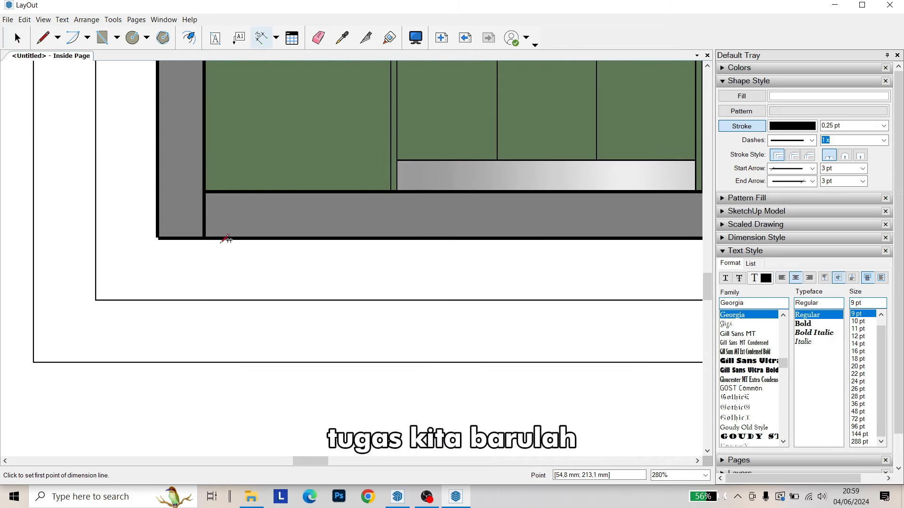
left_click(755, 303)
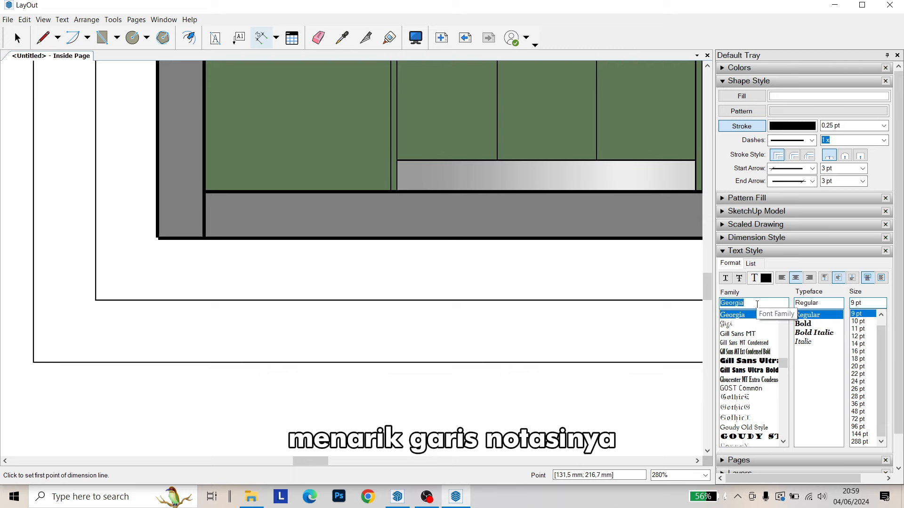
type("fut")
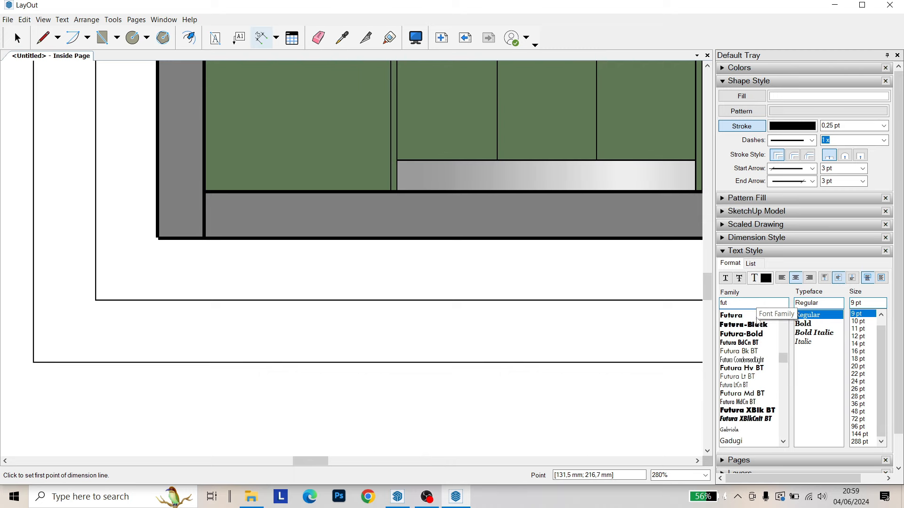
left_click(732, 316)
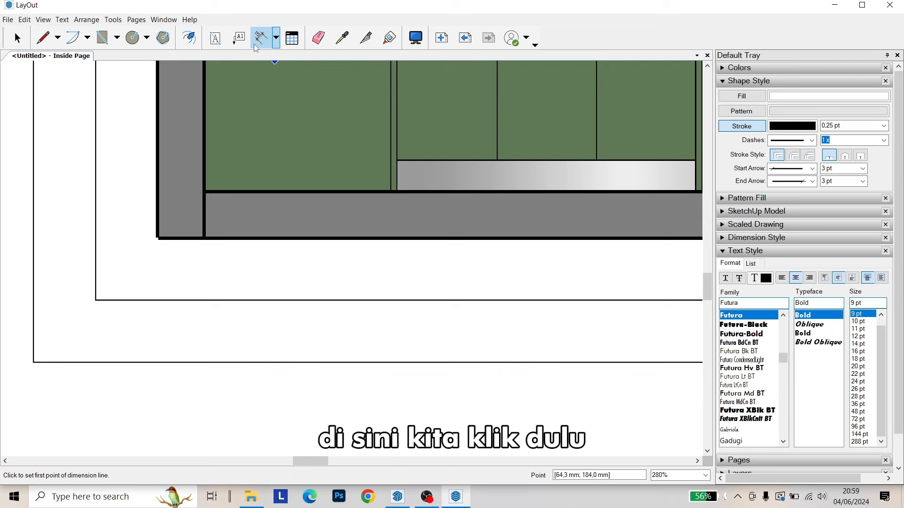
Dimension the first base cabinet's width from the slab's lower edge, placing the dimension line on the inner guide frame
left_click(203, 238)
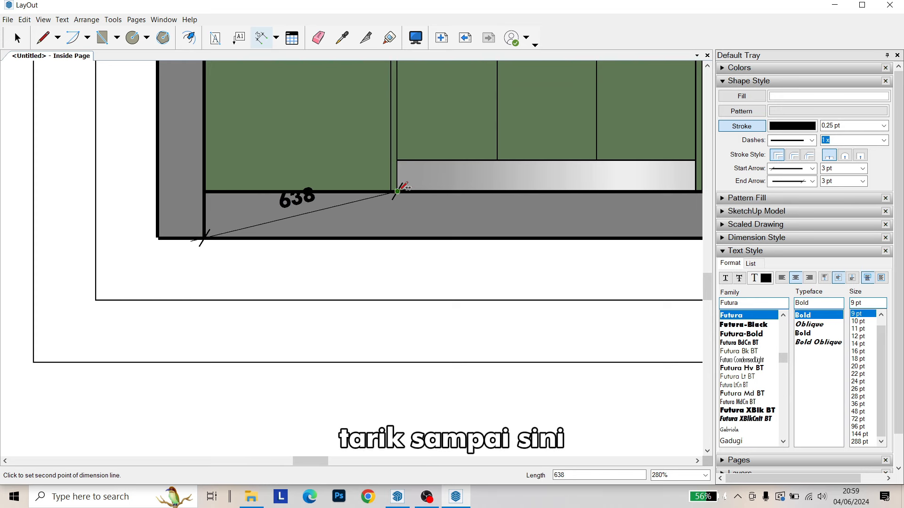
scroll(404, 190, "up", 3)
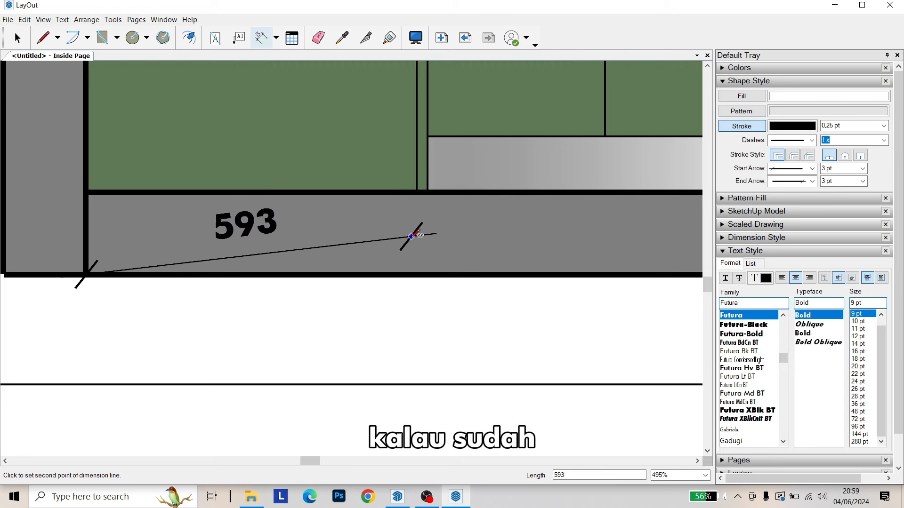
left_click(417, 271)
scroll(417, 271, "down", 3)
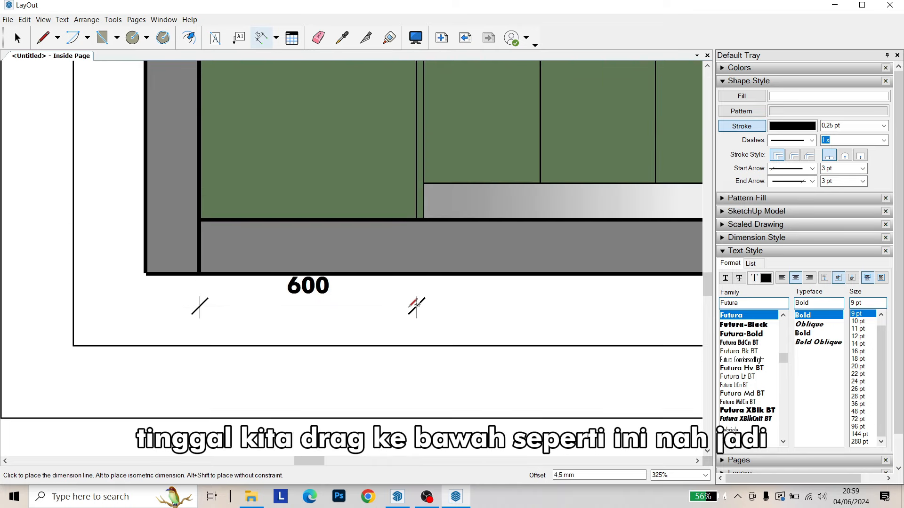
left_click(416, 342)
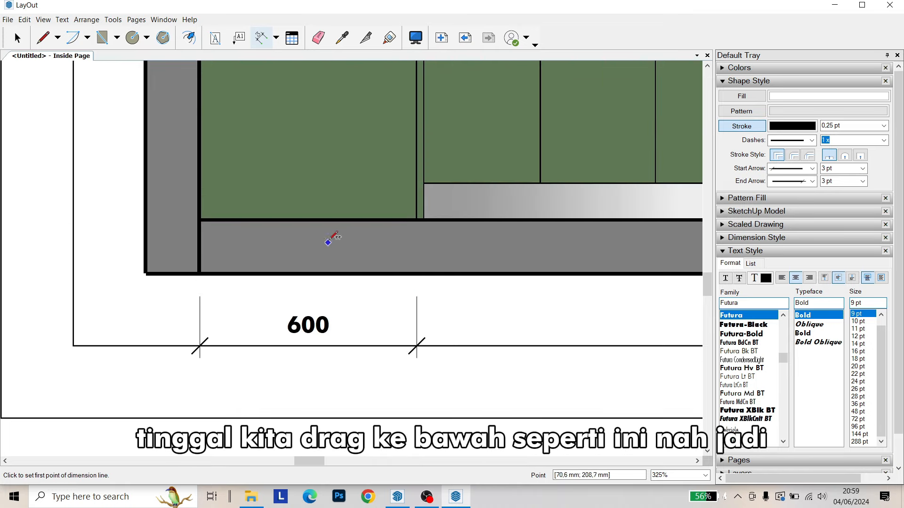
Dimension the thickness of the narrow panel beside the first base cabinet, with the dimension line on the inner guide frame
scroll(334, 250, "down", 2)
scroll(327, 299, "up", 4)
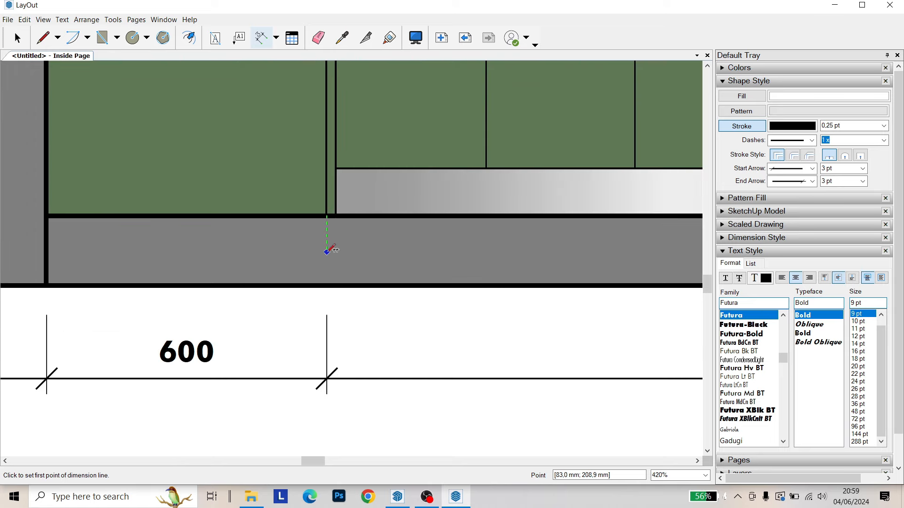
left_click(327, 280)
scroll(313, 276, "down", 3)
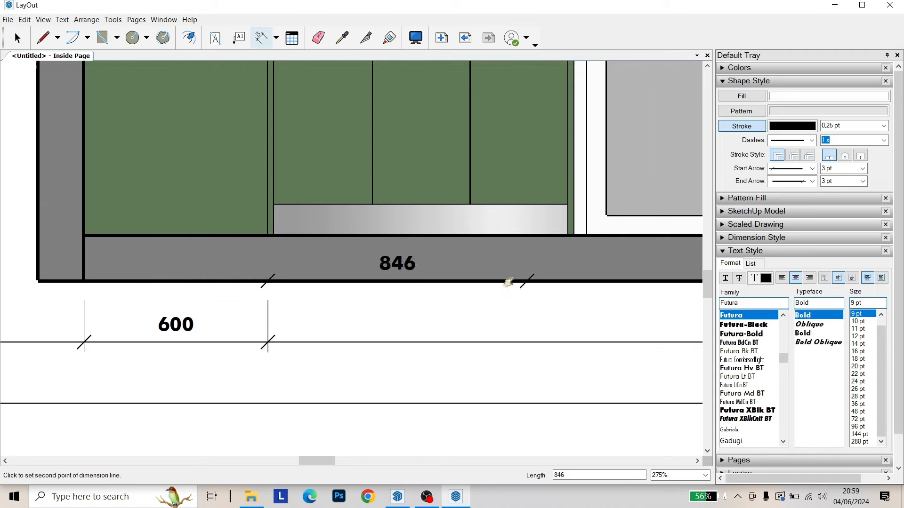
scroll(306, 264, "up", 2)
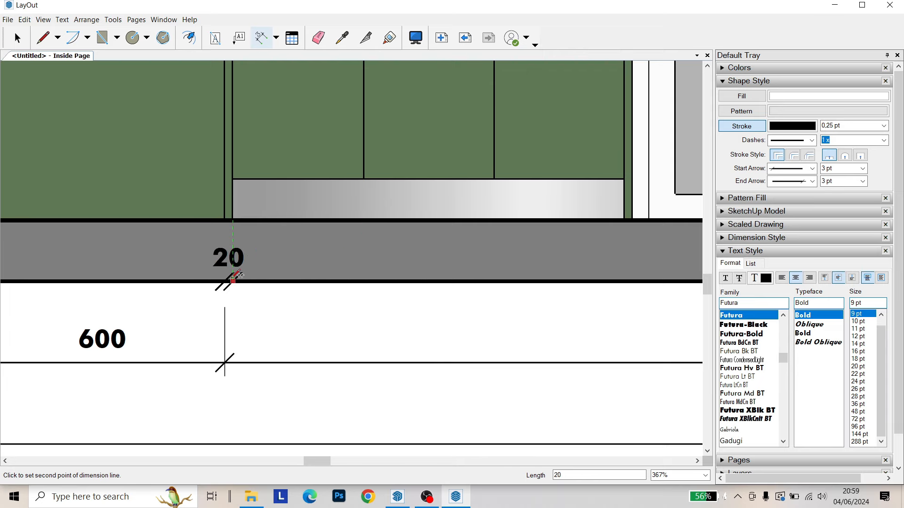
left_click(228, 282)
left_click(229, 362)
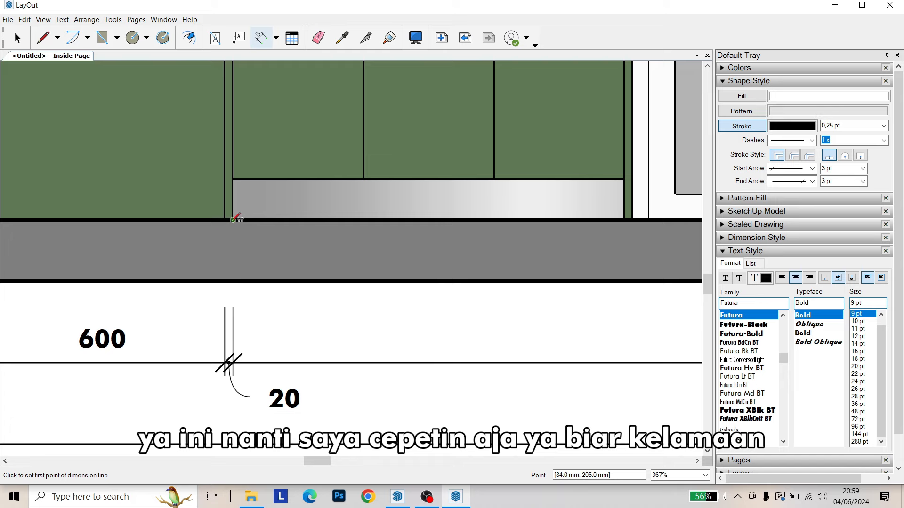
Dimension the width of the first door of the three-door base cabinet on the inner guide frame
left_click(233, 280)
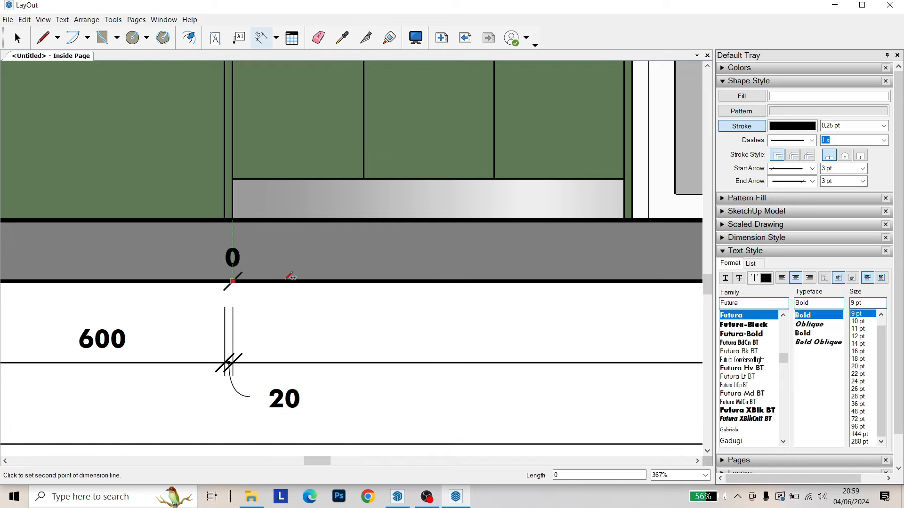
left_click(363, 178)
scroll(362, 283, "down", 1)
left_click(363, 347)
Try copying the first door's width dimension across to the second door, and delete the copy
key("space")
left_click(307, 323)
left_click_drag(306, 323, 423, 324, "ctrl")
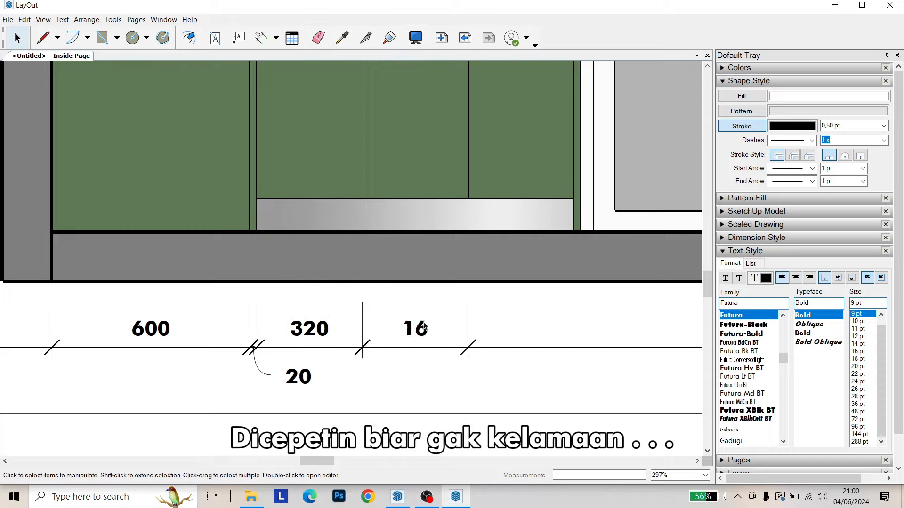
left_click(424, 327)
key("Delete")
Dimension the second and third door widths and the end panel's thickness in line on the inner guide frame
key("d")
left_click(363, 281)
double_click(468, 198)
left_click(468, 281)
double_click(574, 232)
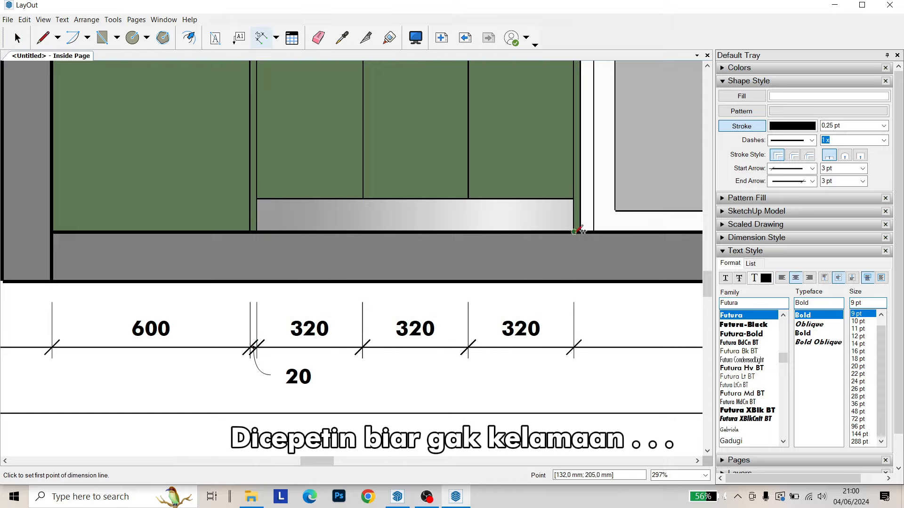
left_click(574, 281)
double_click(581, 281)
Dimension the room door's section on the inner guide frame and the overall base cabinet run on the outer dimension guide
scroll(581, 281, "down", 2)
left_click(337, 216)
double_click(573, 215)
left_click(260, 254)
left_click(579, 254)
left_click(579, 333)
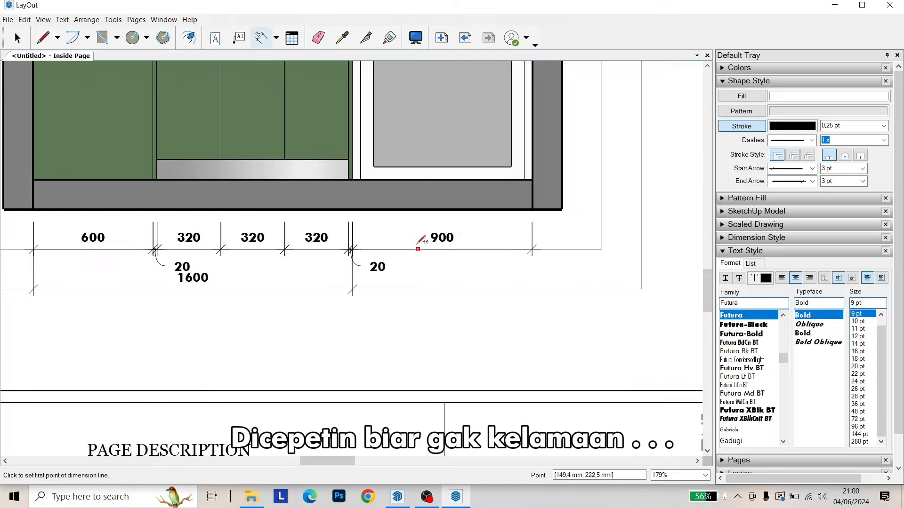
Examine the dimension chains around the left elevation, from the full page down to the base cabinets
scroll(417, 244, "down", 3)
scroll(417, 244, "up", 3)
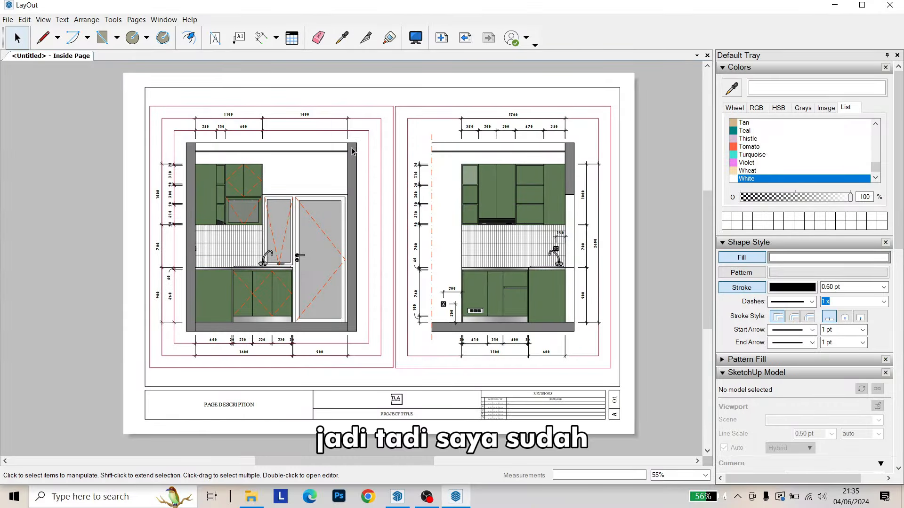
scroll(345, 98, "up", 4)
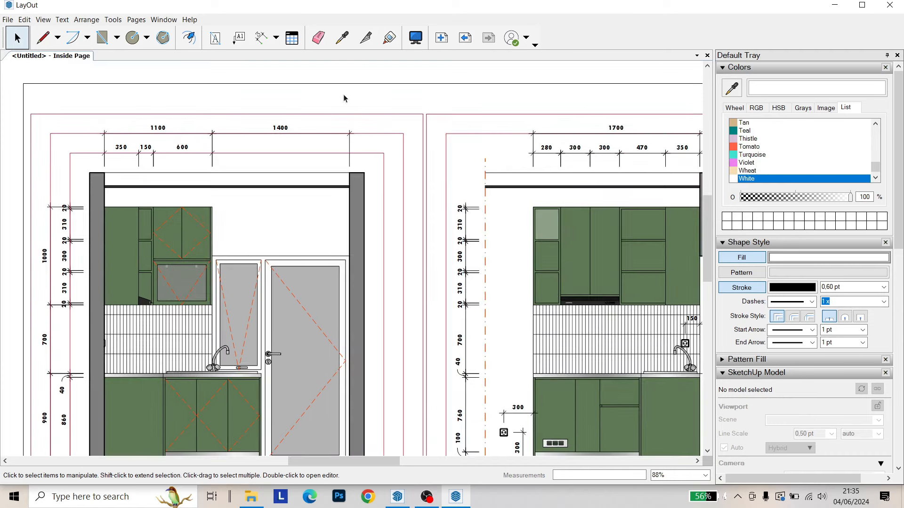
middle_click_drag(366, 135, 311, 108)
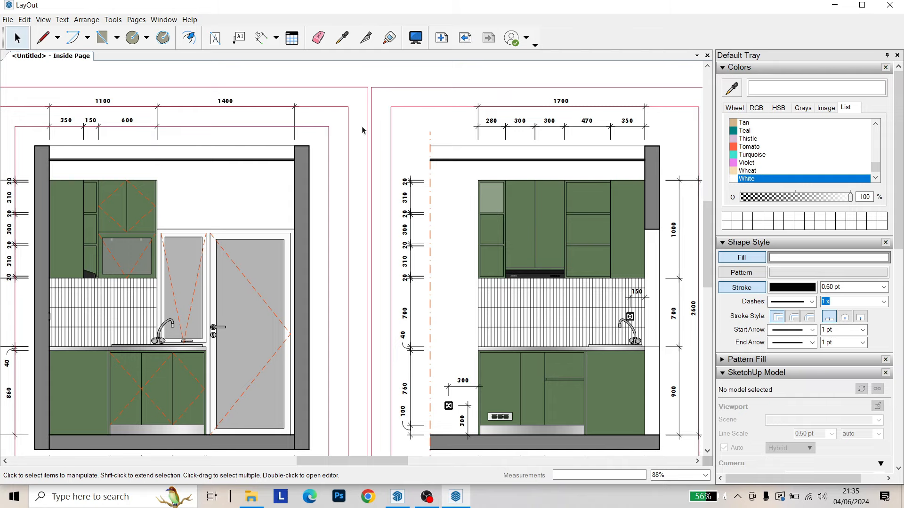
middle_click_drag(352, 167, 457, 144)
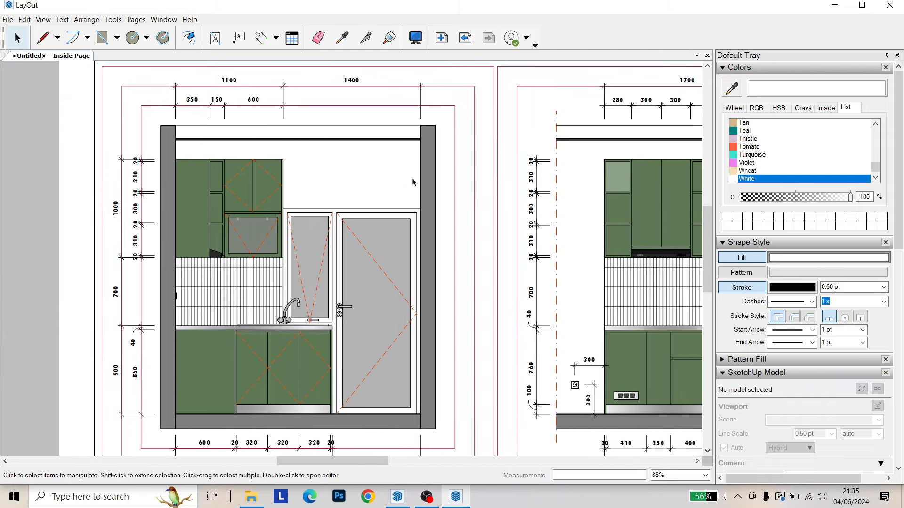
scroll(188, 205, "up", 4)
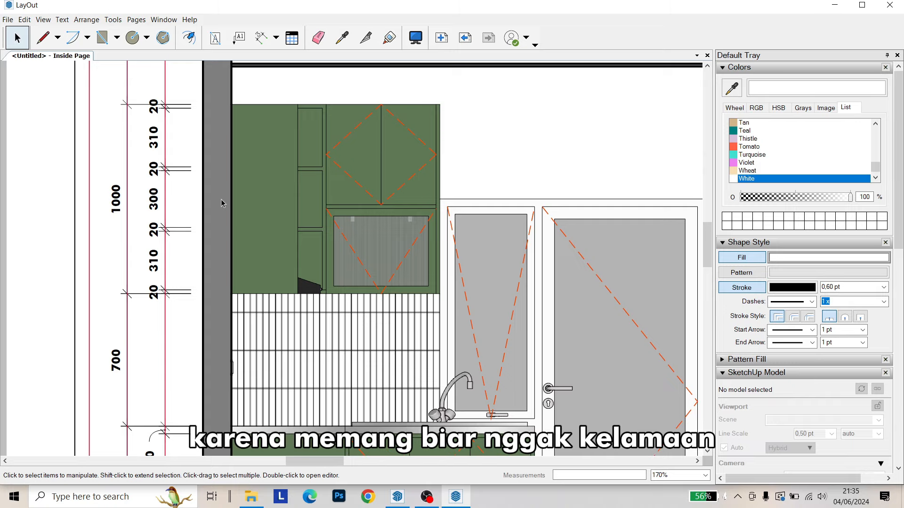
scroll(221, 199, "down", 5)
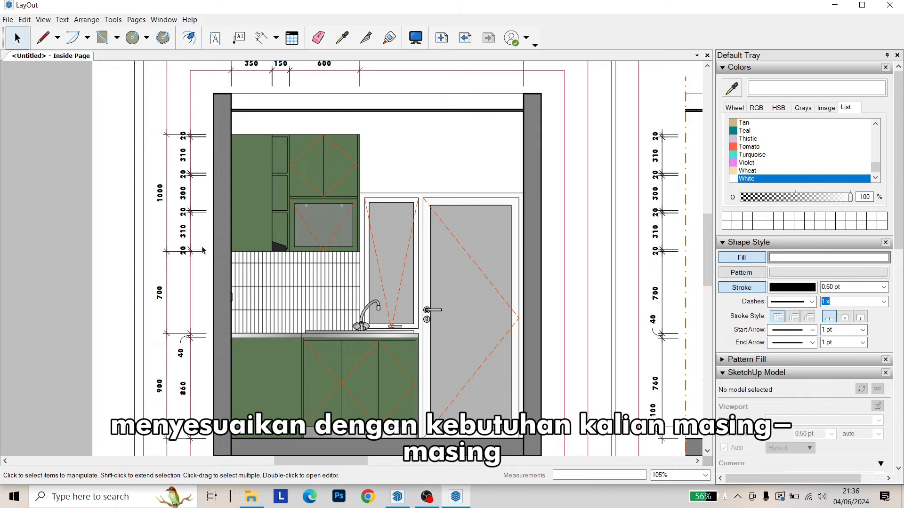
middle_click_drag(202, 250, 263, 192)
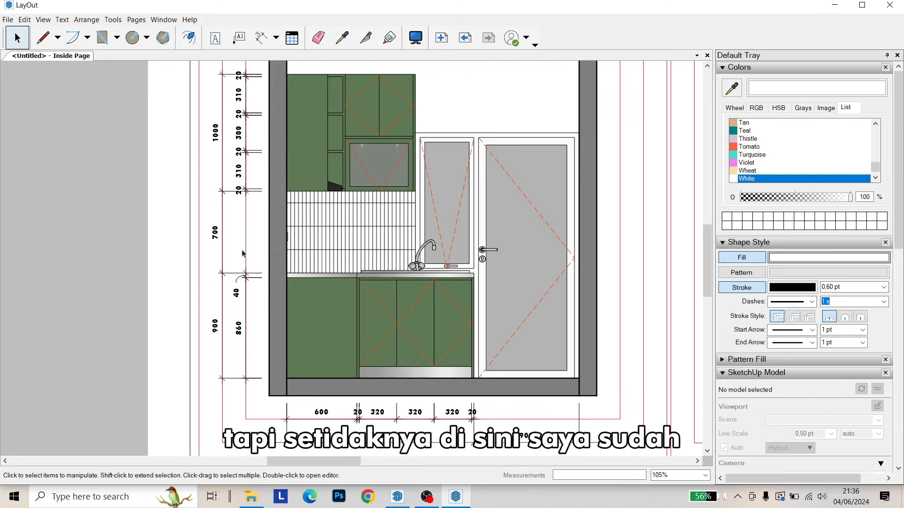
scroll(251, 327, "up", 2)
middle_click_drag(251, 327, 308, 179)
scroll(318, 273, "up", 1)
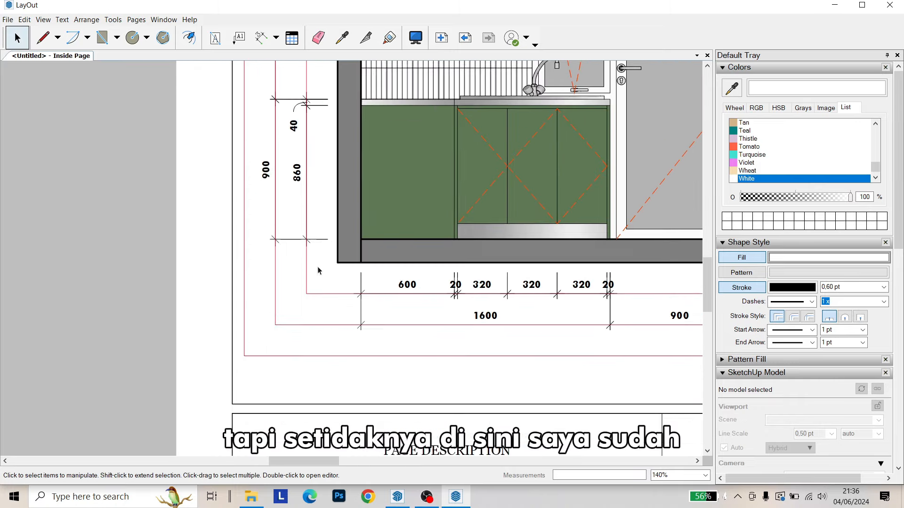
middle_click_drag(329, 239, 286, 330)
middle_click_drag(296, 296, 340, 372)
scroll(228, 350, "up", 3)
middle_click_drag(236, 393, 258, 332)
scroll(258, 332, "up", 1)
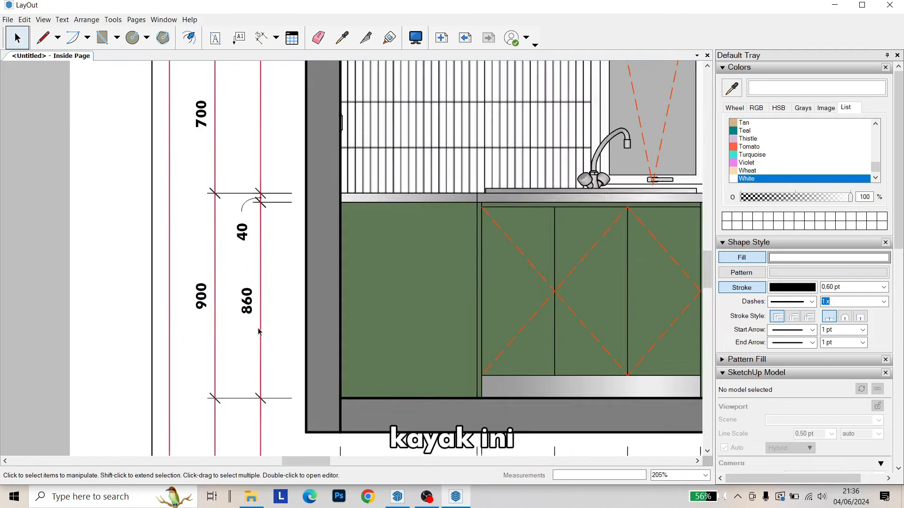
Delete the three red guide frames around the left kitchen elevation
scroll(258, 332, "up", 1)
middle_click_drag(263, 443, 310, 325)
left_click(307, 353)
scroll(328, 369, "down", 3)
middle_click_drag(329, 370, 324, 310)
scroll(305, 330, "up", 3)
left_click(306, 309)
left_click(309, 306)
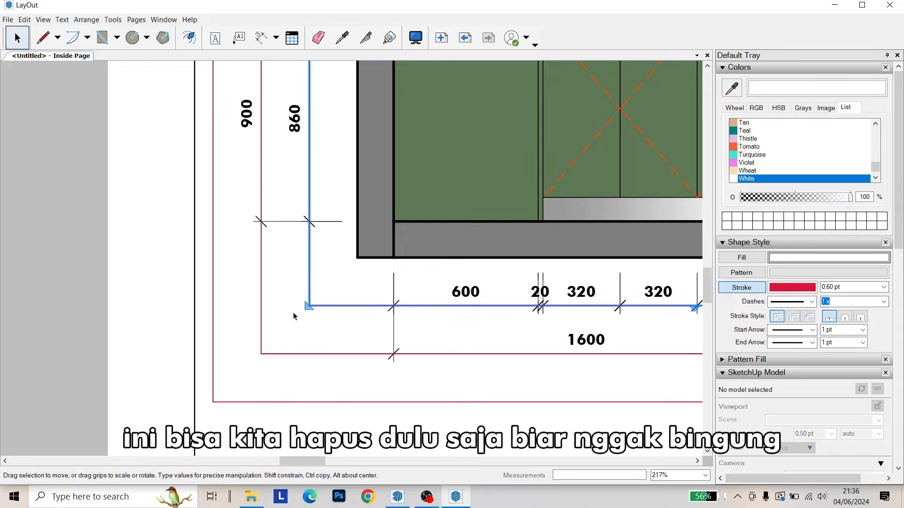
left_click(264, 320)
left_click(262, 321)
key("Delete")
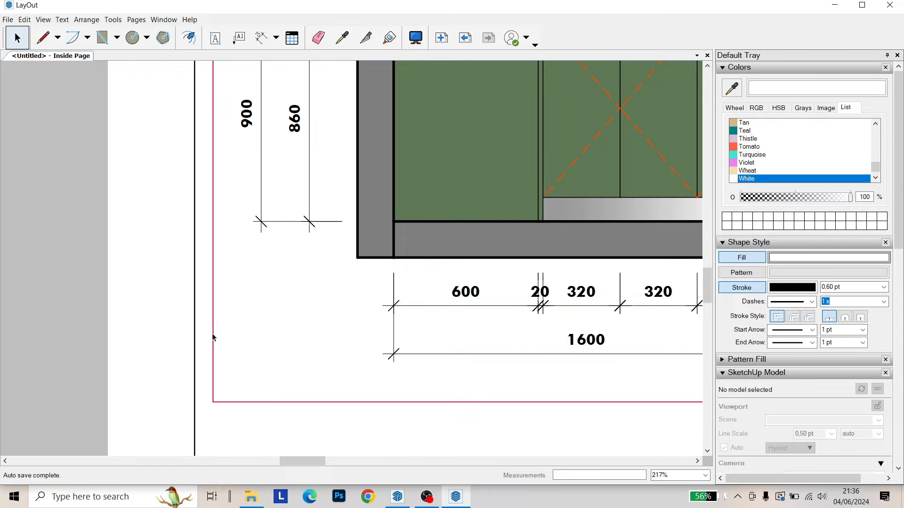
left_click(214, 346)
key("Delete")
Examine the left elevation's height dimensions for the base cabinet, backsplash and wall cabinets, and the door and window opening symbols
scroll(233, 340, "down", 2)
scroll(286, 265, "up", 1)
middle_click_drag(284, 282, 243, 330)
middle_click_drag(254, 223, 255, 277)
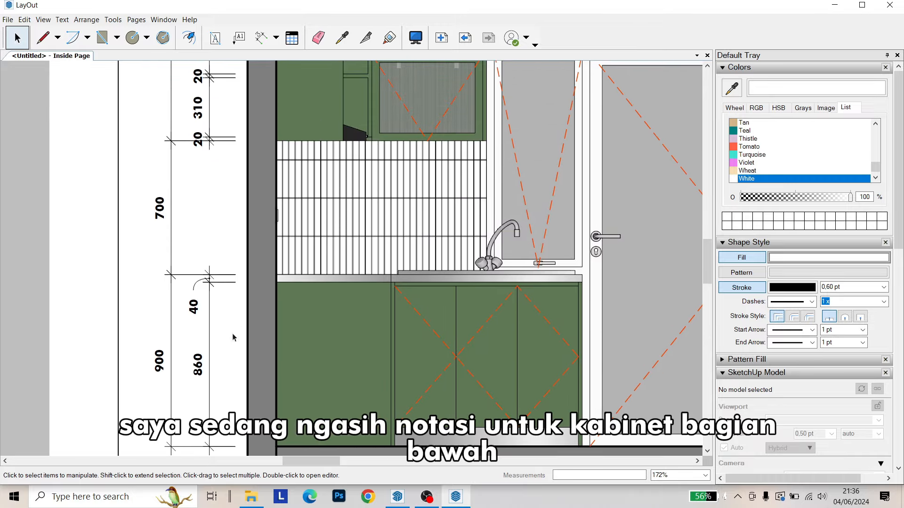
middle_click_drag(247, 354, 260, 329)
middle_click_drag(268, 266, 263, 332)
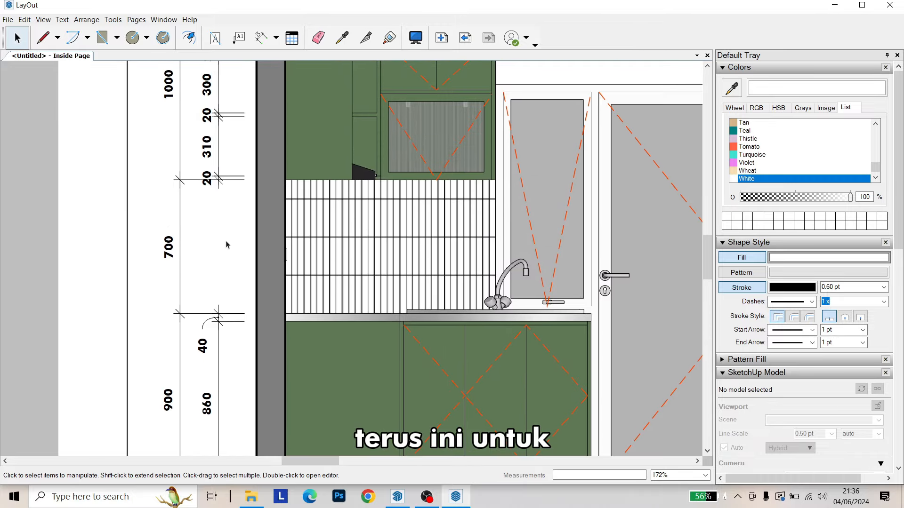
middle_click_drag(264, 267, 262, 293)
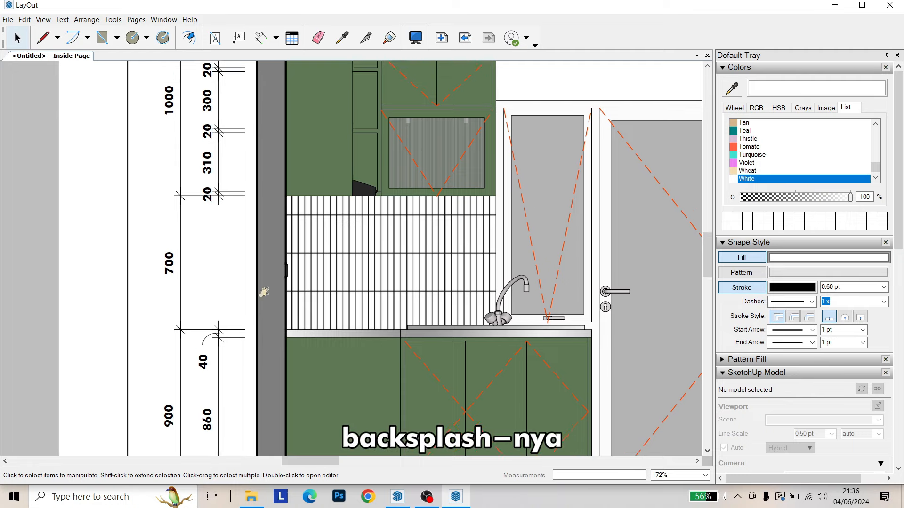
middle_click_drag(268, 240, 267, 351)
middle_click_drag(329, 225, 212, 216)
middle_click_drag(311, 256, 307, 233)
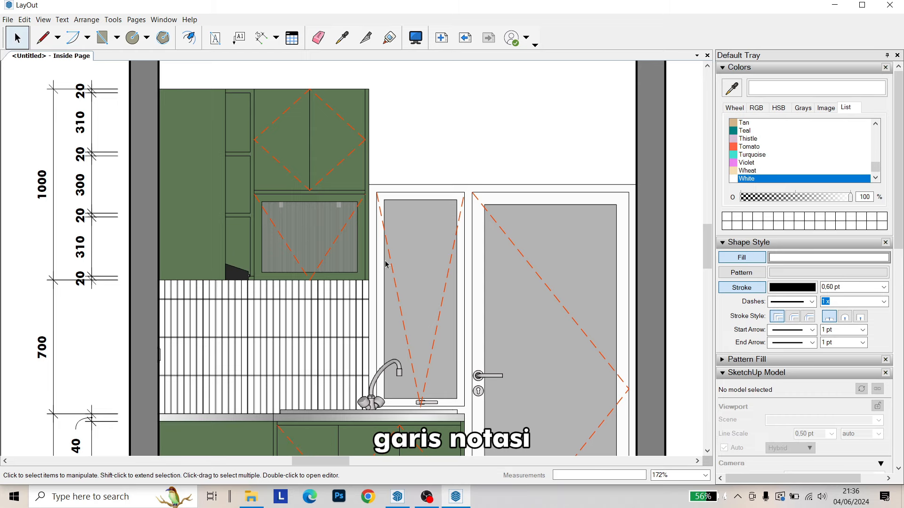
middle_click_drag(386, 265, 394, 250)
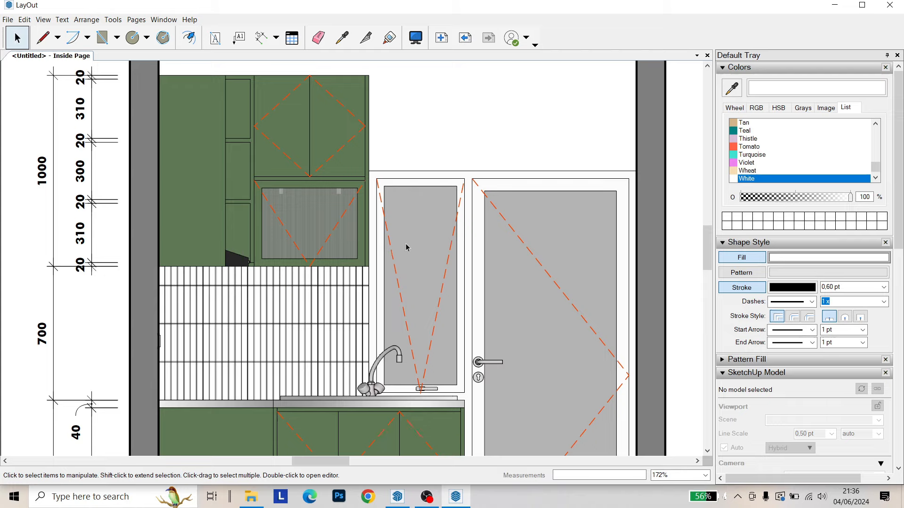
mouse_move(406, 246)
middle_mouse_down()
mouse_move(407, 230)
mouse_move(369, 216)
mouse_move(397, 181)
middle_mouse_up()
scroll(419, 199, "down", 1)
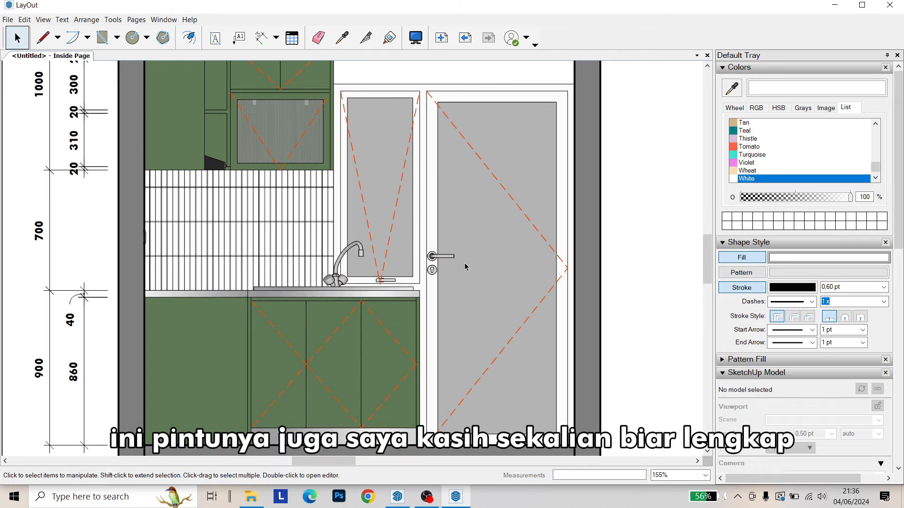
Examine the right elevation's cabinet, backsplash and socket dimensions alongside the left elevation
scroll(427, 298, "down", 4)
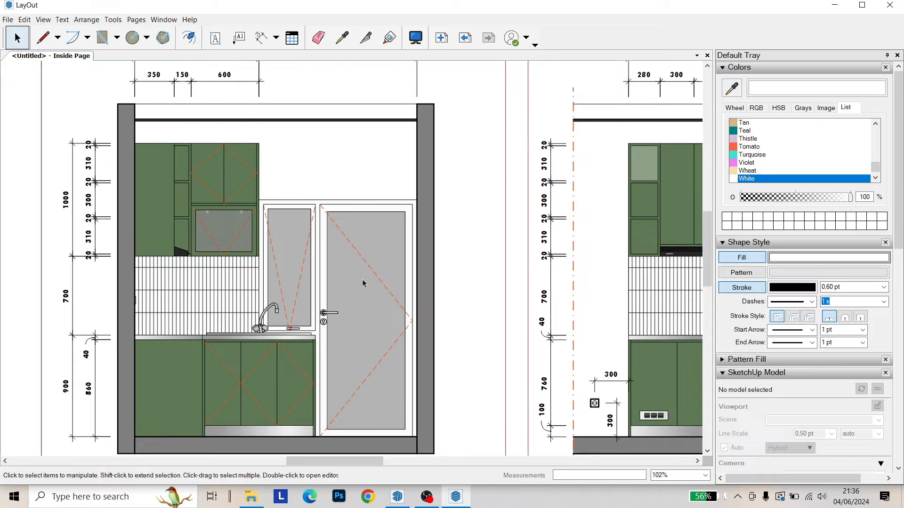
mouse_move(280, 175)
middle_mouse_down()
mouse_move(274, 187)
mouse_move(300, 184)
mouse_move(217, 160)
middle_mouse_up()
middle_click_drag(352, 233, 310, 198)
middle_click_drag(413, 229, 399, 187)
scroll(377, 248, "up", 1)
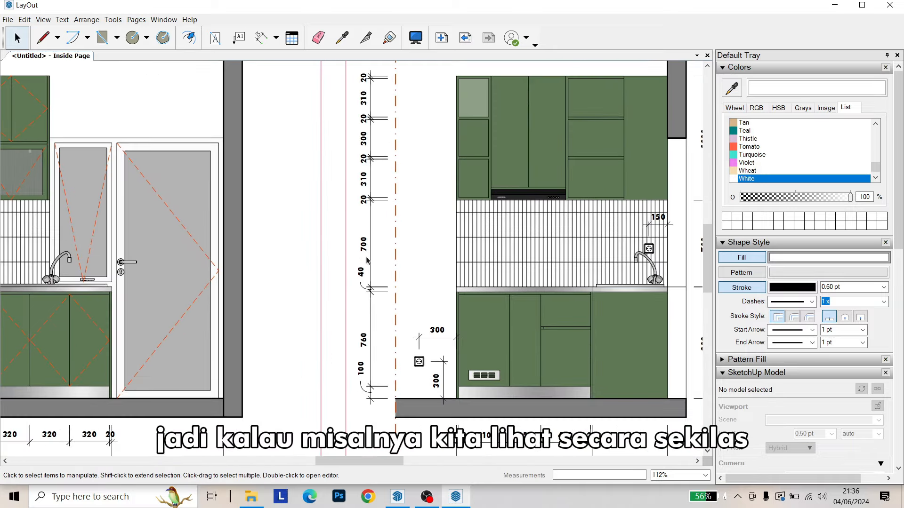
middle_click_drag(388, 234, 431, 195)
middle_click_drag(390, 244, 342, 256)
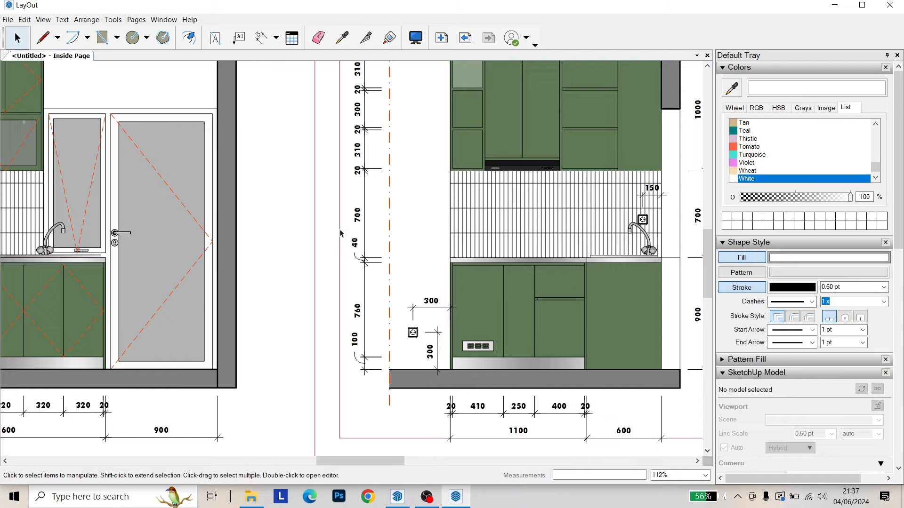
middle_click_drag(328, 296, 350, 364)
scroll(367, 221, "down", 3)
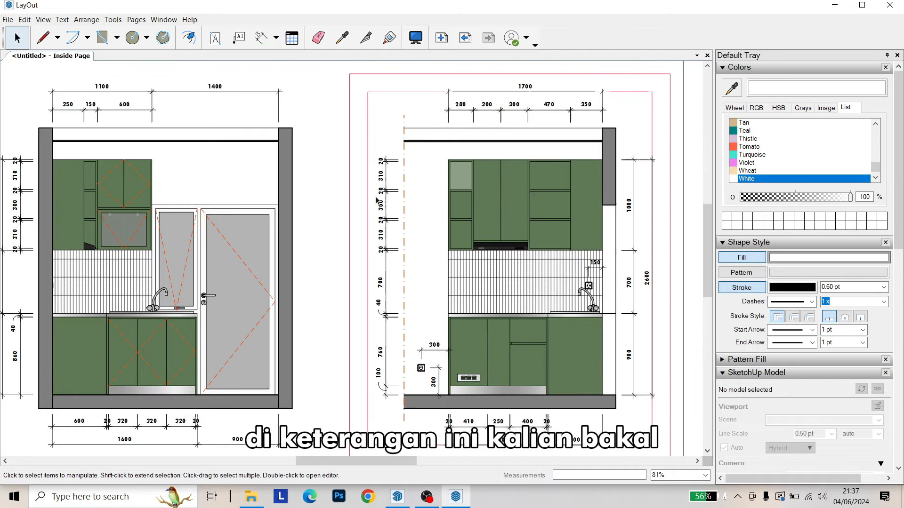
scroll(367, 202, "up", 4)
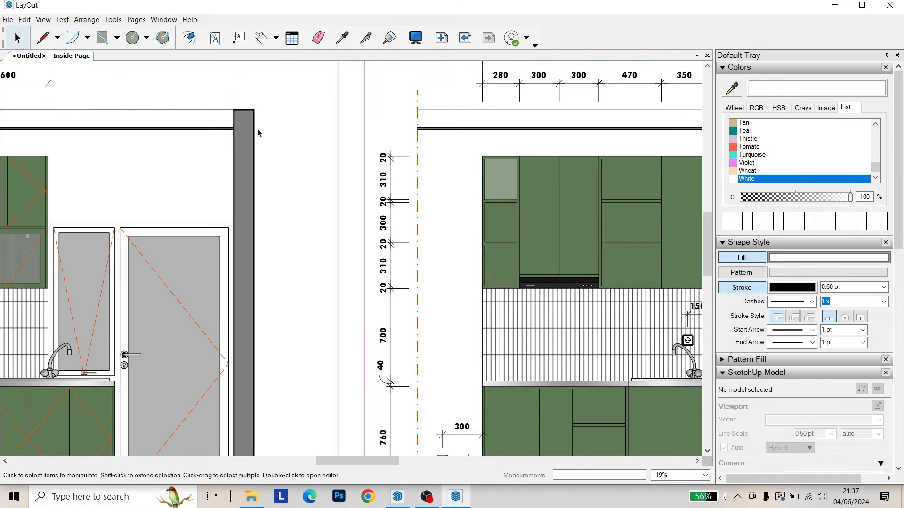
middle_click_drag(258, 129, 255, 151)
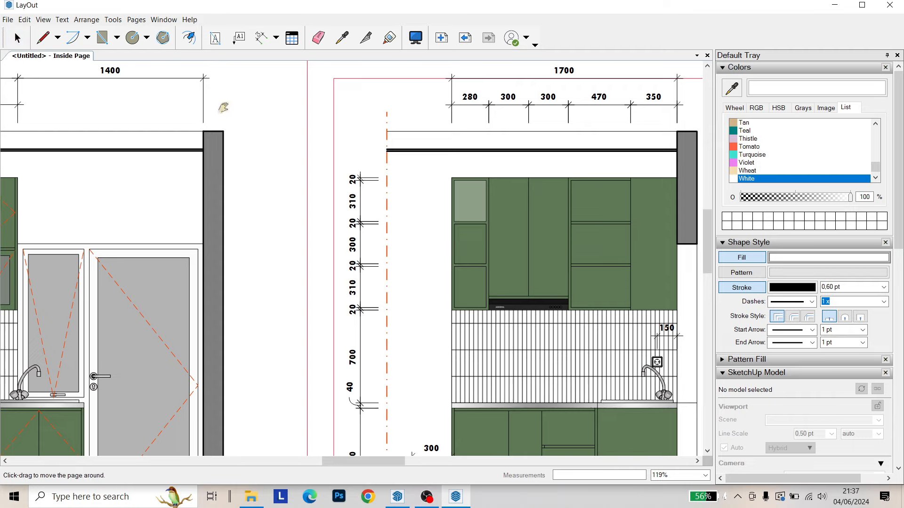
middle_click_drag(223, 107, 174, 93)
middle_click_drag(241, 93, 237, 79)
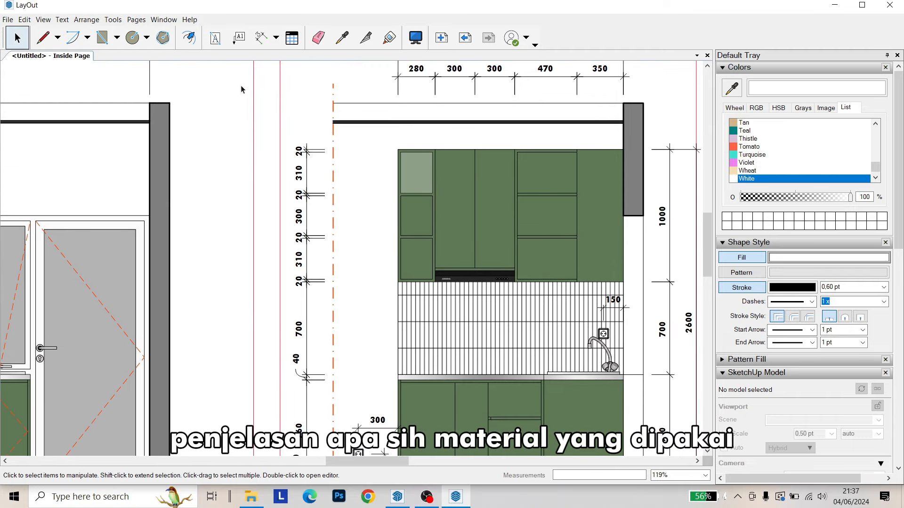
middle_click_drag(280, 129, 318, 82)
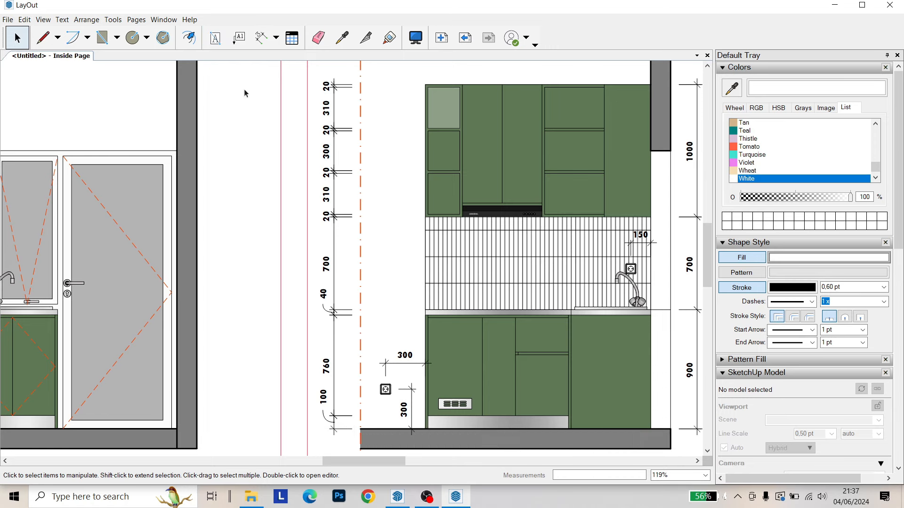
Collapse the Colors, Shape Style, SketchUp Model and Text Style sections of the tray
left_click(734, 68)
left_click(736, 83)
left_click(739, 108)
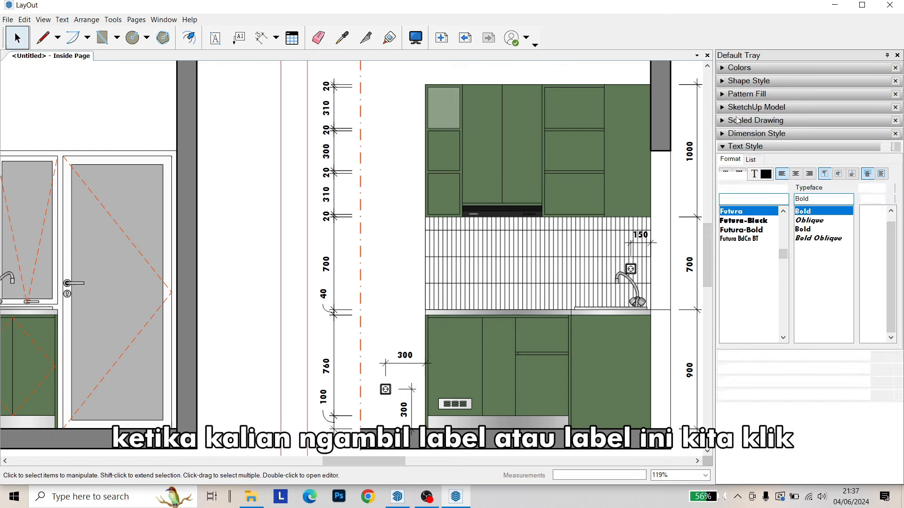
left_click(736, 147)
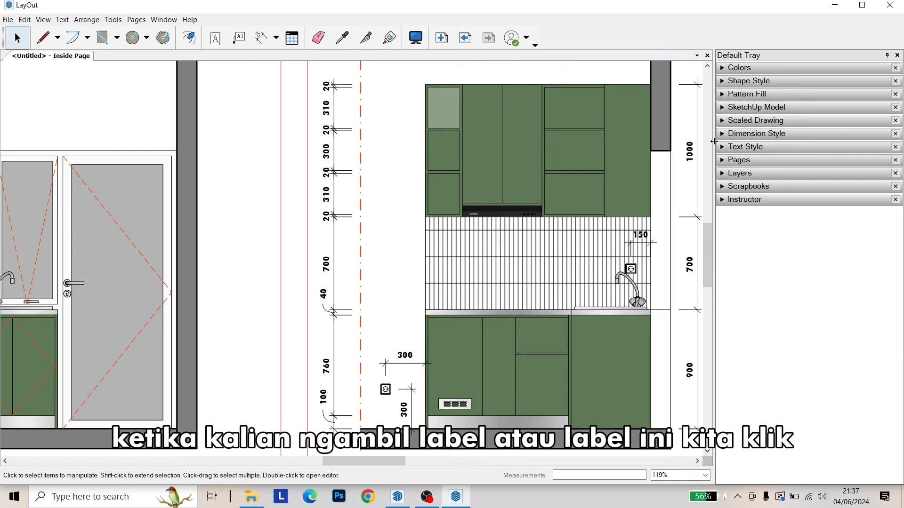
Place a trial label reading "wdwddwdw" near the ceiling line of the kitchen elevation and delete it again
left_click(246, 45)
scroll(388, 160, "up", 5)
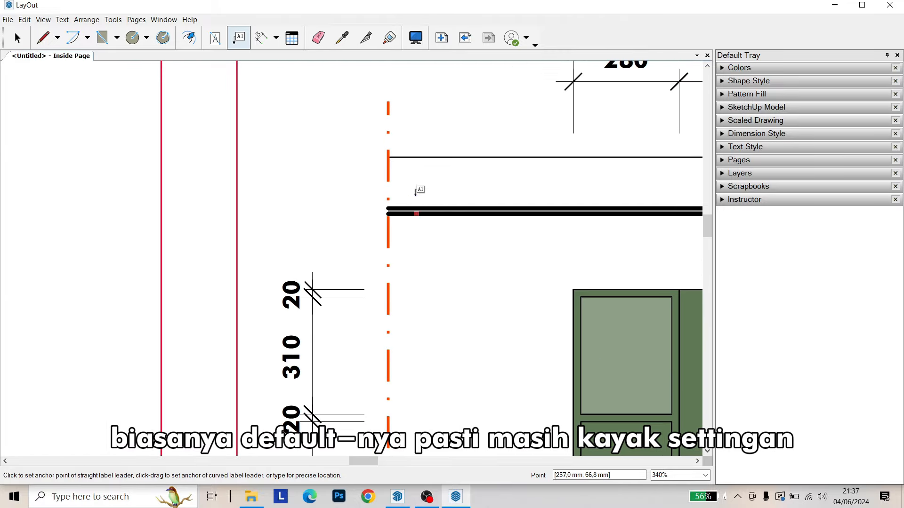
left_click(426, 245)
left_click(340, 159)
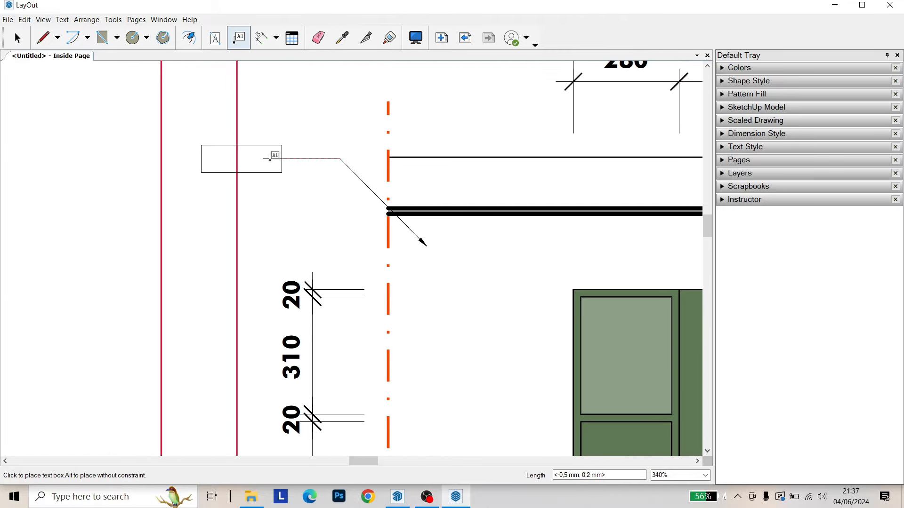
double_click(248, 159)
type("wdwddwdw")
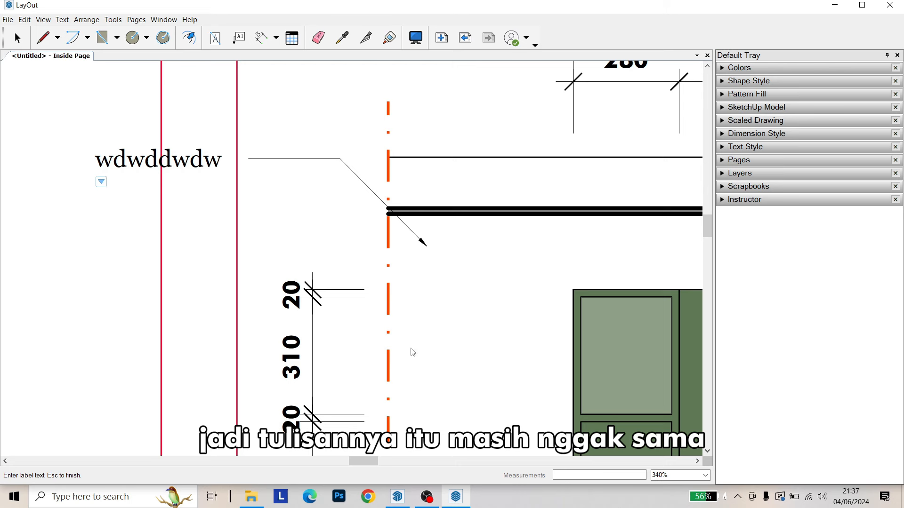
left_click(12, 46)
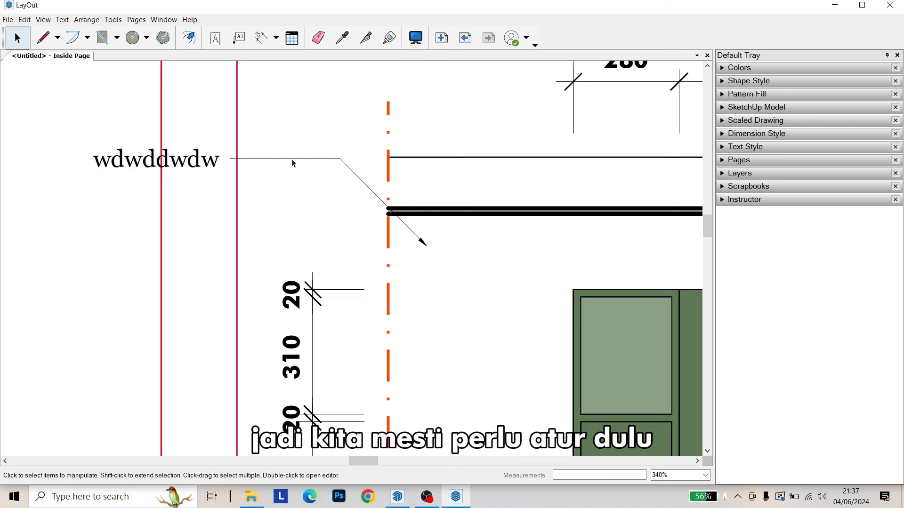
left_click(292, 163)
key("Delete")
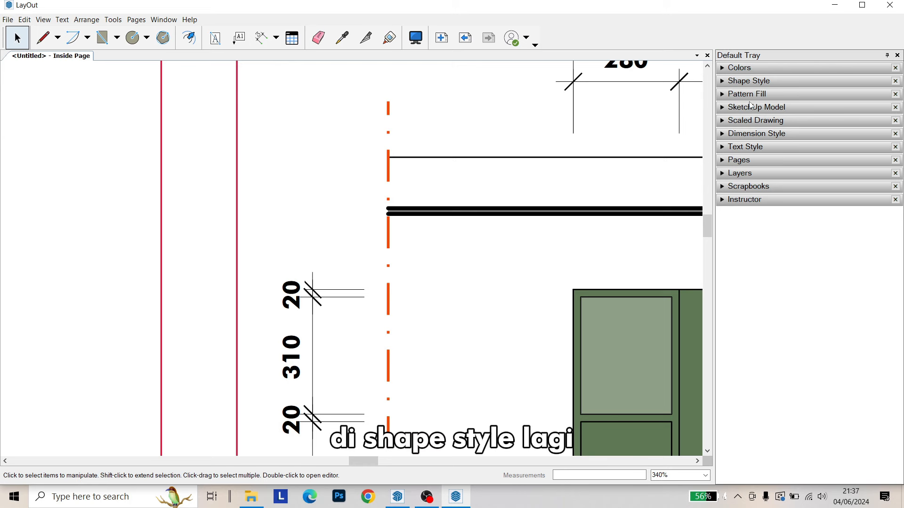
Show the shape and text style settings for the Label tool and set its font to Futura Bold, 9 pt
left_click(750, 81)
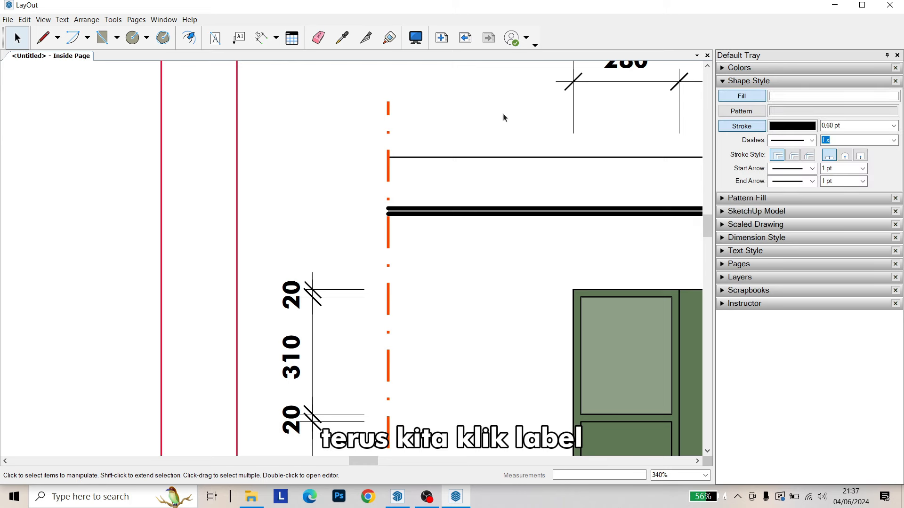
left_click(239, 39)
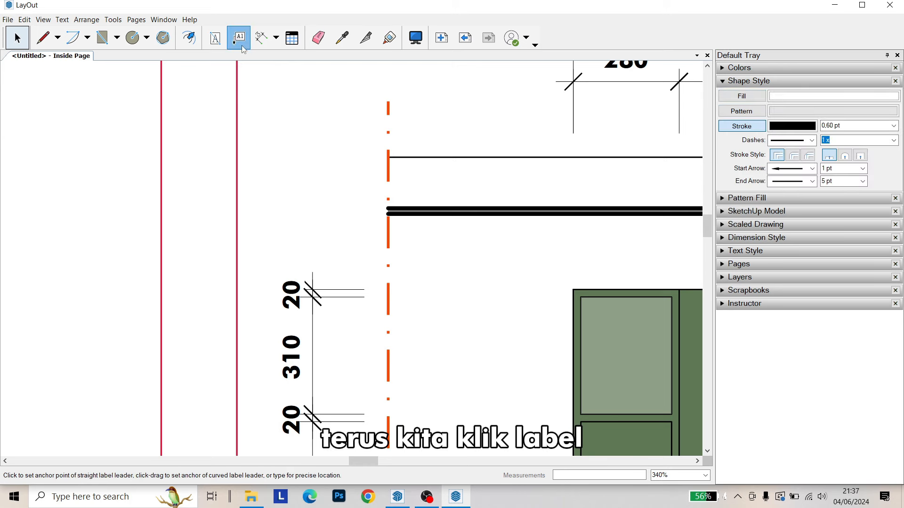
left_click(765, 252)
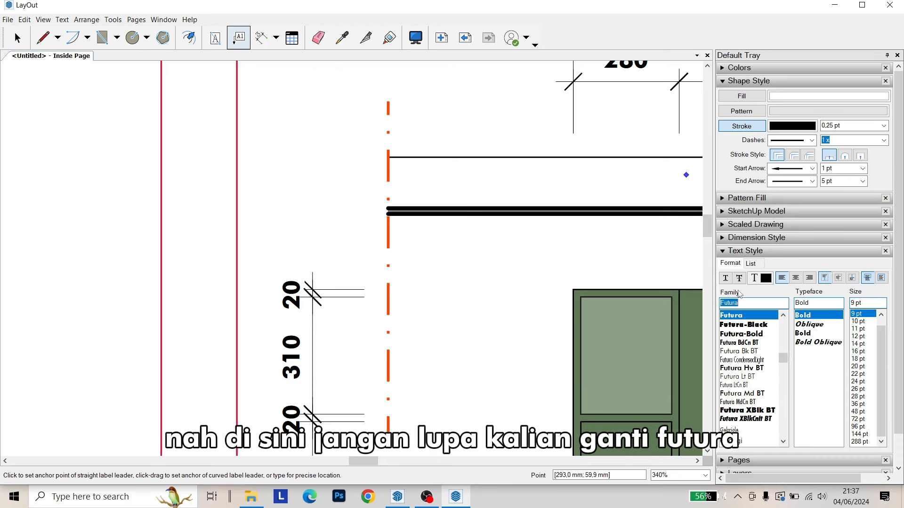
key("Return")
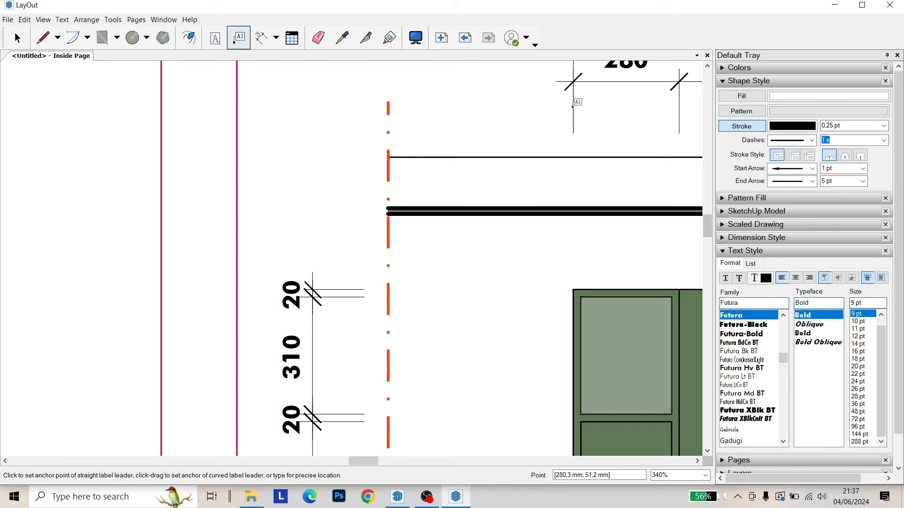
Try an open start arrow for the label leader, and settle on a large solid arrowhead
left_click(806, 170)
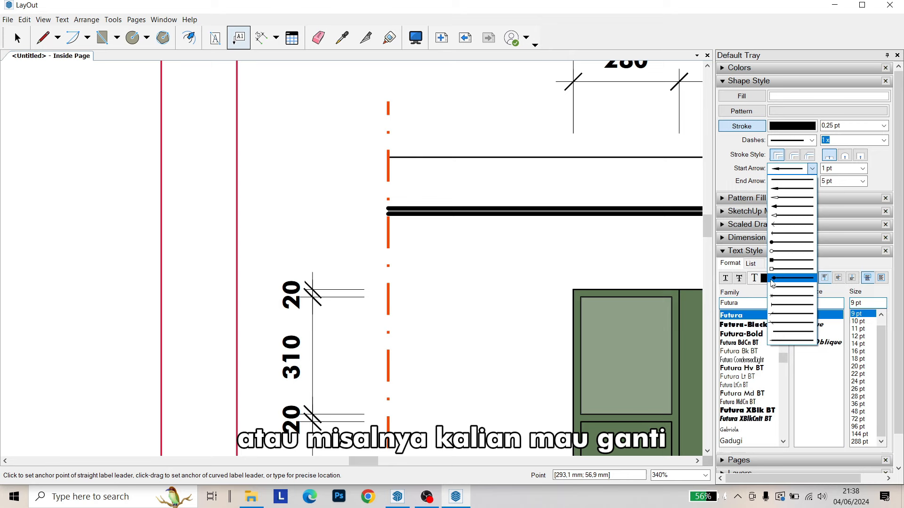
left_click(795, 234)
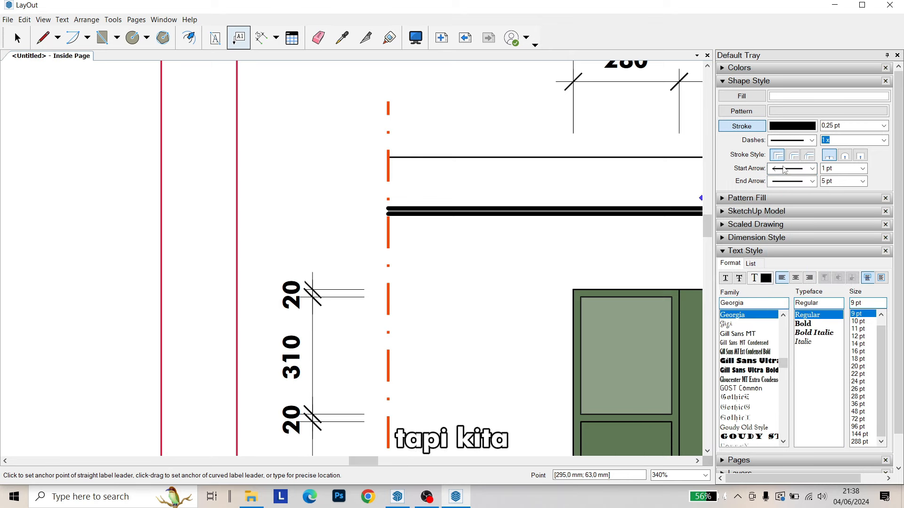
left_click(801, 168)
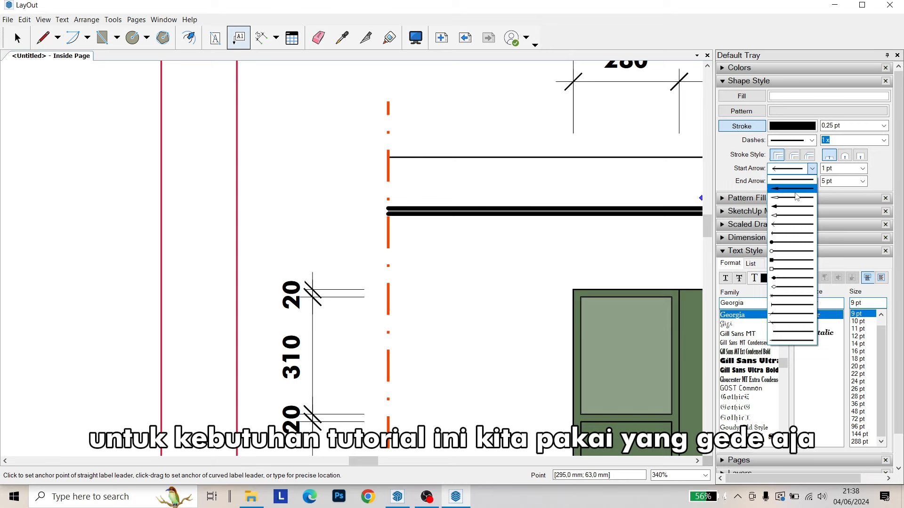
left_click(793, 213)
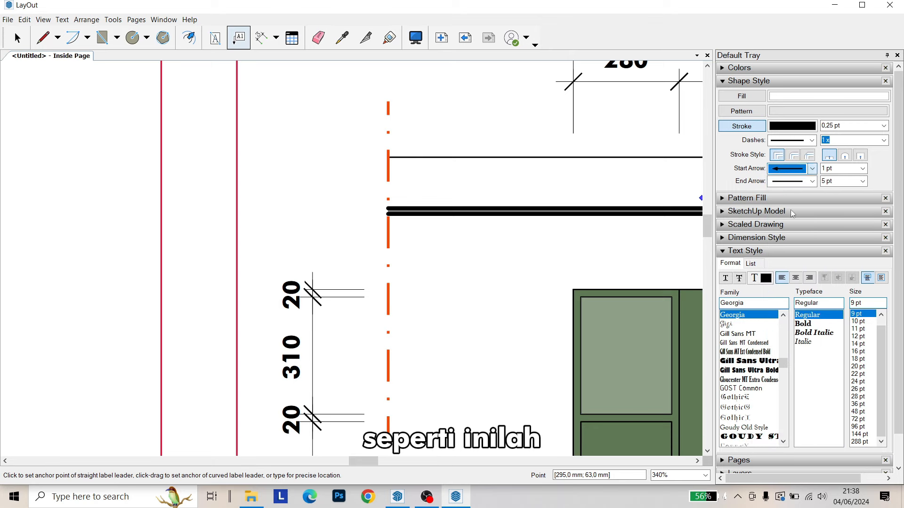
Try a 5 pt start arrow size on a trial label leader beside the wall cabinet
left_click(862, 169)
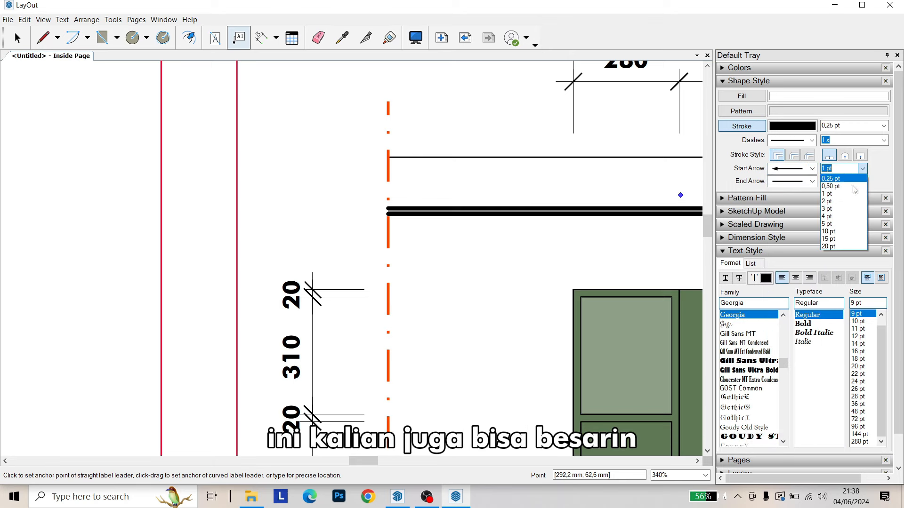
left_click(843, 224)
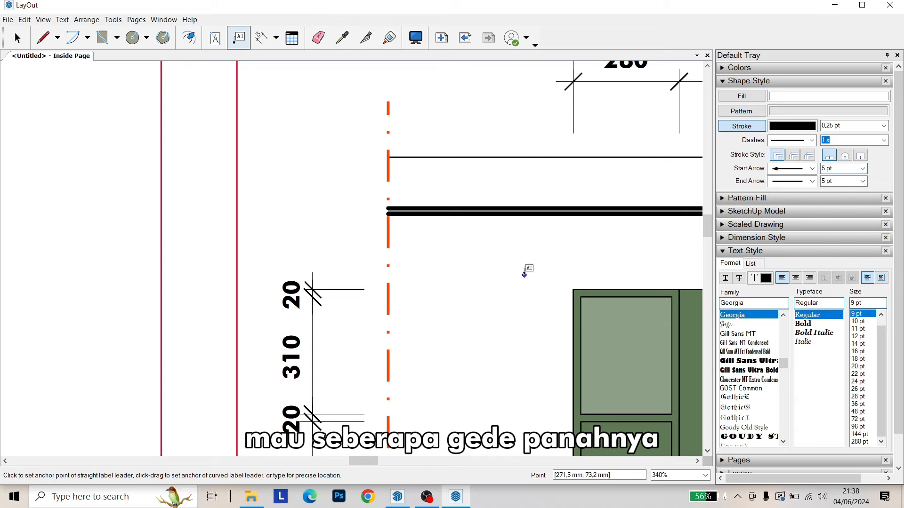
left_click(523, 274)
key("Escape")
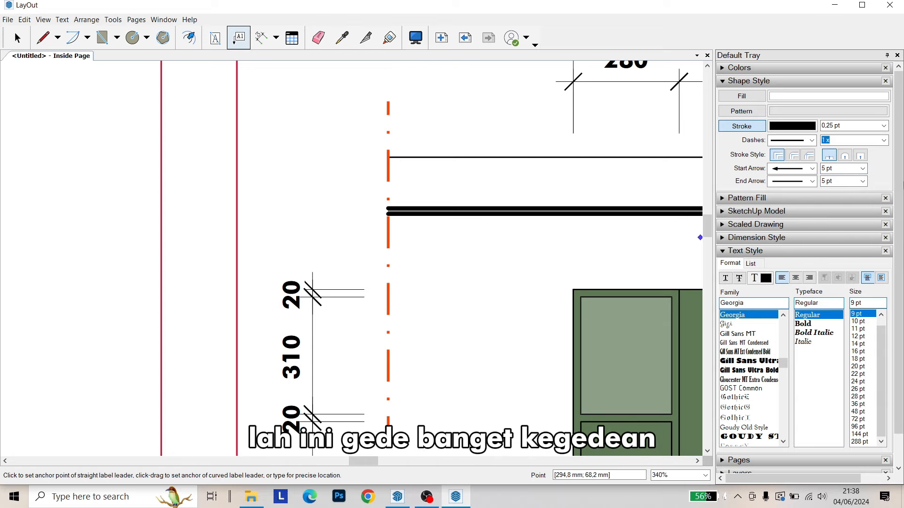
Set the label's start arrow size to 2 pt and check it on a trial leader without placing the label
left_click(862, 168)
left_click(843, 201)
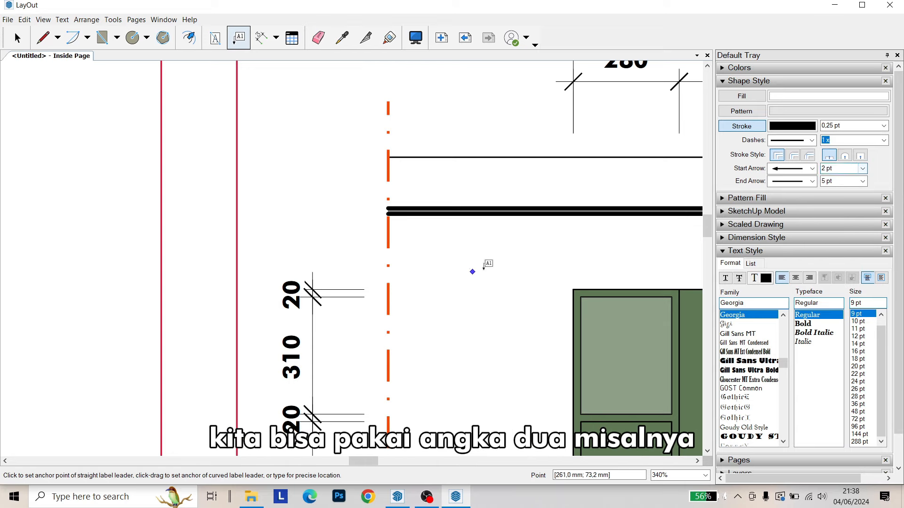
left_click(484, 266)
scroll(408, 233, "down", 2)
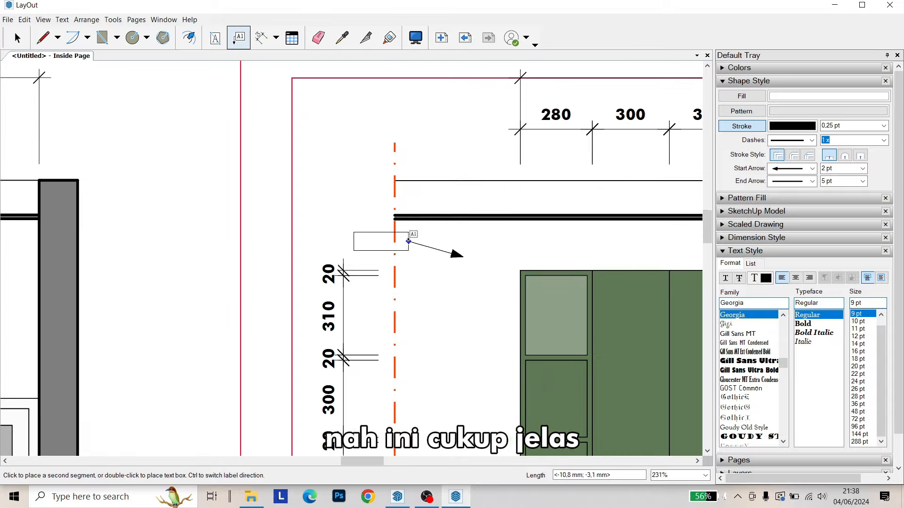
scroll(426, 231, "down", 7)
scroll(427, 253, "up", 4)
key("Escape")
Place a label with its arrow on the wall cabinet's upper glass compartment and its text outside the vertical dimensions
mouse_move(431, 258)
middle_mouse_down()
mouse_move(459, 195)
mouse_move(503, 203)
mouse_move(511, 223)
middle_mouse_up()
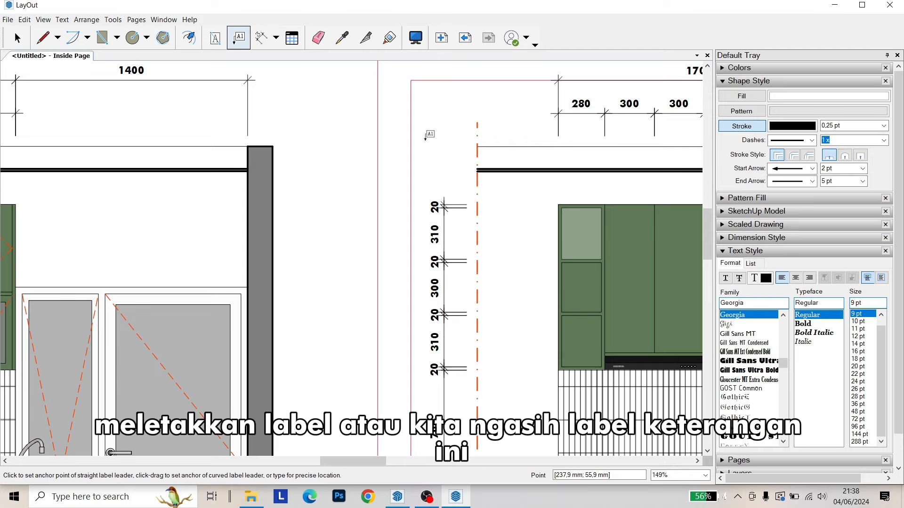
scroll(601, 207, "up", 2)
scroll(559, 184, "up", 2)
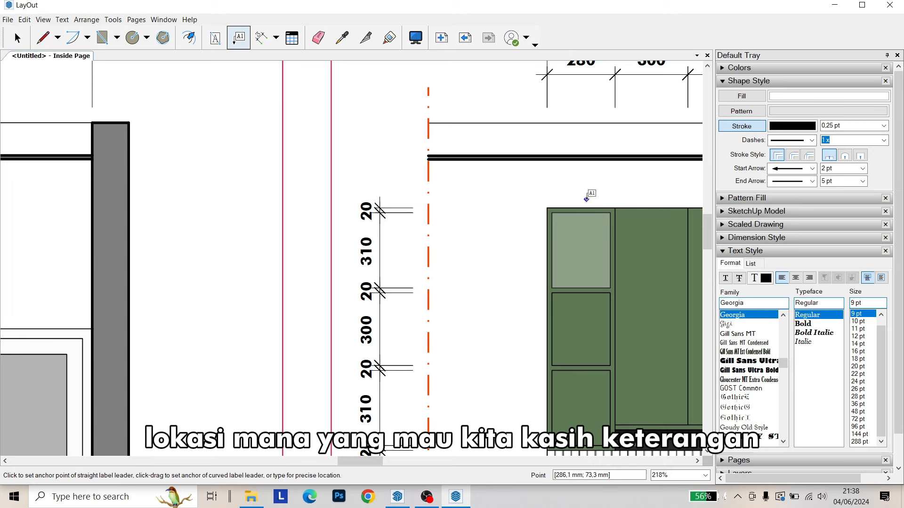
left_click(582, 249)
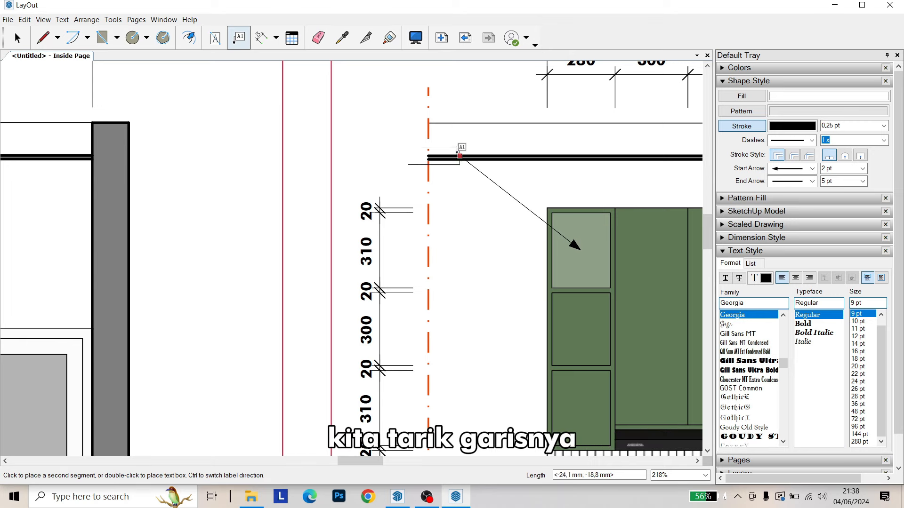
left_click(444, 144)
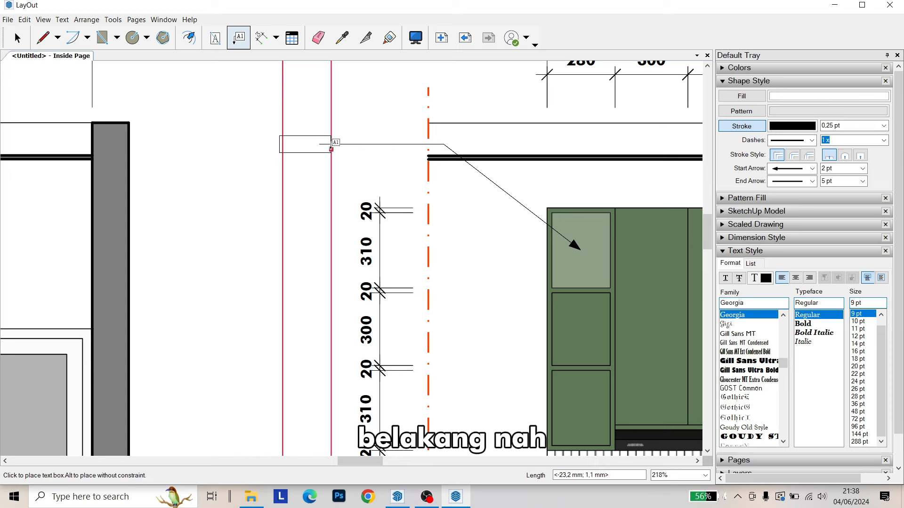
left_click(330, 144)
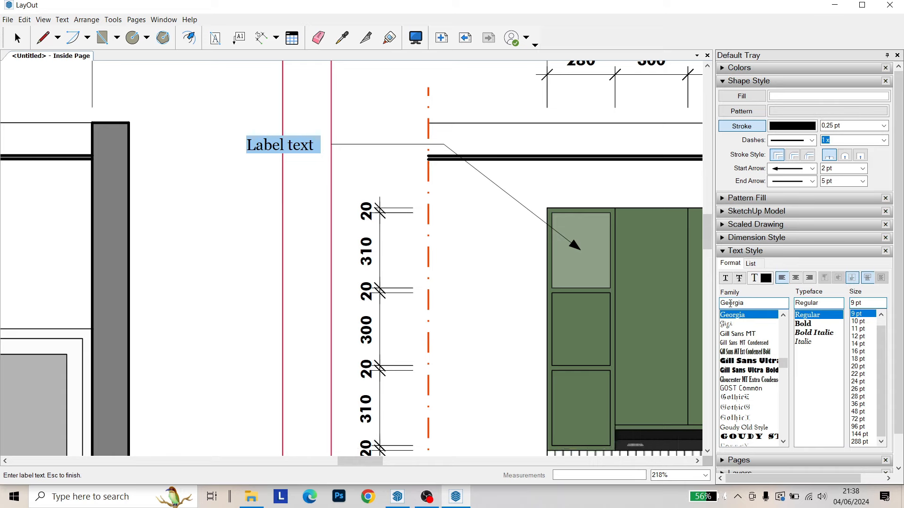
Change the new label's font to Futura Bold
left_click(769, 315)
type("futur")
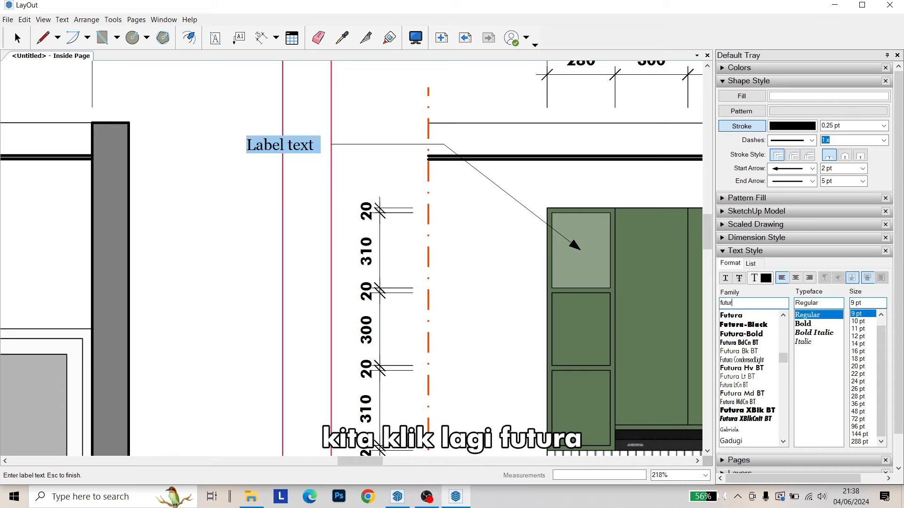
left_click(768, 315)
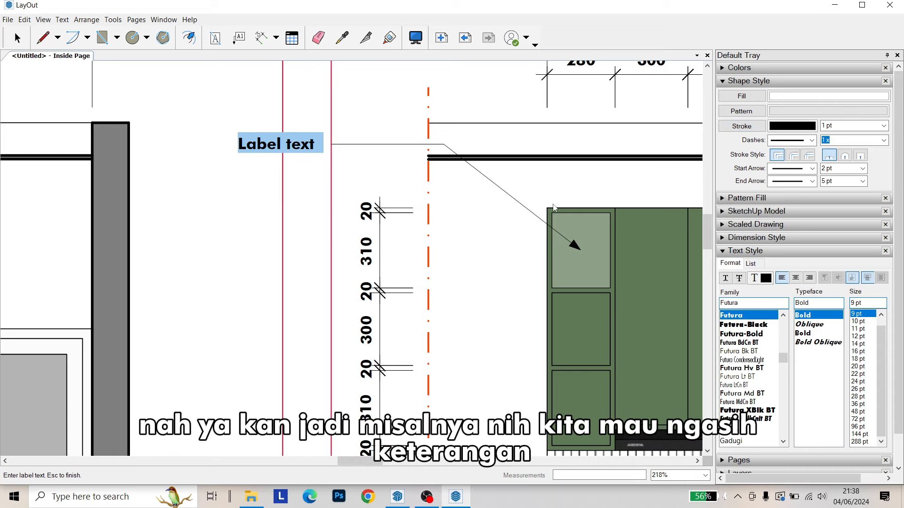
Replace the new label's placeholder text with "Multiplek 18mm" and "+ HPL" on a second line
scroll(542, 226, "down", 1)
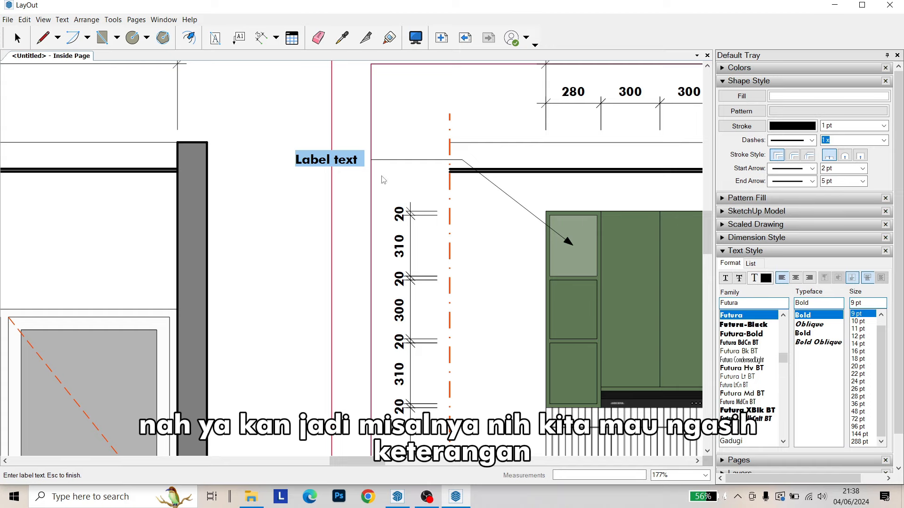
middle_click_drag(577, 250, 425, 225)
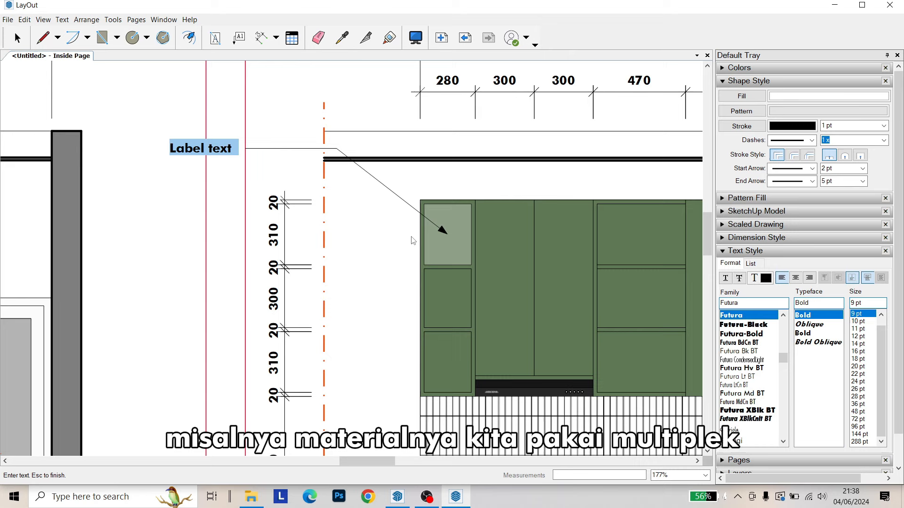
type("Multipl")
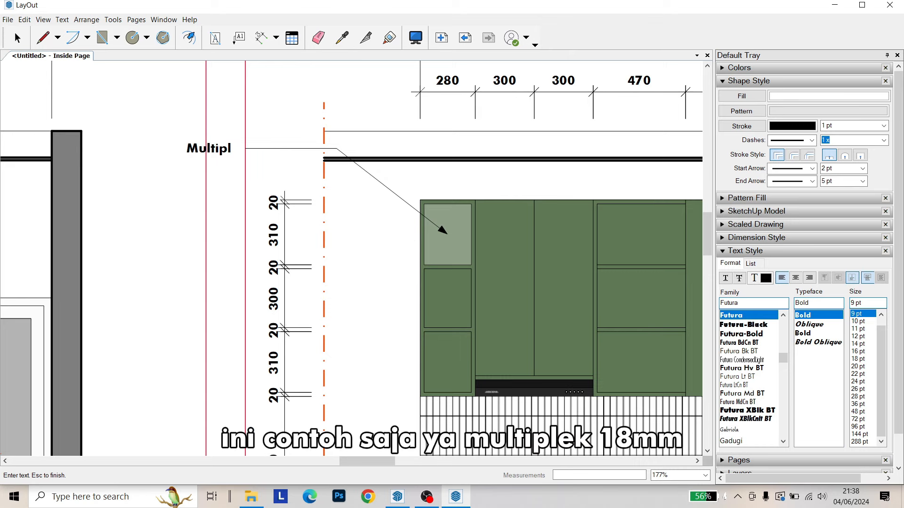
type("ek 18mm")
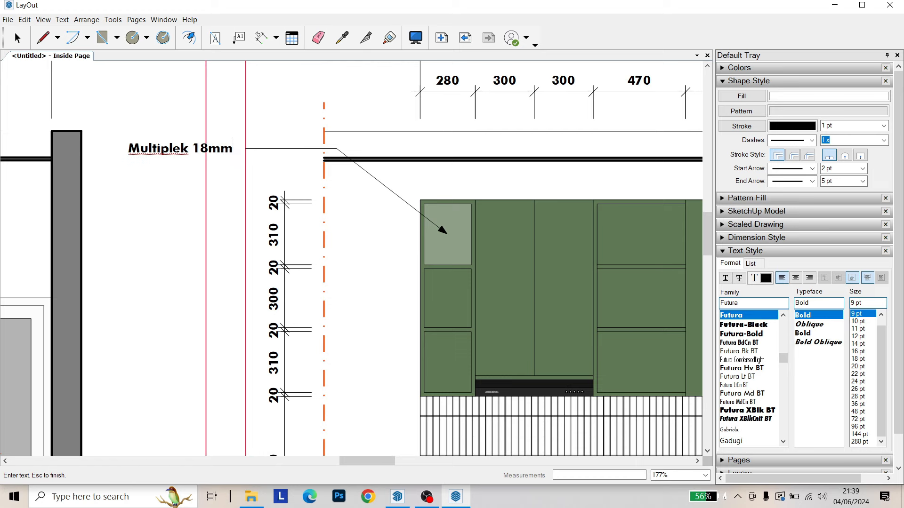
key("Return")
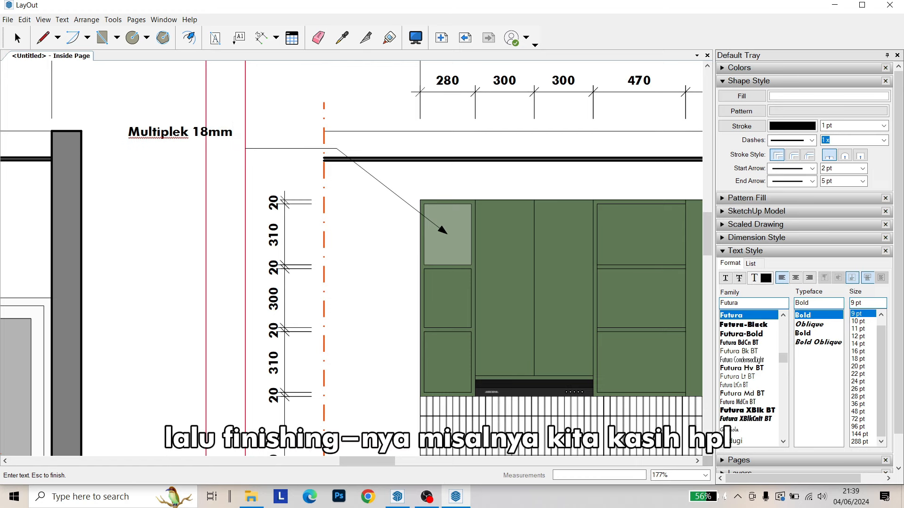
type("+ HPL")
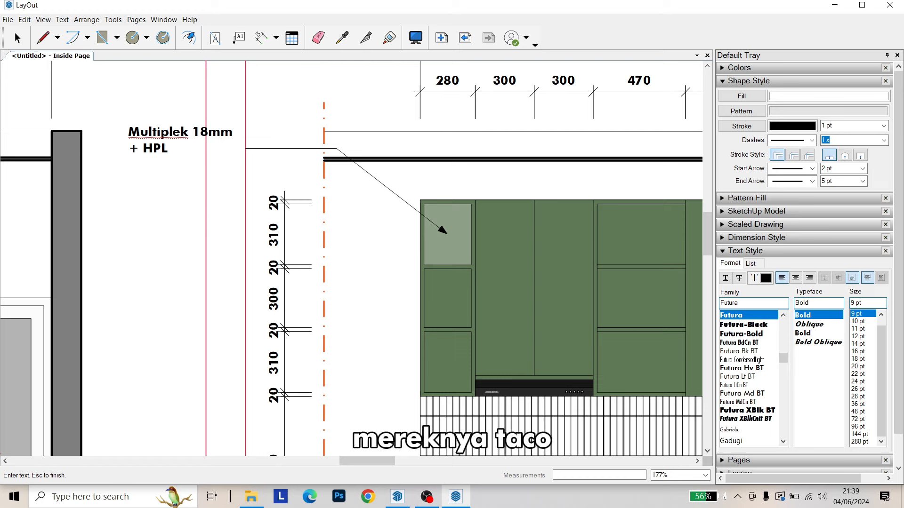
Complete the label's second line with "TACO", add "12345" as a third line, and finish the text
type("T")
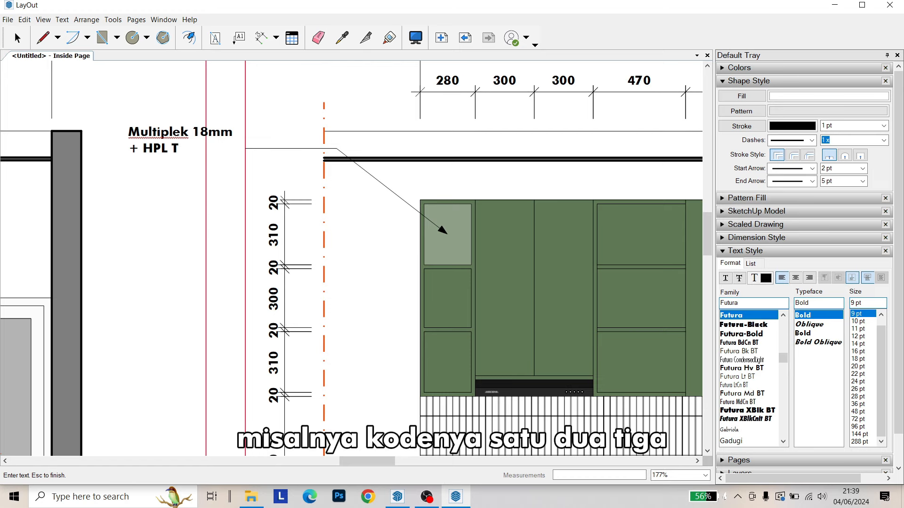
type("ACO\\")
key("Return")
type("12")
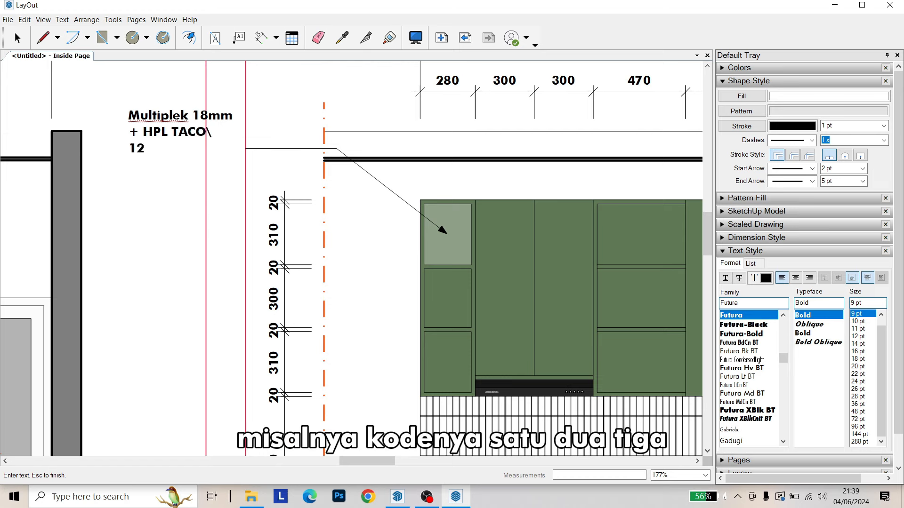
key("BackSpace")
key("BackSpace")
key("BackSpace")
key("BackSpace")
key("Return")
type("12345")
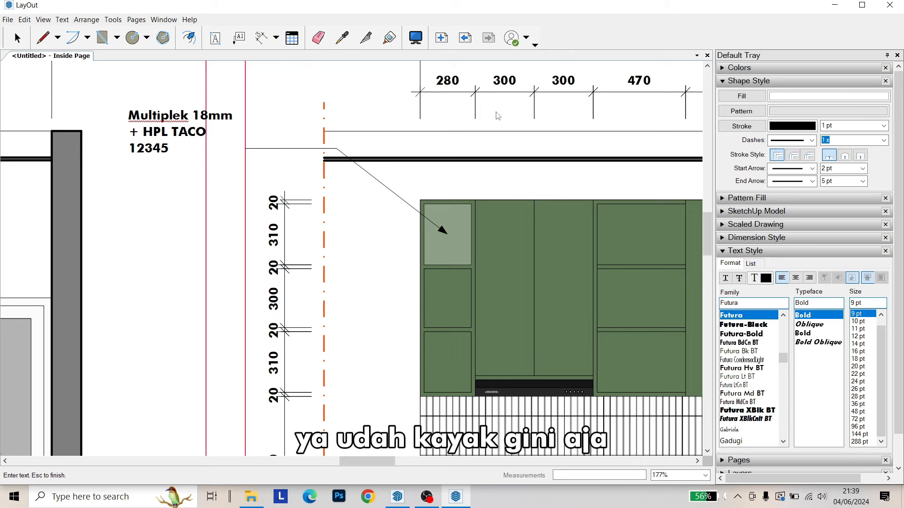
key("ctrl+a")
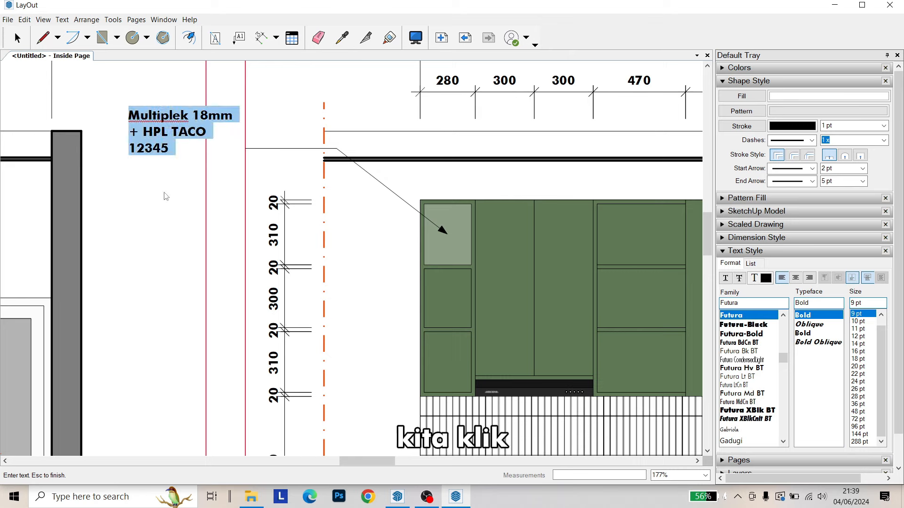
key("Escape")
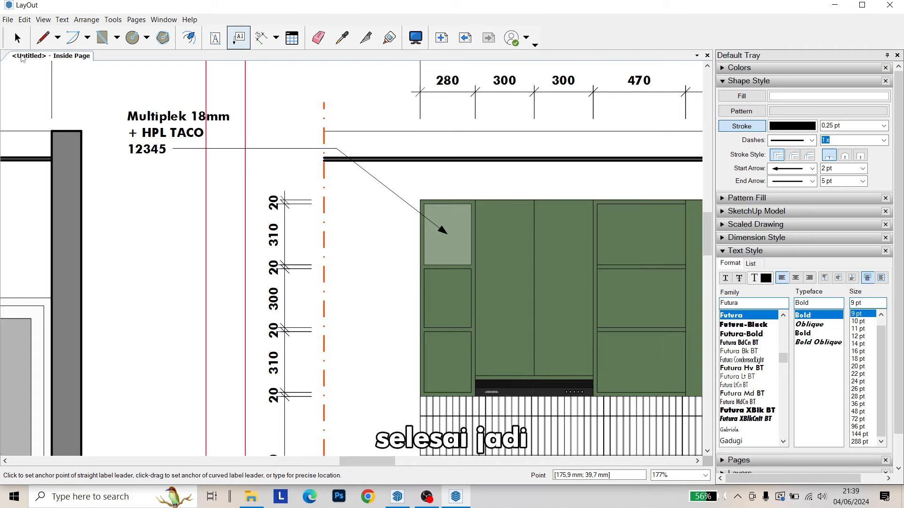
Right-align the text of the Multiplek label so that its lines end at the leader
key("space")
scroll(158, 106, "up", 2)
left_click(158, 107)
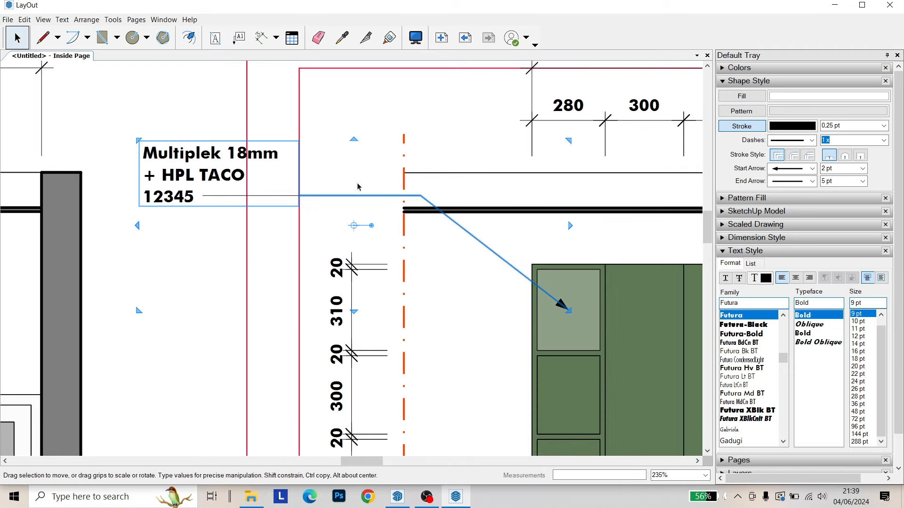
left_click(806, 279)
left_click(395, 241)
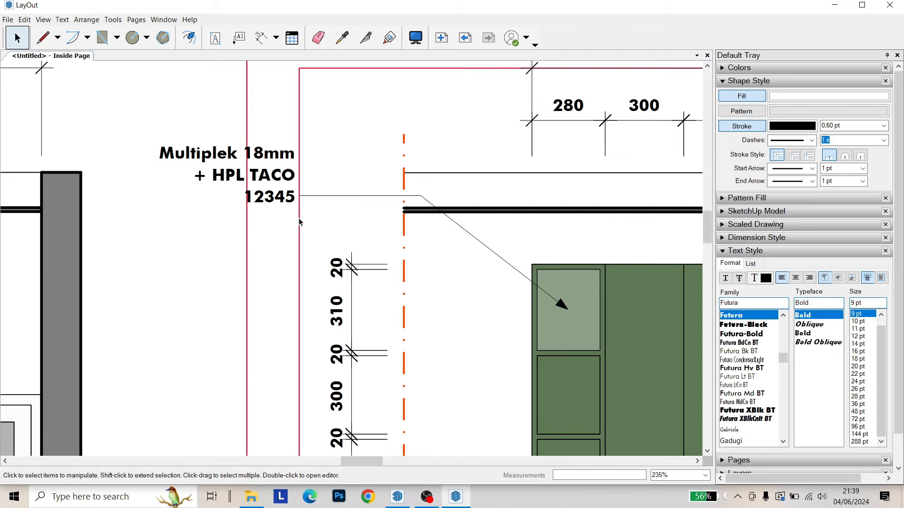
scroll(302, 217, "down", 5)
left_click(310, 191)
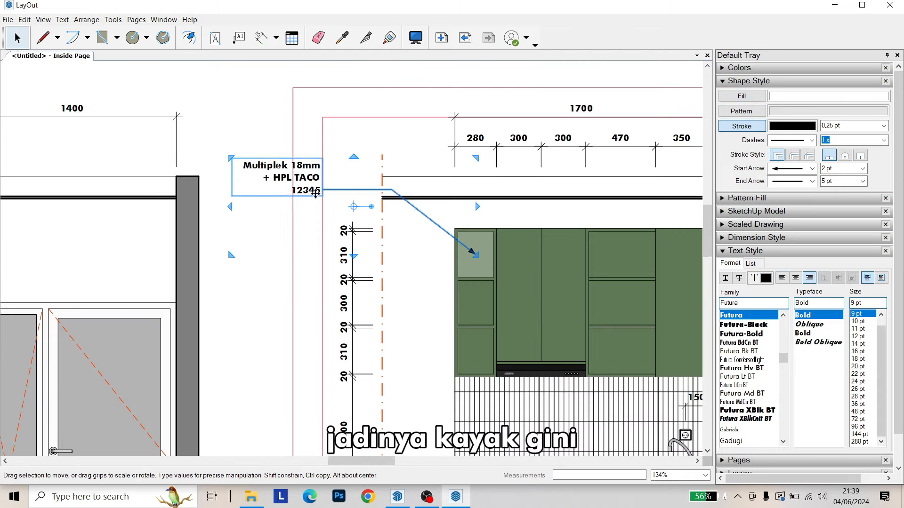
scroll(315, 194, "up", 3)
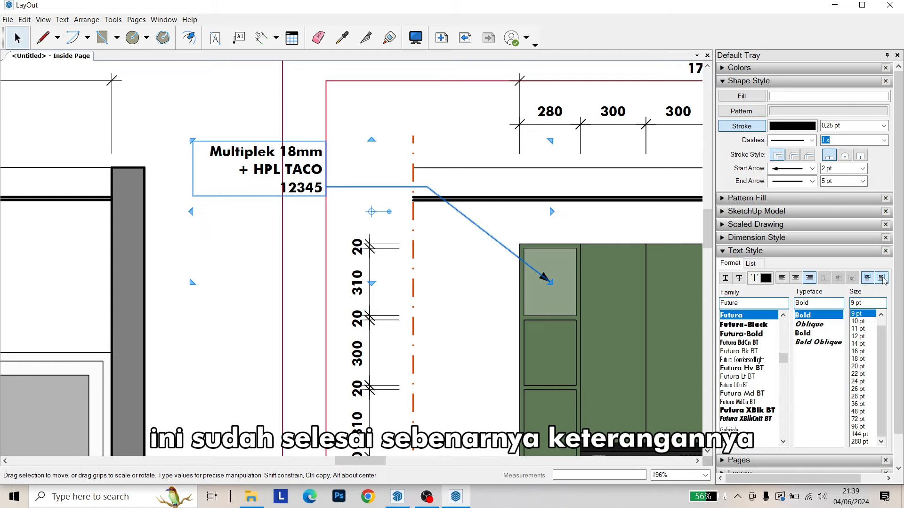
left_click(510, 281)
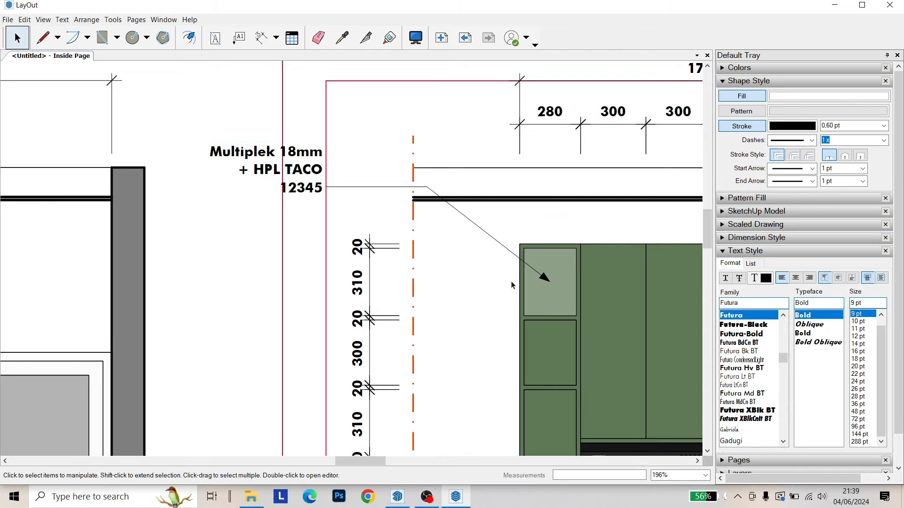
scroll(372, 180, "down", 2)
scroll(375, 169, "up", 1)
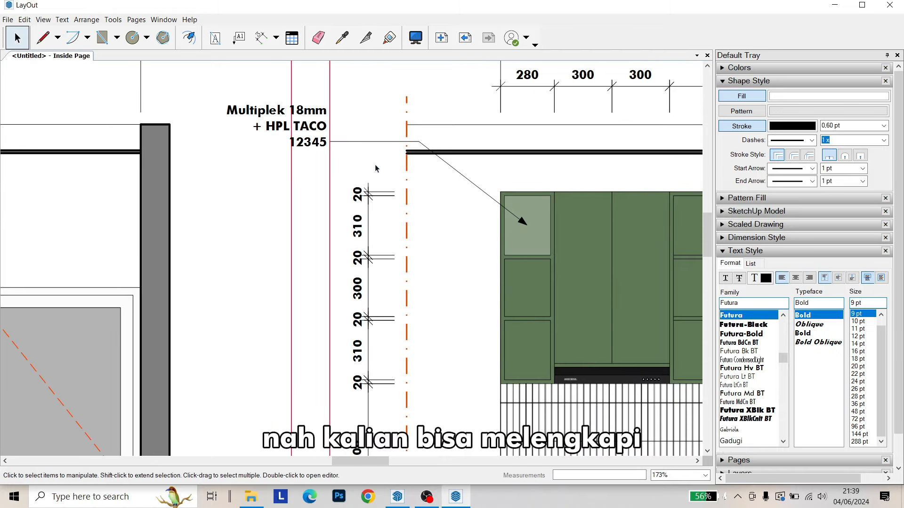
middle_click_drag(429, 236, 422, 183)
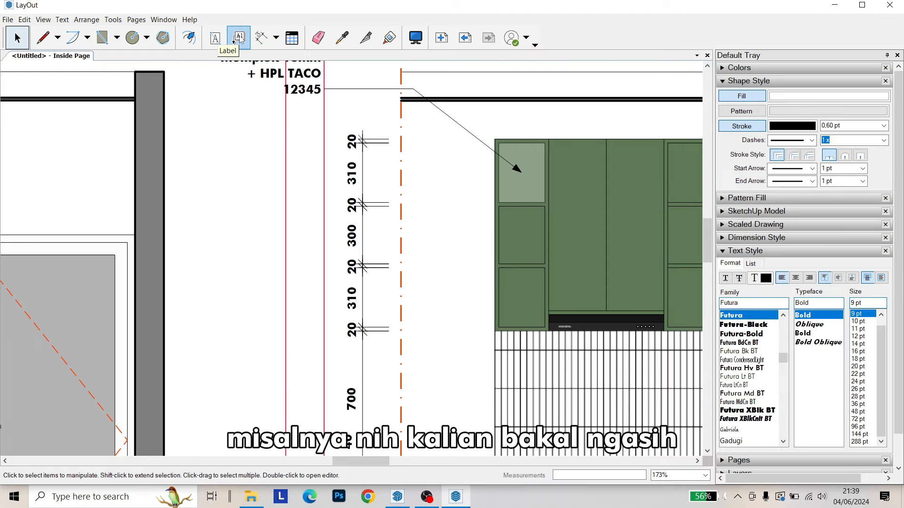
left_click(240, 37)
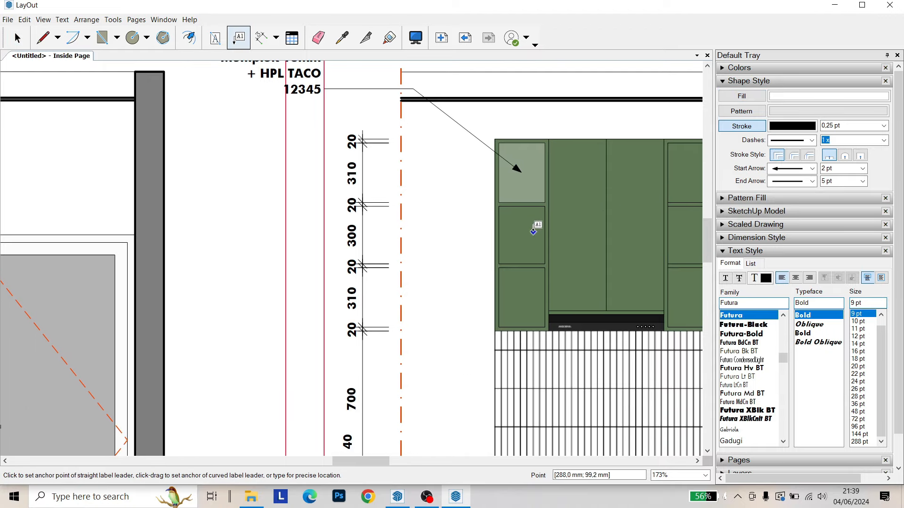
key("space")
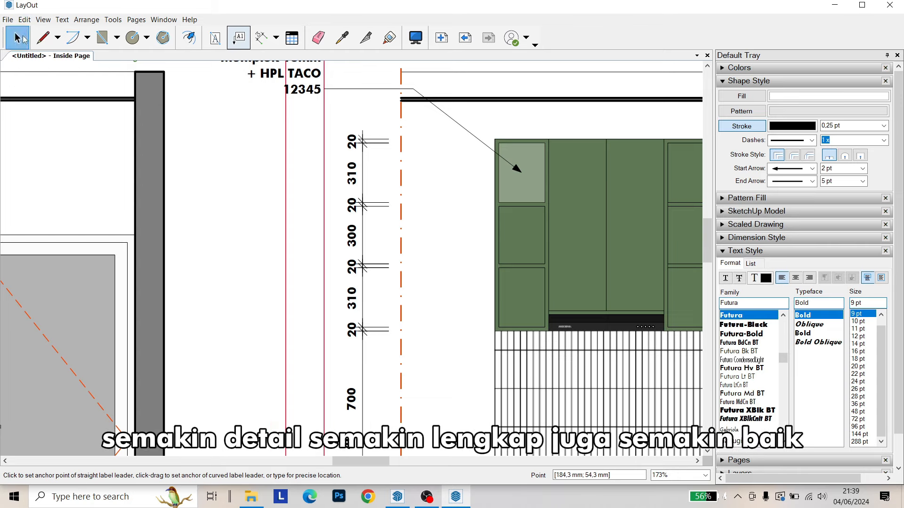
Copy the Multiplek label straight down so its arrow points at the wall cabinet's middle compartment
middle_click_drag(327, 102, 331, 130)
left_click(338, 118)
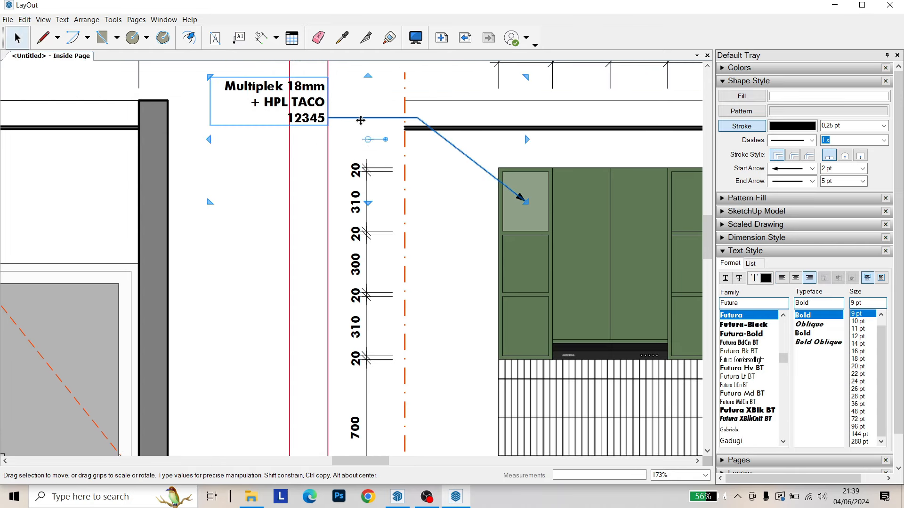
left_click_drag(442, 137, 443, 204)
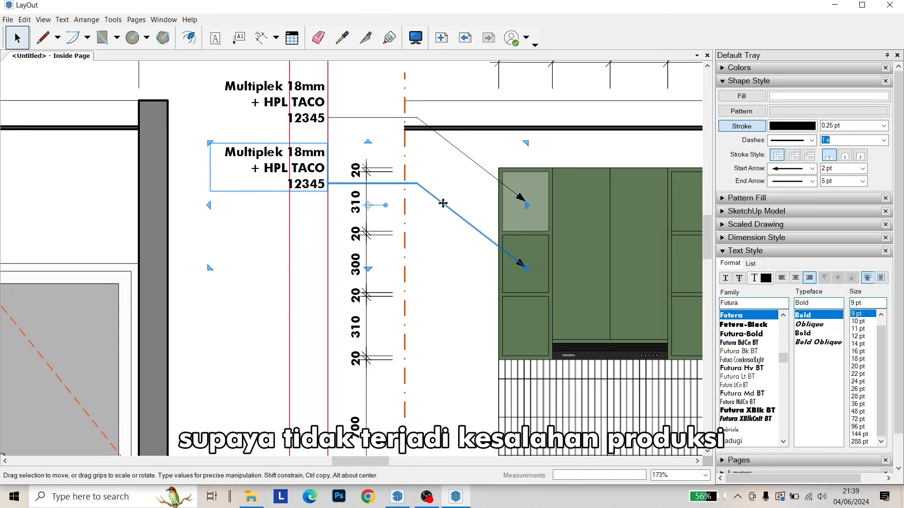
key("Escape")
Replace the copied label's text with "LED Strip" and "3000K" on a second line
double_click(267, 153)
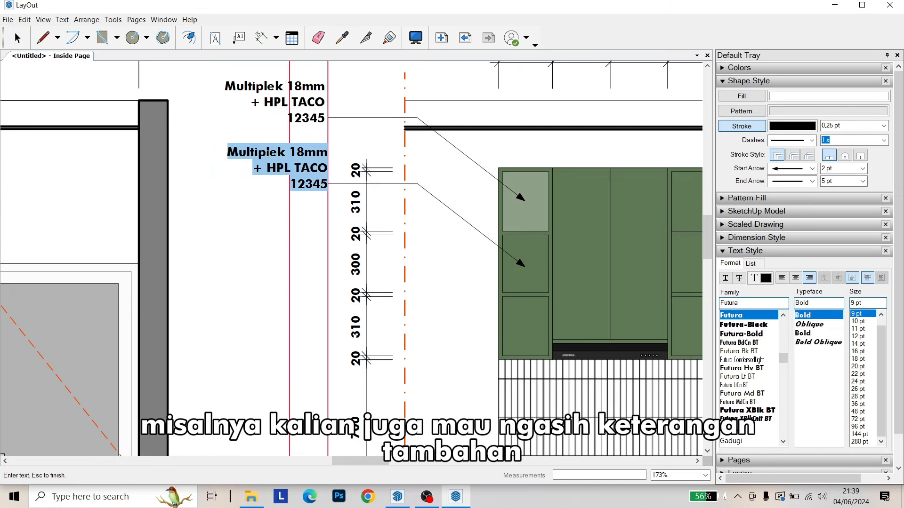
type("LED")
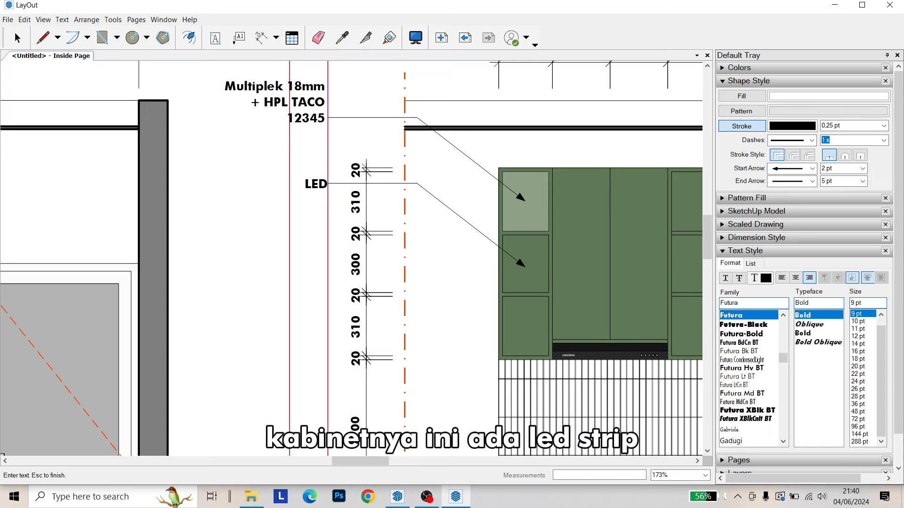
type(" S")
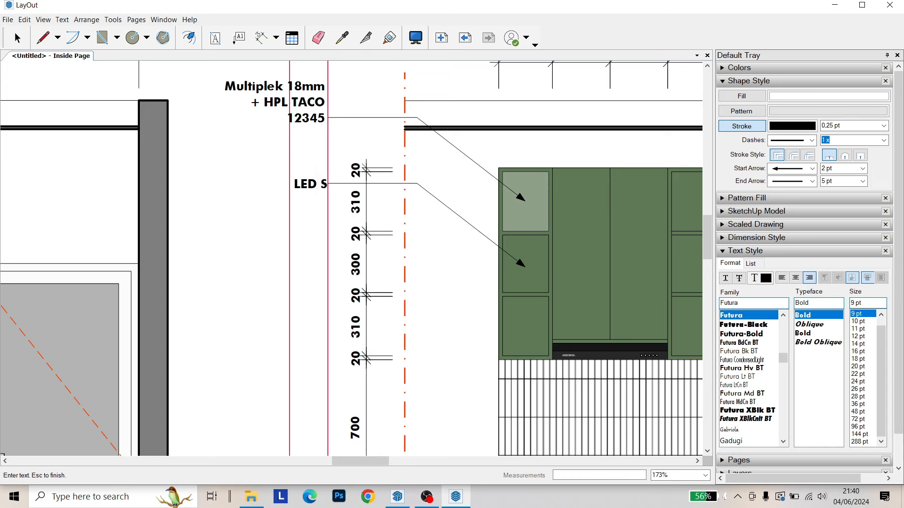
type("trip")
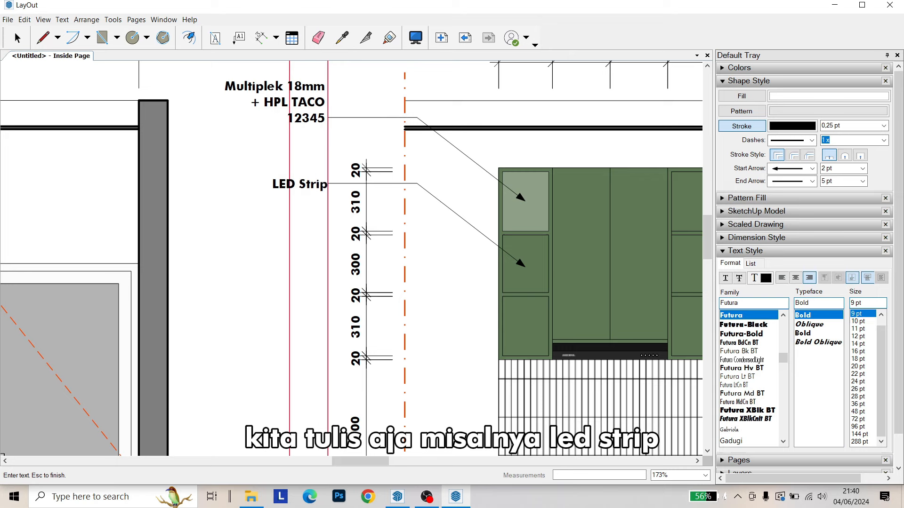
key("BackSpace")
type("p")
key("Return")
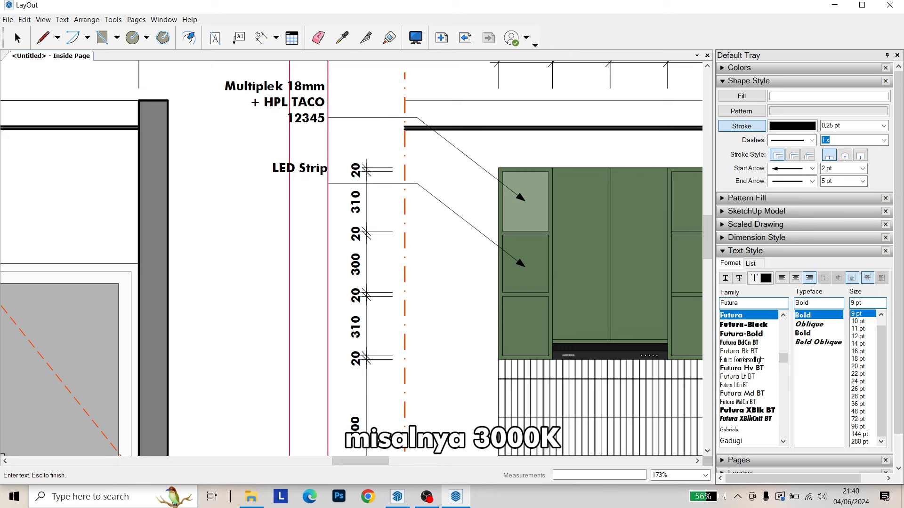
type("3000K")
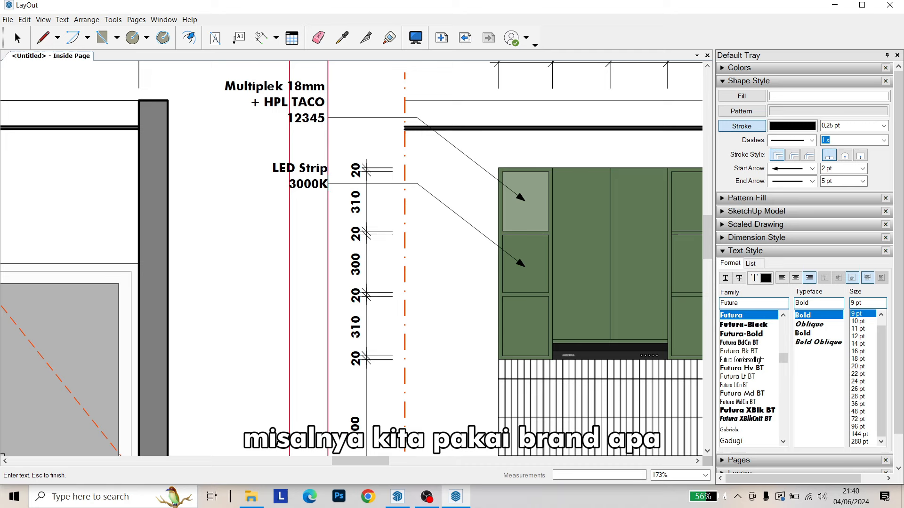
Append "Ex. Philips" to the label's second line, add "ke arah bawah" as a third line, and finish the text
type(" Ex.")
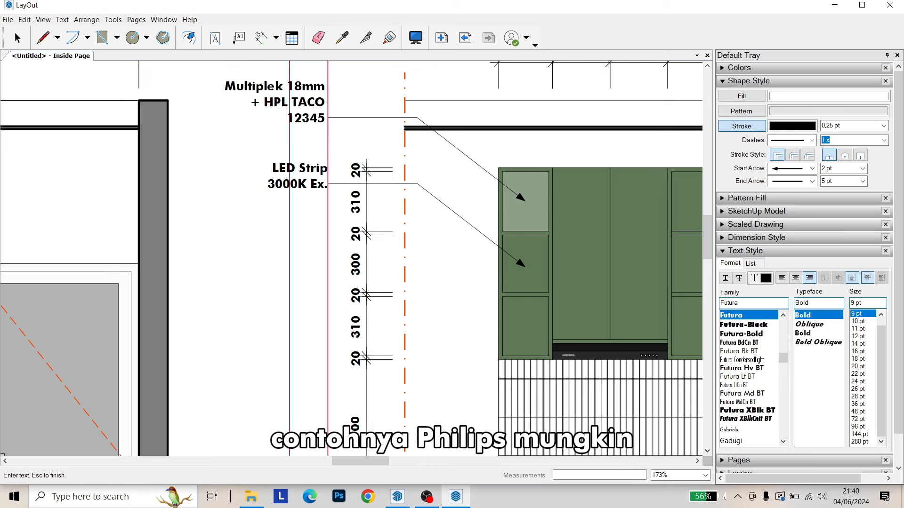
type(" Phili")
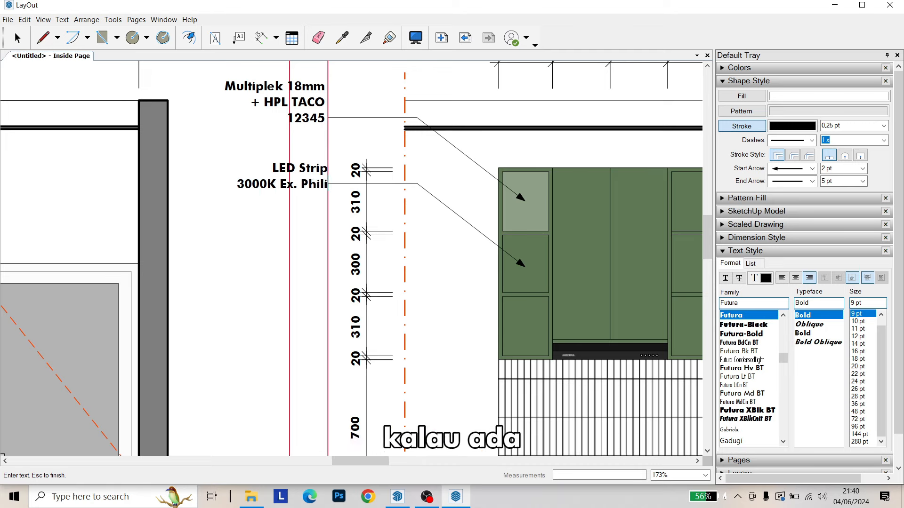
type("ps")
key("Return")
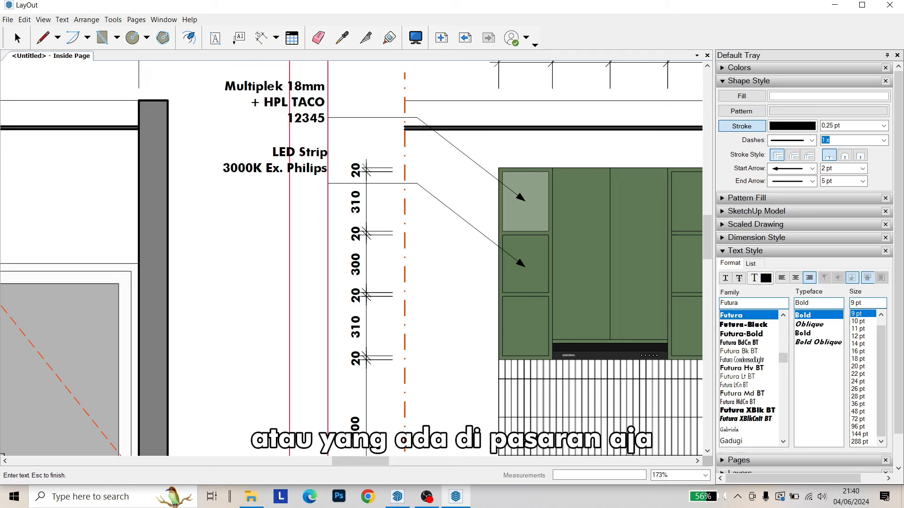
type("ke arag")
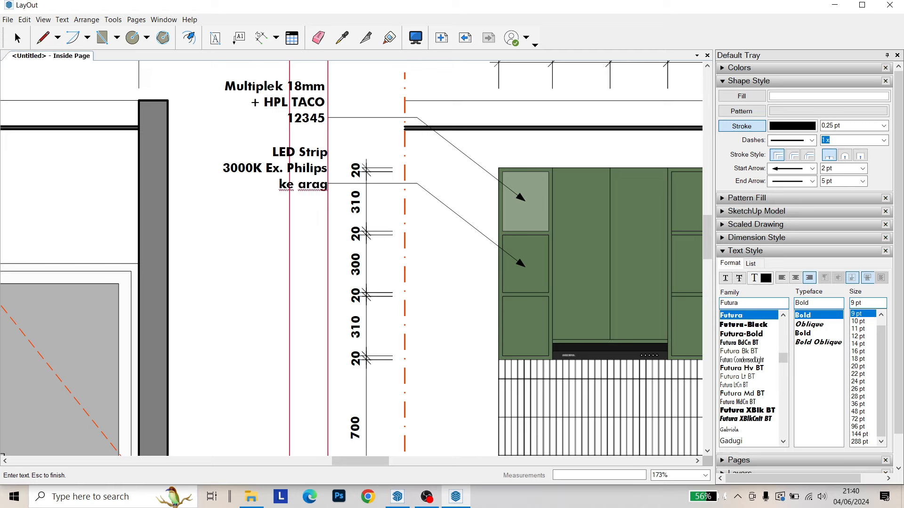
key("BackSpace")
type("h bawah")
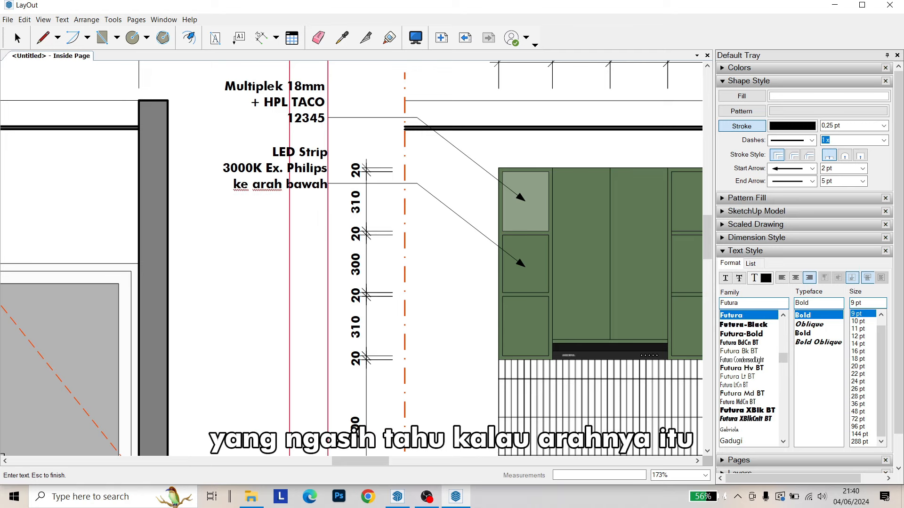
key("Escape")
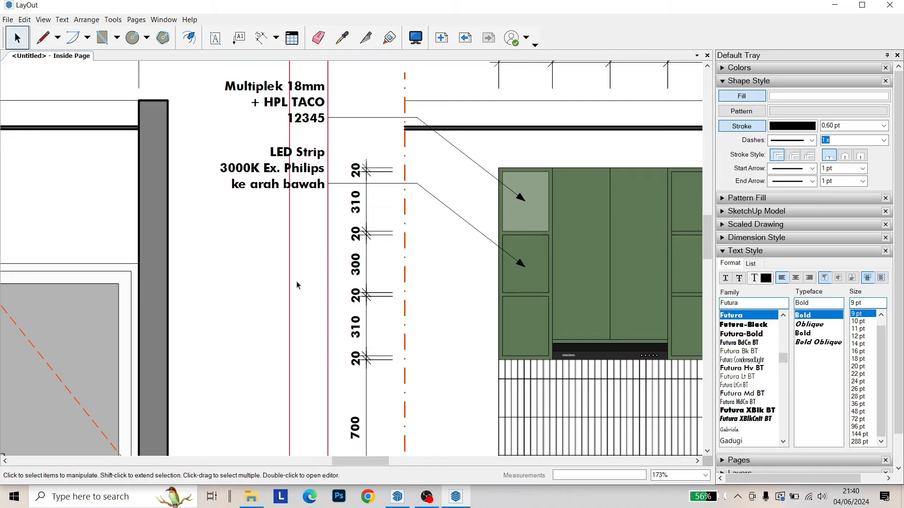
scroll(295, 281, "down", 2)
scroll(403, 268, "up", 2)
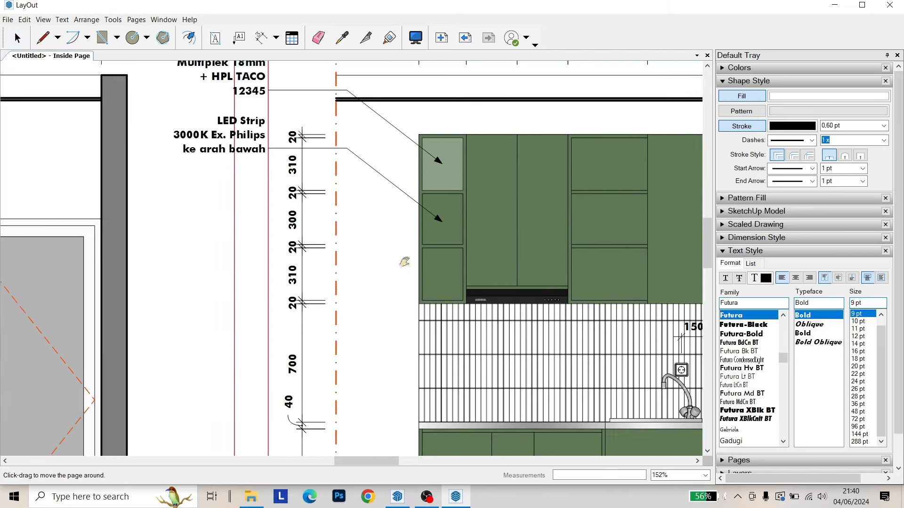
Copy the LED Strip label straight down so its arrow points at the backsplash tiles
mouse_move(442, 279)
middle_mouse_down()
mouse_move(442, 250)
mouse_move(463, 306)
mouse_move(462, 284)
middle_mouse_up()
left_click(247, 115)
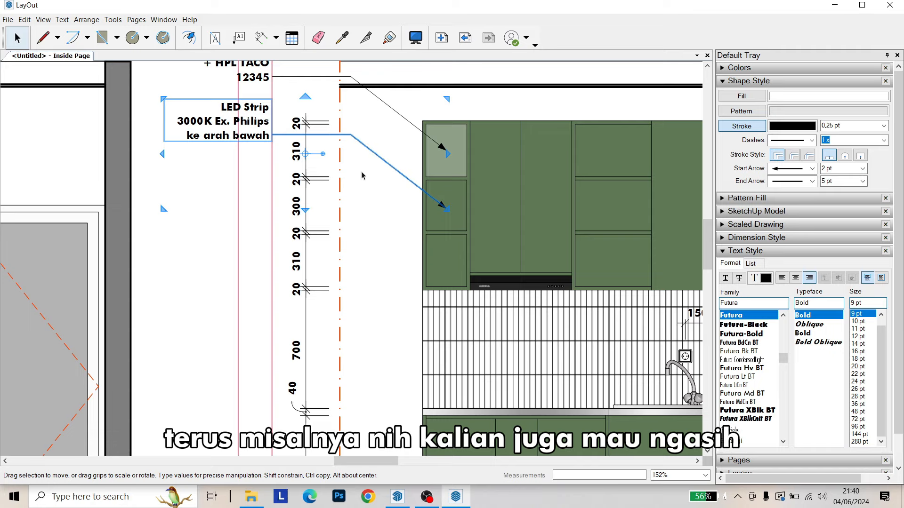
middle_click_drag(466, 358, 458, 334)
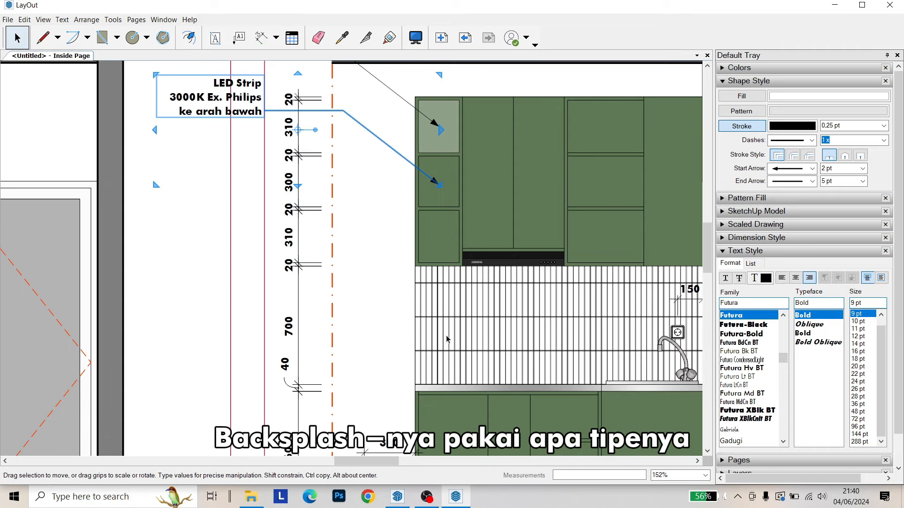
middle_click_drag(333, 222, 339, 248)
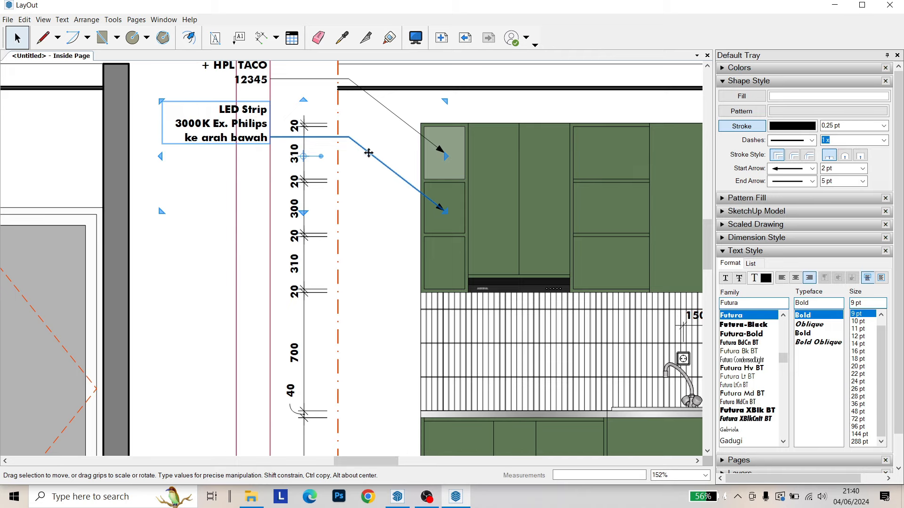
left_click_drag(368, 152, 368, 298)
Replace the copied backsplash label's whole text with "Mozaik Tiles"
double_click(225, 269)
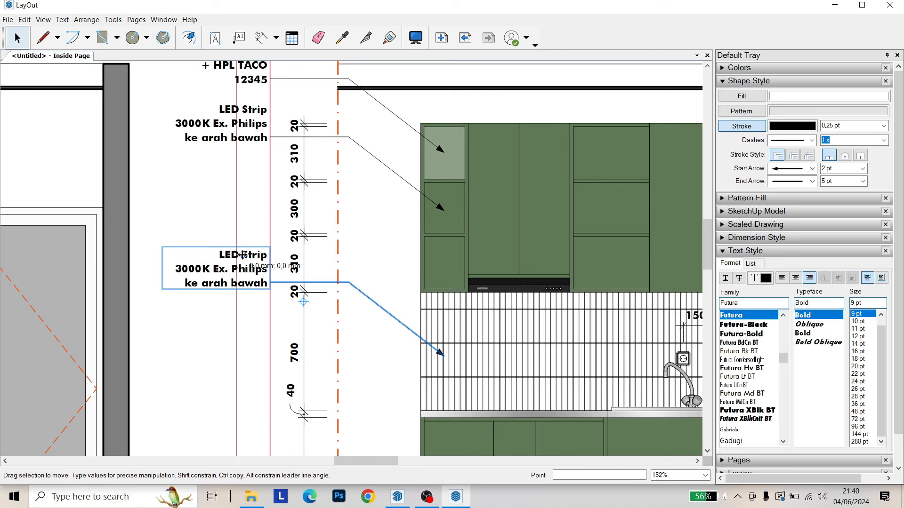
key("ctrl+a")
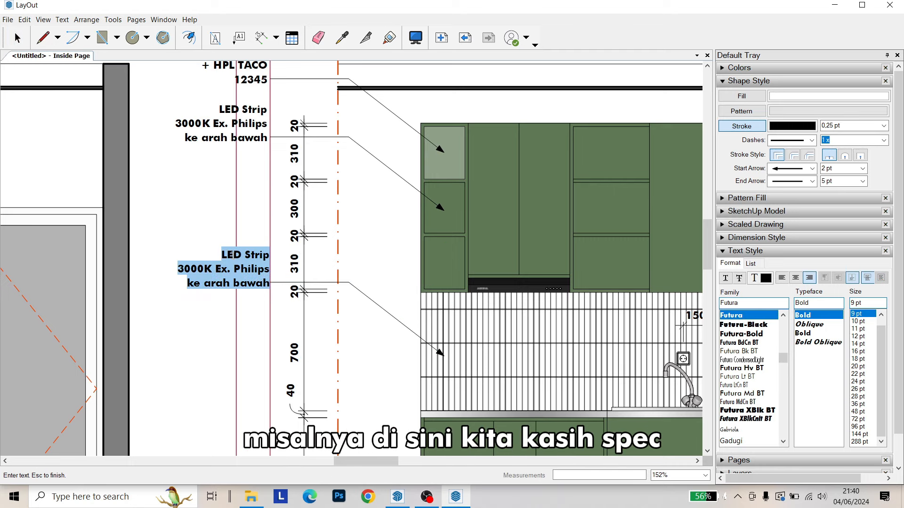
type("Mozai")
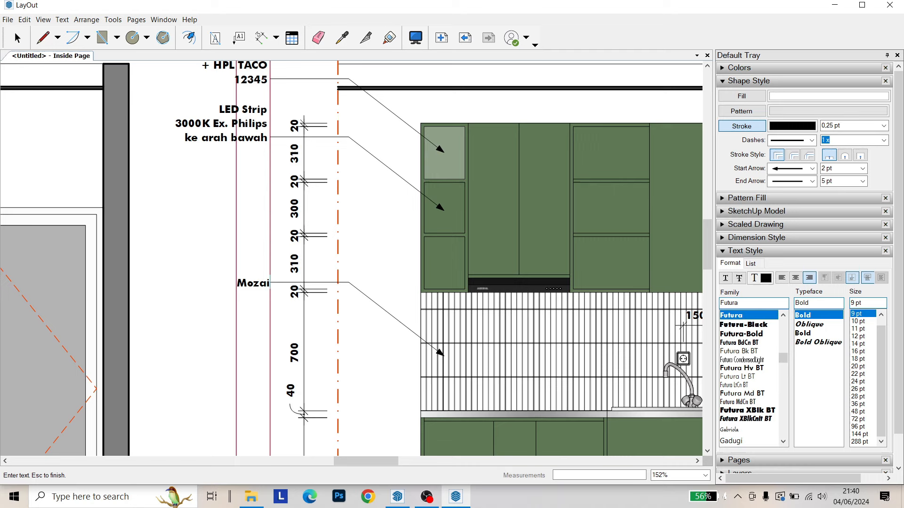
type("k Tiles")
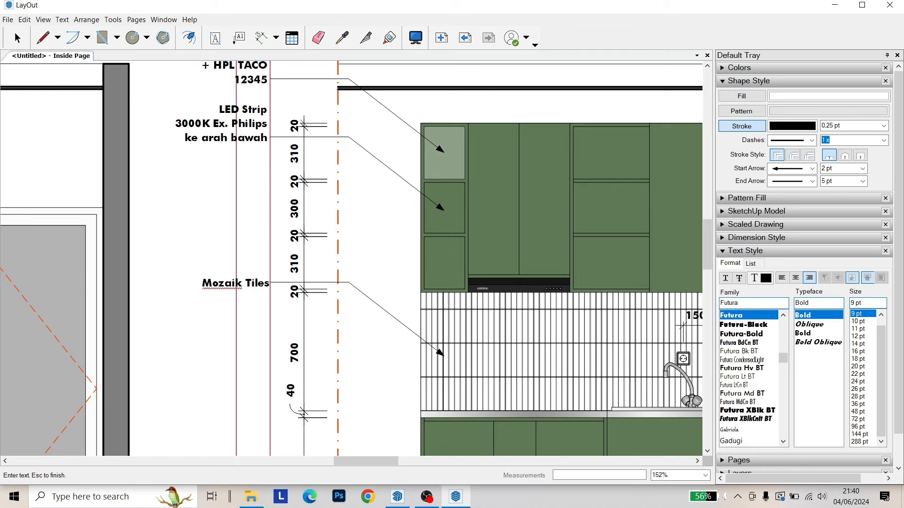
Add "Size. 300x5mm" as the second line of the backsplash label
key("Return")
type("Size")
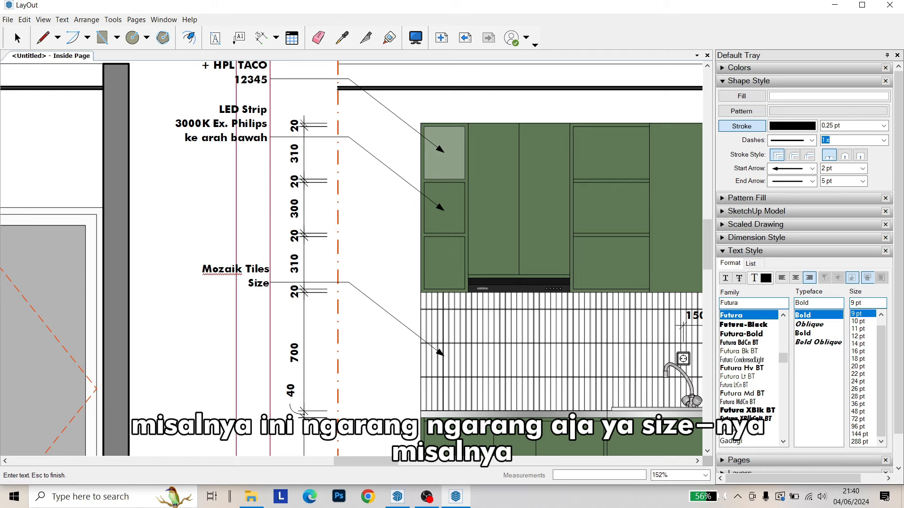
type(".")
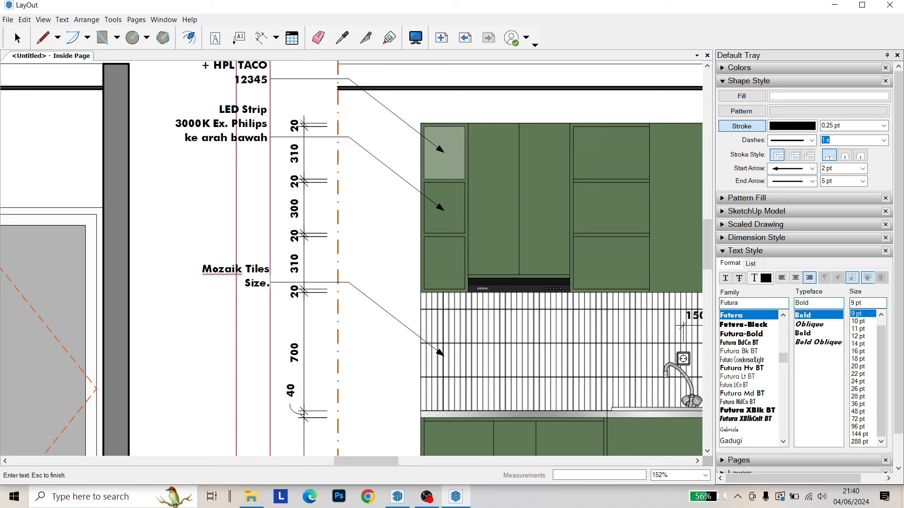
type(" 30")
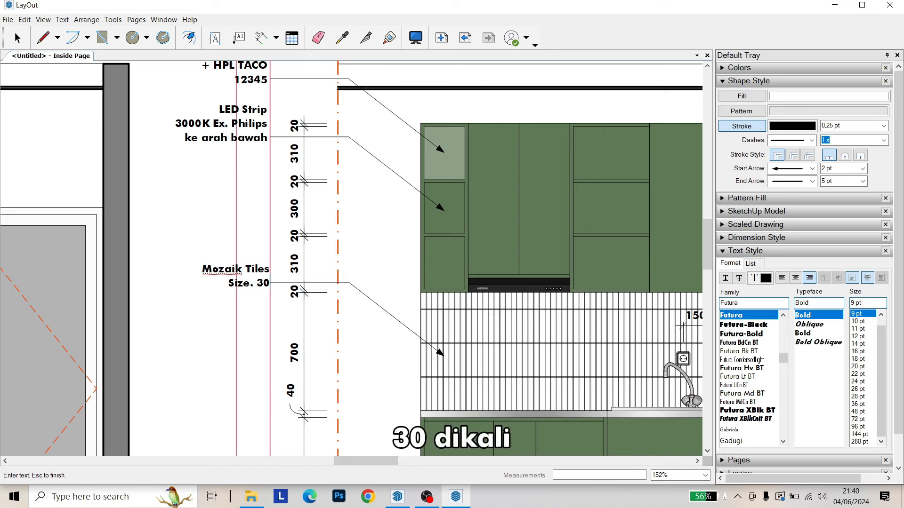
type("x10")
key("BackSpace")
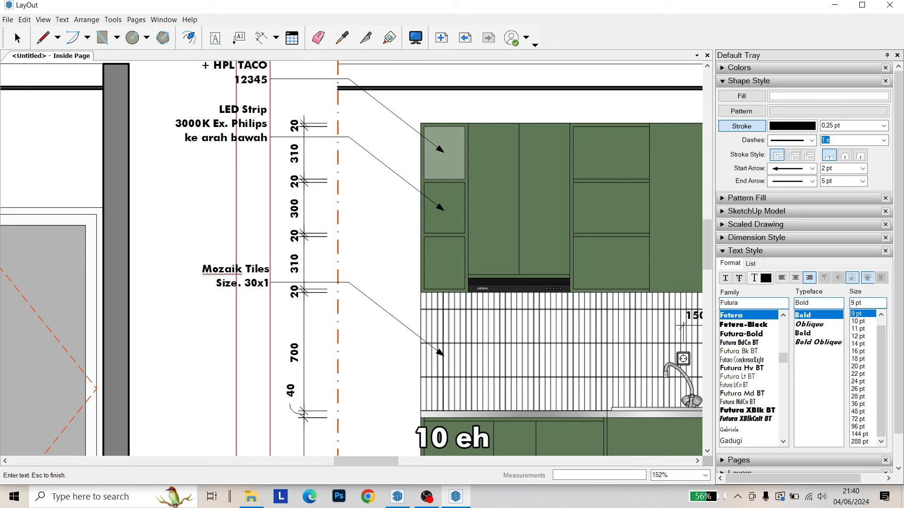
key("BackSpace")
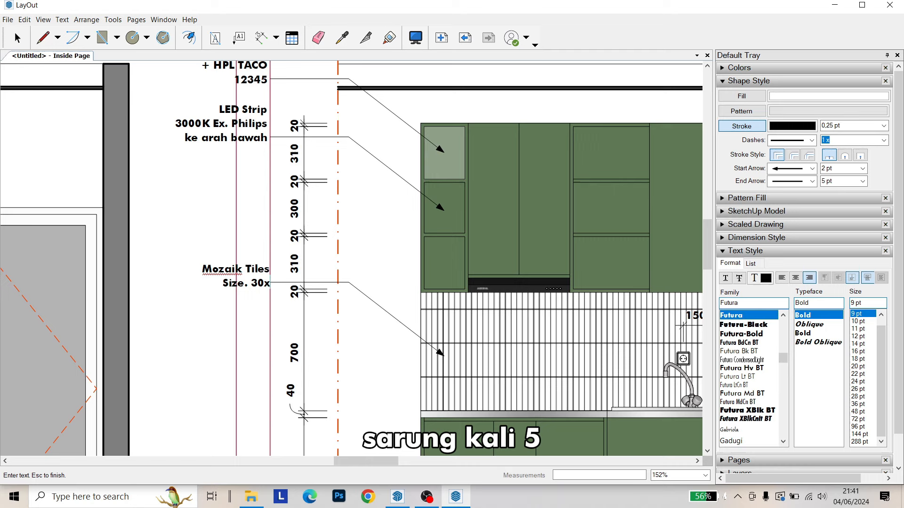
type("5")
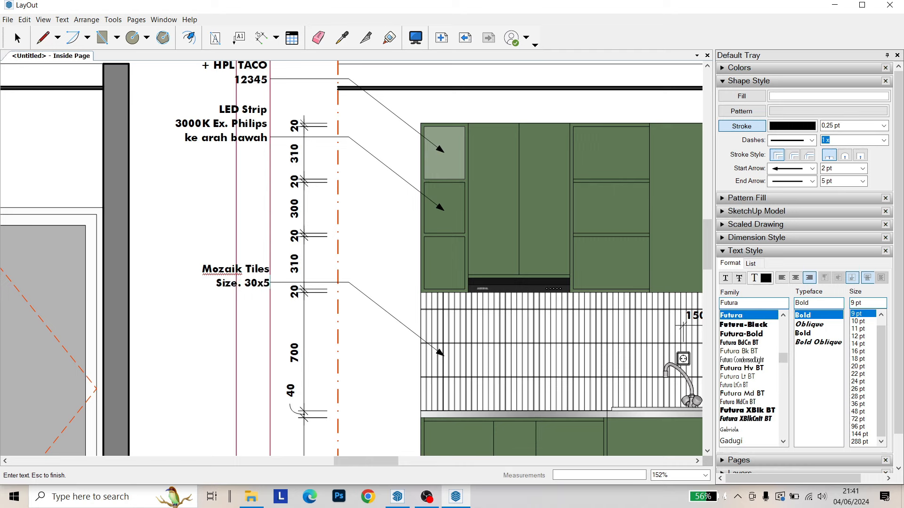
type("mm")
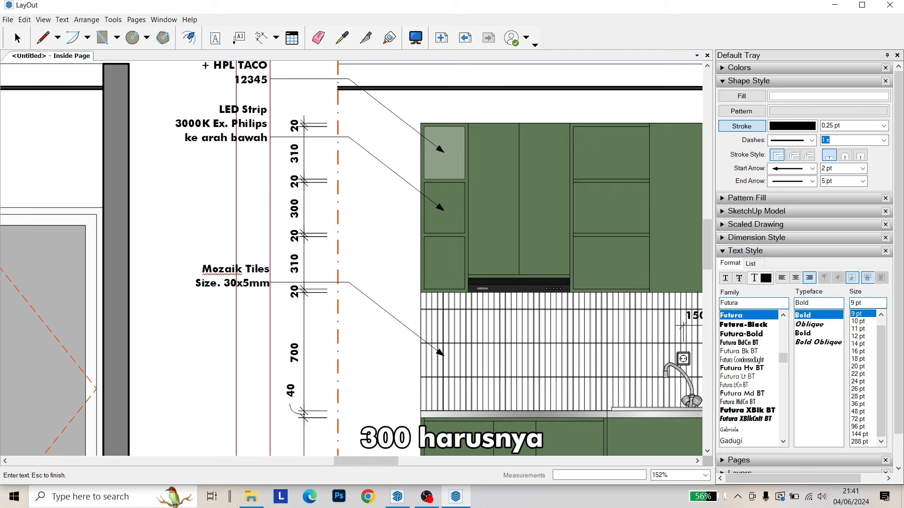
type("0")
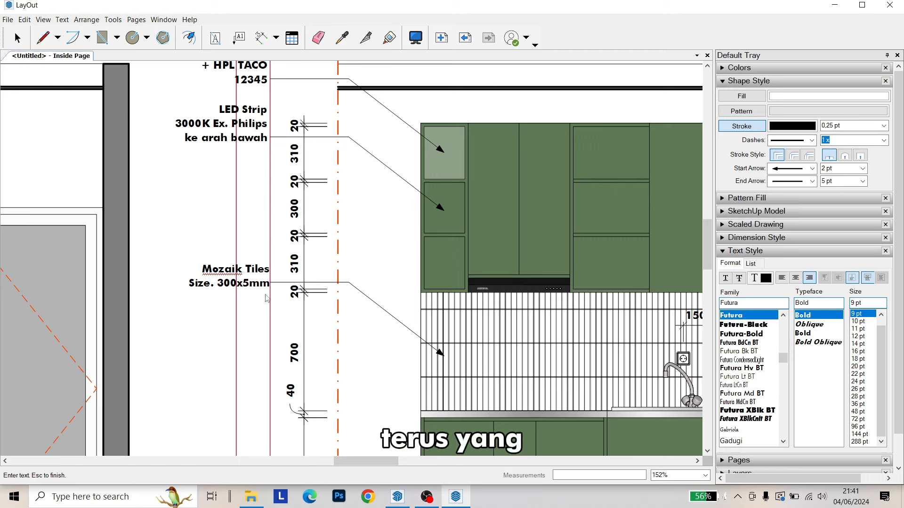
Add "glossy finish" as the third line of the Mozaik Tiles label and finish the text
key("Return")
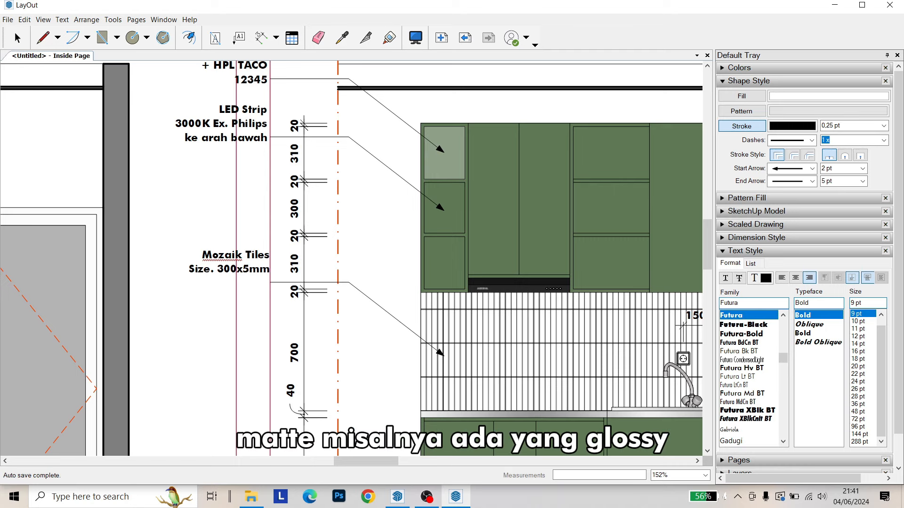
type("glossy")
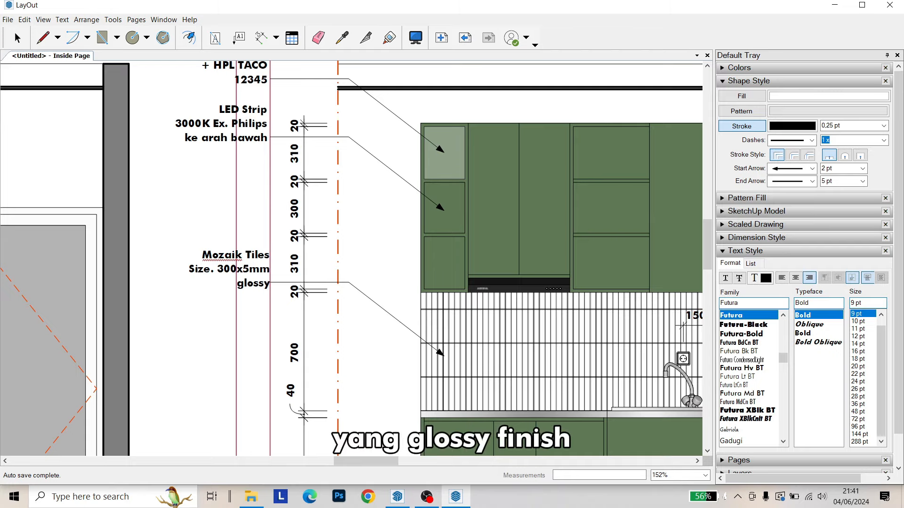
type(" finish")
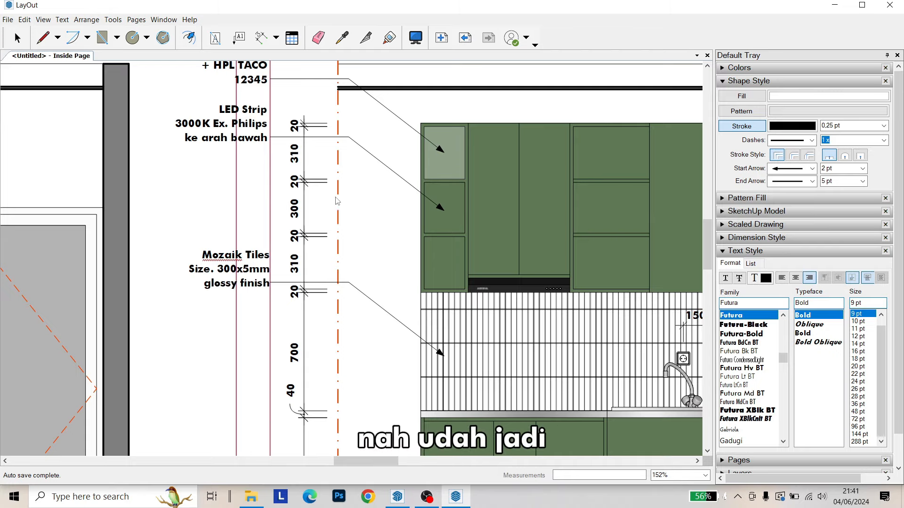
key("Escape")
Review the dimensions and description labels across both kitchen elevations
scroll(362, 223, "down", 4)
scroll(369, 316, "up", 2)
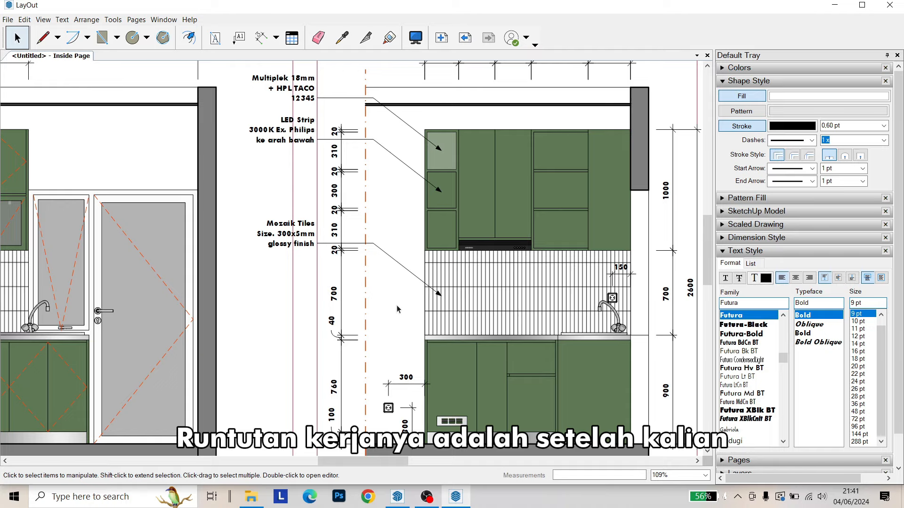
scroll(397, 312, "down", 2)
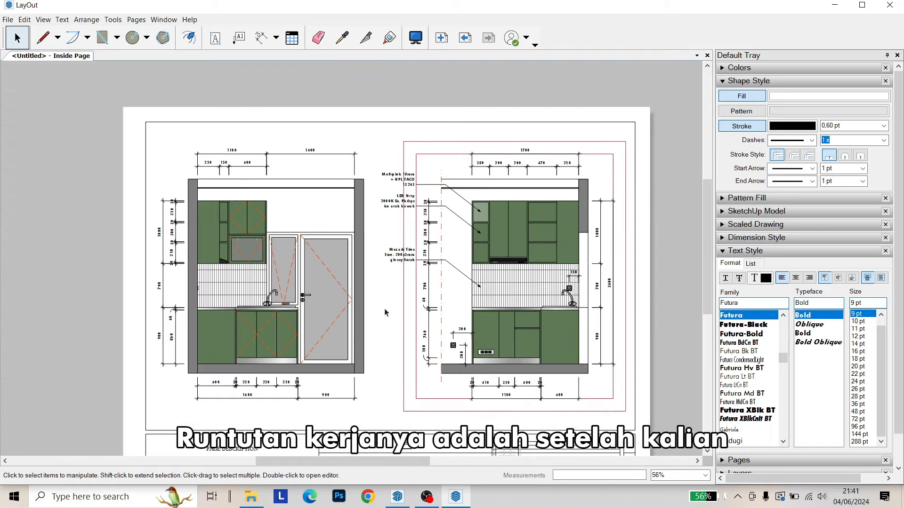
scroll(199, 273, "up", 1)
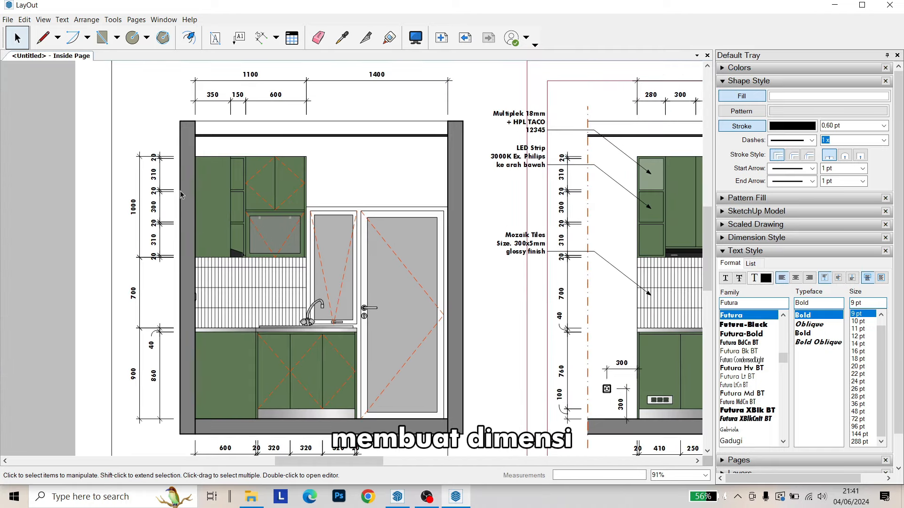
middle_click_drag(321, 200, 262, 216)
middle_click_drag(411, 235, 319, 226)
middle_click_drag(417, 244, 397, 206)
scroll(503, 320, "up", 2)
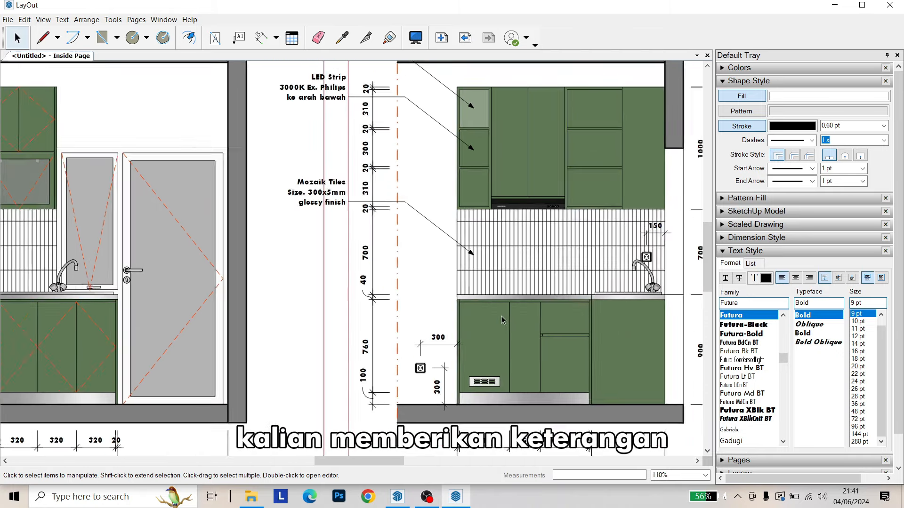
Copy the Mozaik Tiles label down so its arrow points at the vent grille in the base cabinet
left_click(320, 167)
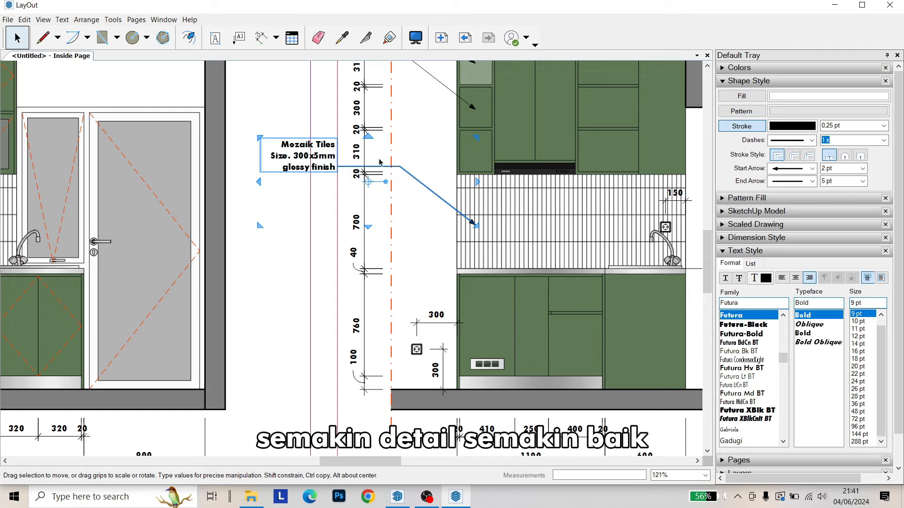
left_click_drag(400, 171, 414, 306)
scroll(319, 289, "up", 2)
Replace the copied label's text with "Ventilasi gas" and "stainless" on a second line, and finish the text
double_click(318, 288)
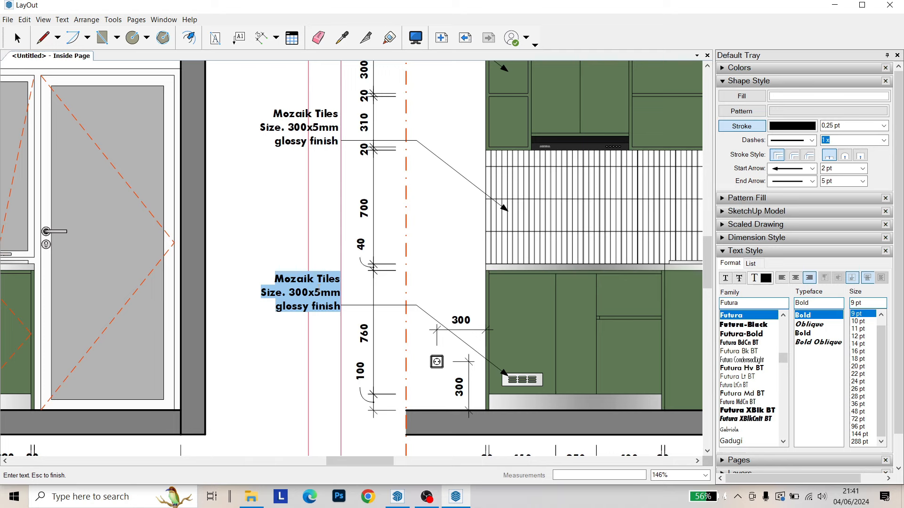
type("Vebtuk")
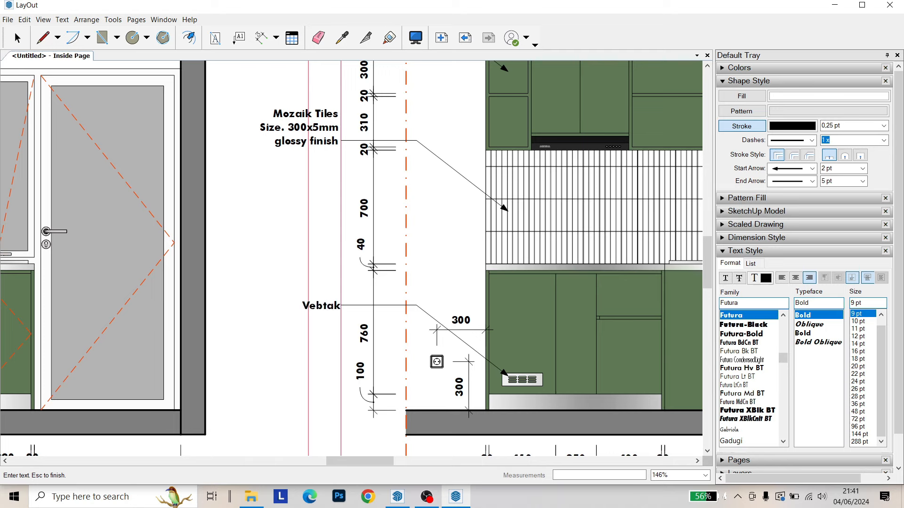
key("BackSpace")
key("BackSpace")
key("BackSpace")
key("BackSpace")
type("ntilasi gas")
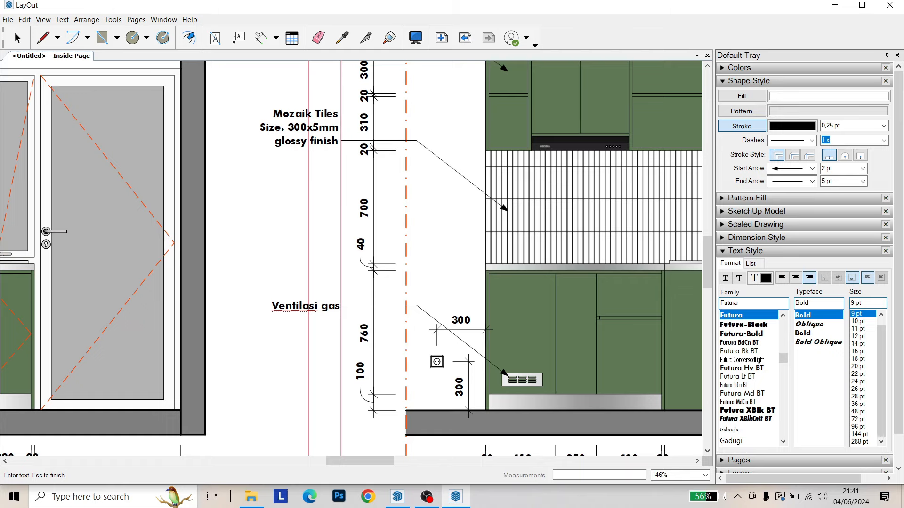
key("Return")
type("stainless")
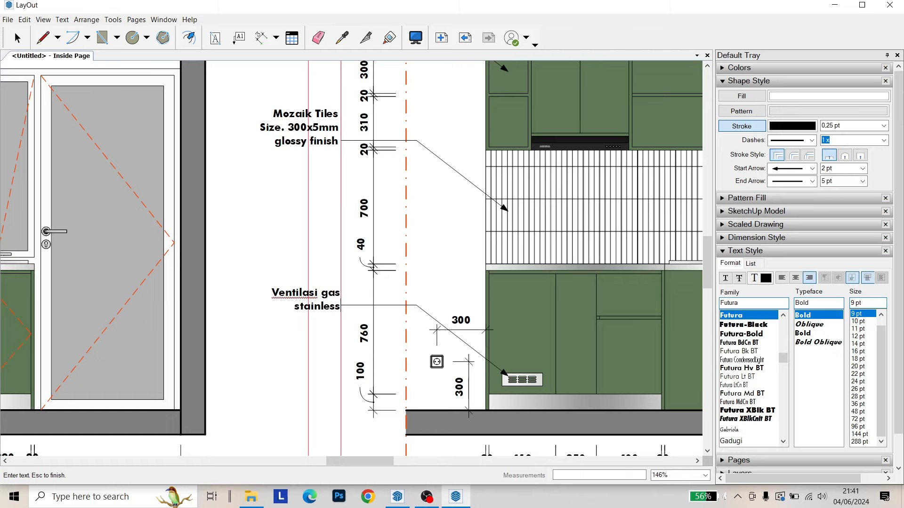
key("Escape")
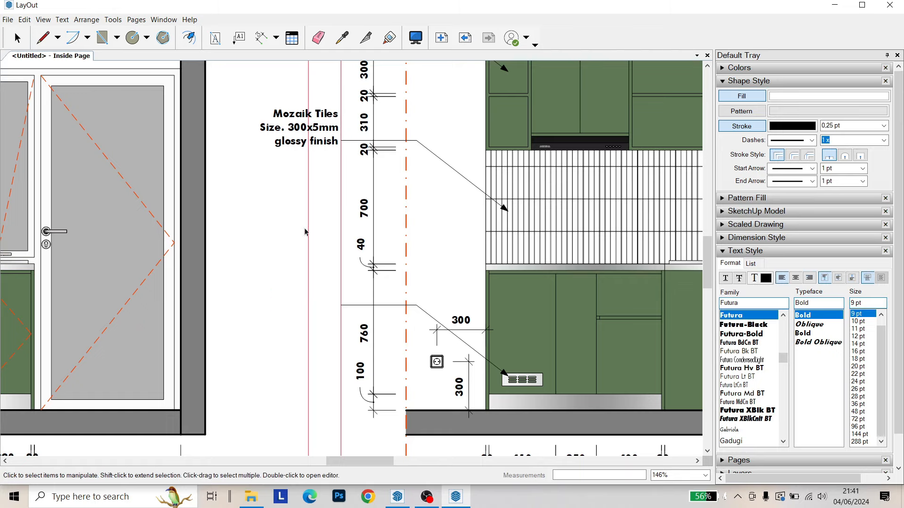
Examine the distance and height dimensions of the power sockets beside the base cabinet and above the sink
scroll(381, 362, "down", 5)
scroll(382, 362, "up", 2)
scroll(381, 361, "up", 2)
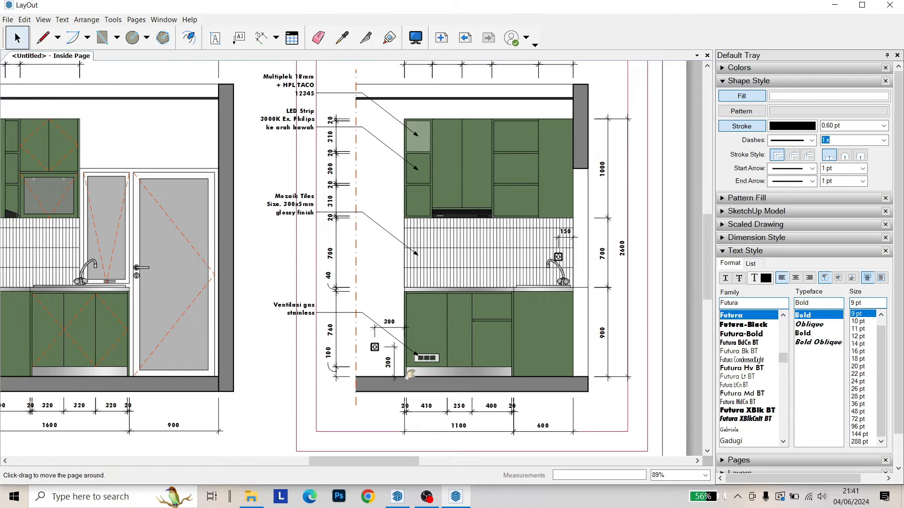
scroll(376, 365, "up", 9)
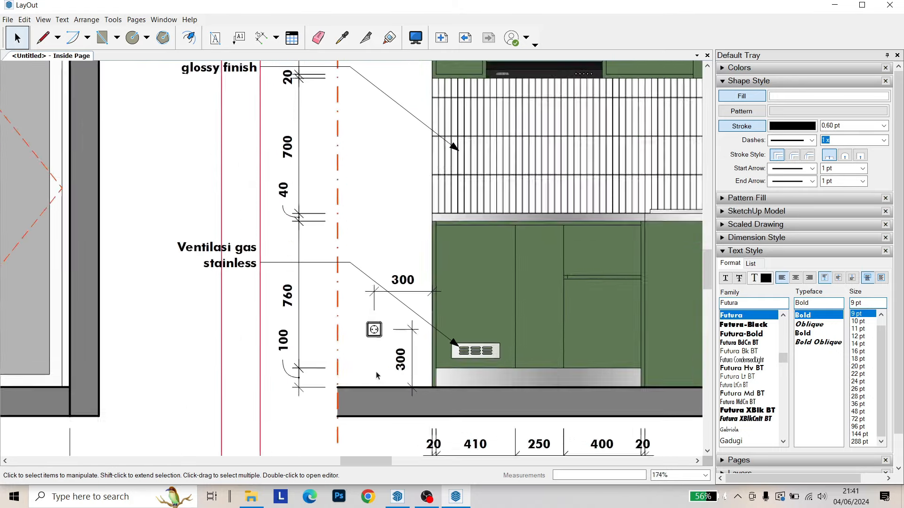
scroll(345, 329, "up", 8)
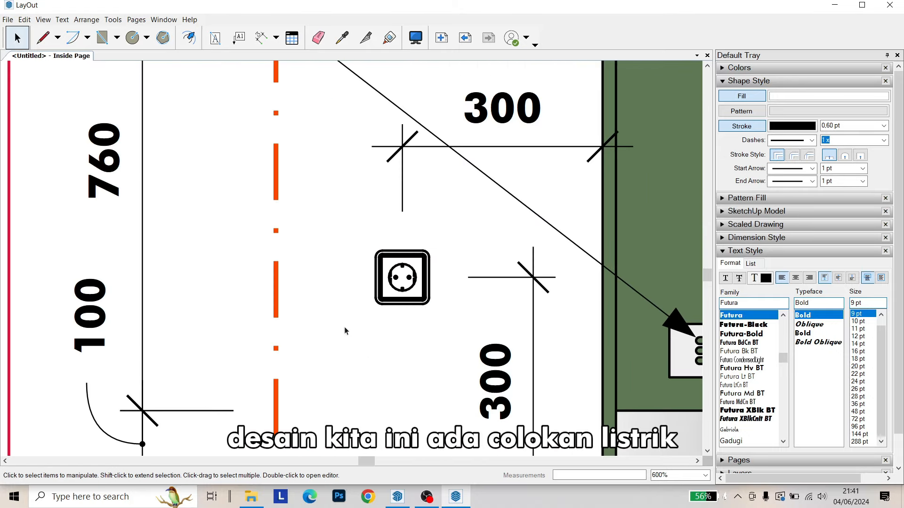
scroll(334, 246, "down", 5)
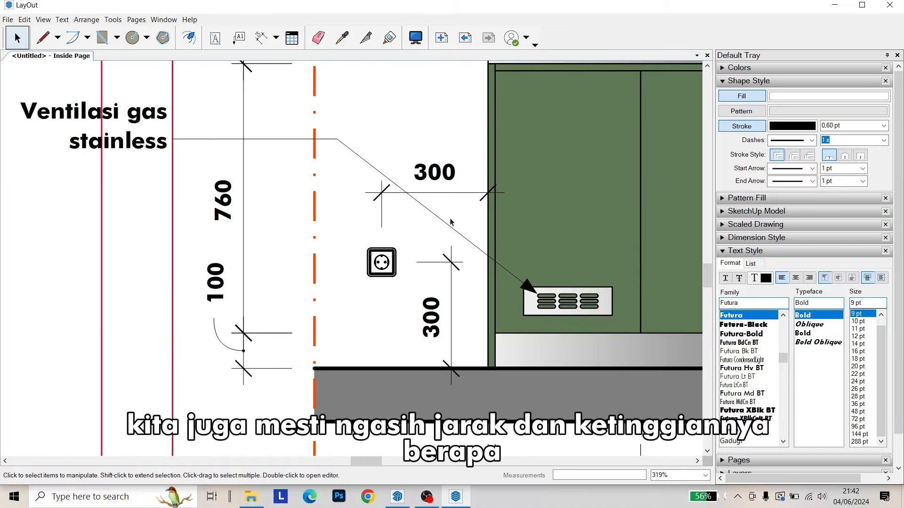
scroll(447, 194, "down", 3)
scroll(339, 345, "up", 4)
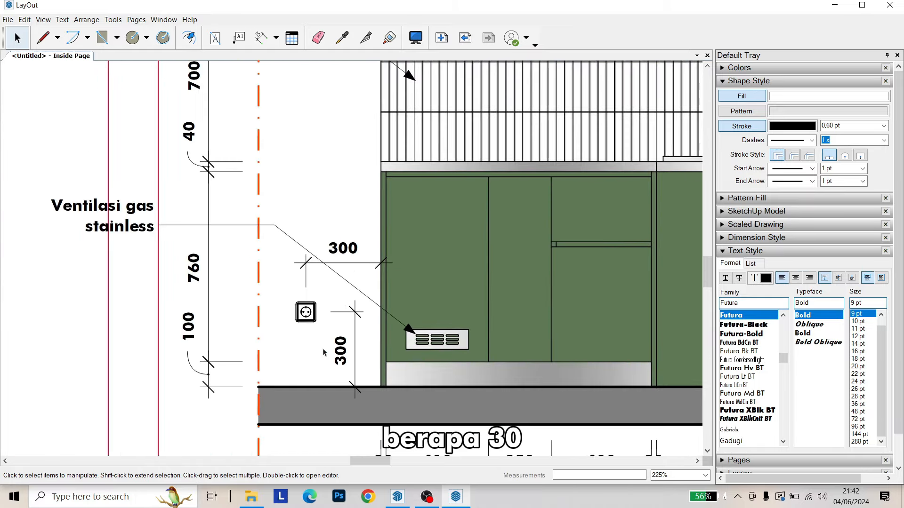
key("space")
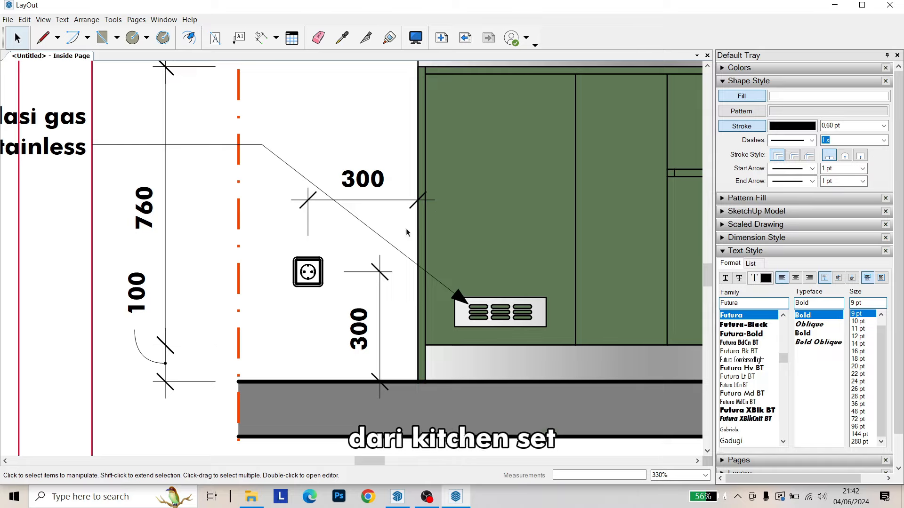
scroll(406, 232, "down", 3)
middle_click_drag(586, 96, 388, 221)
middle_click_drag(558, 144, 400, 222)
scroll(499, 214, "up", 3)
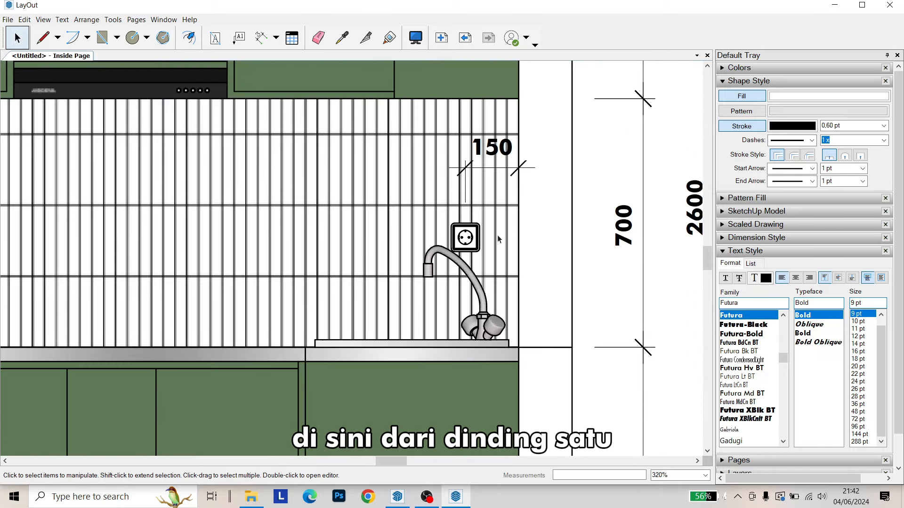
key("d")
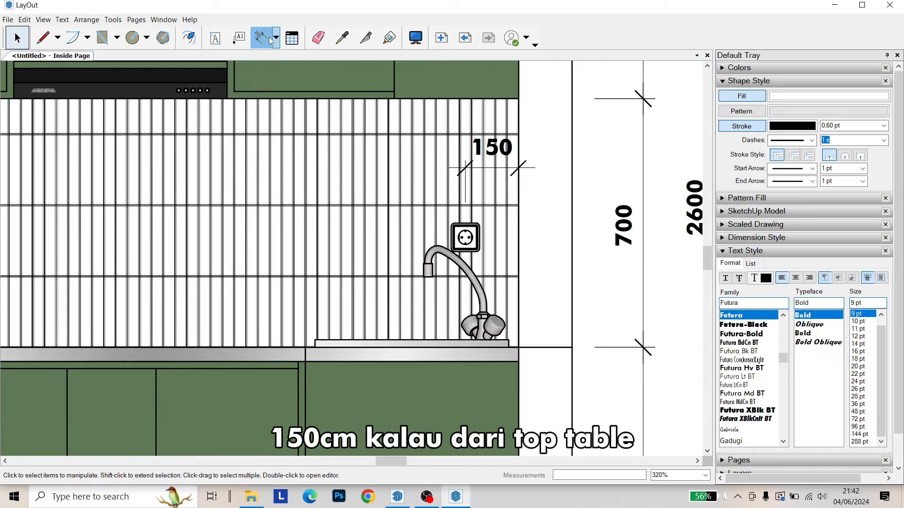
scroll(434, 239, "up", 1)
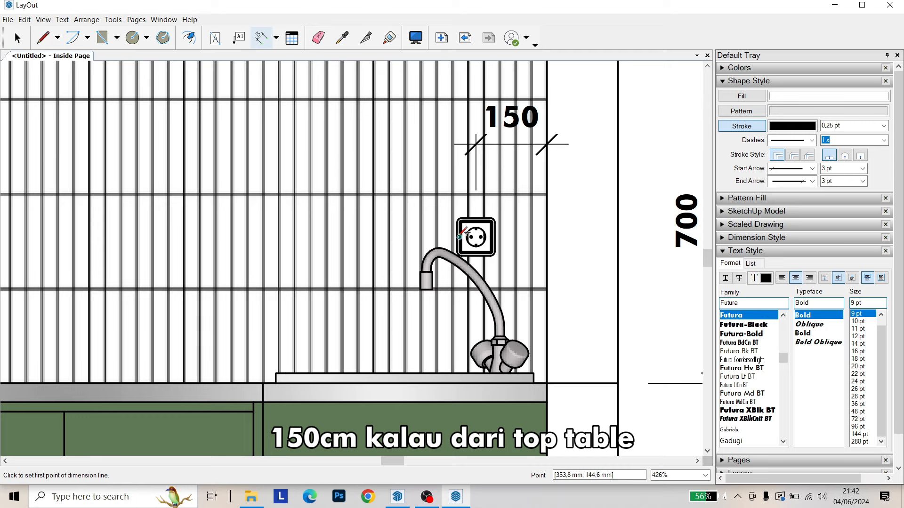
left_click(460, 235)
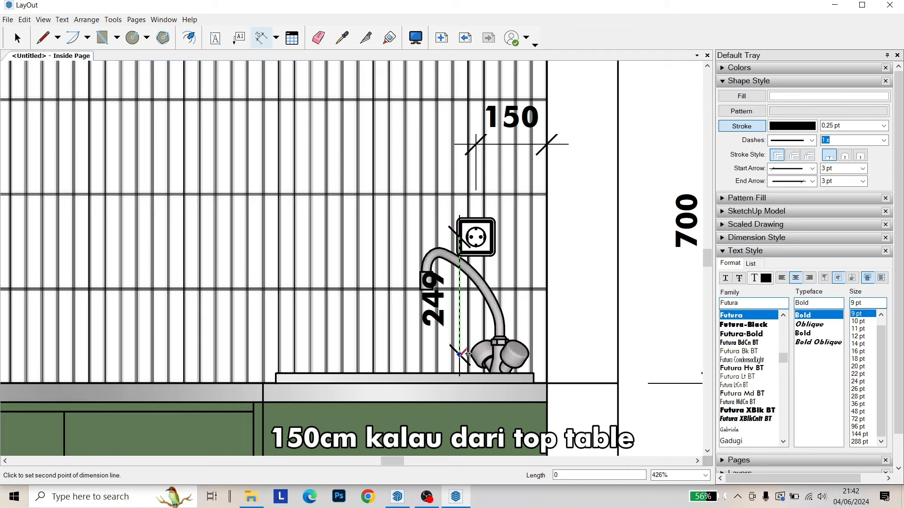
left_click(461, 379)
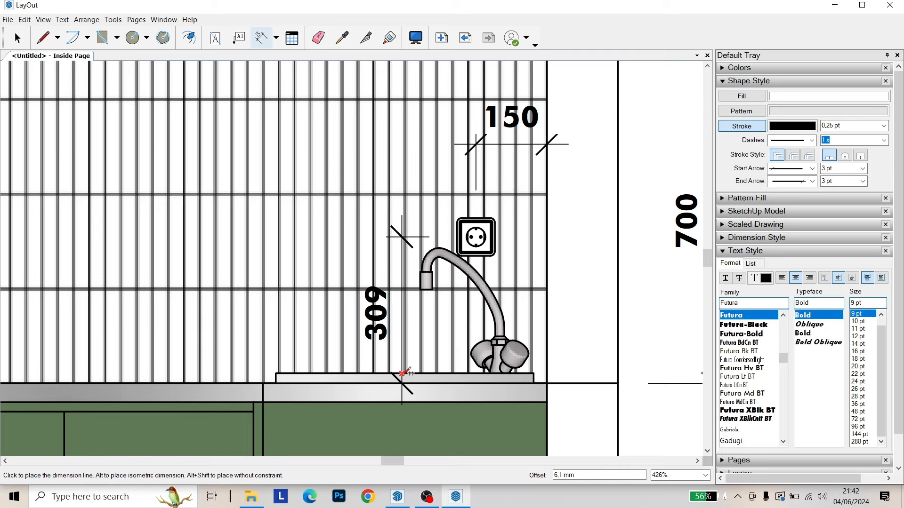
left_click(403, 372)
key("ctrl+z")
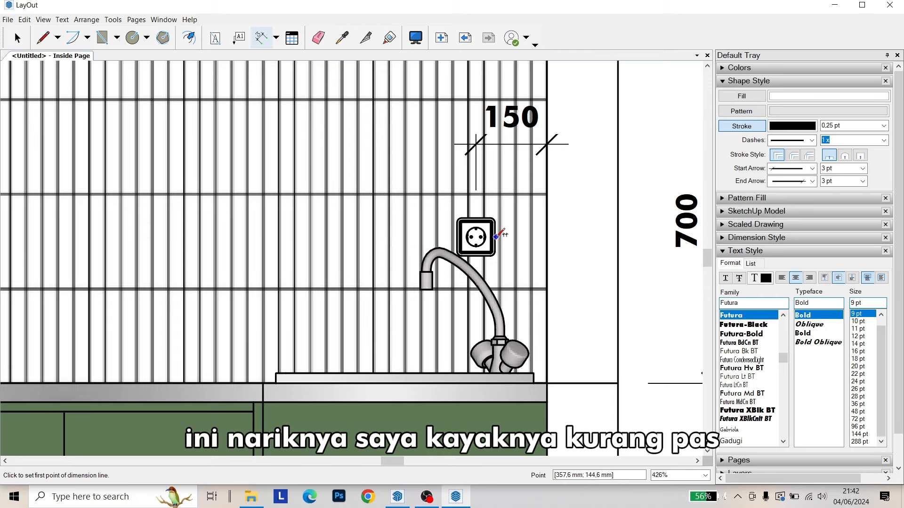
Dimension the height of the socket above the sink from the countertop, placing the dimension line outside the wall beside the 700 dimension
left_click(493, 236)
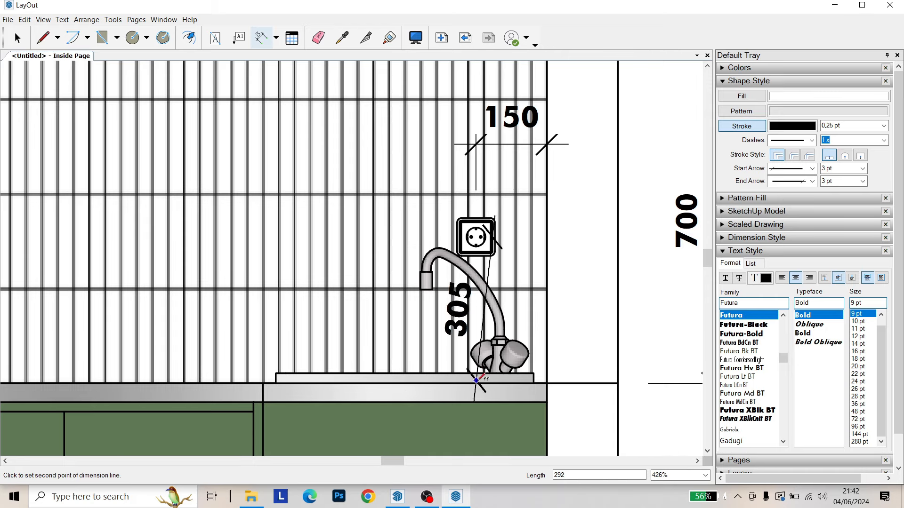
left_click(493, 382)
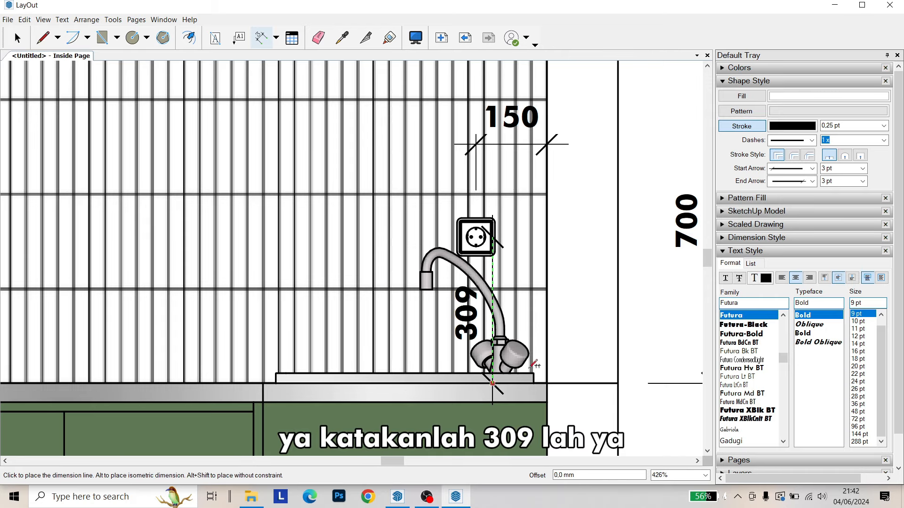
left_click(606, 283)
scroll(549, 257, "down", 7)
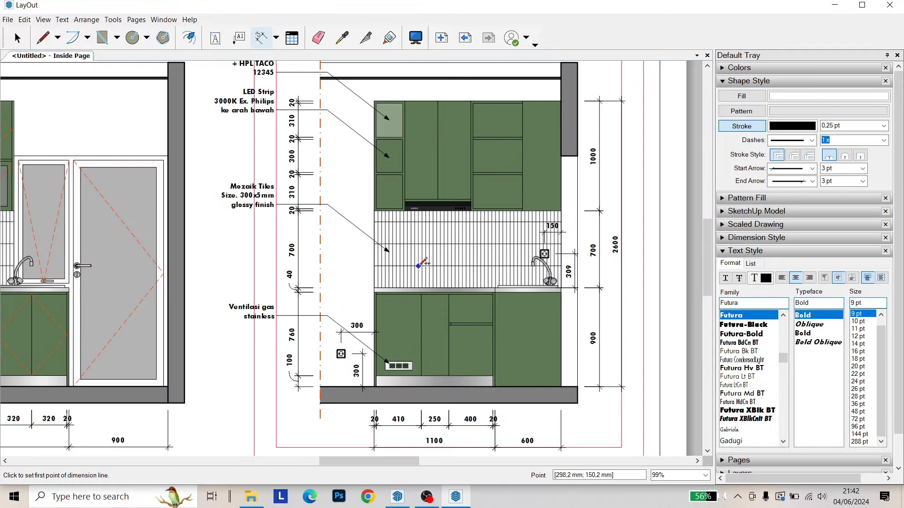
mouse_move(418, 267)
middle_mouse_down()
mouse_move(460, 204)
mouse_move(527, 247)
middle_mouse_up()
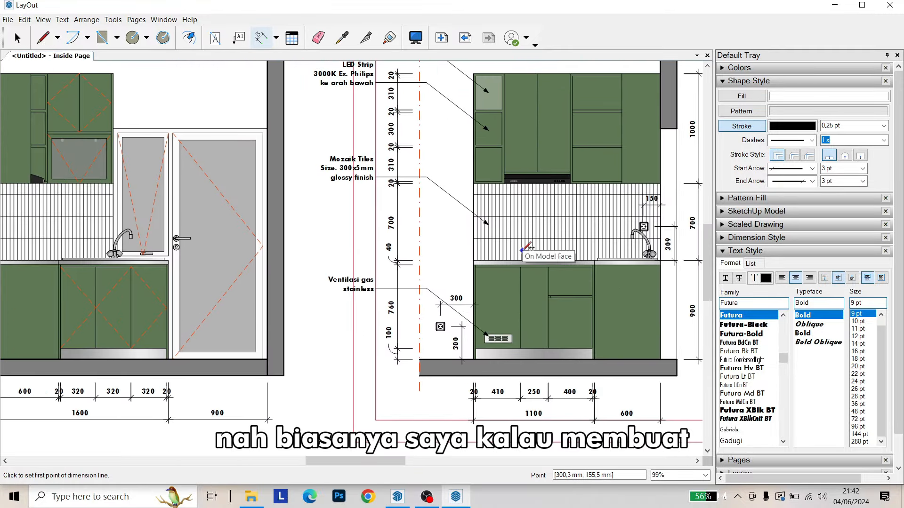
left_click(17, 38)
Delete the semi-transparent white overlay on the top compartment of the upper cabinet's narrow shelf column
scroll(503, 112, "up", 1)
scroll(503, 112, "up", 3)
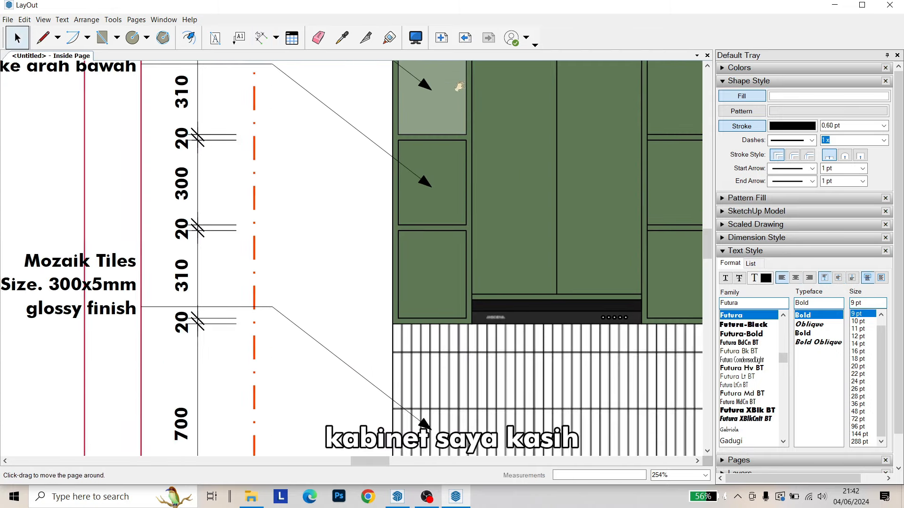
scroll(413, 122, "up", 1)
left_click(398, 135)
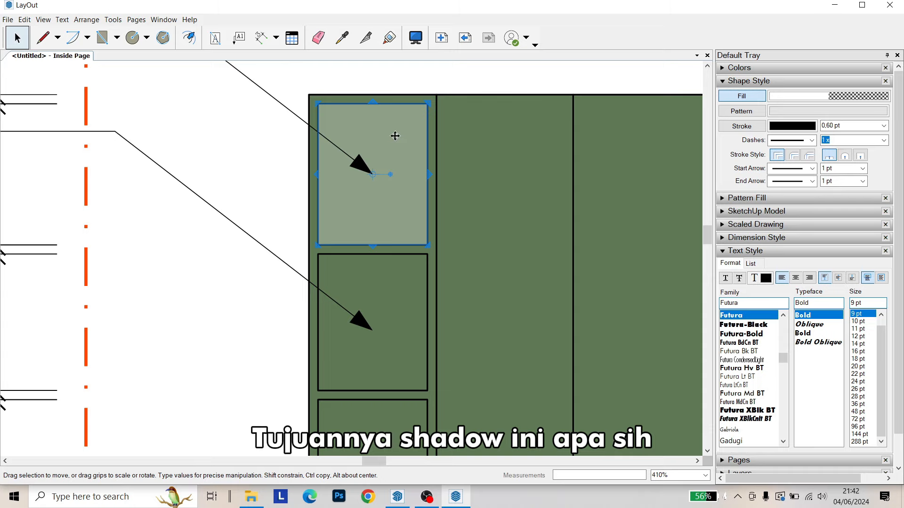
scroll(374, 176, "down", 5)
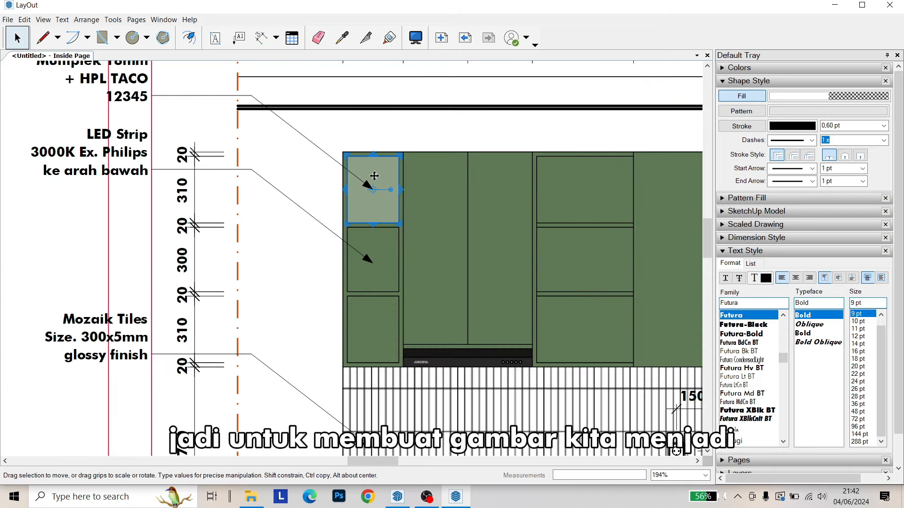
key("Delete")
scroll(381, 194, "down", 2)
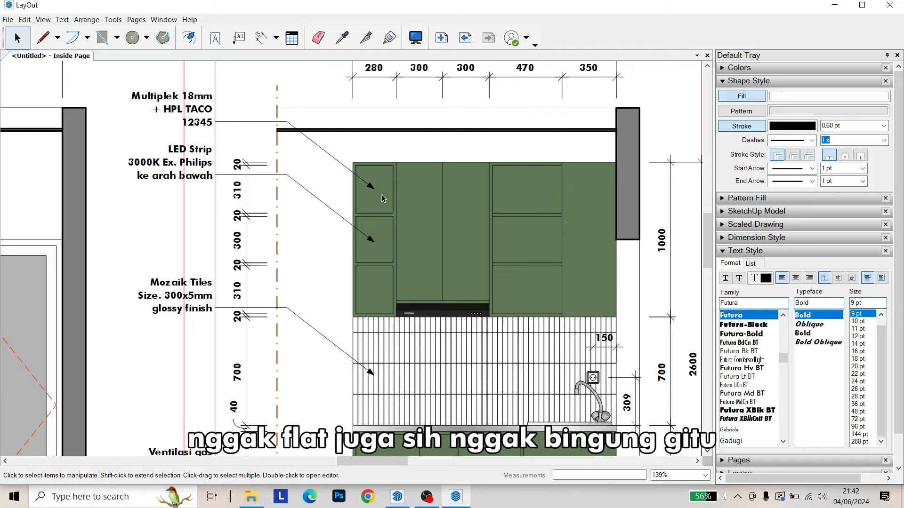
scroll(400, 203, "down", 3)
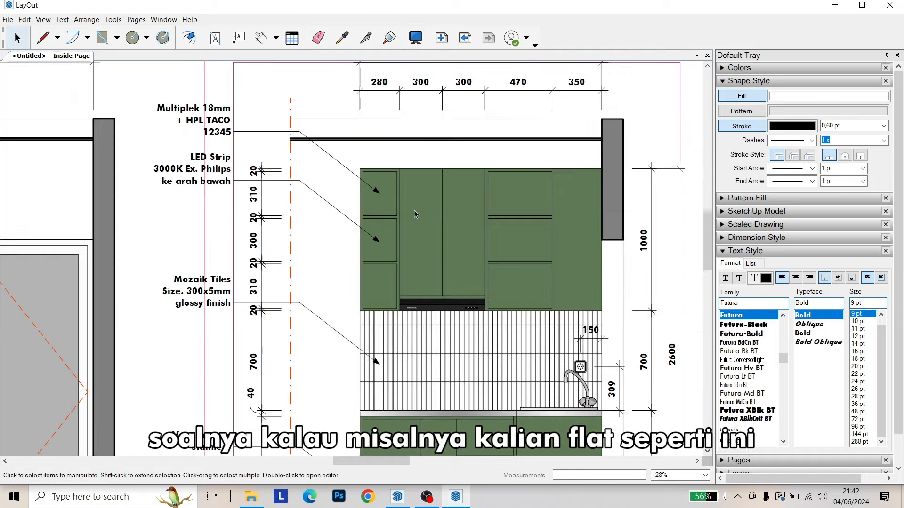
Draw a white-filled rectangle without stroke, about 12 by 15.5 mm, over the top compartment of the narrow shelf column
scroll(502, 219, "up", 2)
scroll(453, 238, "up", 5)
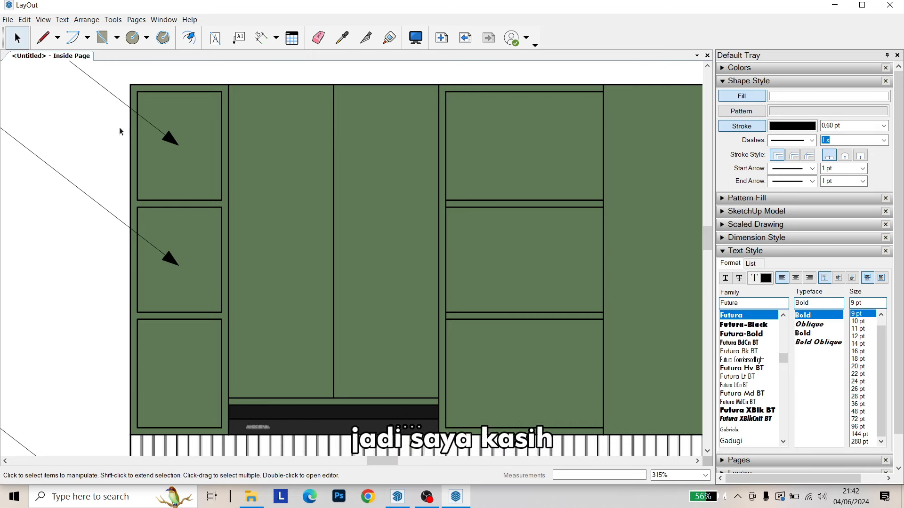
left_click(100, 40)
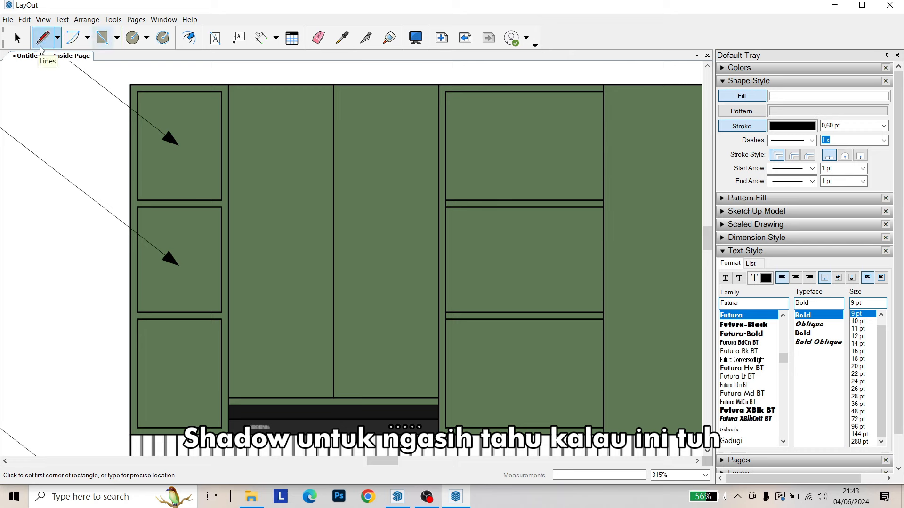
left_click(17, 38)
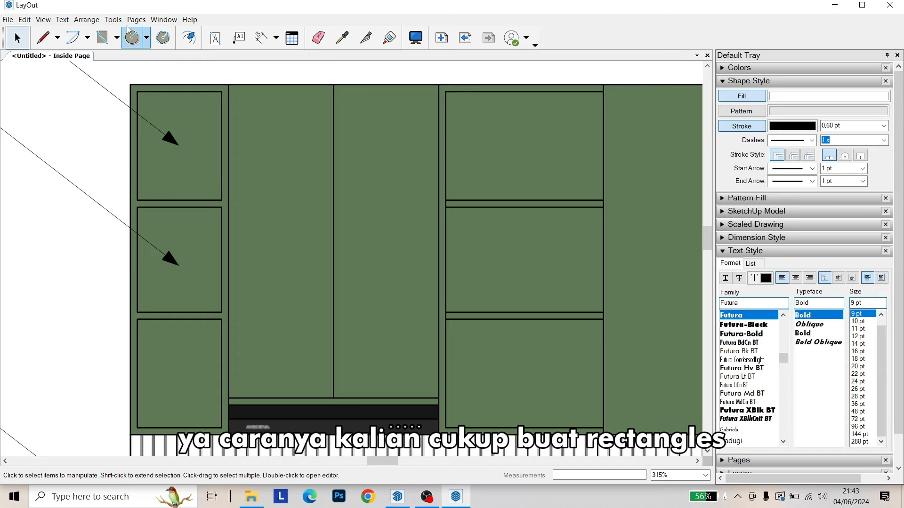
left_click(109, 39)
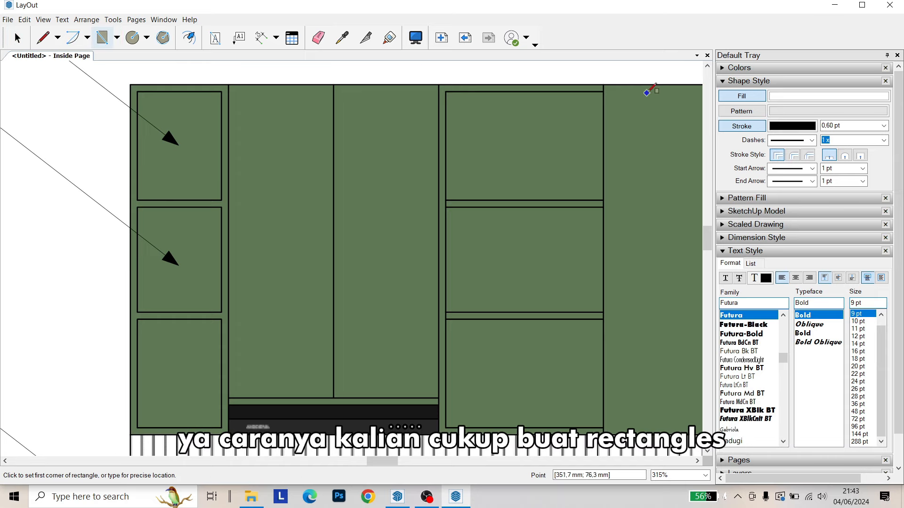
left_click(758, 128)
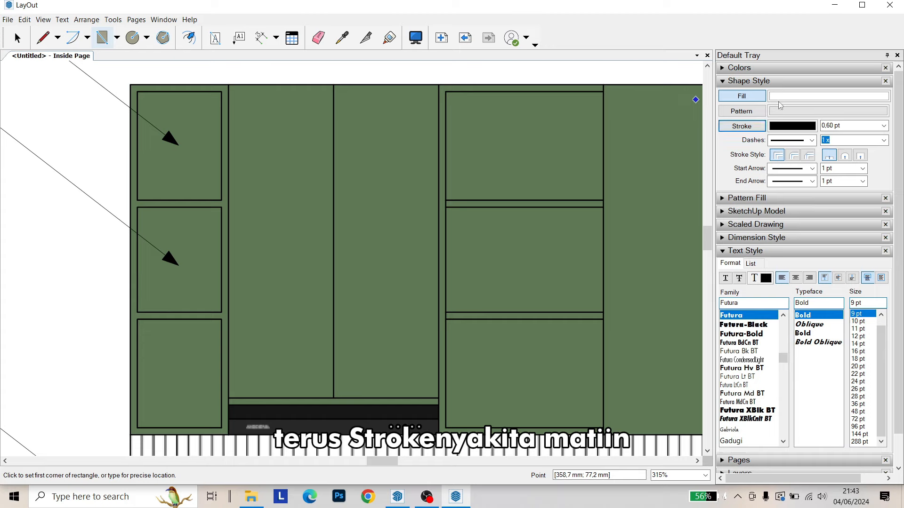
left_click(780, 97)
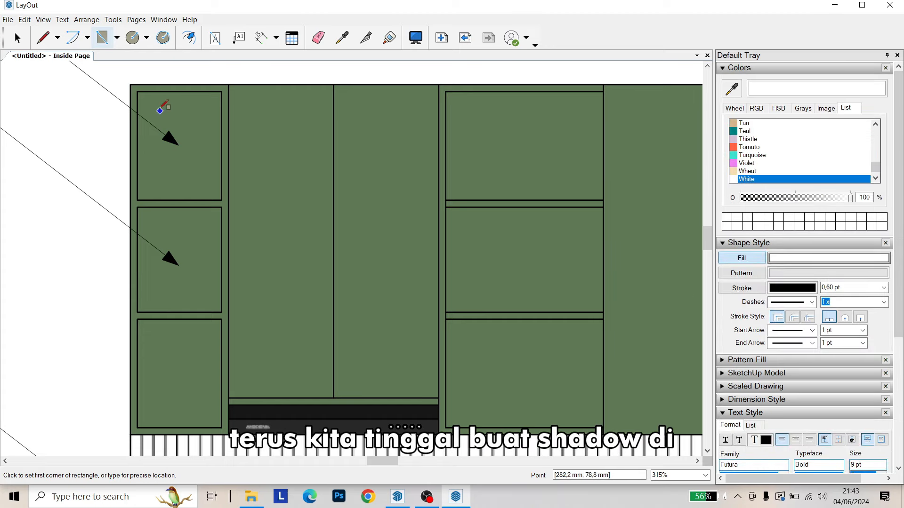
left_click_drag(138, 91, 221, 200)
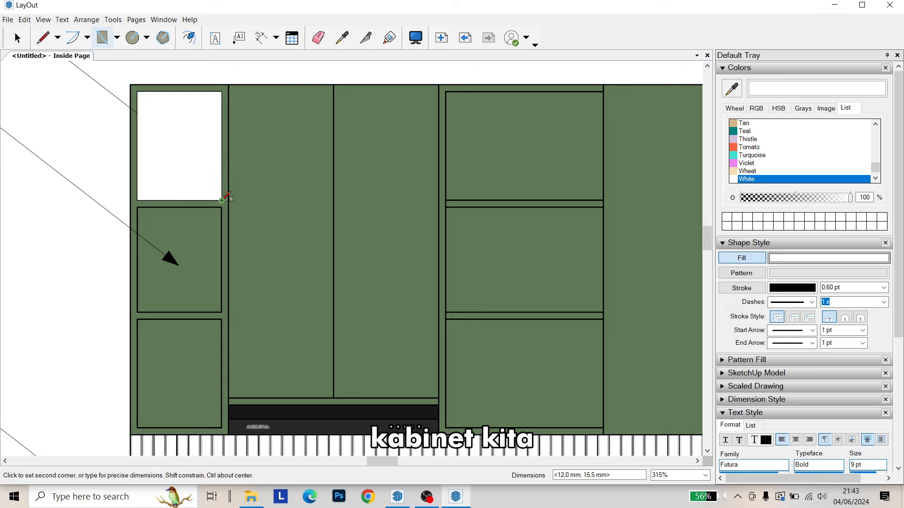
key("space")
Set the opacity of the white rectangle on the top narrow compartment to 30%
scroll(225, 149, "up", 2)
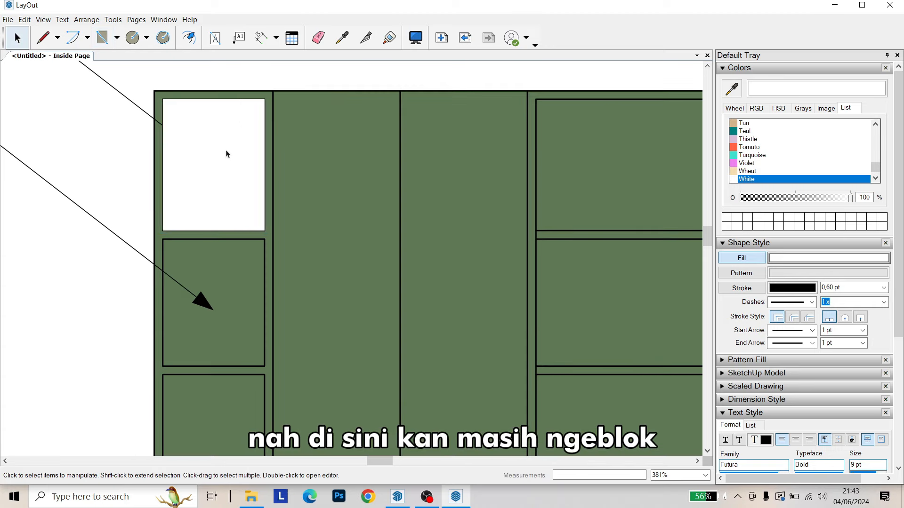
double_click(866, 198)
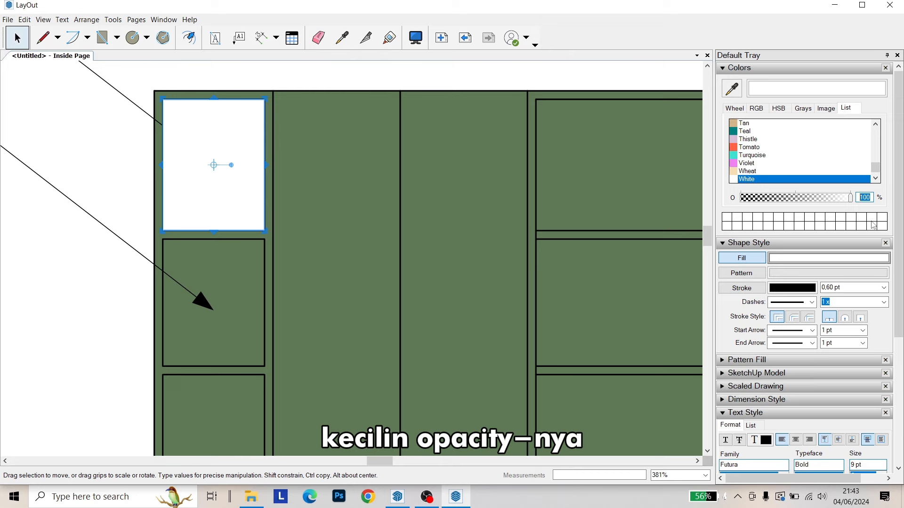
type("20")
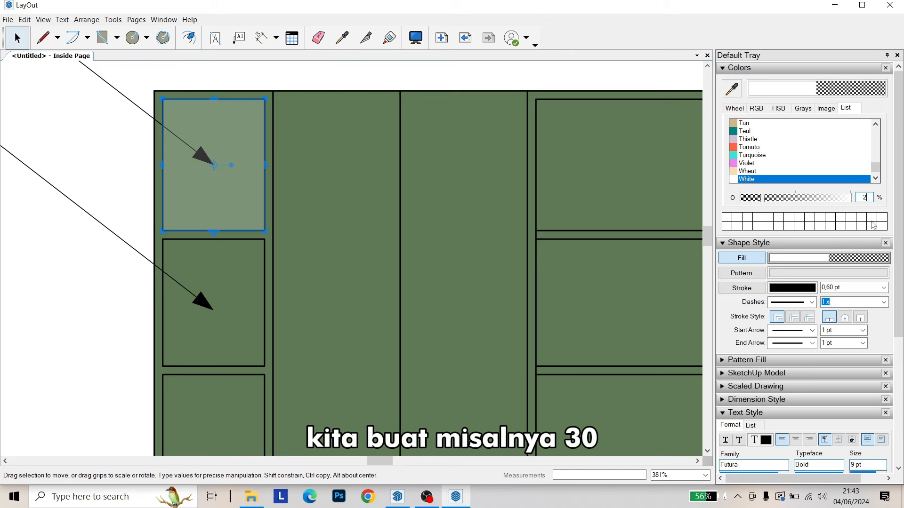
key("BackSpace")
type("30")
left_click(490, 262)
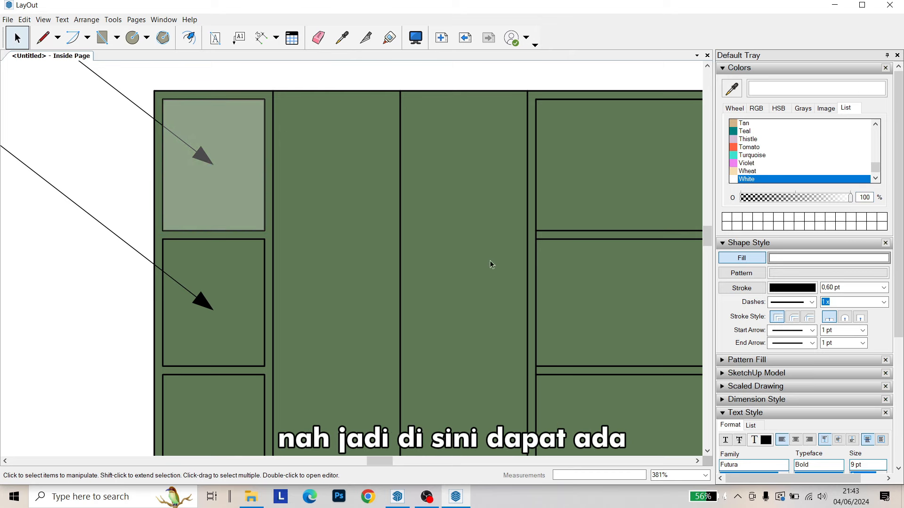
Copy the overlay down onto the middle narrow compartment and shorten its lower edge to fit the opening
left_click(233, 180)
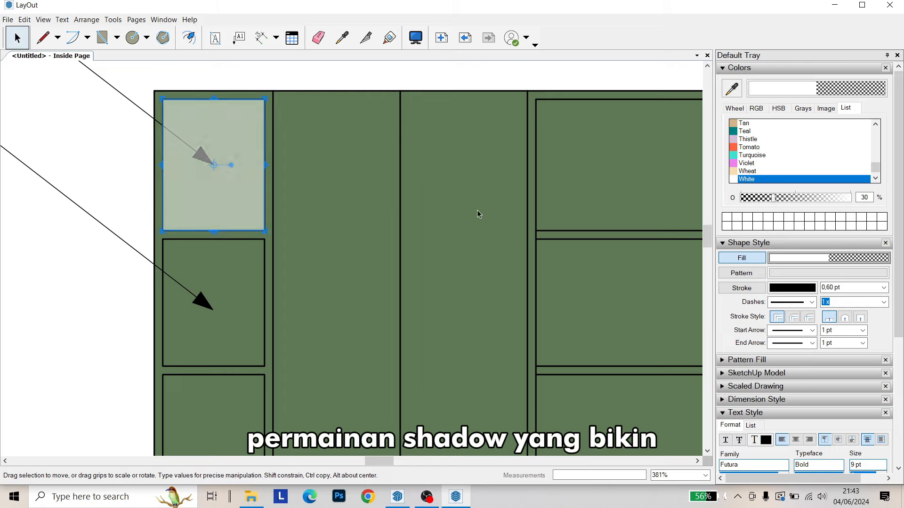
scroll(476, 210, "down", 1)
left_click_drag(306, 193, 306, 298)
middle_click_drag(307, 299, 386, 258)
scroll(371, 272, "up", 1)
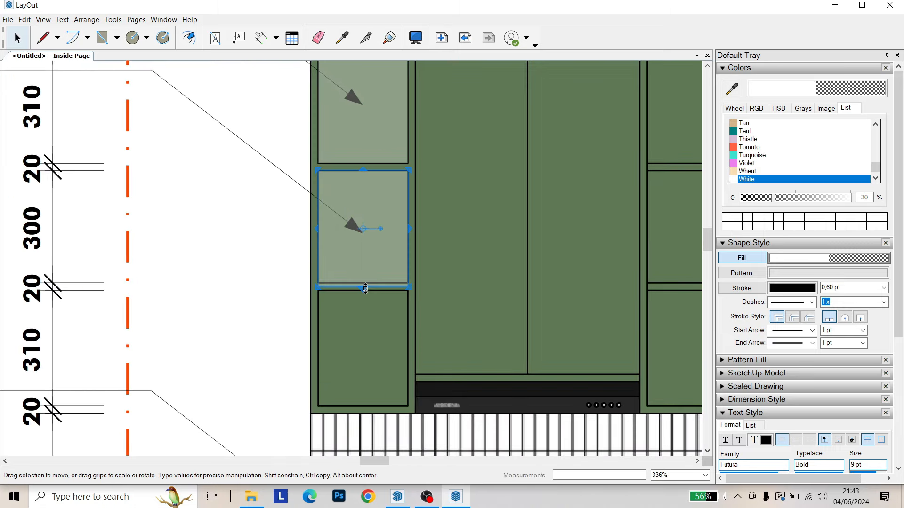
left_click_drag(363, 290, 362, 282)
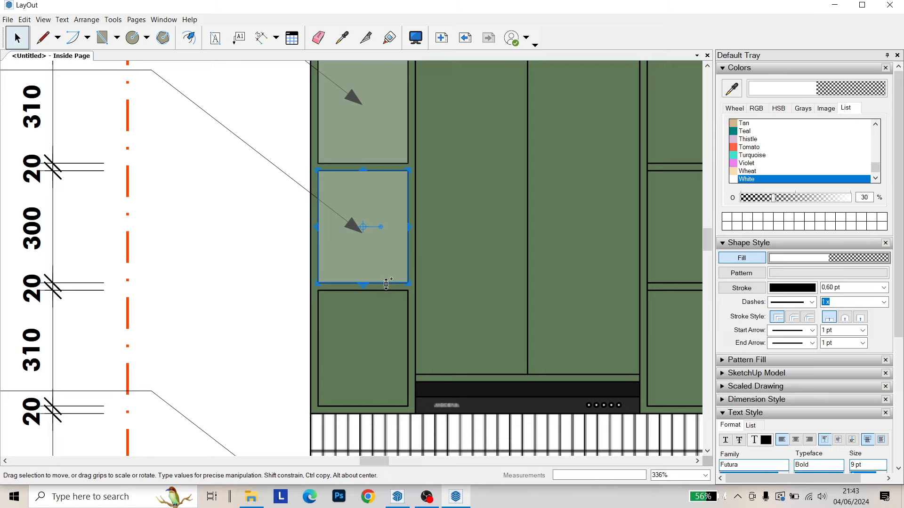
Copy the middle overlay down onto the bottom compartment of the narrow shelf column
left_click_drag(400, 238, 395, 356, "ctrl")
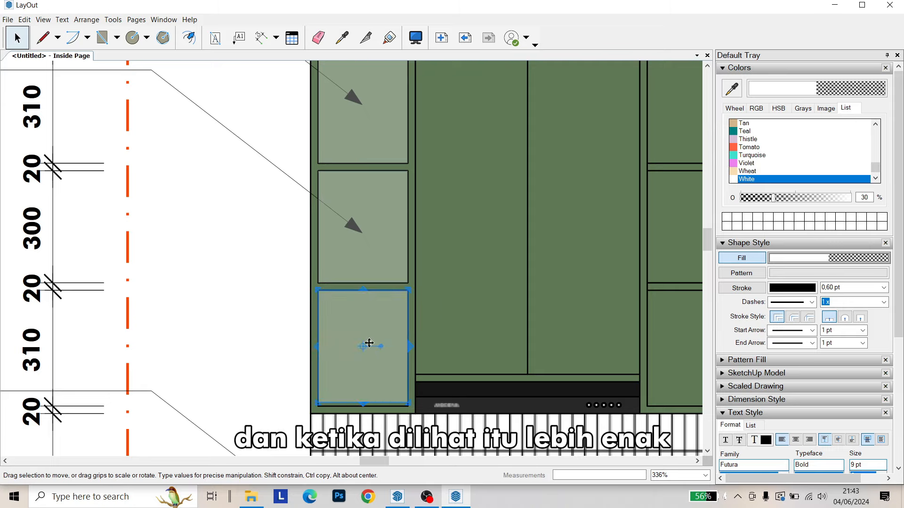
scroll(363, 340, "down", 3)
left_click(406, 315)
Draw a white rectangle about 22.5 by 15.7 mm over the top compartment of the upper cabinet's wide shelf column
middle_click_drag(484, 299, 401, 296)
scroll(400, 295, "up", 2)
left_click(102, 37)
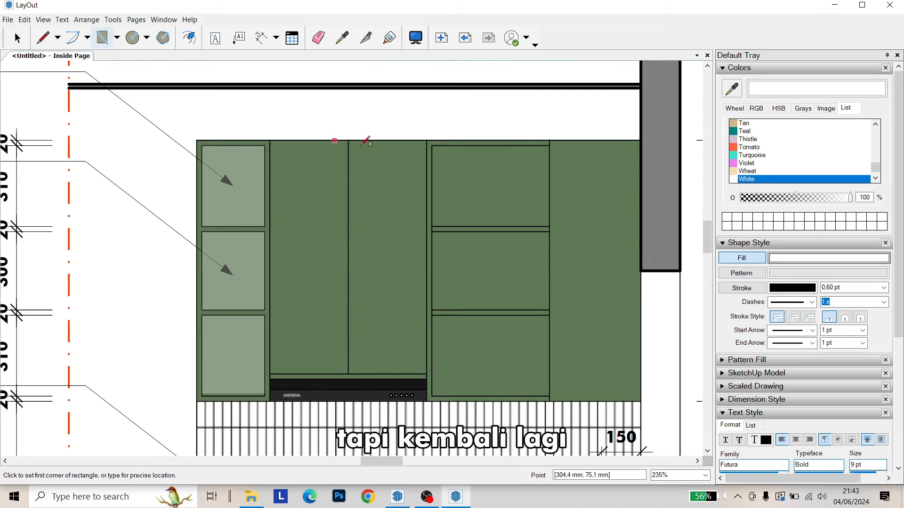
left_click(432, 145)
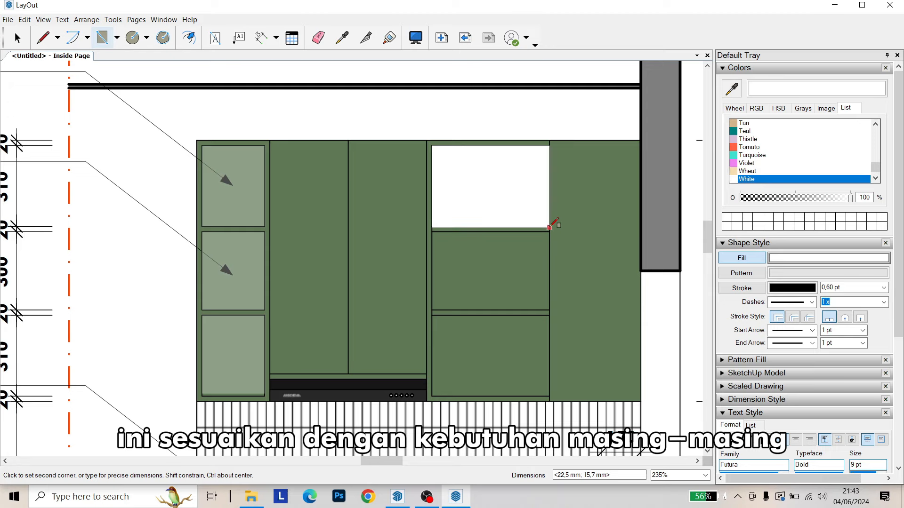
left_click(549, 228)
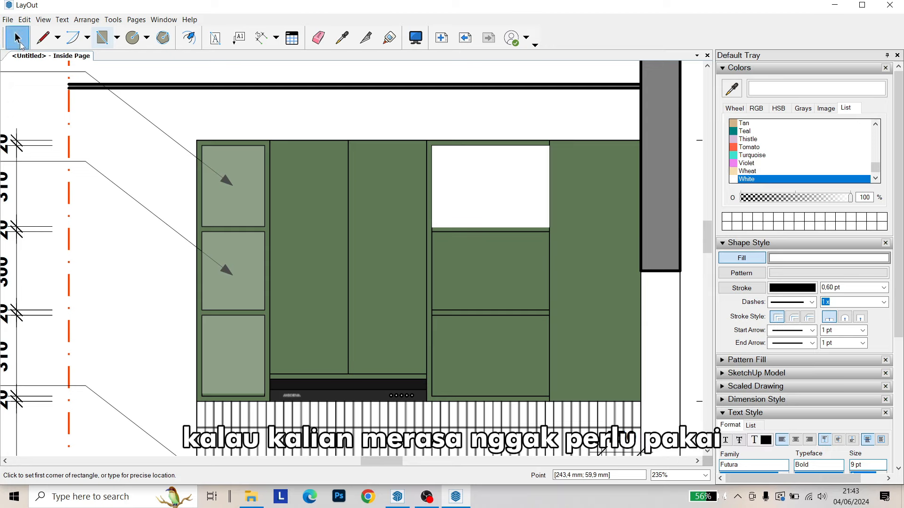
Set the opacity of the white rectangle on the top wide compartment to 20%
left_click(18, 37)
scroll(456, 165, "up", 2)
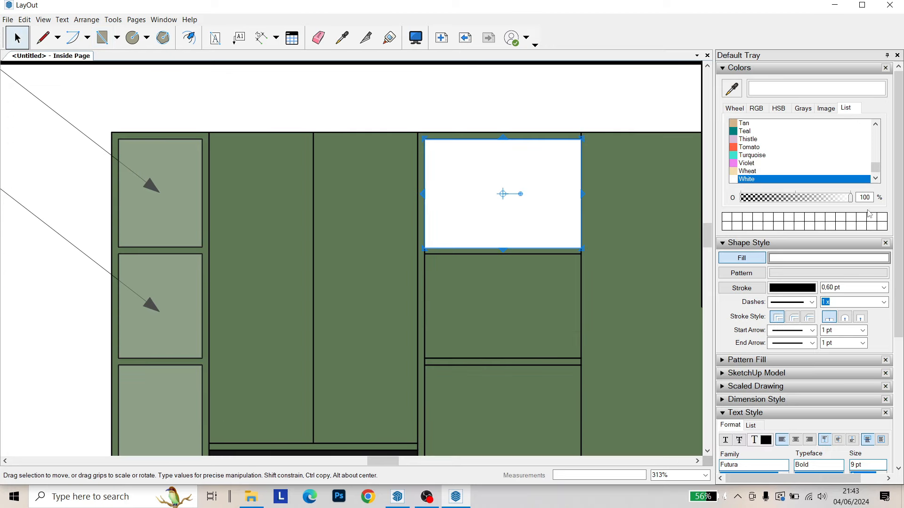
type("20")
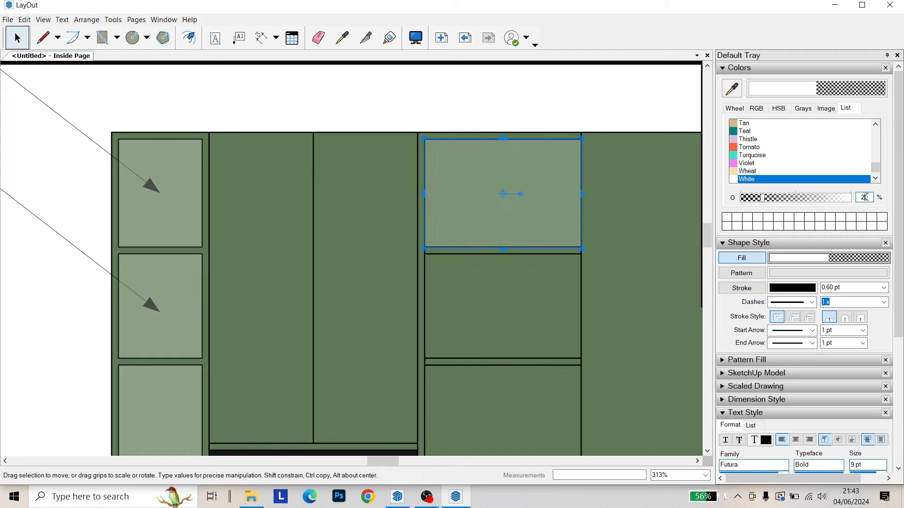
scroll(518, 202, "up", 1)
left_click(515, 270)
middle_click_drag(515, 270, 407, 216)
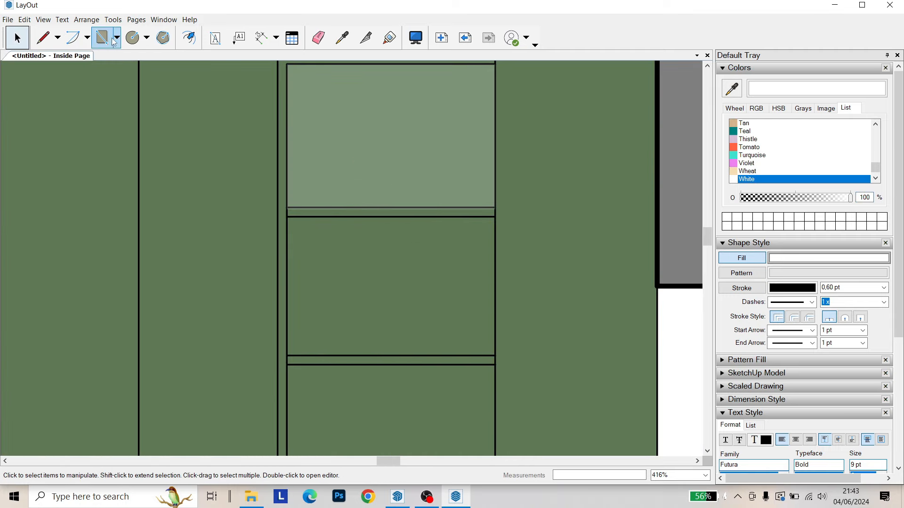
Copy the top wide compartment's overlay down onto the middle wide compartment and adjust its edges to fit the opening
scroll(215, 88, "down", 2)
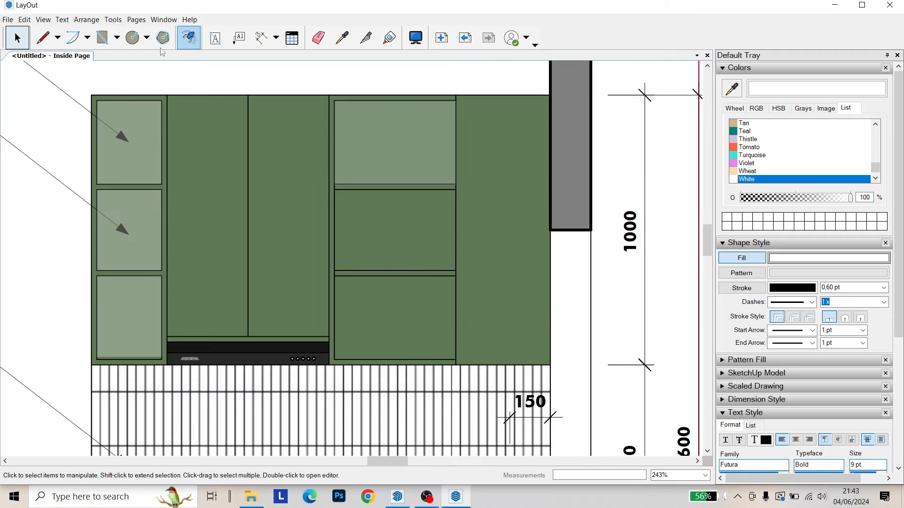
left_click(378, 127)
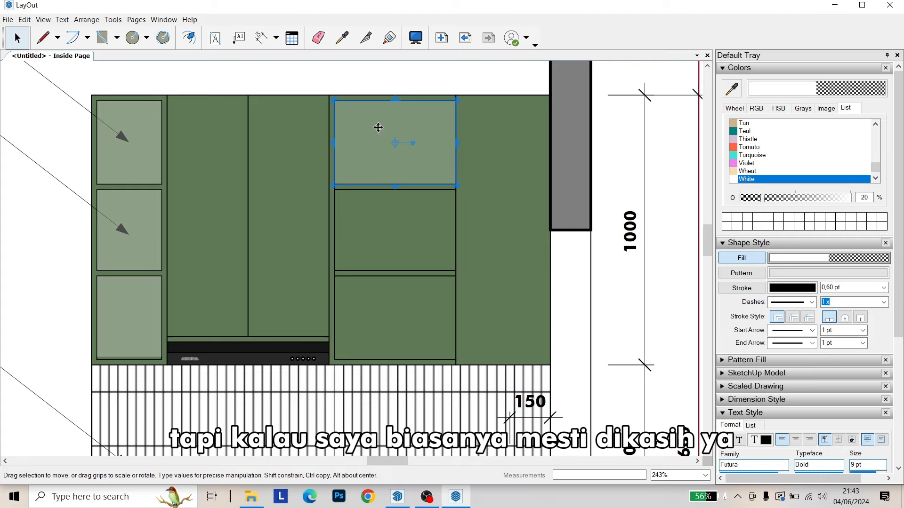
left_click_drag(378, 127, 381, 213)
scroll(369, 229, "up", 1)
left_click_drag(405, 298, 405, 290)
left_click_drag(405, 174, 405, 171)
scroll(420, 197, "down", 1)
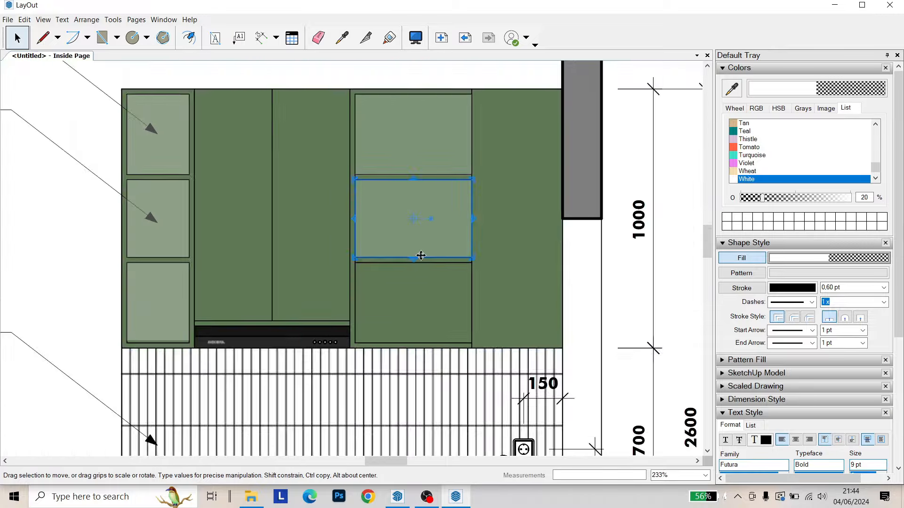
Copy the middle wide overlay down onto the bottom wide compartment and extend its lower edge to fill the opening
left_click_drag(419, 254, 420, 339, "ctrl")
scroll(422, 314, "up", 2)
left_click_drag(399, 380, 400, 387)
key("r")
key("space")
Copy the overlay onto the narrow shelf column of the other elevation and delete the copy that overlaps the range hood
left_click(469, 204)
left_click_drag(469, 203, 212, 193, "ctrl")
scroll(238, 217, "down", 2)
left_click_drag(234, 199, 246, 360, "ctrl")
scroll(235, 312, "up", 2)
left_click_drag(235, 346, 233, 311)
key("Delete")
Trace an overlay with the Line tool around the bottom narrow compartment, following the sloped top of the range hood
key("l")
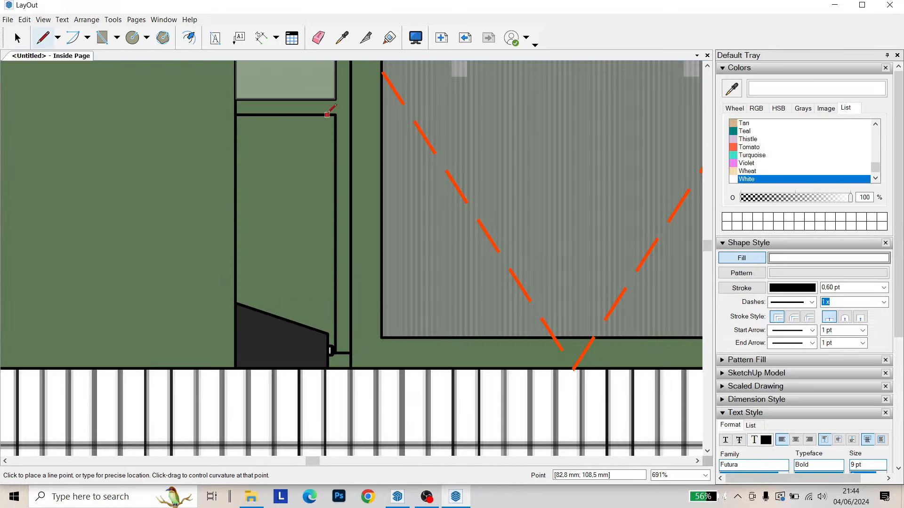
left_click(335, 114)
left_click(336, 354)
left_click(328, 352)
left_click(328, 334)
left_click(236, 303)
left_click(235, 115)
Examine the overlays, labels and dimensions across both kitchen elevations
scroll(448, 213, "down", 10)
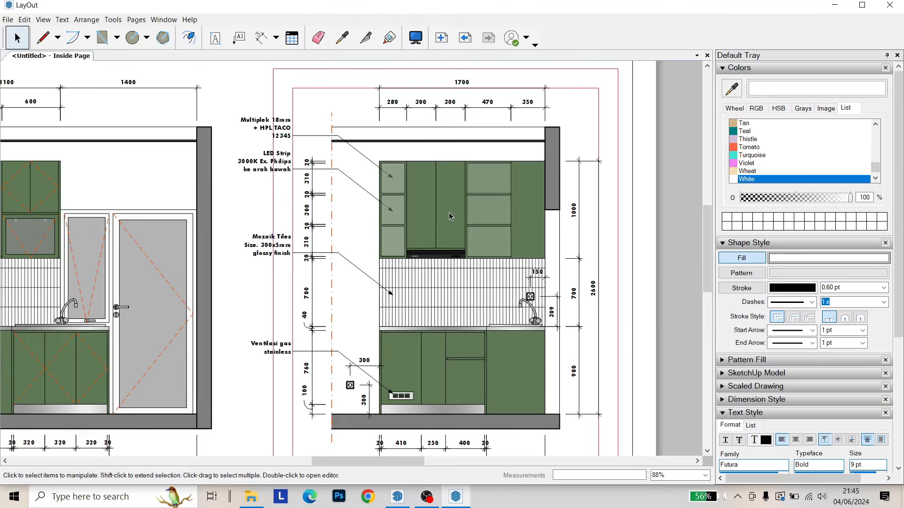
scroll(433, 216, "down", 2)
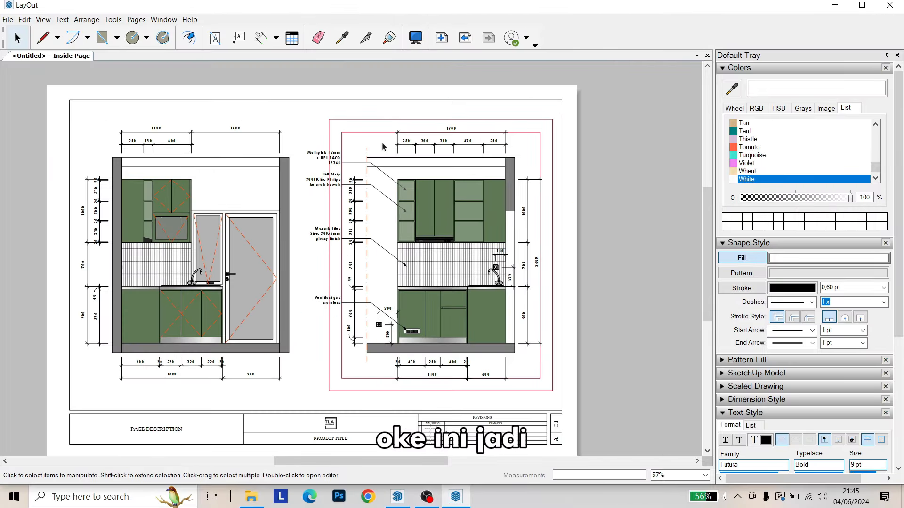
scroll(327, 174, "up", 2)
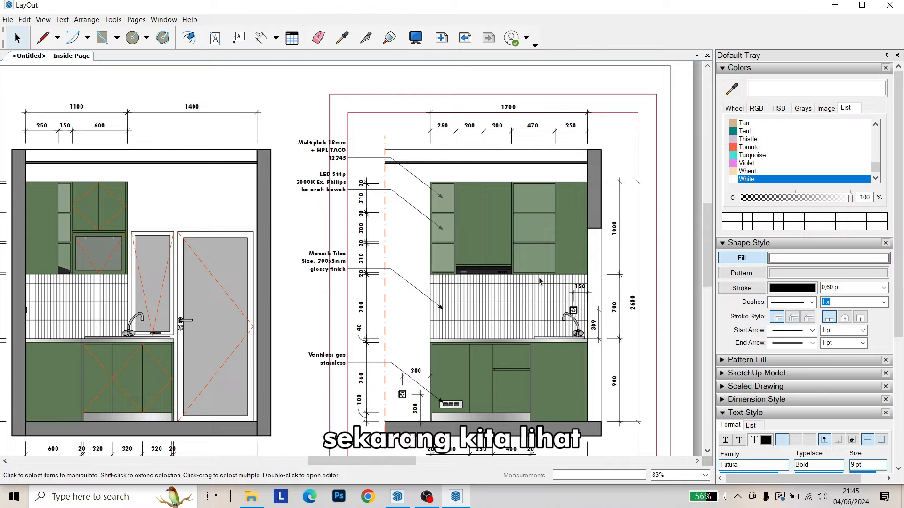
scroll(539, 281, "up", 6)
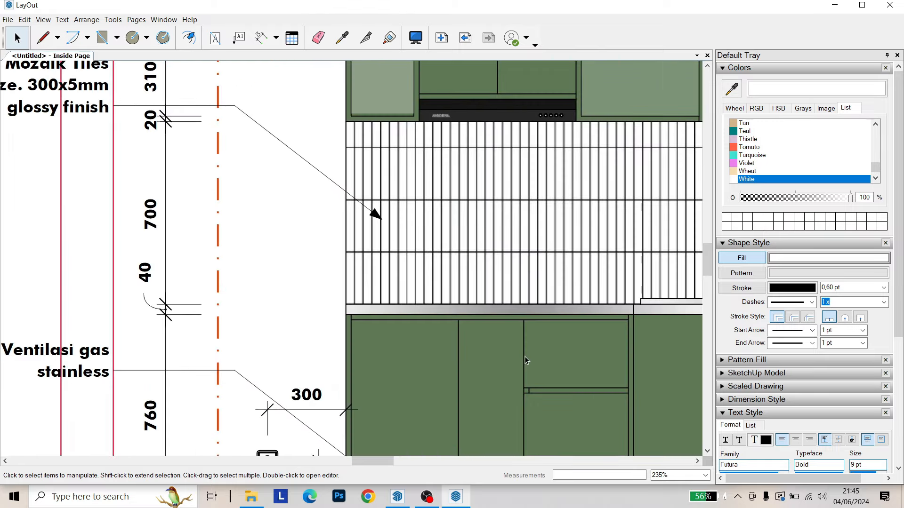
middle_click_drag(525, 357, 488, 416)
mouse_move(548, 239)
middle_mouse_down()
mouse_move(557, 288)
mouse_move(557, 250)
middle_mouse_up()
scroll(558, 250, "down", 3)
middle_click_drag(261, 287, 495, 249)
middle_click_drag(411, 244, 271, 242)
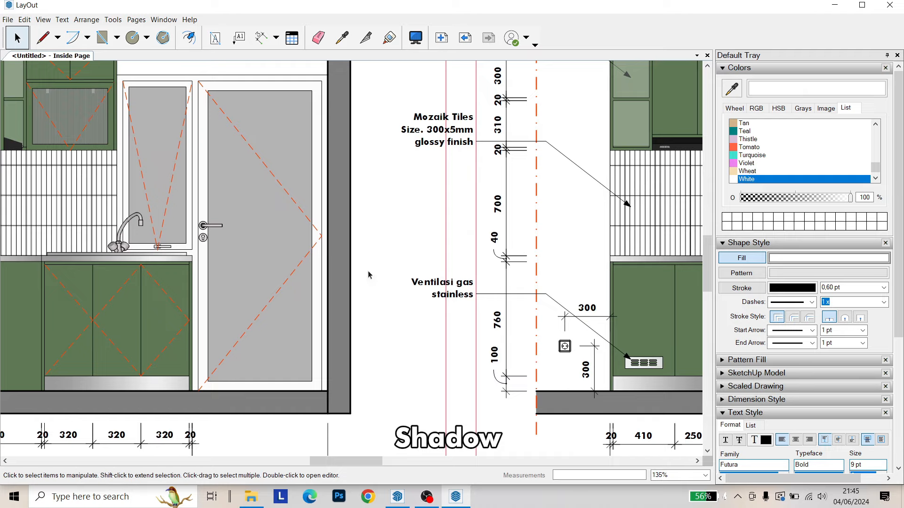
middle_click_drag(369, 271, 120, 259)
scroll(118, 134, "up", 1)
middle_click_drag(322, 111, 292, 175)
scroll(348, 192, "up", 1)
middle_click_drag(388, 147, 351, 184)
scroll(439, 197, "down", 3)
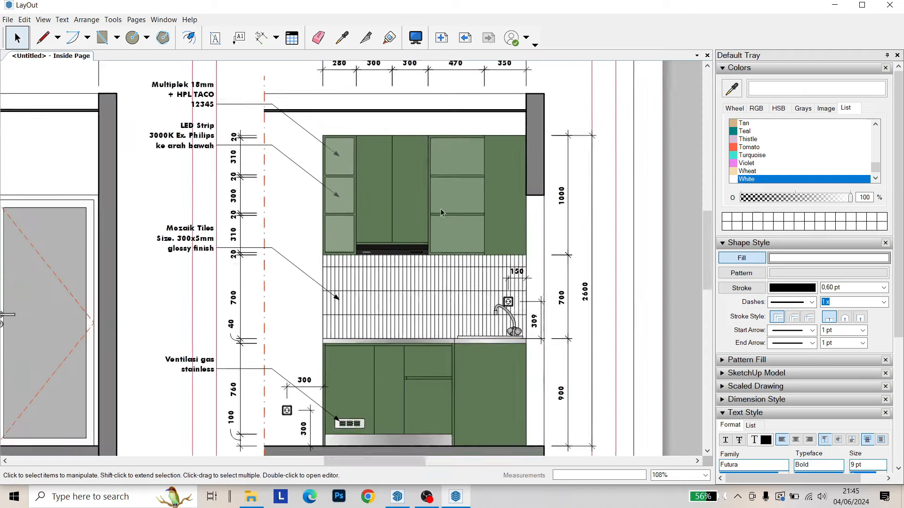
scroll(382, 245, "up", 1)
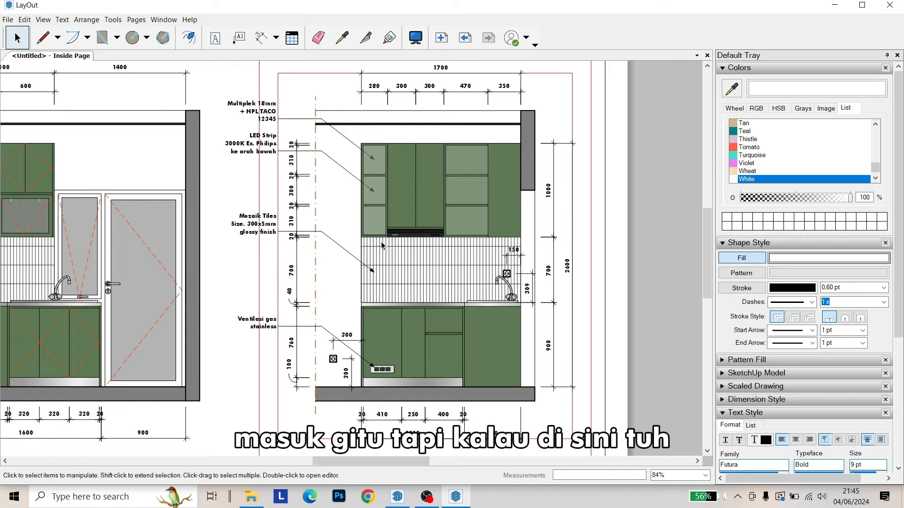
Draw a white filled rectangle about 117 by 7.4 mm over the grey floor slab below the base cabinets
left_click(102, 37)
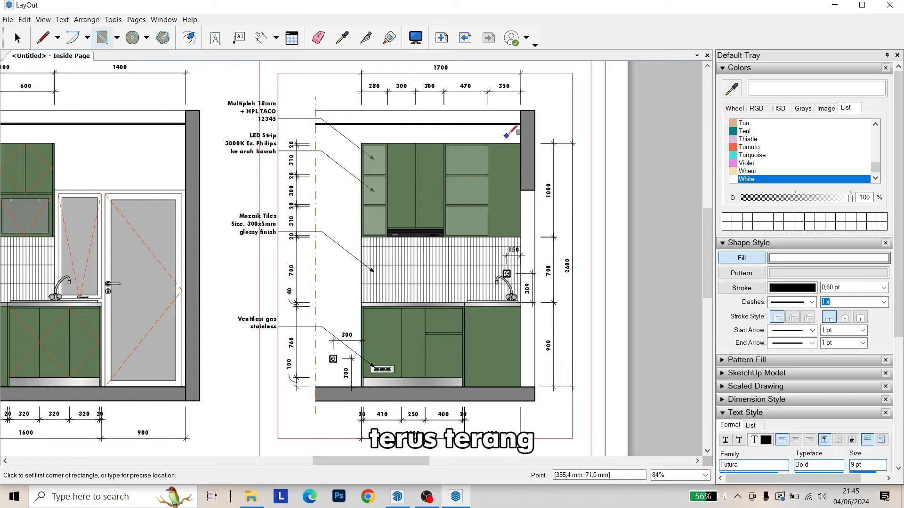
scroll(539, 106, "up", 2)
scroll(552, 111, "up", 1)
scroll(540, 125, "down", 3)
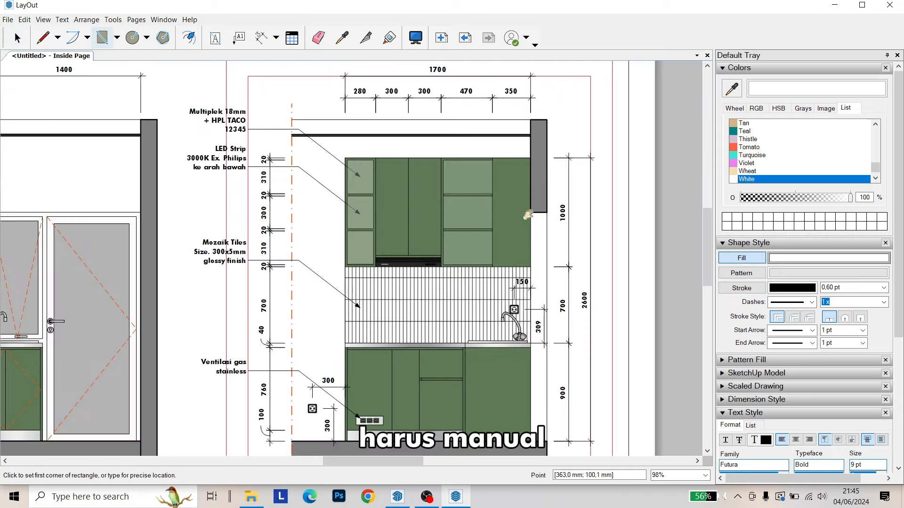
scroll(449, 321, "up", 1)
scroll(449, 321, "up", 3)
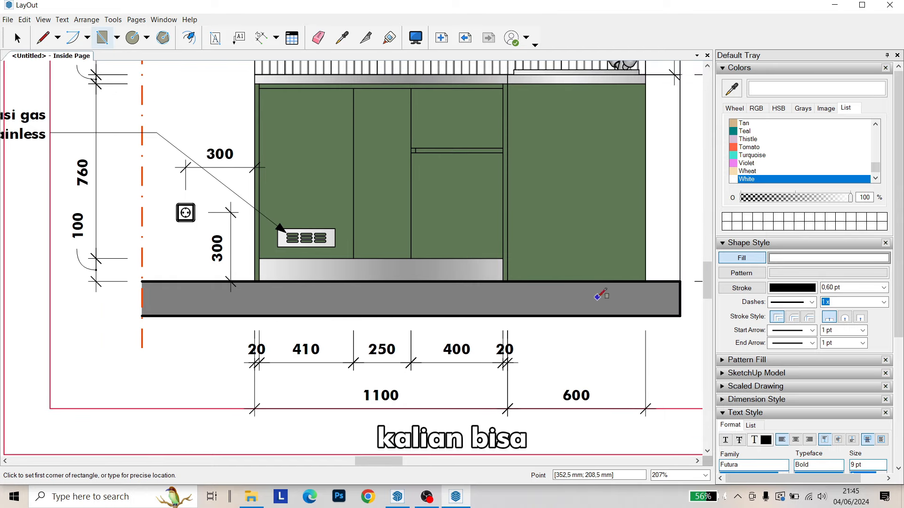
middle_click_drag(641, 289, 601, 292)
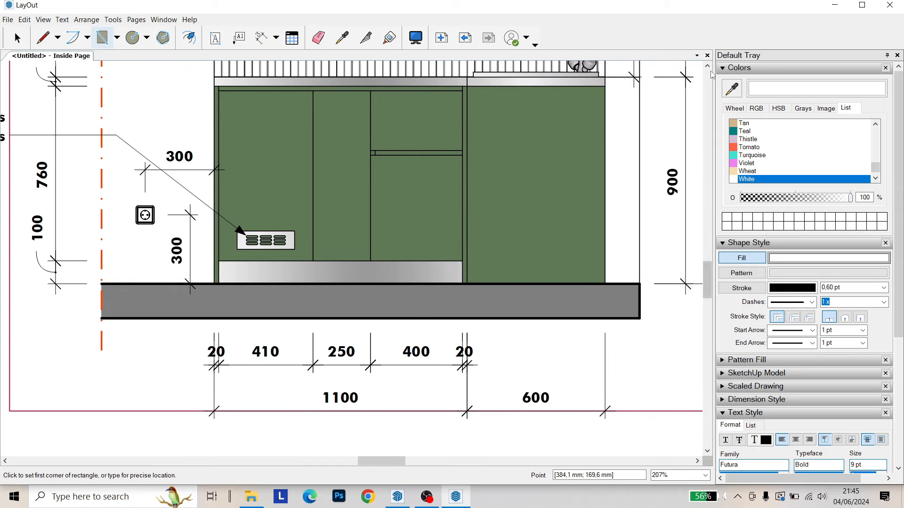
left_click(730, 68)
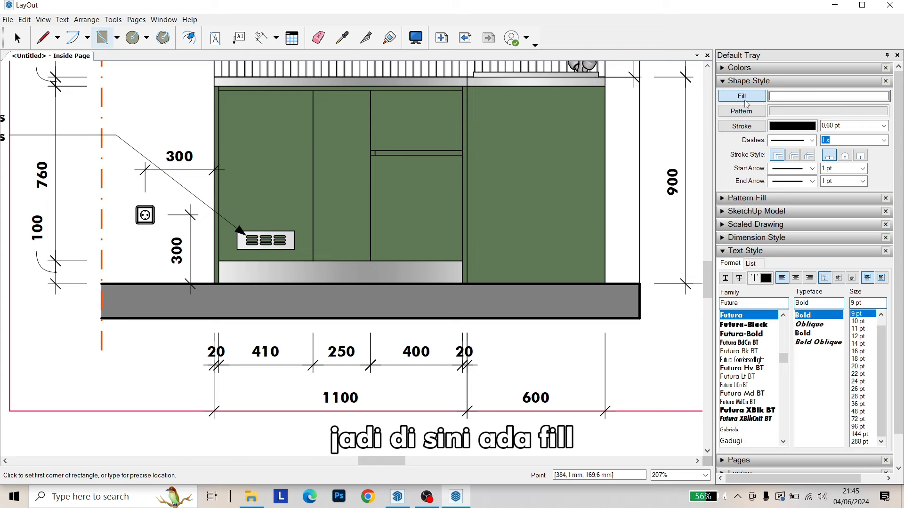
left_click(640, 284)
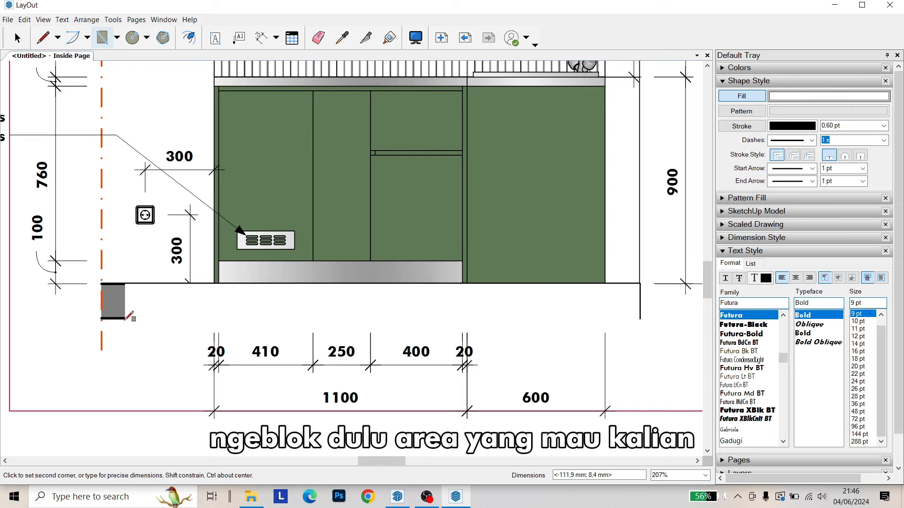
left_click(102, 318)
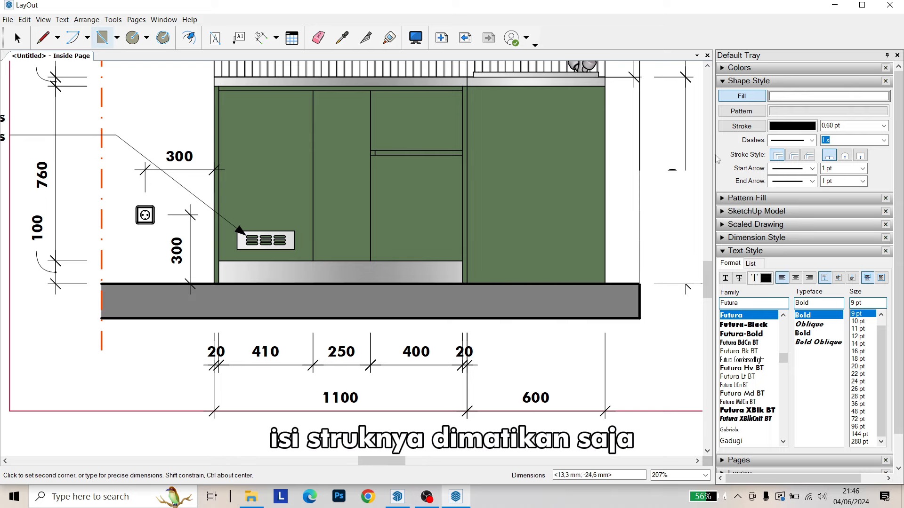
scroll(136, 325, "up", 1)
scroll(139, 322, "up", 1)
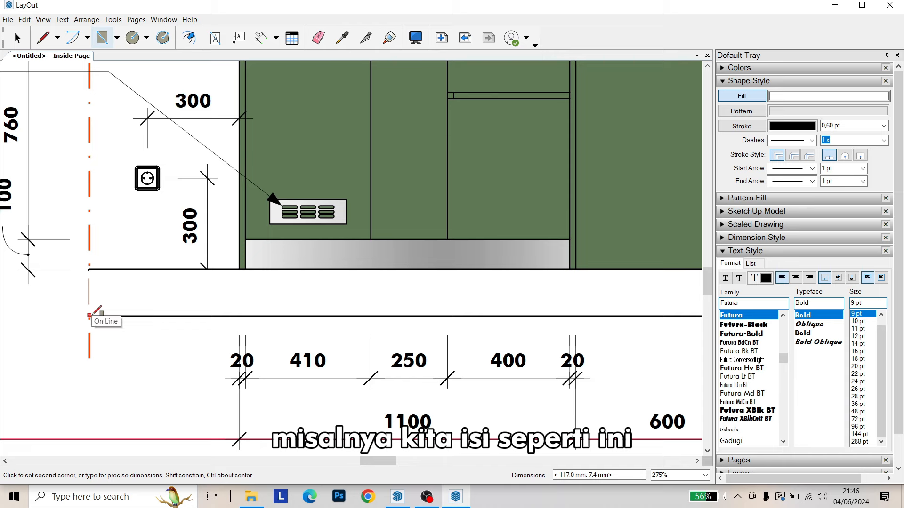
left_click(90, 316)
Fill the floor slab rectangle with the Cast-in-place Concrete pattern from the Material Symbols collection
key("space")
left_click(254, 306)
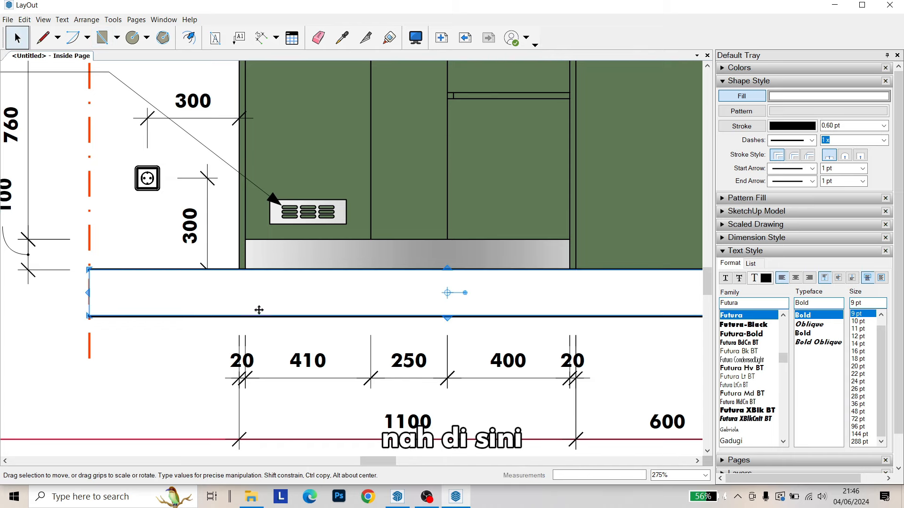
left_click(814, 113)
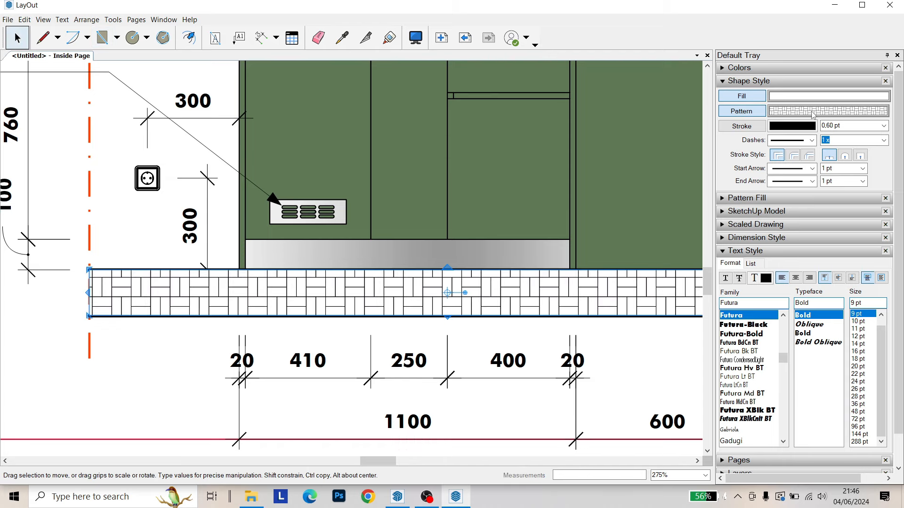
left_click(835, 112)
left_click(787, 214)
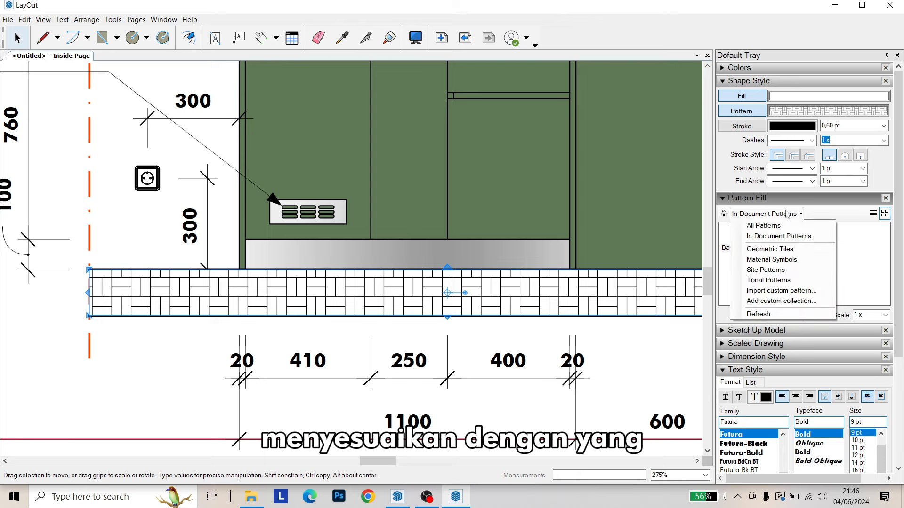
left_click(772, 259)
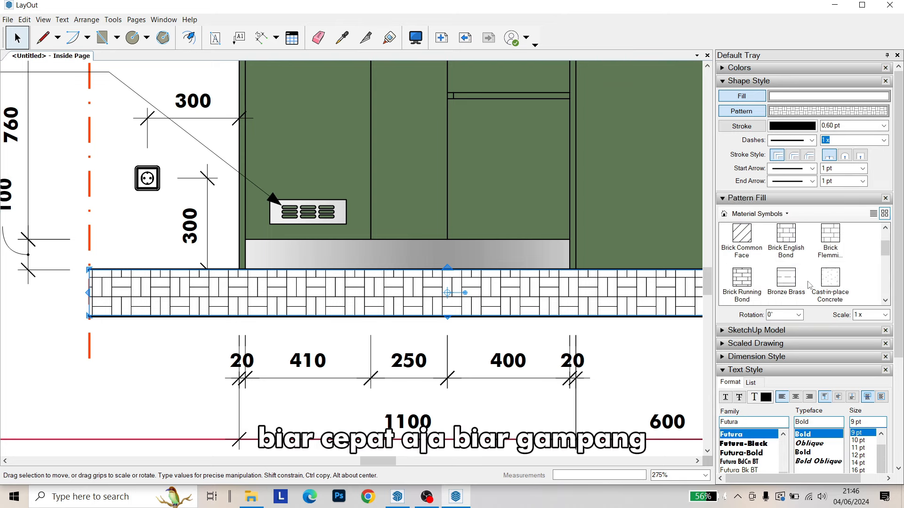
scroll(809, 285, "down", 2)
scroll(809, 285, "down", 2)
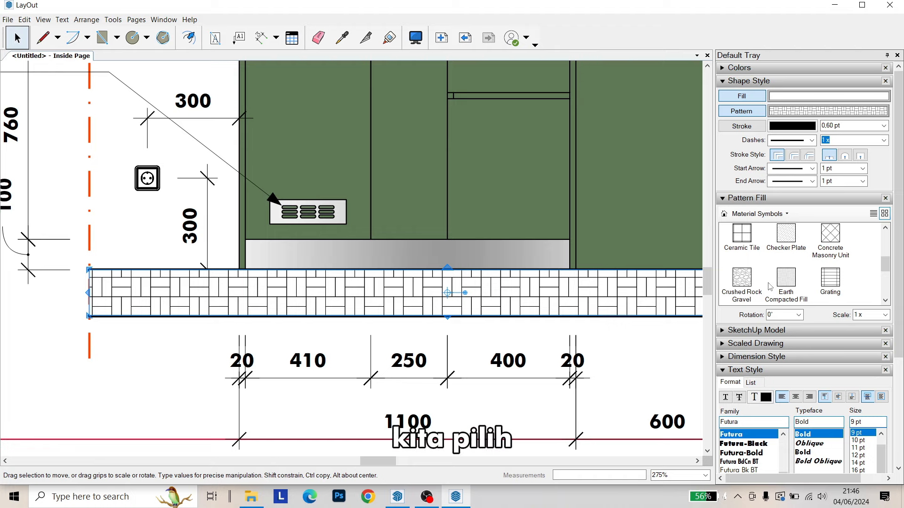
scroll(754, 287, "up", 2)
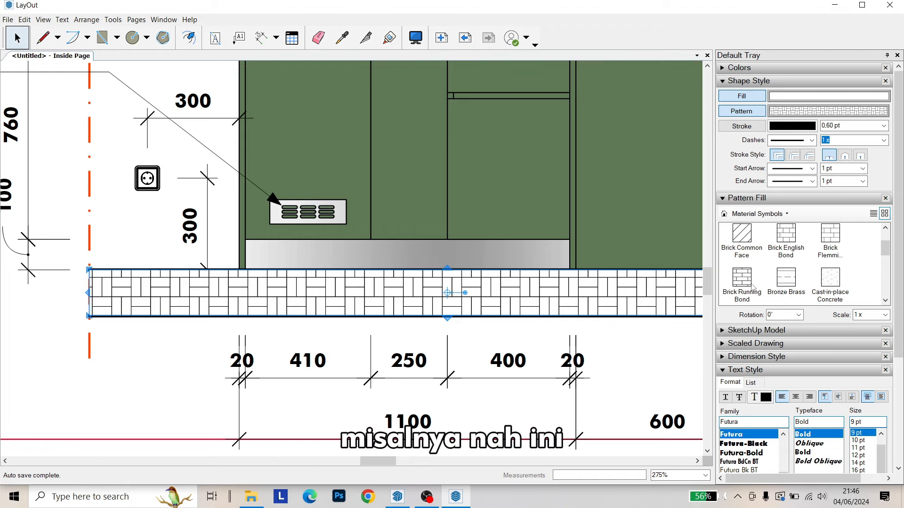
left_click(832, 253)
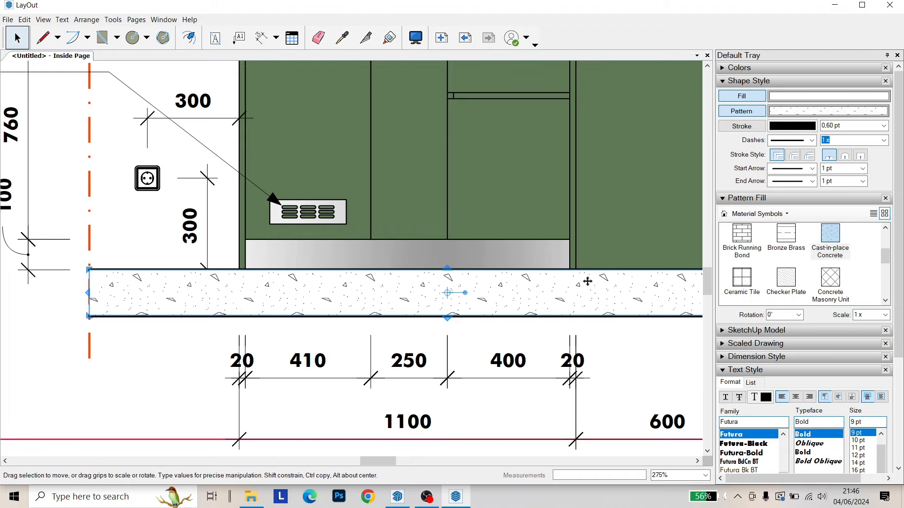
Try the floor slab's concrete pattern at 0.50x scale and settle on a scale of 0.75x
scroll(470, 289, "up", 1)
scroll(333, 268, "down", 3)
scroll(431, 308, "up", 2)
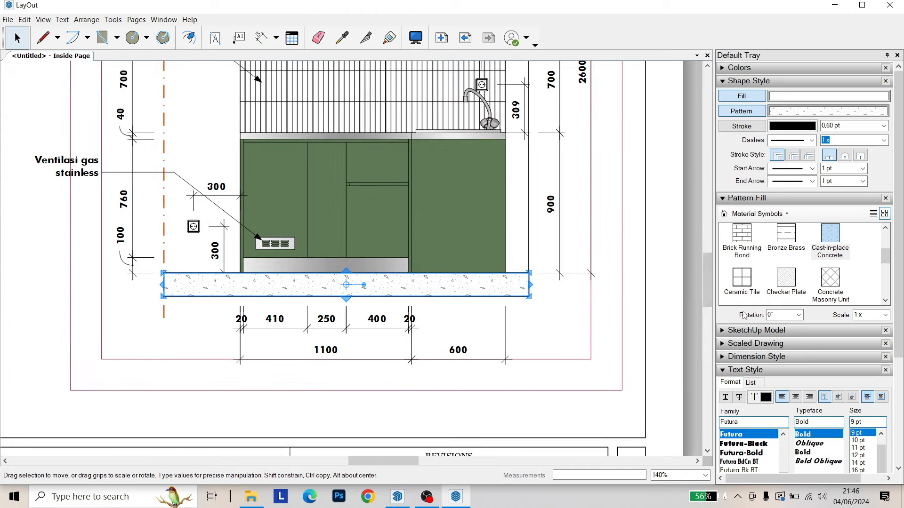
scroll(431, 308, "up", 4)
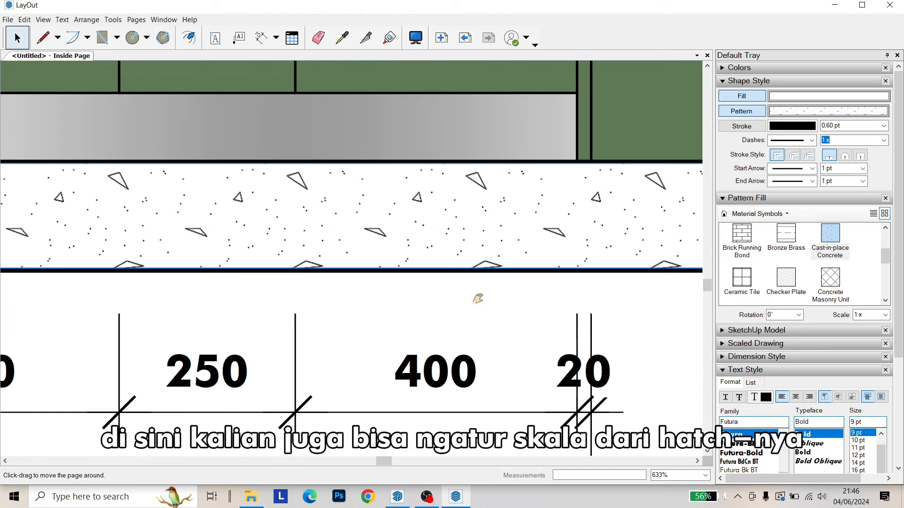
middle_click_drag(478, 299, 308, 302)
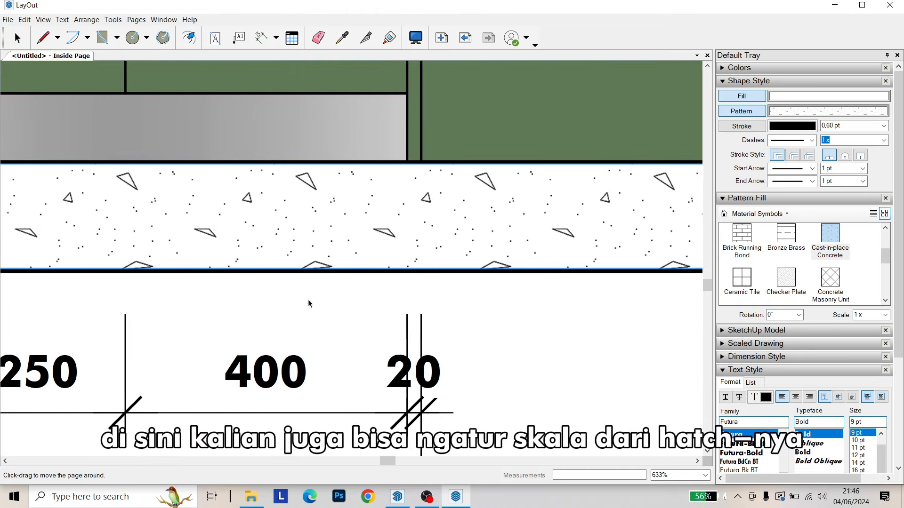
left_click(885, 315)
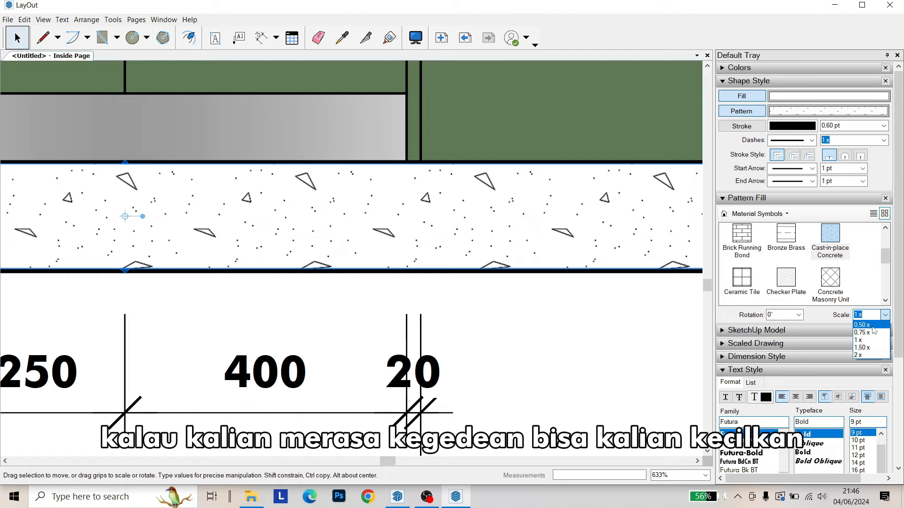
left_click(872, 325)
left_click(885, 314)
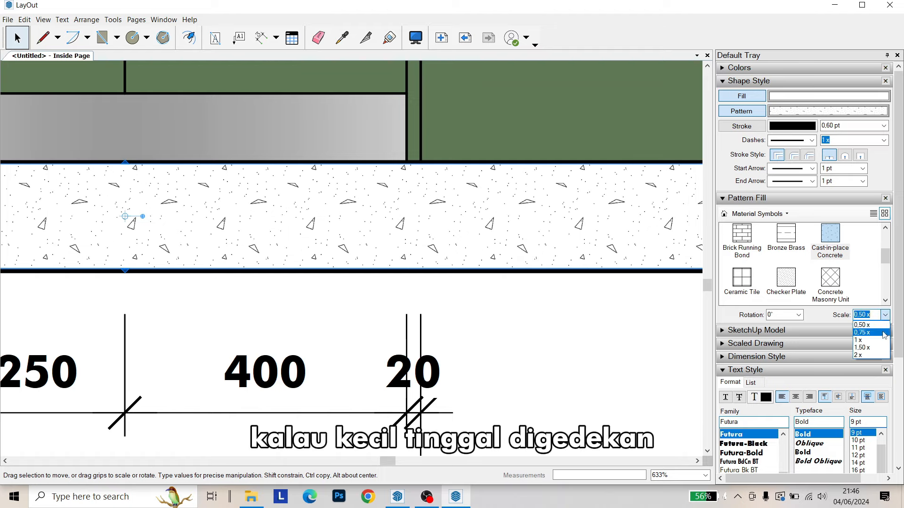
left_click(884, 336)
scroll(522, 324, "down", 4)
scroll(265, 286, "up", 3)
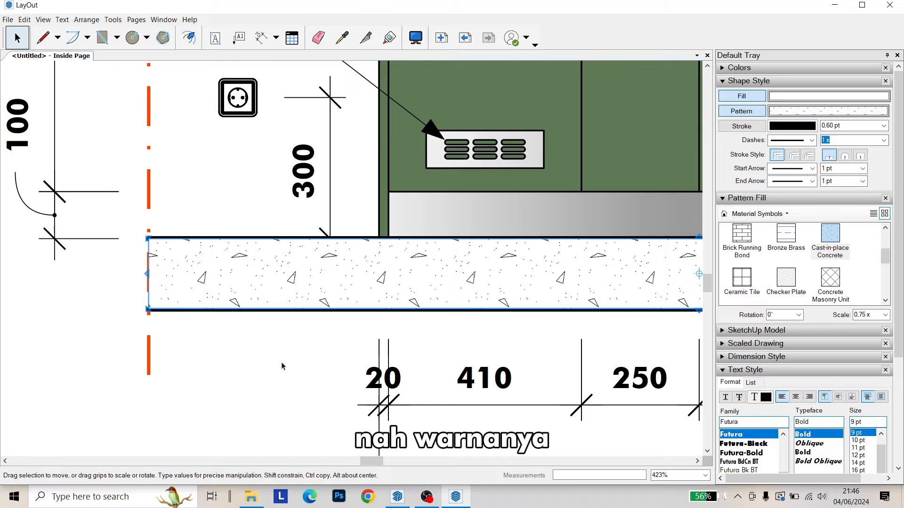
Try Tomato as the fill colour behind the floor slab's concrete pattern
scroll(273, 377, "down", 3)
scroll(438, 353, "up", 2)
scroll(456, 347, "down", 1)
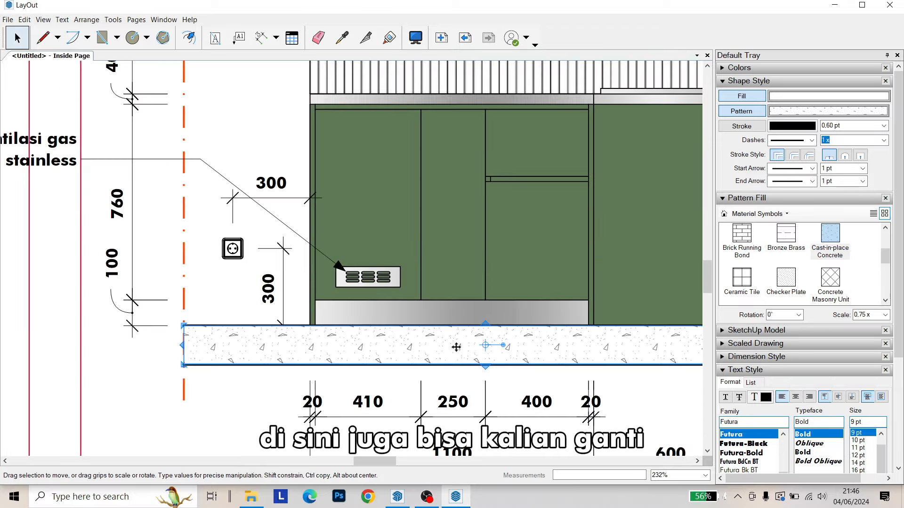
scroll(456, 347, "down", 1)
scroll(358, 347, "up", 3)
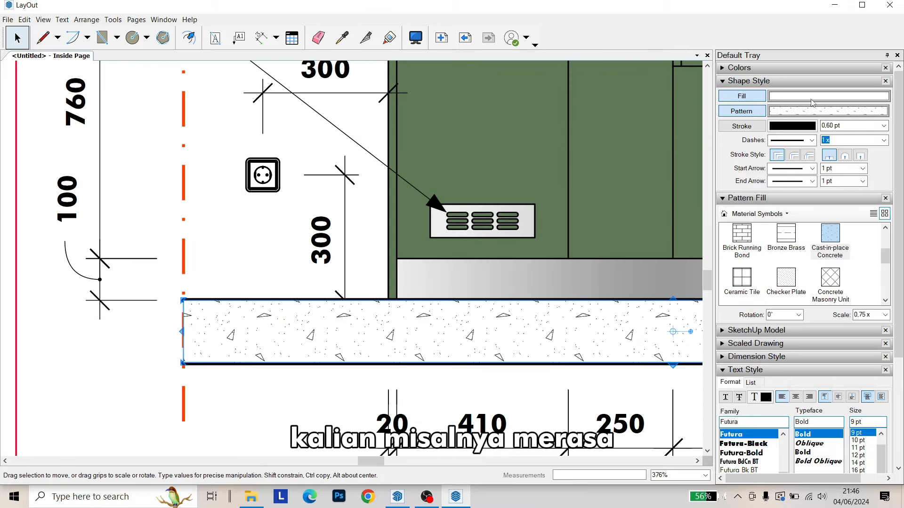
left_click(795, 97)
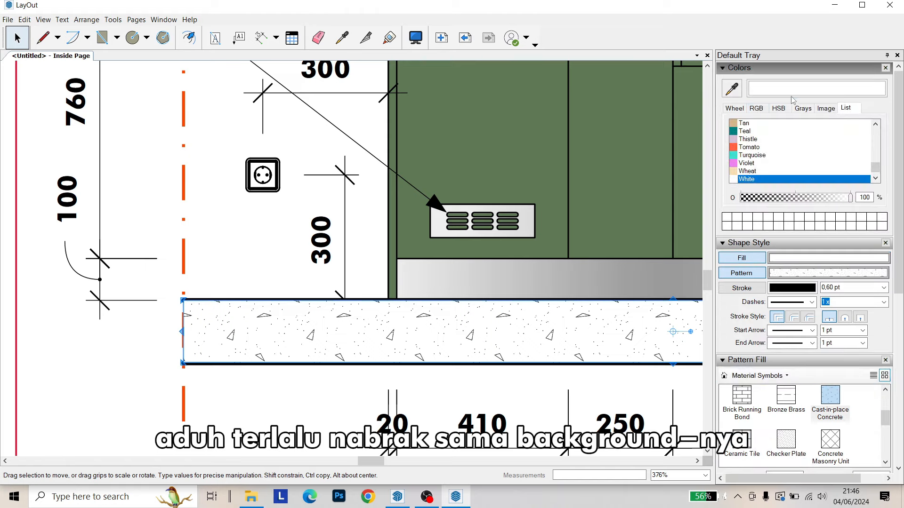
scroll(756, 170, "down", 1)
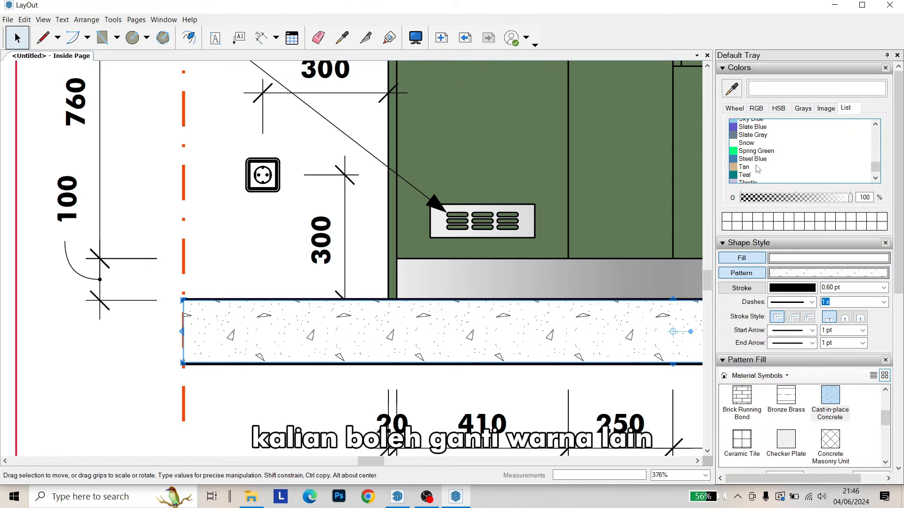
left_click(754, 147)
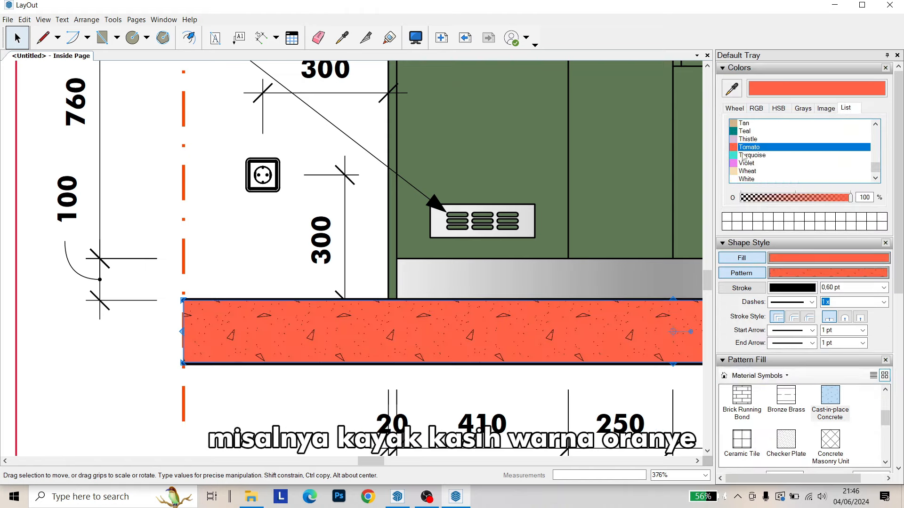
Try Slate Gray, Sienna and Silver as the floor slab's fill colour
scroll(315, 334, "down", 6)
scroll(767, 167, "up", 4)
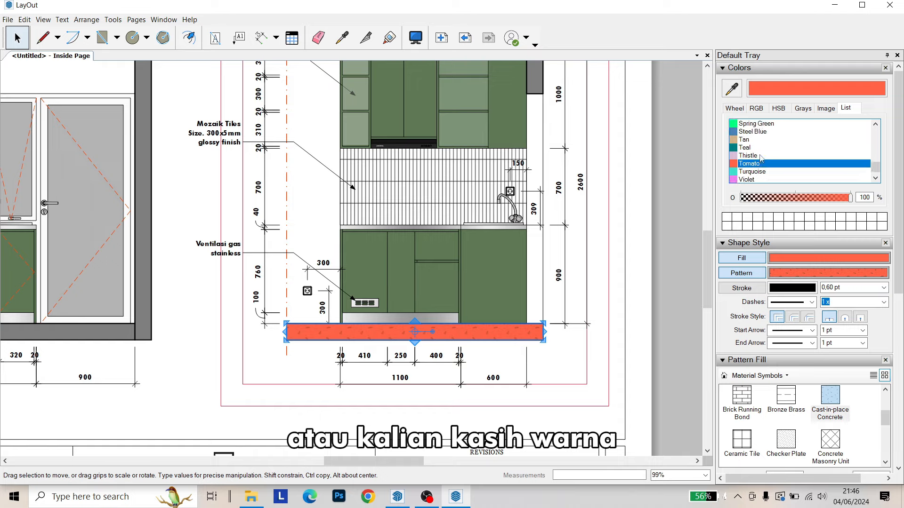
left_click(756, 163)
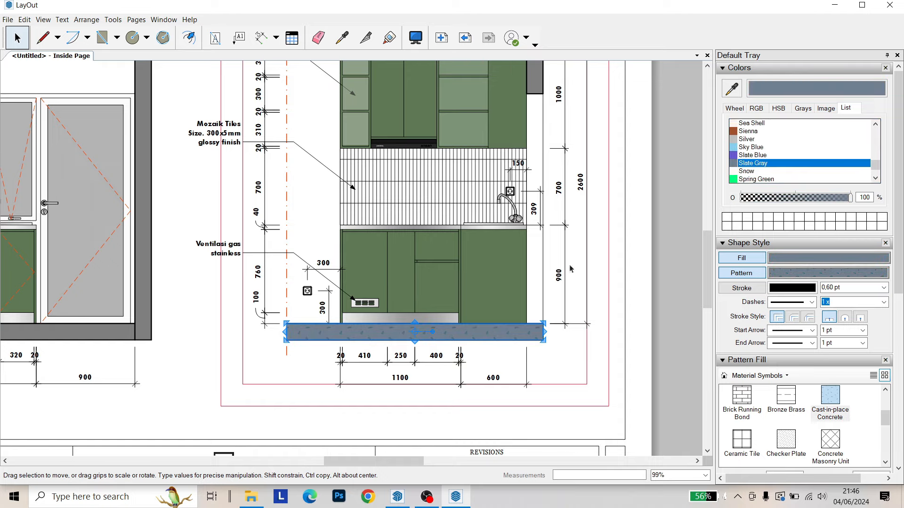
scroll(494, 335, "up", 5)
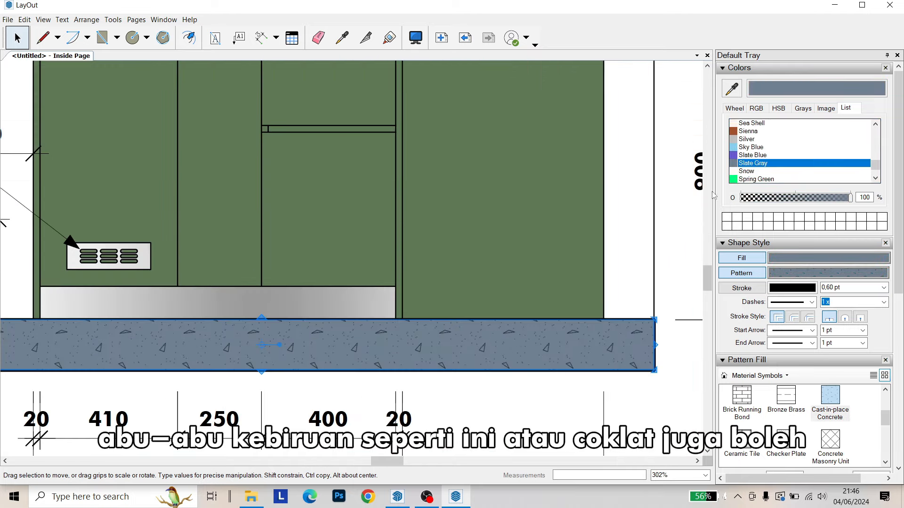
left_click(748, 131)
scroll(494, 371, "down", 5)
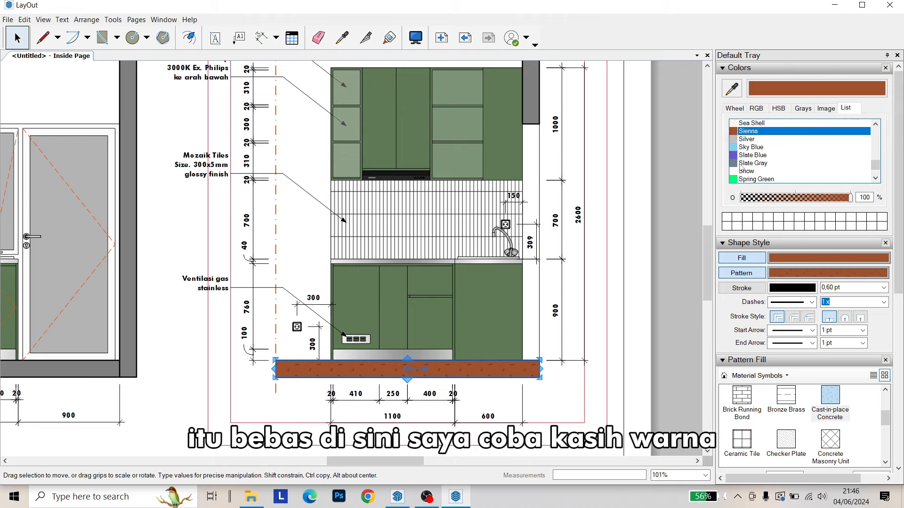
left_click(748, 140)
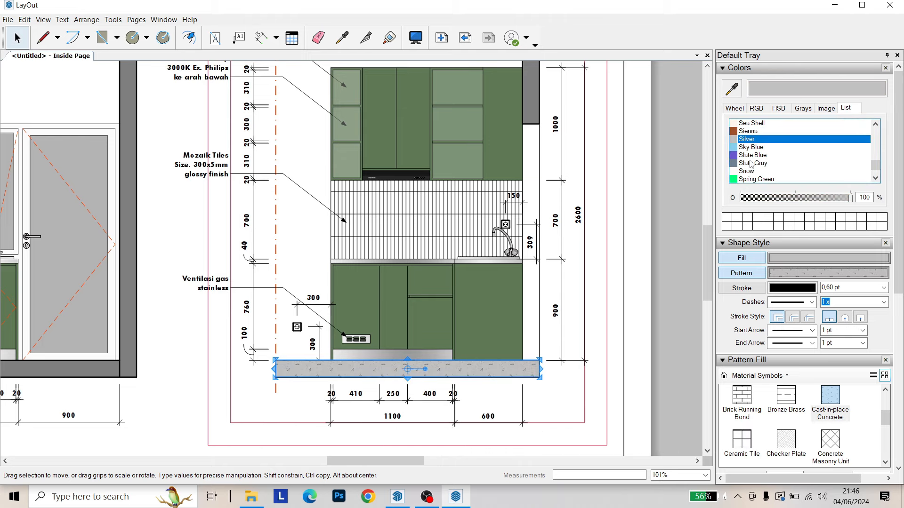
Set the floor slab's fill colour to Slate Gray and deselect it
left_click(751, 163)
scroll(493, 391, "up", 3)
left_click(493, 390)
Draw a white filled rectangle about 7.3 by 42.2 mm over the grey wall section beside the upper cabinets
scroll(527, 367, "down", 5)
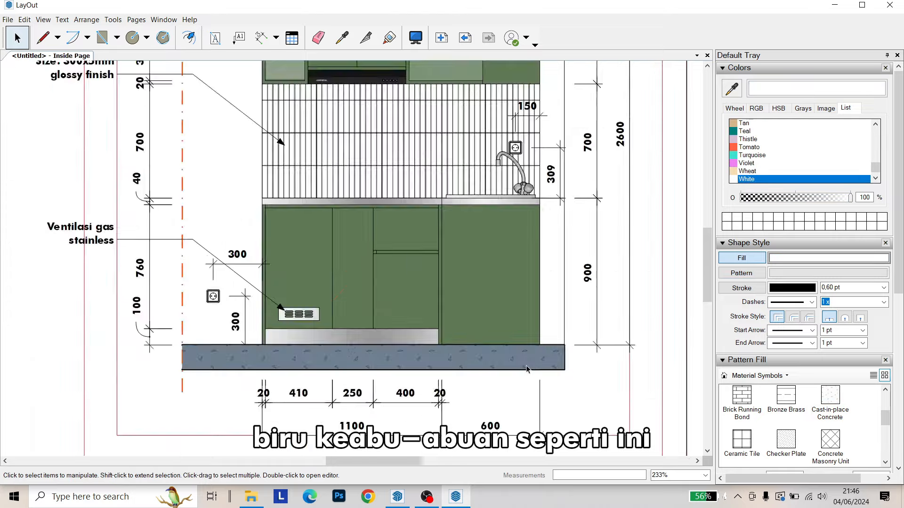
scroll(522, 249, "up", 5)
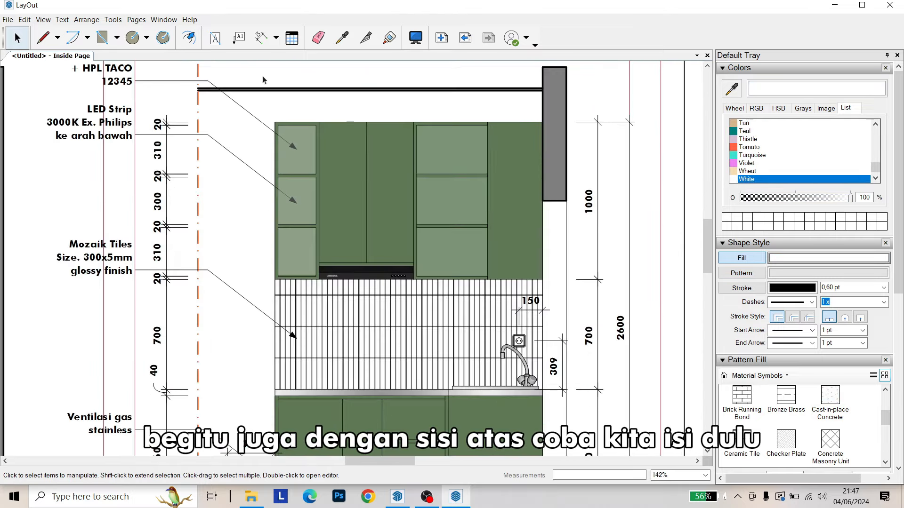
left_click(117, 41)
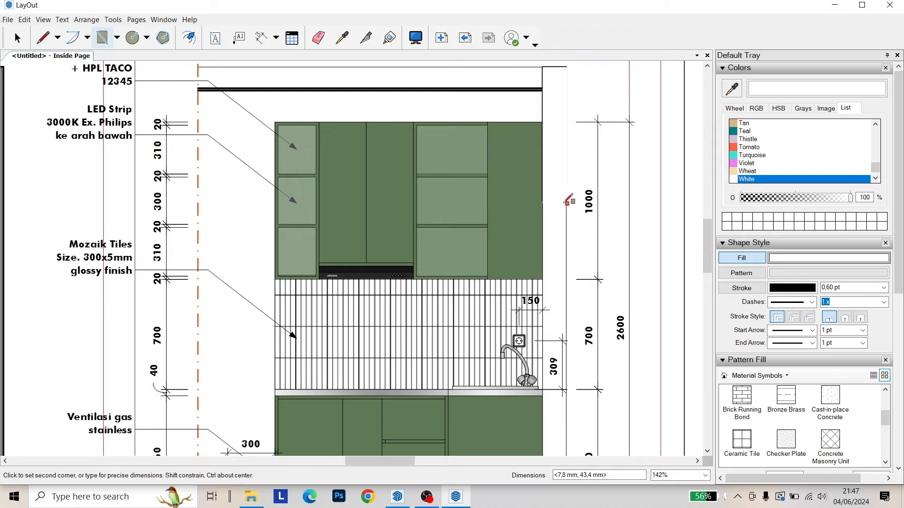
scroll(567, 201, "up", 1)
scroll(568, 201, "up", 10)
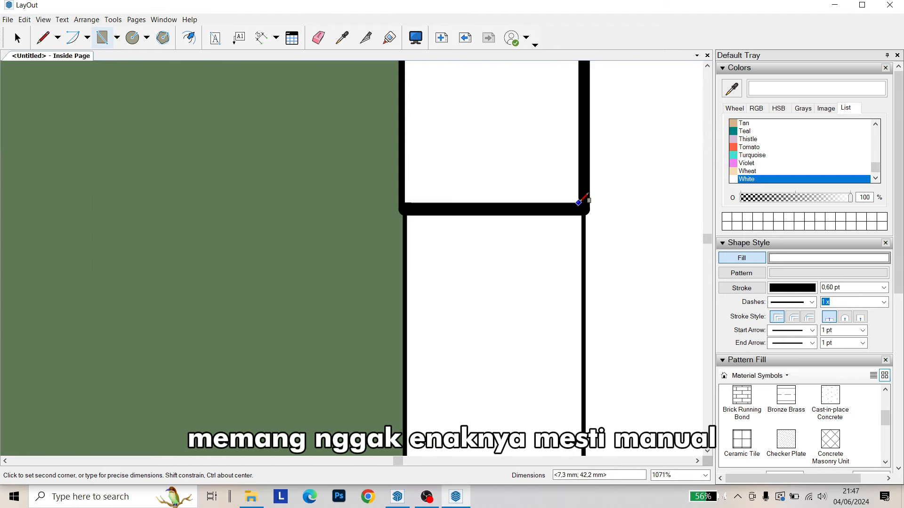
left_click(584, 203)
key("space")
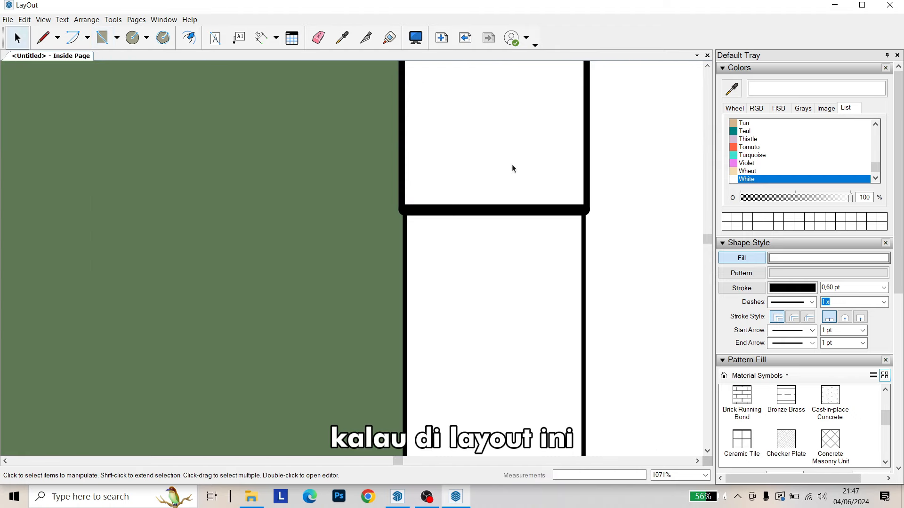
Select the wall section rectangle and turn on its pattern fill
scroll(572, 267, "down", 2)
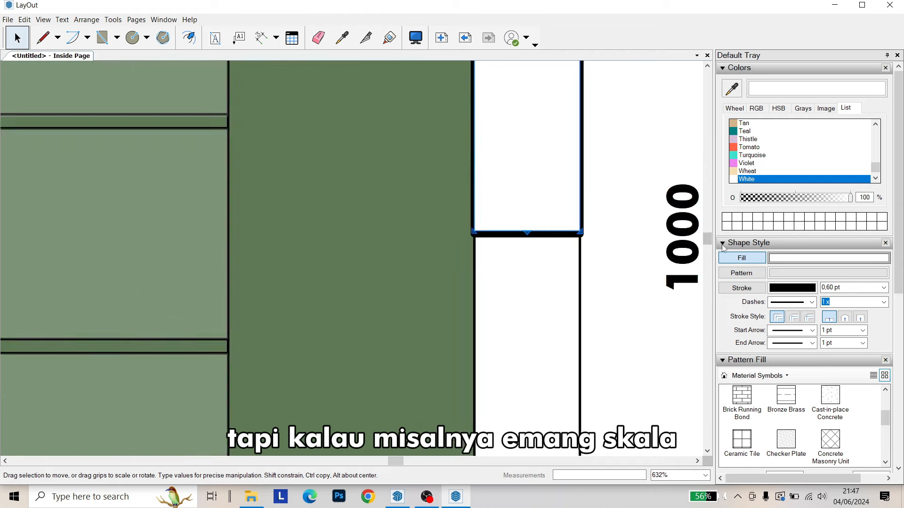
middle_click_drag(556, 212, 502, 313)
scroll(503, 312, "down", 6)
scroll(488, 137, "up", 5)
middle_click_drag(488, 134, 484, 198)
scroll(638, 231, "up", 2)
left_click(742, 277)
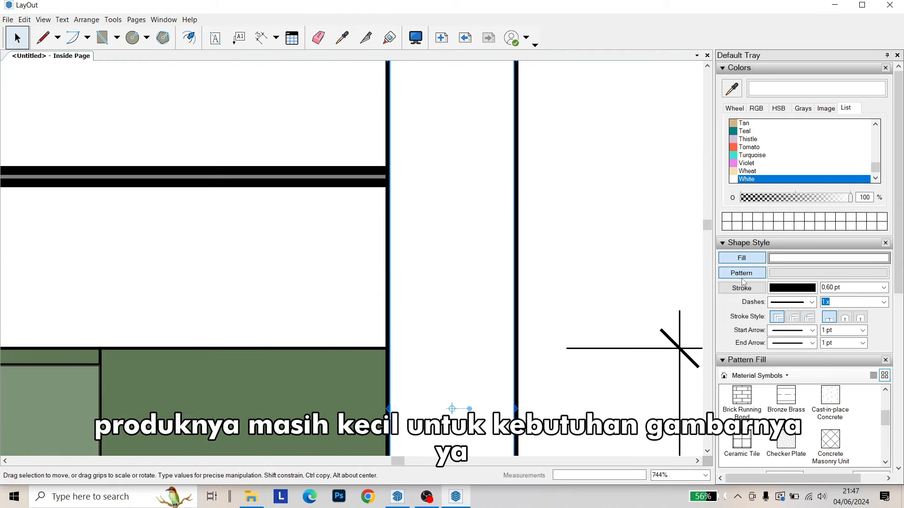
Change the wall rectangle's pattern to Brick Common Face from the Material Symbols collection
scroll(527, 283, "down", 4)
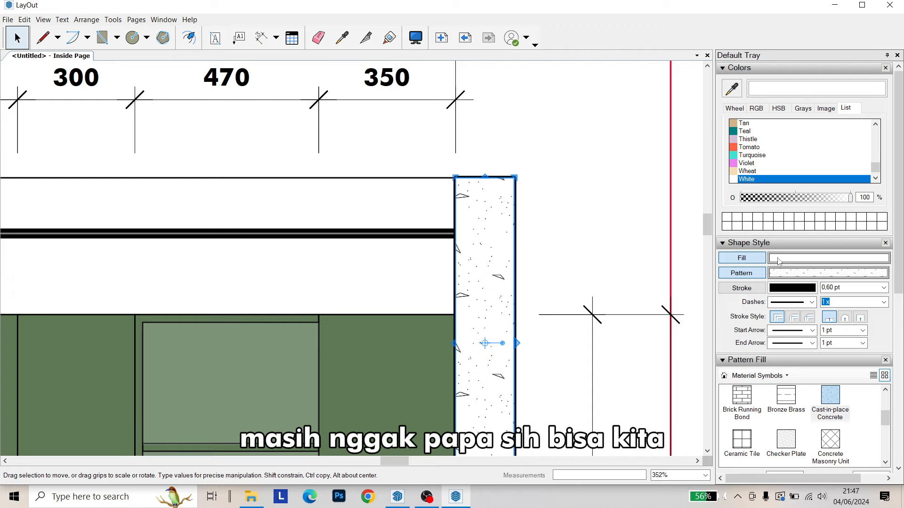
scroll(523, 235, "down", 3)
scroll(518, 243, "up", 4)
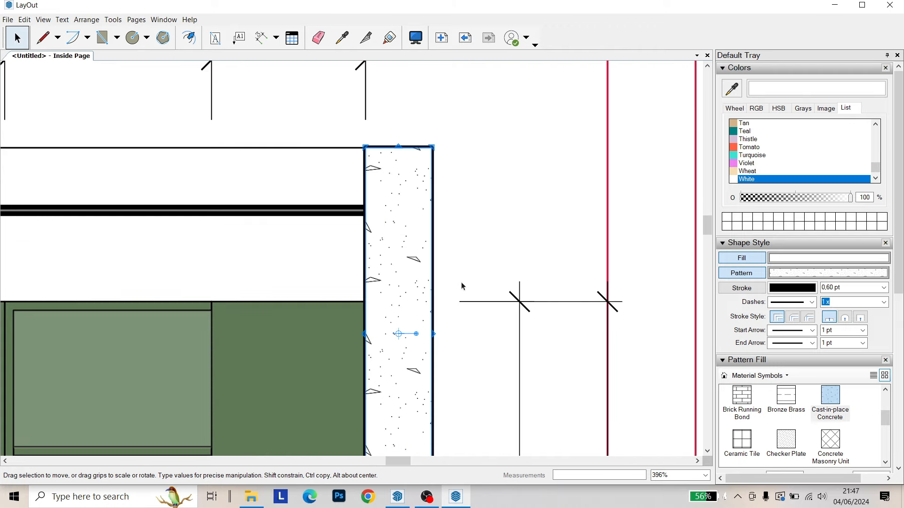
scroll(462, 283, "up", 5)
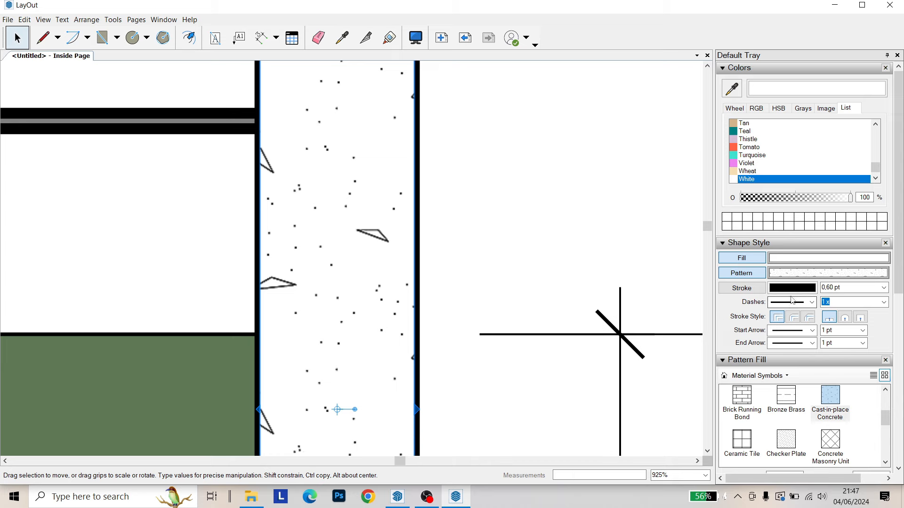
left_click(864, 280)
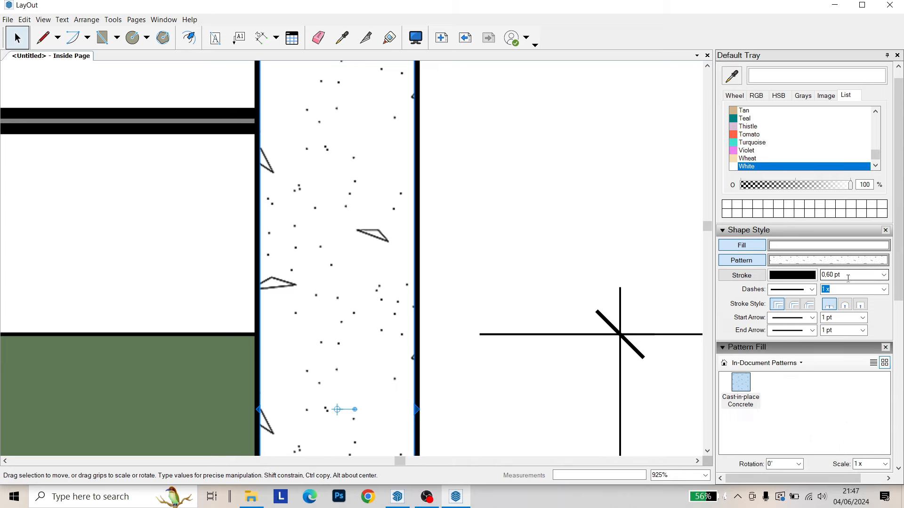
left_click(758, 363)
left_click(784, 409)
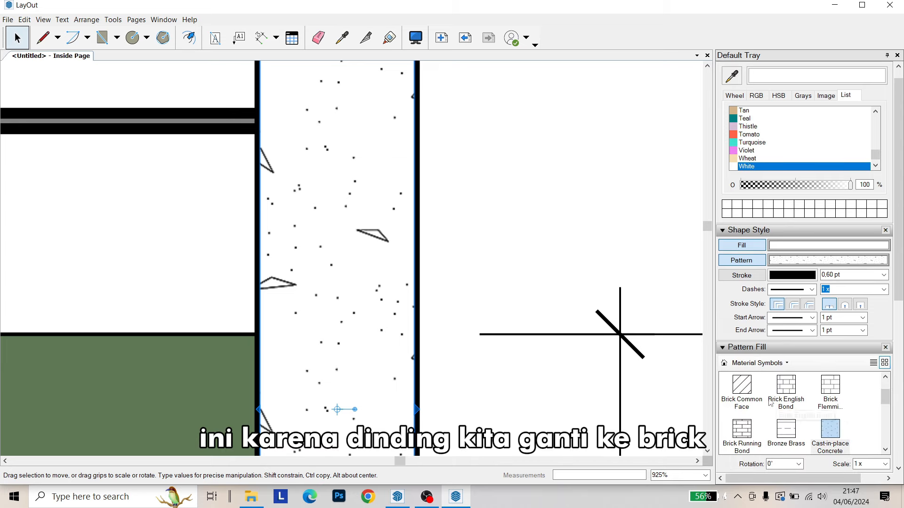
left_click(748, 390)
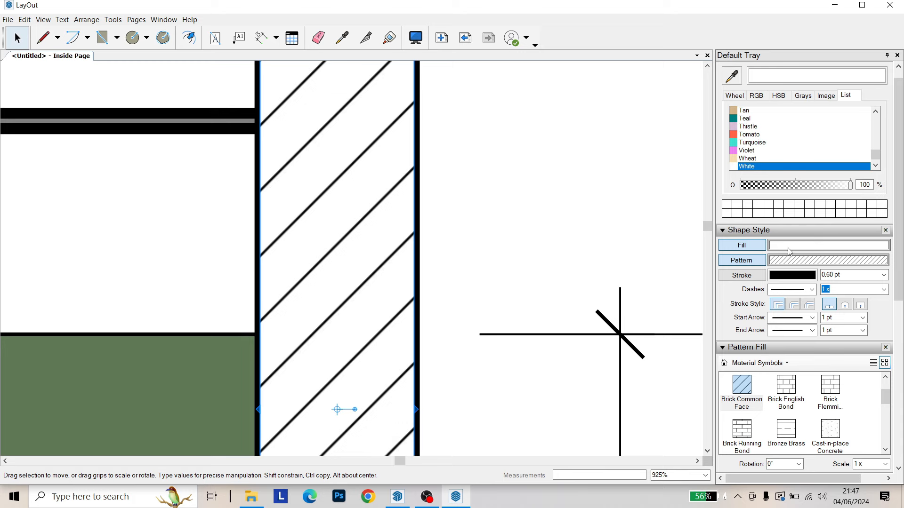
Set the wall rectangle's fill colour to Slate Gray behind the brick hatch and deselect it
left_click_drag(877, 158, 876, 153)
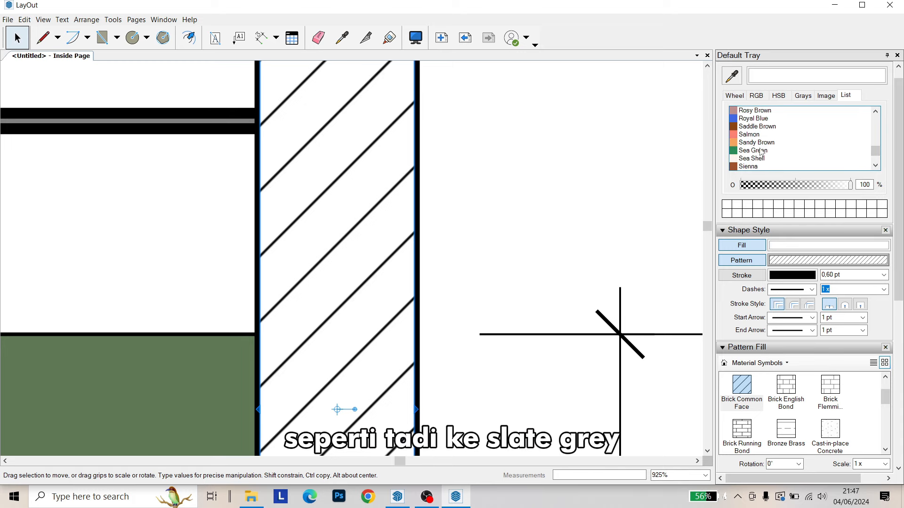
scroll(761, 153, "down", 6)
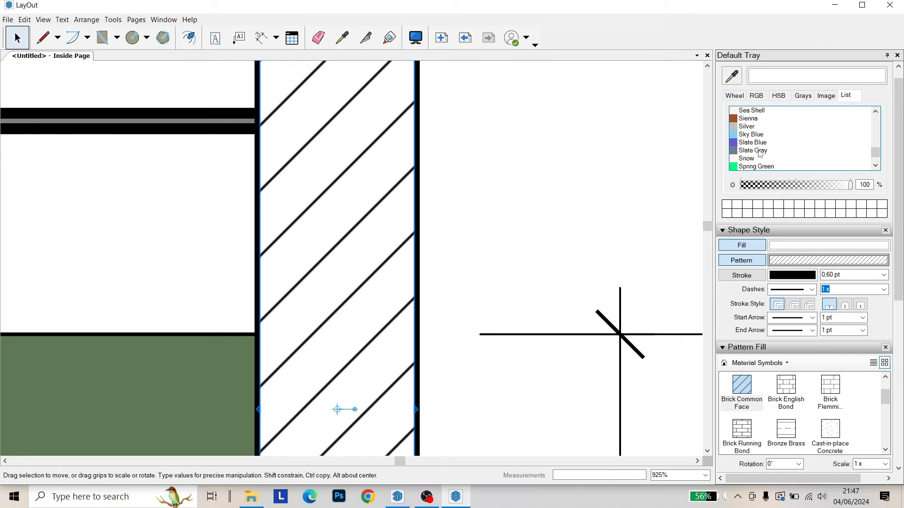
left_click(758, 151)
left_click(787, 244)
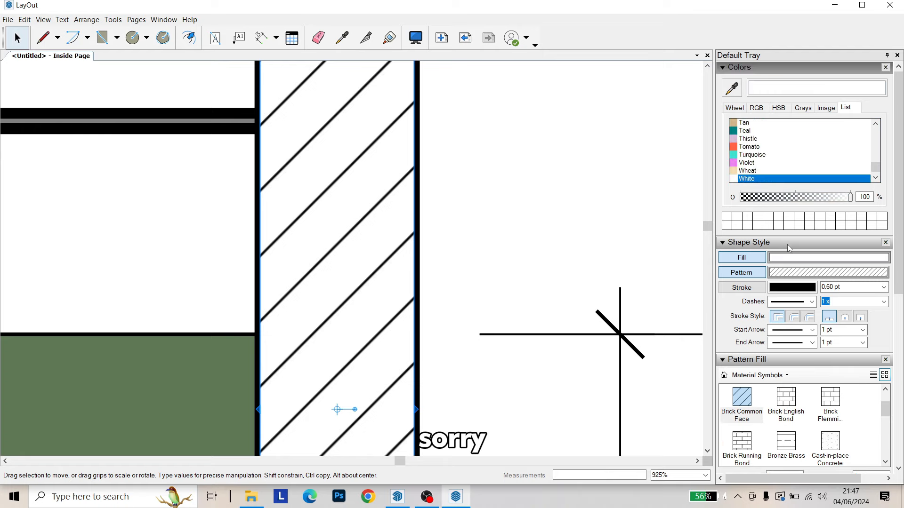
scroll(773, 152, "up", 3)
left_click(760, 165)
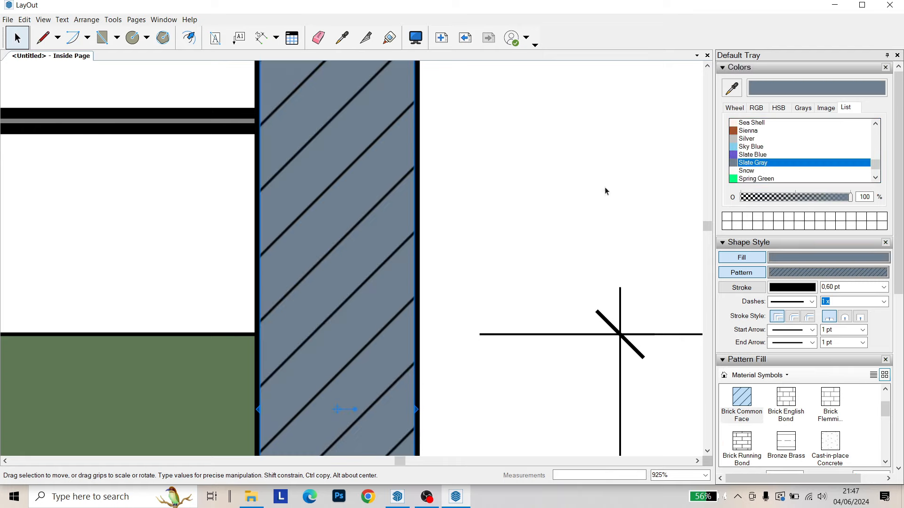
scroll(506, 198, "down", 8)
left_click(528, 243)
Examine the hatched floor slab and wall section within the complete kitchen elevation, comparing it with the neighbouring elevation
middle_click_drag(510, 268, 594, 178)
scroll(565, 235, "down", 4)
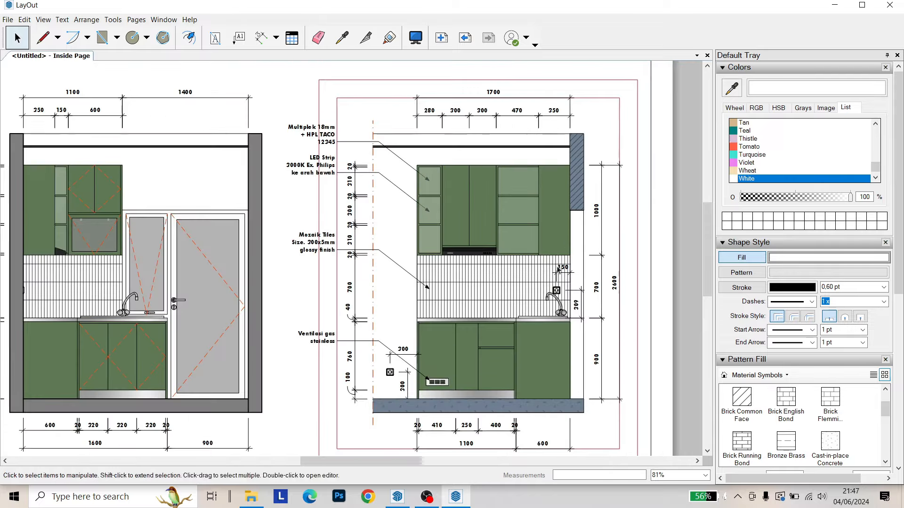
scroll(520, 327, "up", 6)
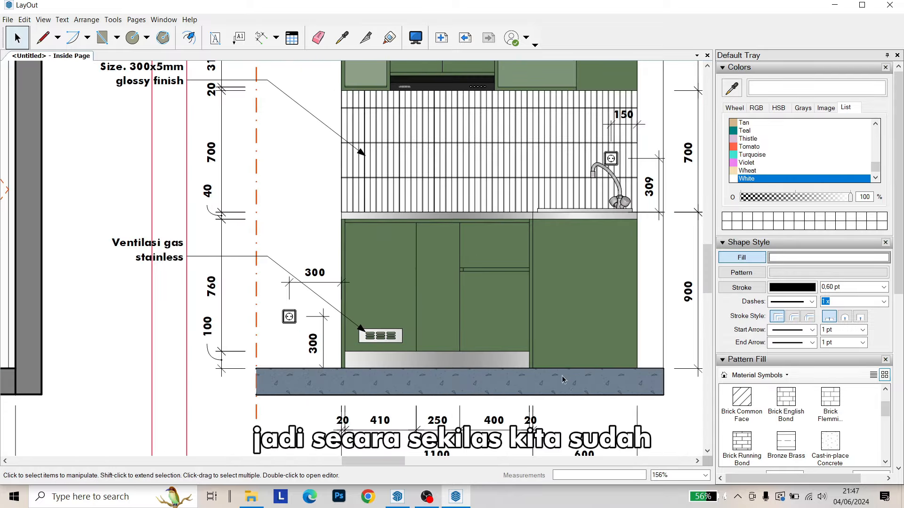
left_click(538, 389)
middle_click_drag(601, 229, 554, 325)
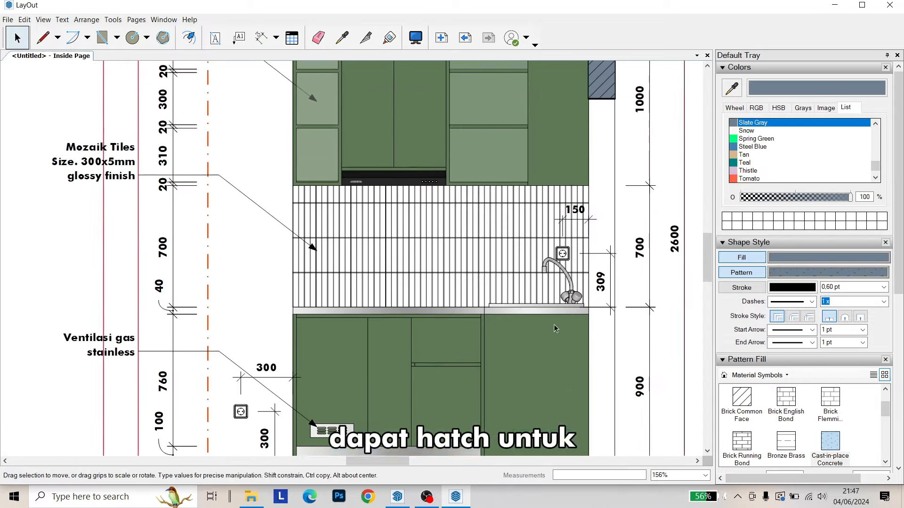
middle_click_drag(614, 98, 573, 220)
left_click(578, 212)
scroll(573, 196, "up", 3)
left_click(560, 196)
scroll(561, 193, "down", 6)
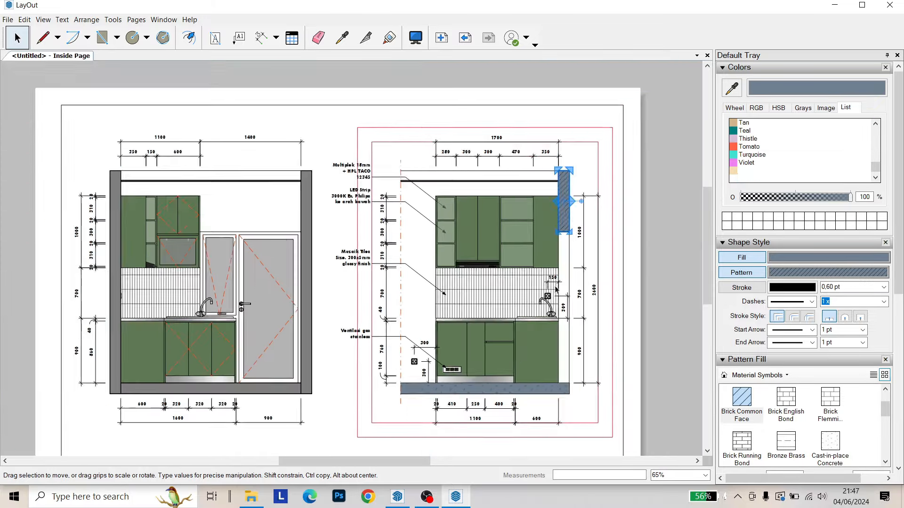
left_click(556, 289)
scroll(557, 289, "up", 3)
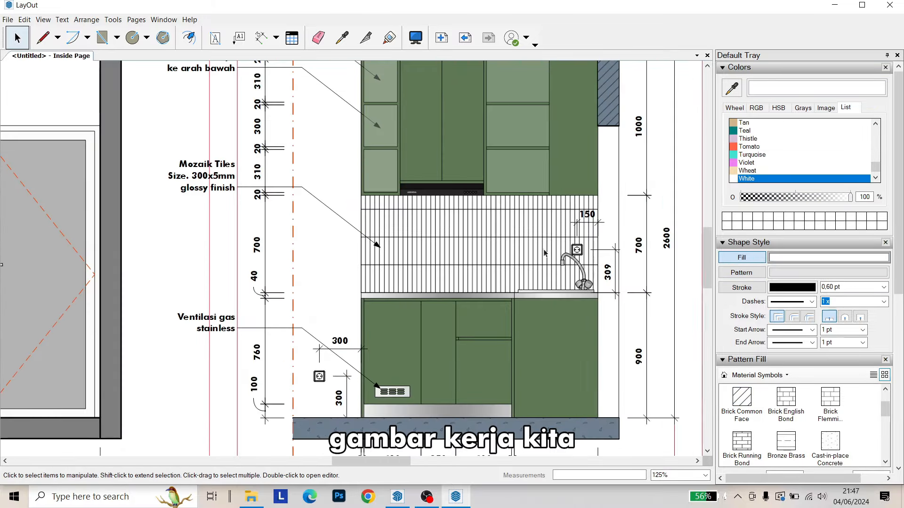
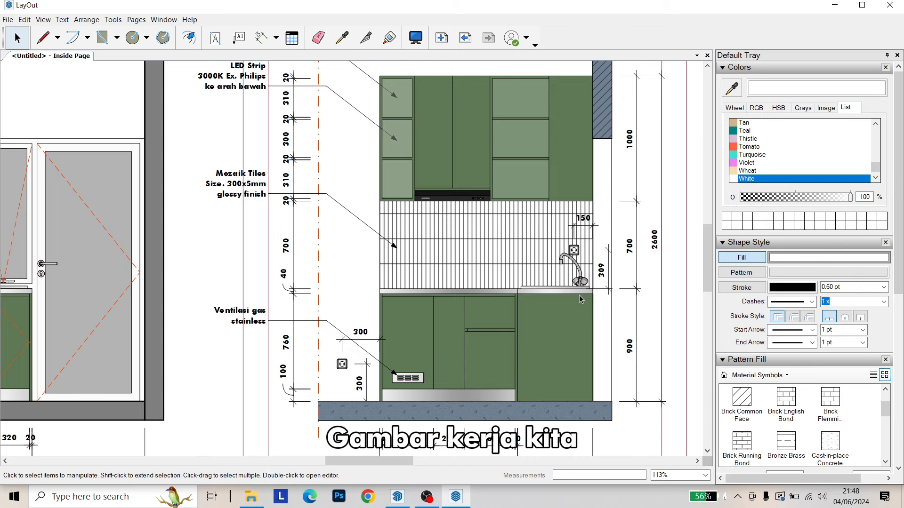
middle_click_drag(374, 390, 395, 302)
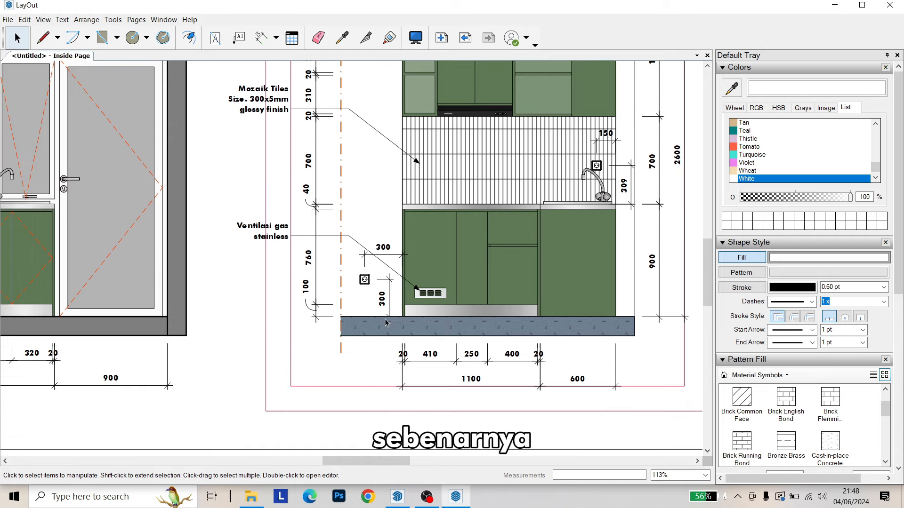
scroll(385, 323, "down", 2)
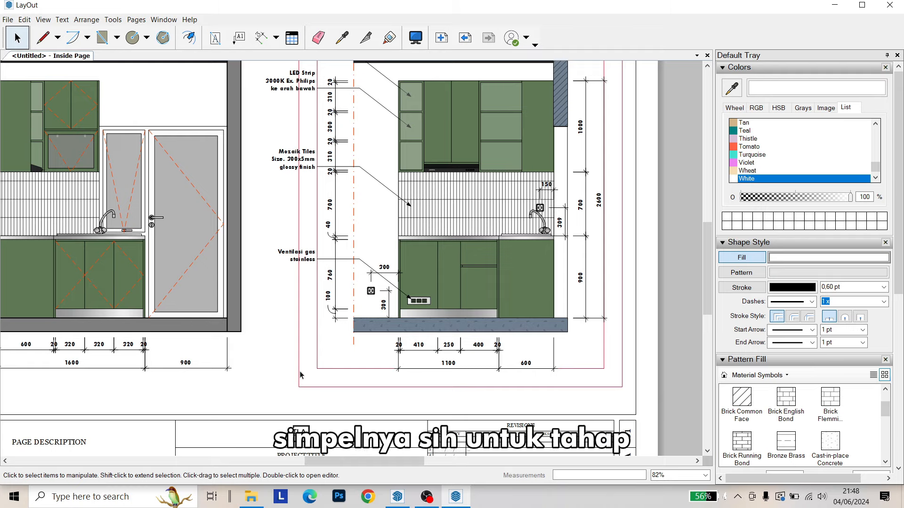
Erase the two leftover rectangular frames surrounding the right-hand kitchen elevation
scroll(318, 381, "up", 4)
key("e")
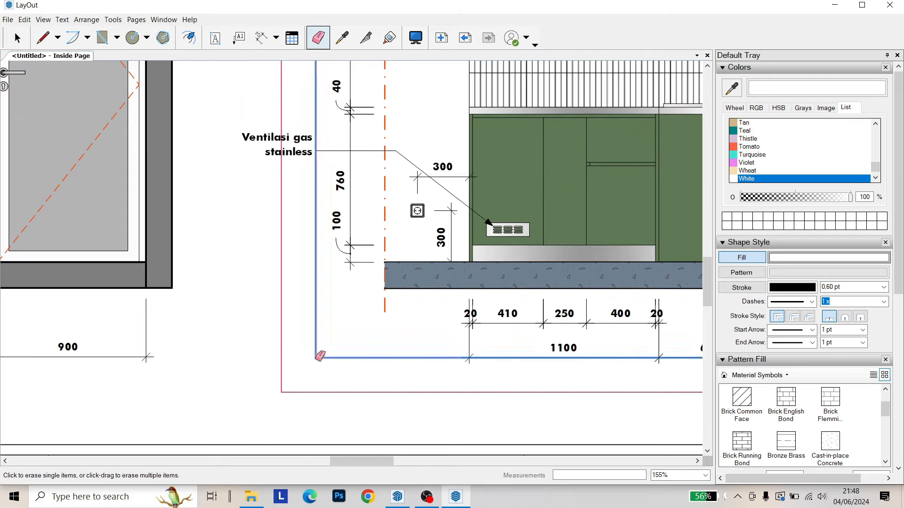
scroll(284, 339, "down", 8)
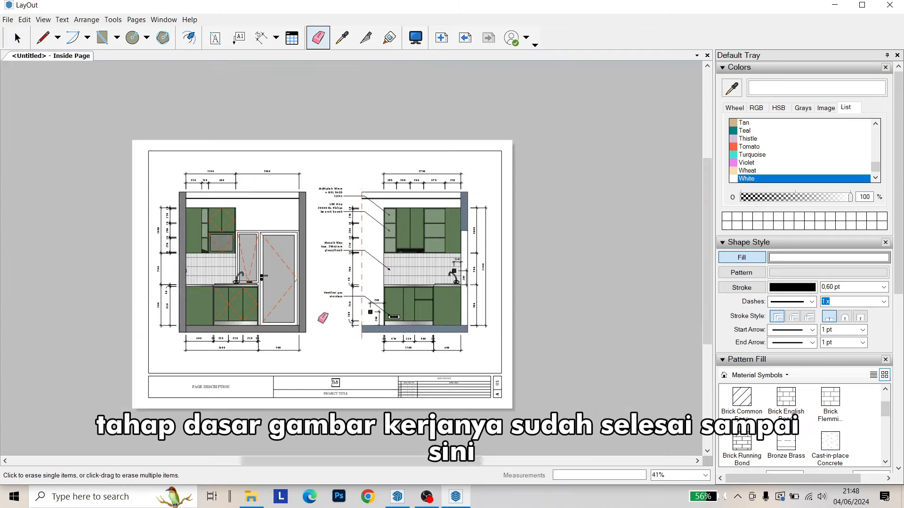
scroll(330, 316, "up", 3)
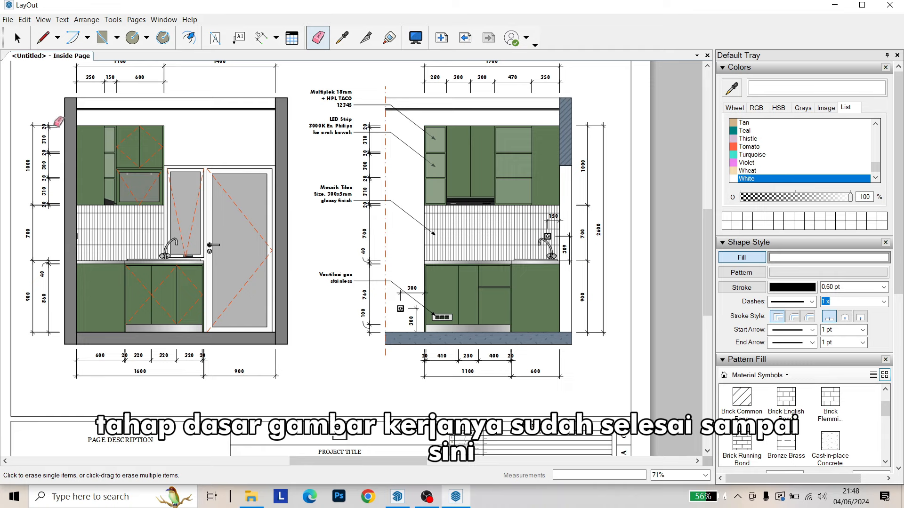
left_click(18, 37)
Examine the material labels, dimensions and hatching across both kitchen elevations
scroll(380, 276, "up", 2)
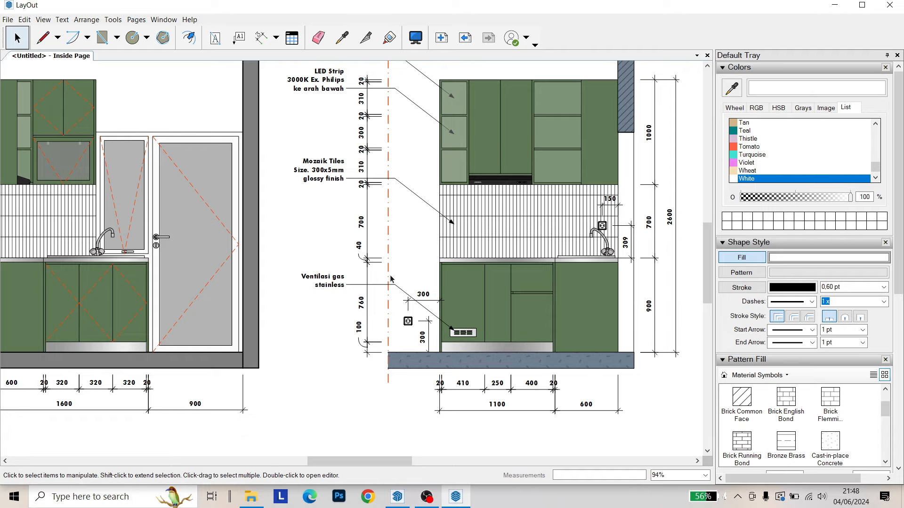
middle_click_drag(390, 265, 411, 309)
scroll(329, 123, "up", 1)
scroll(329, 123, "up", 2)
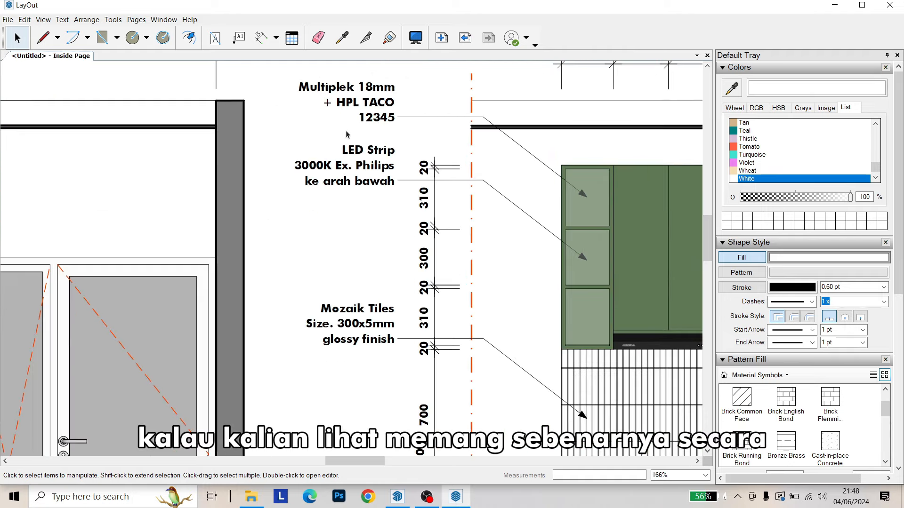
scroll(329, 123, "down", 4)
scroll(407, 173, "up", 3)
scroll(407, 173, "down", 1)
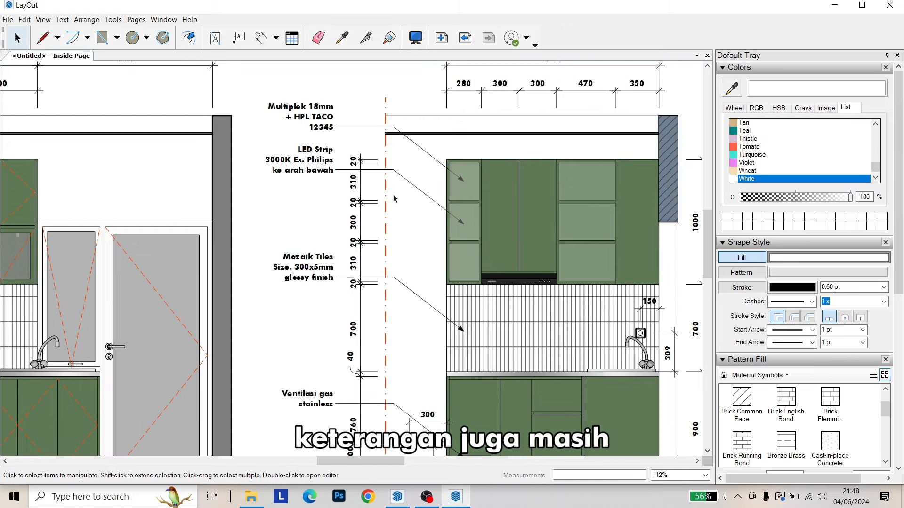
scroll(468, 277, "down", 2)
middle_click_drag(523, 331, 537, 296)
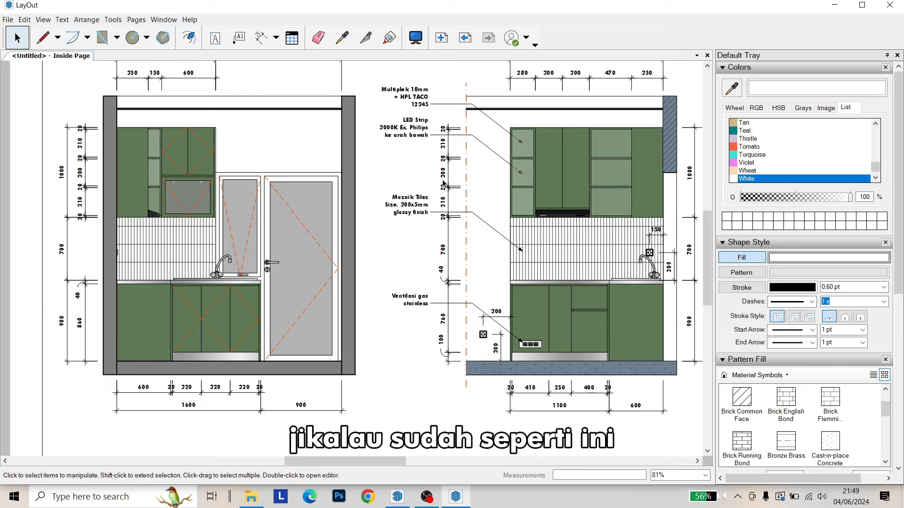
Add a new page to the document after the Inside Page
left_click(747, 69)
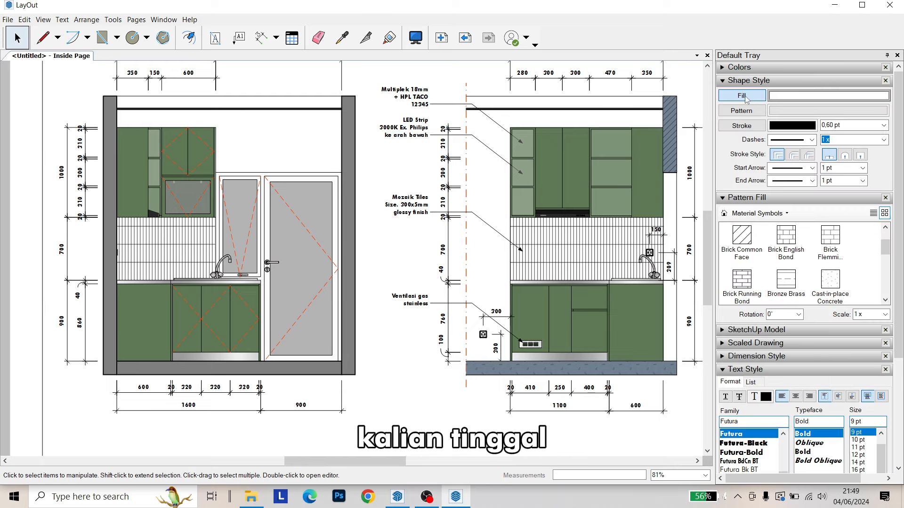
left_click(742, 81)
left_click(742, 94)
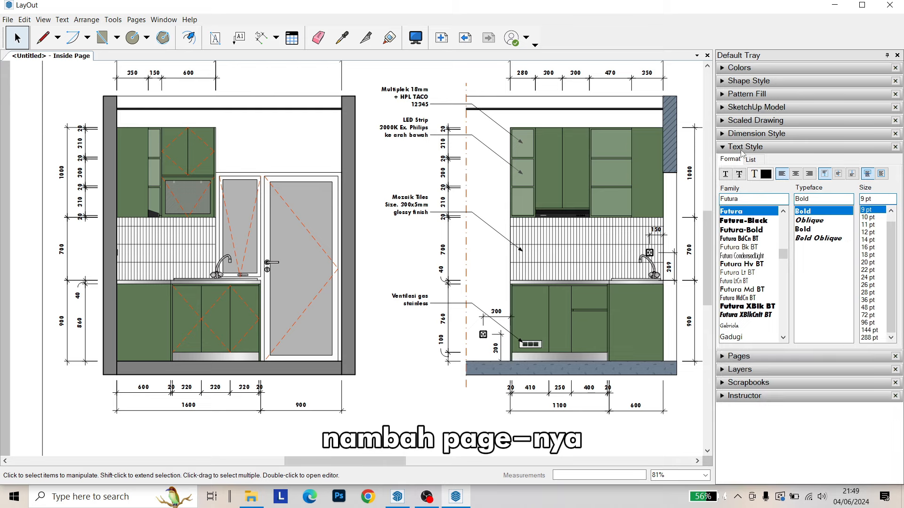
left_click(742, 148)
left_click(743, 160)
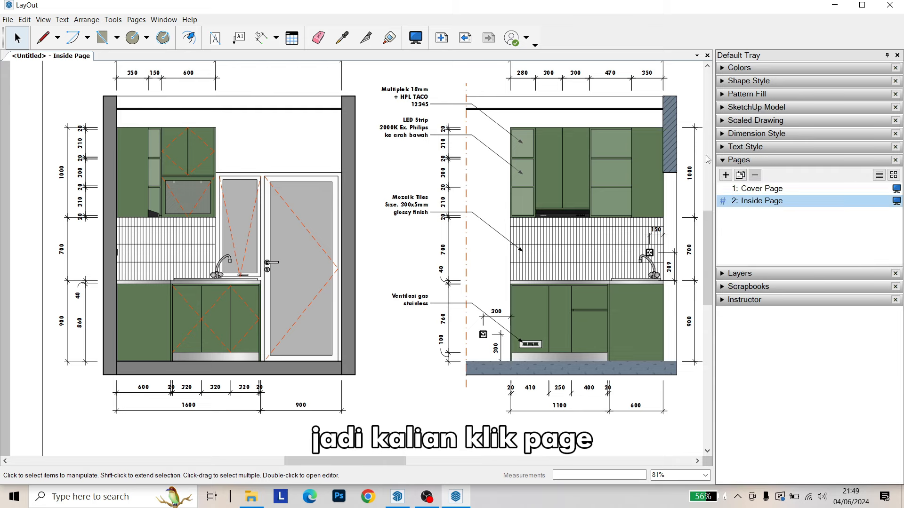
scroll(577, 312, "down", 2)
scroll(577, 312, "up", 2)
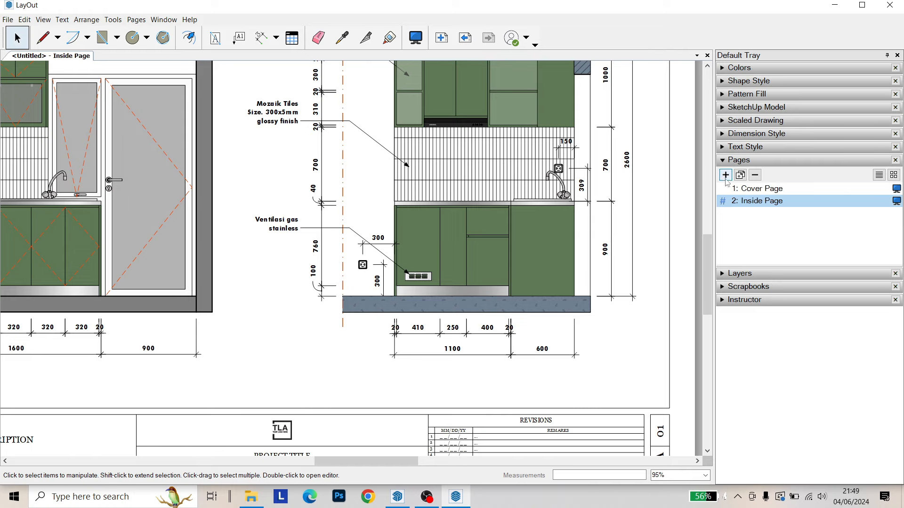
left_click(726, 175)
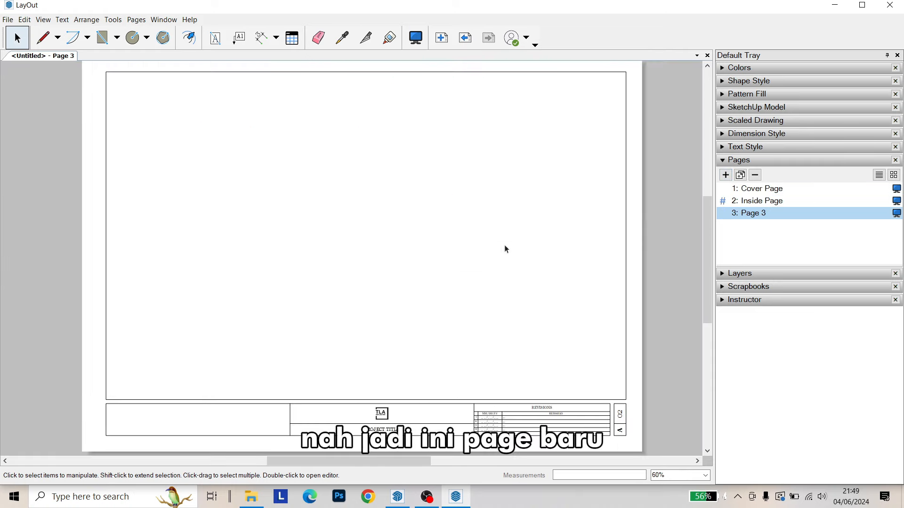
Copy the left kitchen elevation viewport from the Inside Page and paste it onto Page 3
left_click(770, 206)
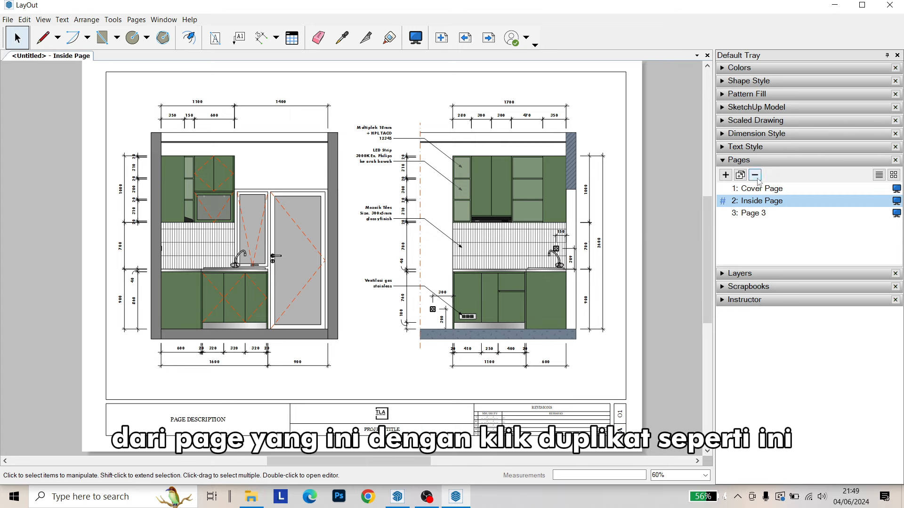
left_click(310, 172)
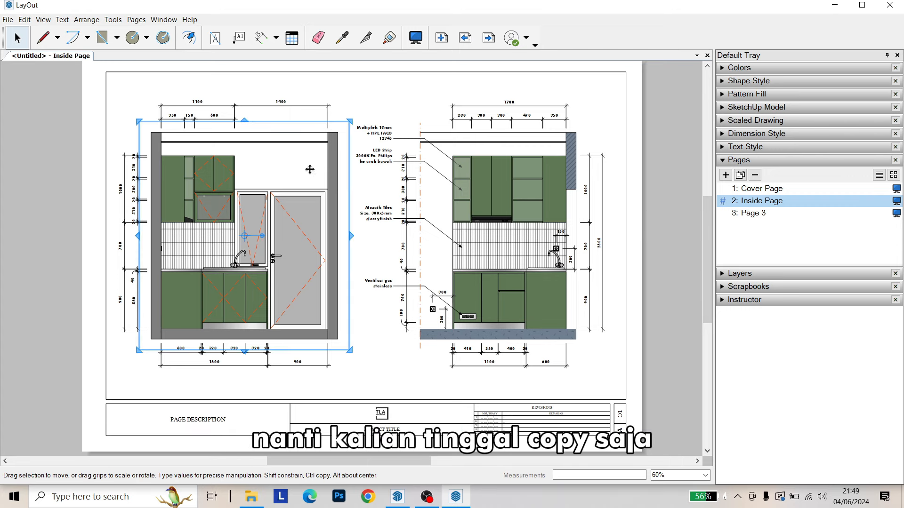
left_click(763, 214)
scroll(350, 258, "up", 1)
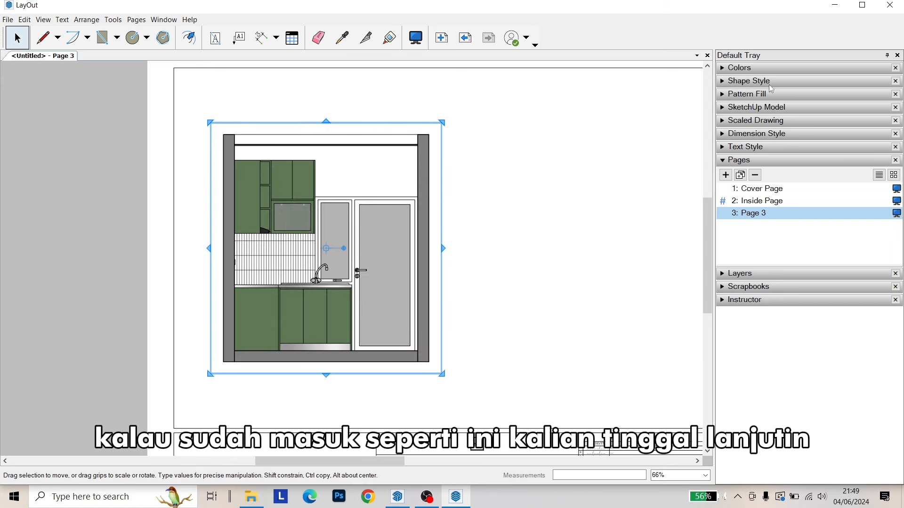
Set the pasted viewport's scene to 3 and deselect the viewport
left_click(767, 107)
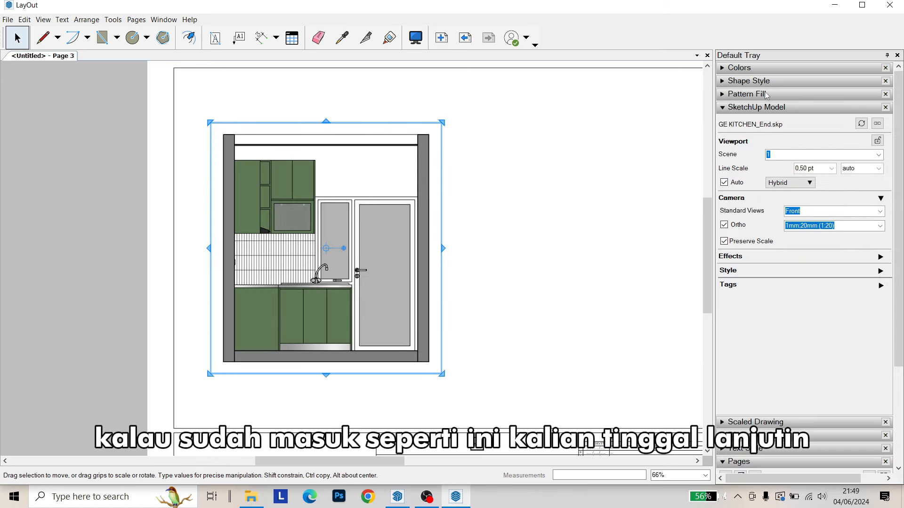
left_click(879, 156)
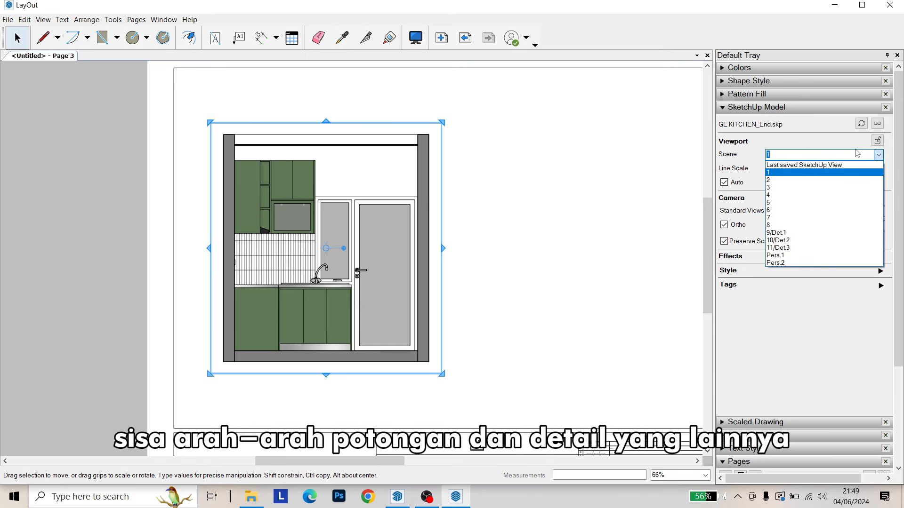
left_click(798, 188)
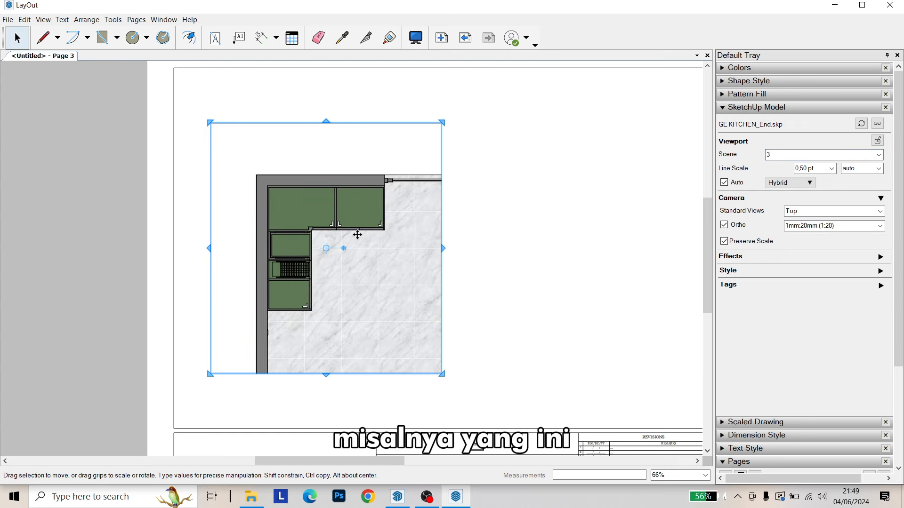
key("Escape")
left_click(331, 261)
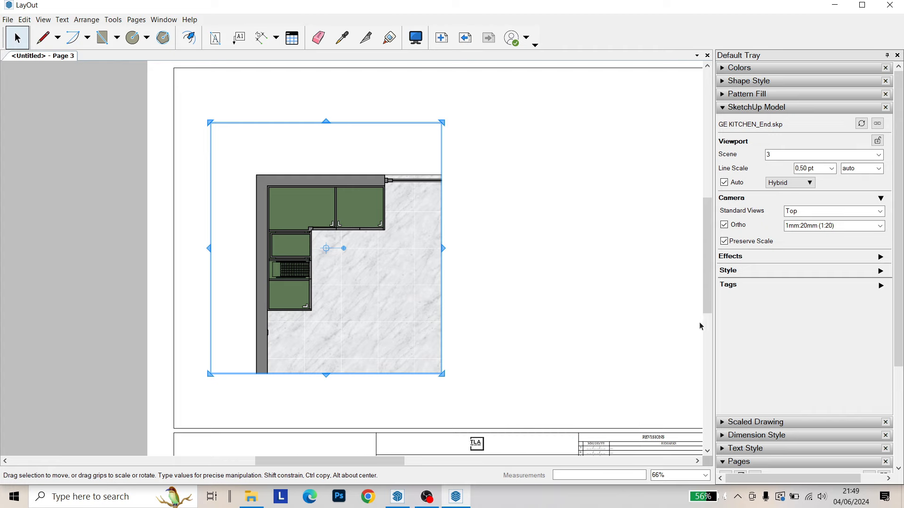
key("Escape")
Return to the Inside Page and bring the area beneath the elevations into view
left_click(748, 107)
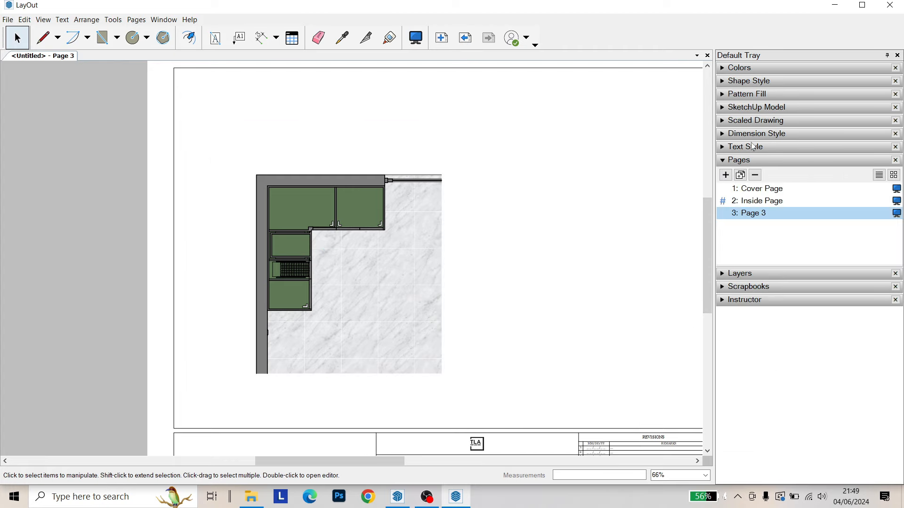
left_click(756, 201)
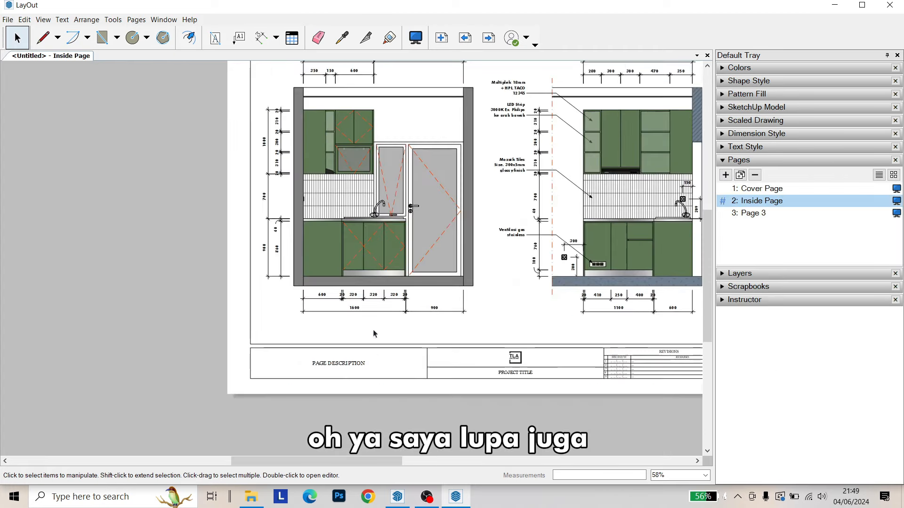
scroll(373, 333, "up", 4)
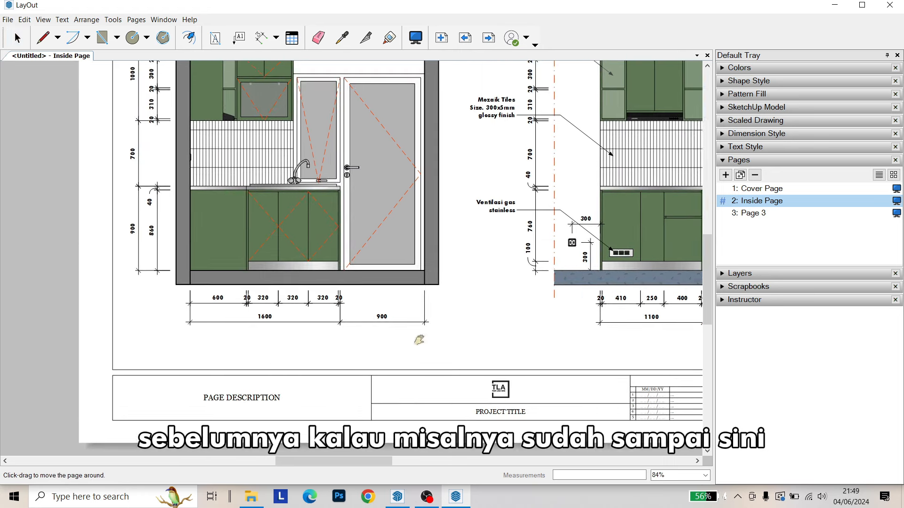
middle_click_drag(419, 340, 395, 338)
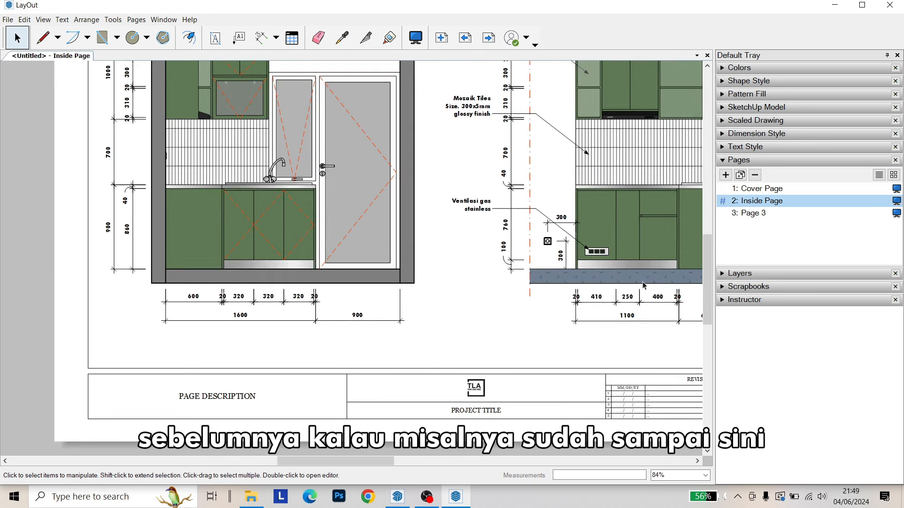
Place the A/001 drawing title symbol from the TB-Elegant Auto-Text scrapbook beneath the left elevation
left_click(772, 161)
left_click(765, 187)
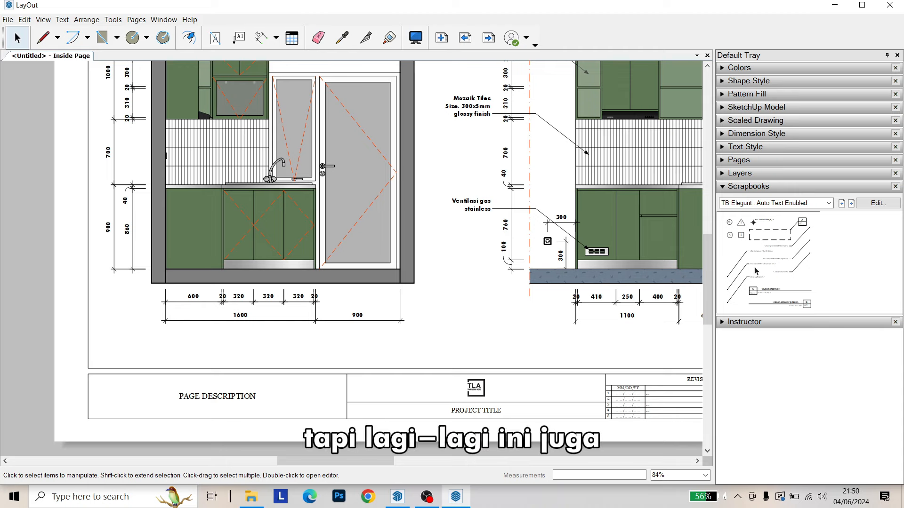
left_click_drag(759, 292, 213, 352)
scroll(213, 352, "up", 1)
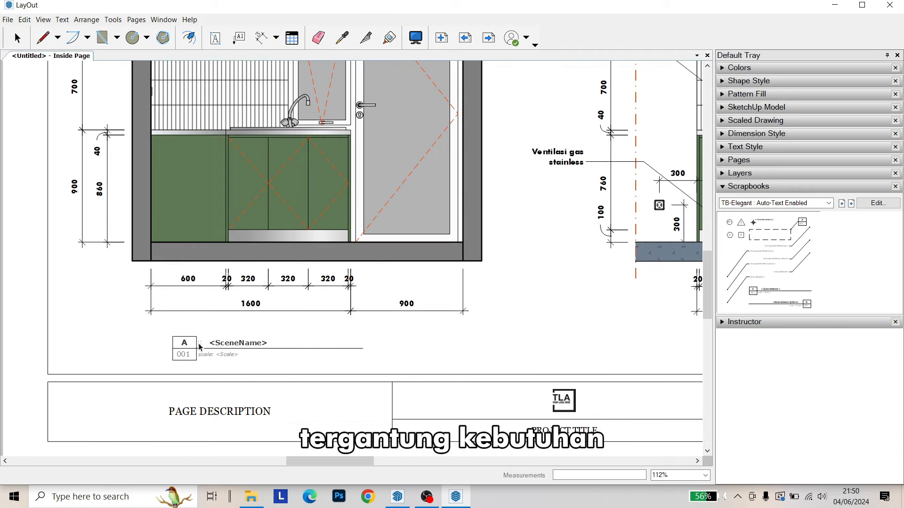
scroll(245, 331, "up", 1)
scroll(245, 331, "up", 1)
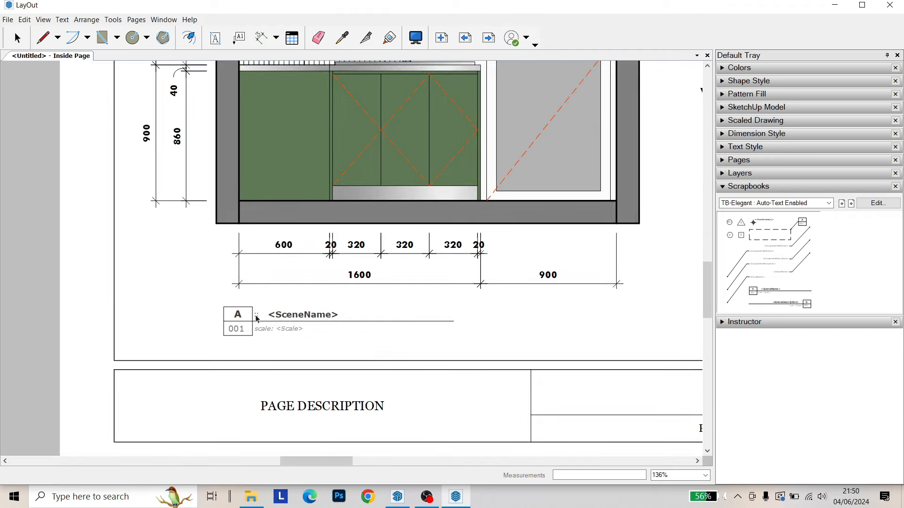
scroll(203, 332, "down", 1)
scroll(187, 334, "up", 2)
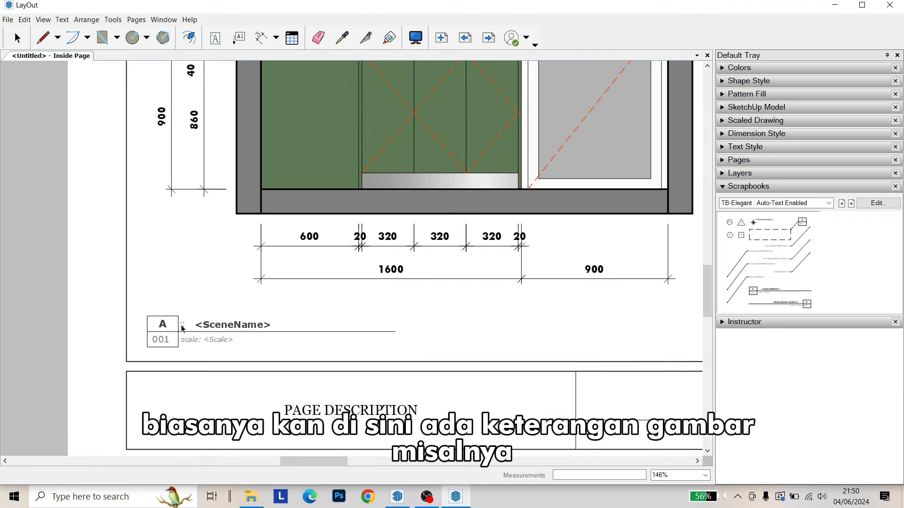
scroll(190, 324, "down", 1)
scroll(191, 320, "up", 2)
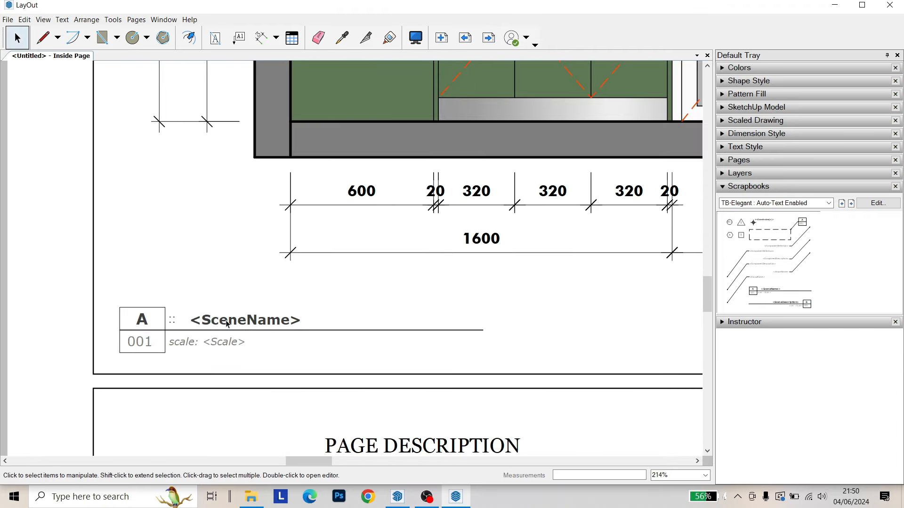
Replace the scene name placeholder in the drawing title symbol with TAMPAK DEPAN
double_click(226, 321)
left_click(228, 321)
double_click(228, 321)
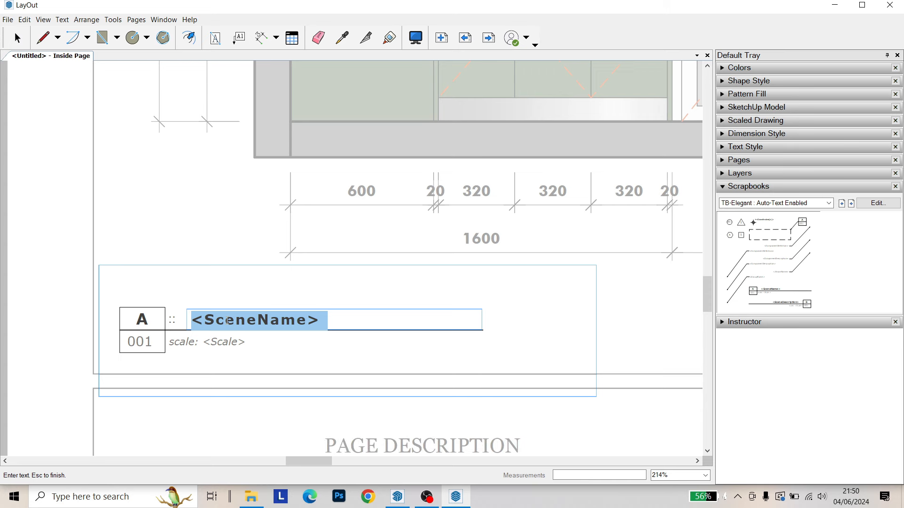
type("T")
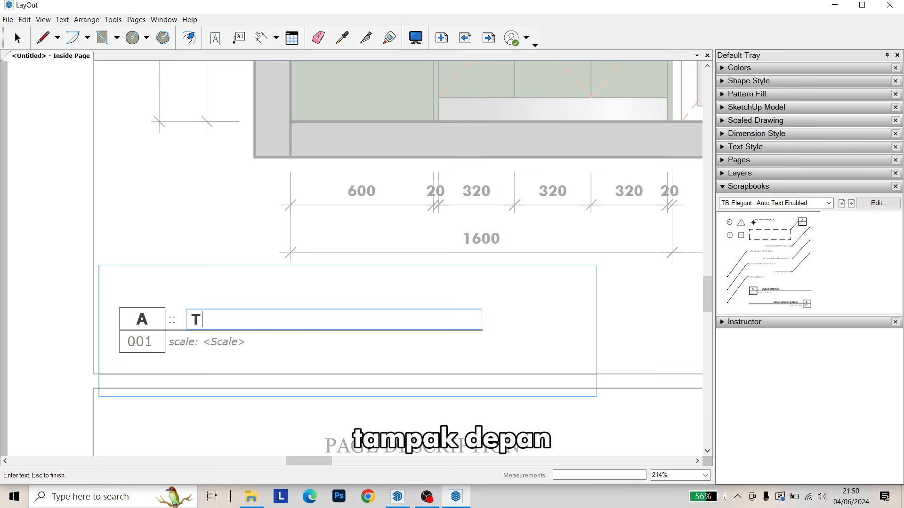
type("AMPA")
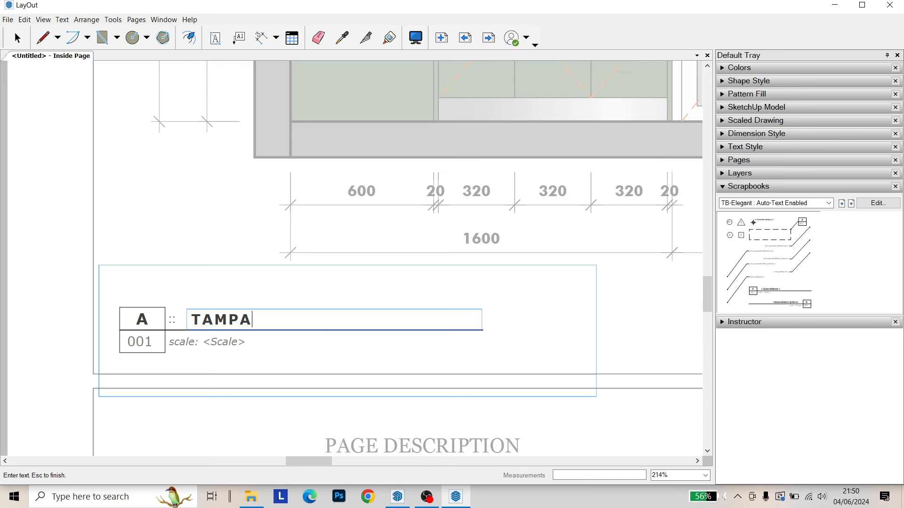
type("K DEPAN")
key("Escape")
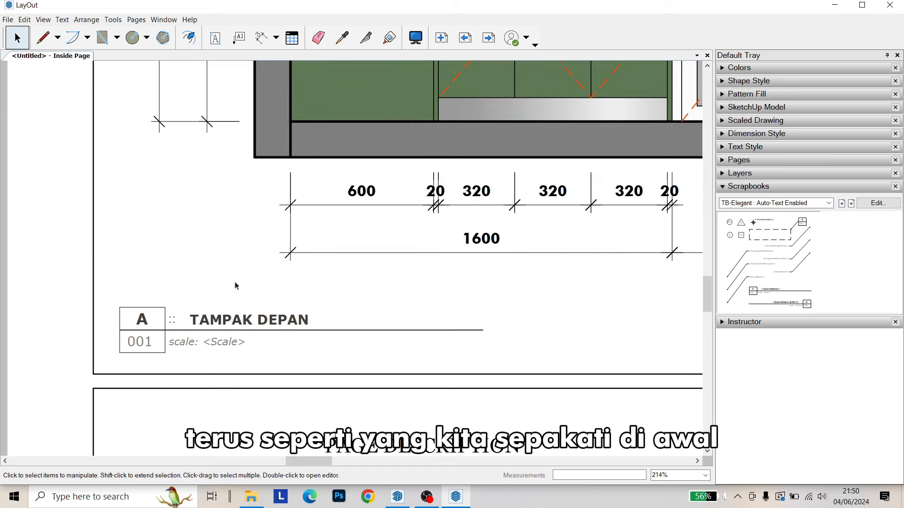
Replace the scale text in the drawing title symbol with 1:20 and finish editing the symbol
double_click(243, 348)
left_click(243, 347)
double_click(244, 346)
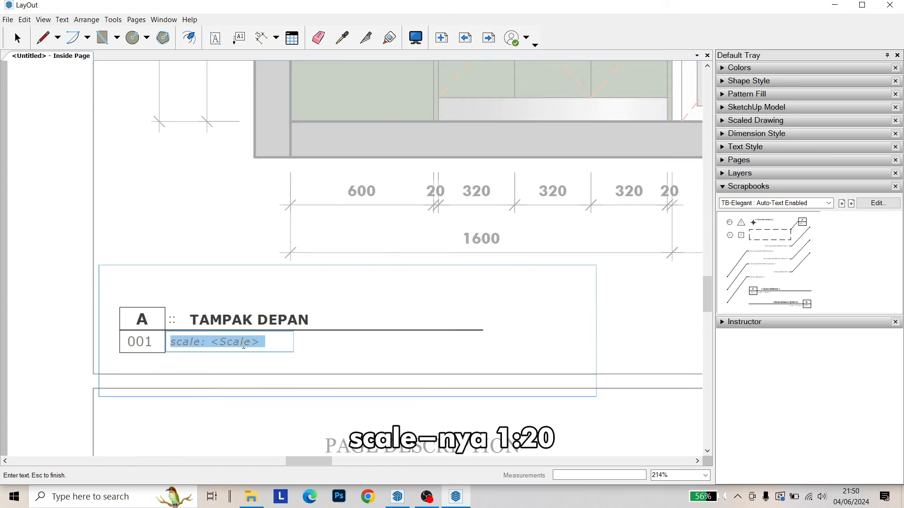
type("1")
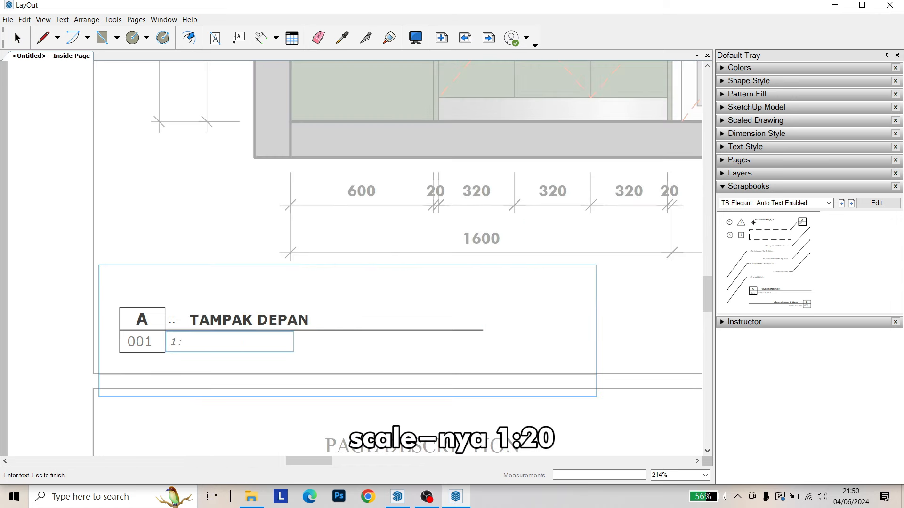
type(":20")
key("Escape")
key("Escape")
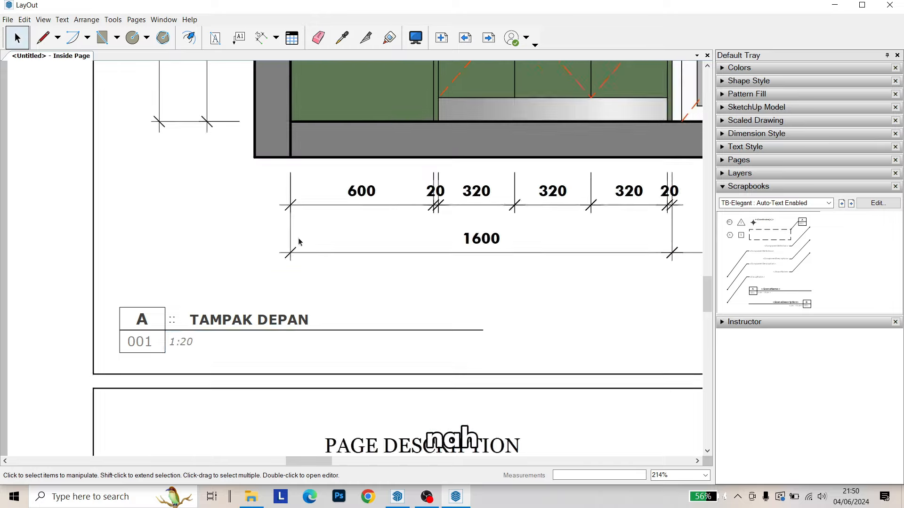
Look over both elevations, their dimensions and the drawing title beneath the left one
scroll(250, 346, "down", 5)
scroll(410, 332, "up", 2)
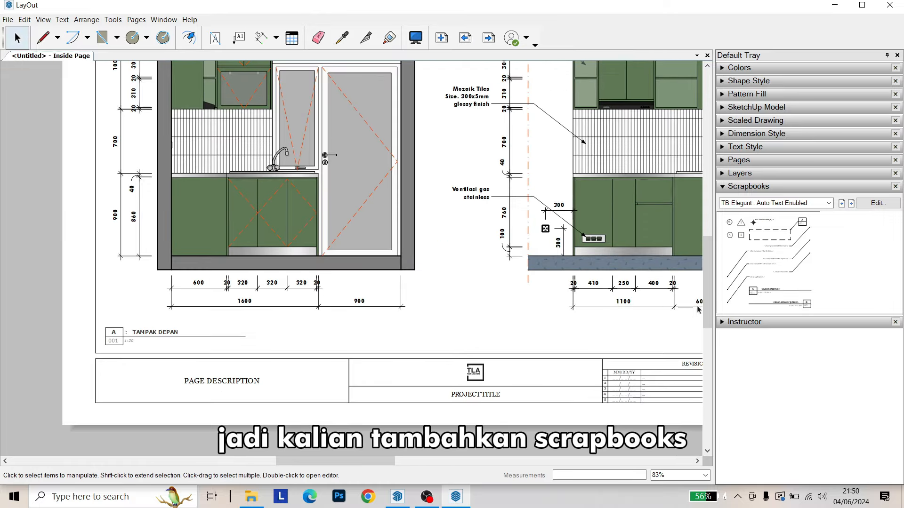
middle_click_drag(386, 264, 381, 277)
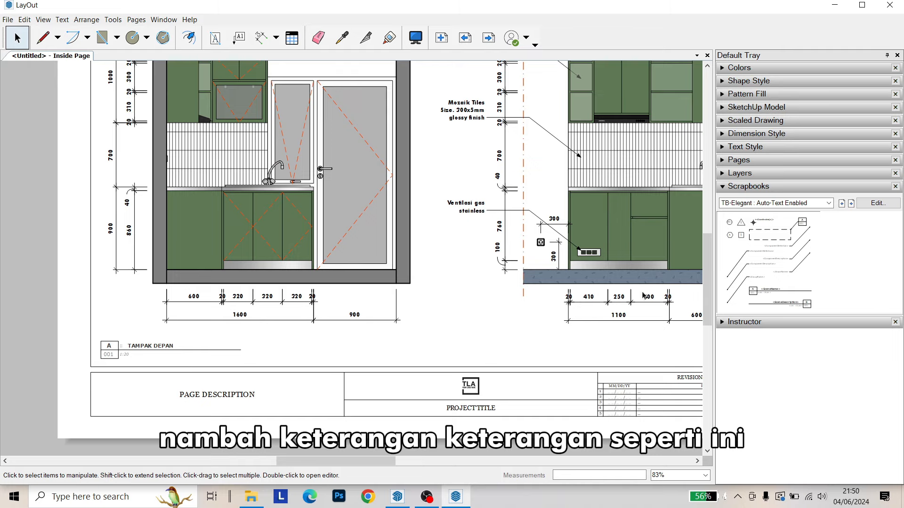
scroll(417, 261, "up", 1)
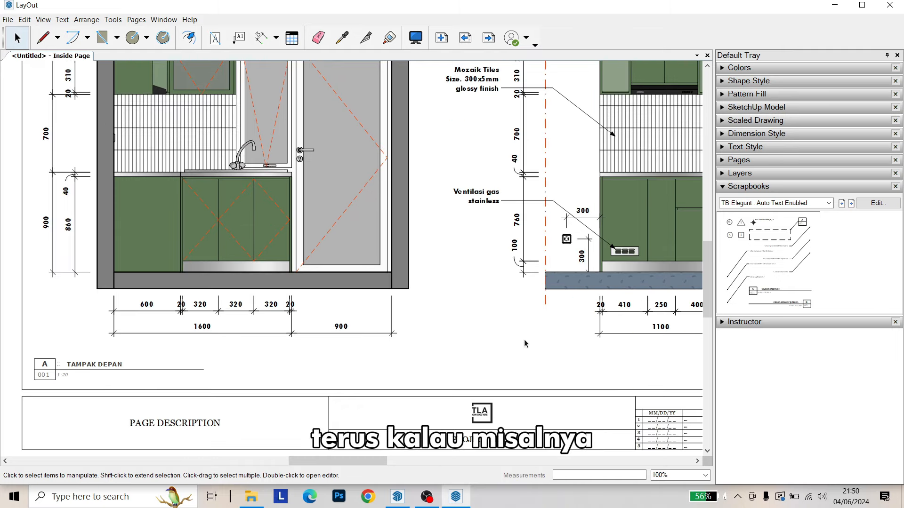
scroll(272, 276, "up", 3)
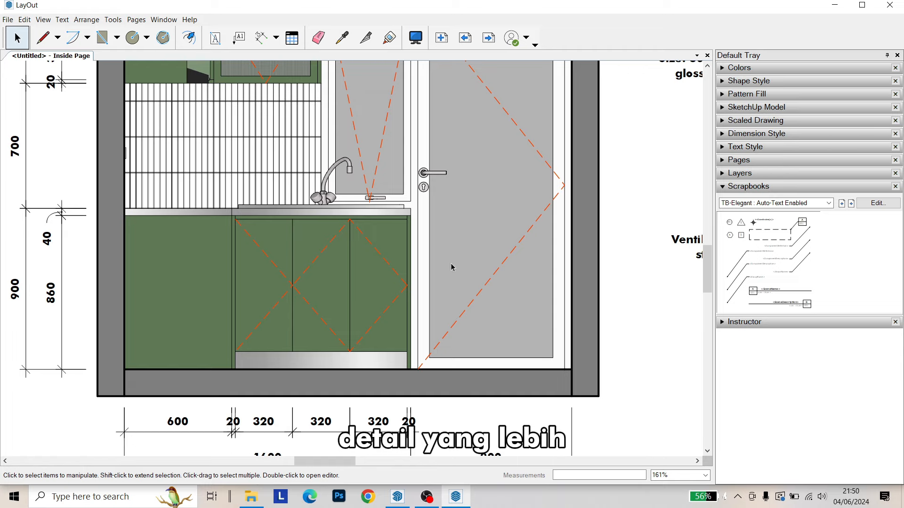
scroll(450, 286, "down", 5)
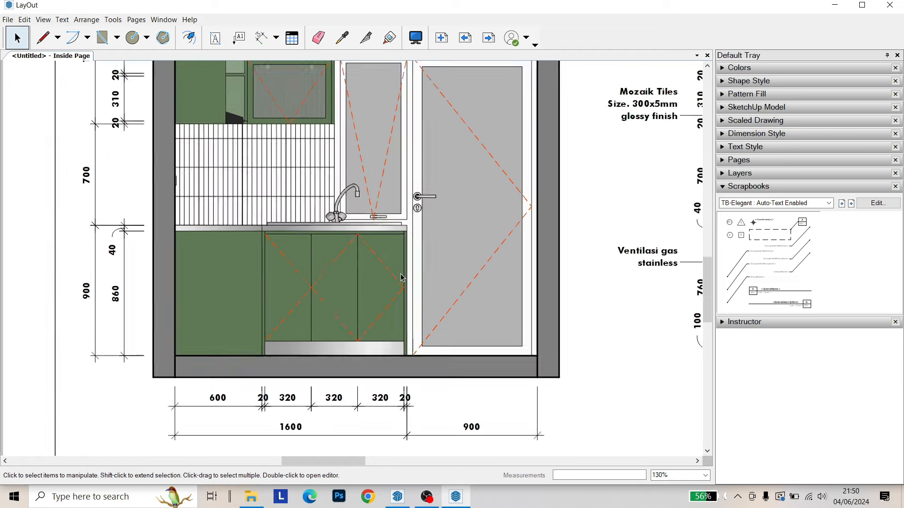
scroll(430, 283, "down", 1)
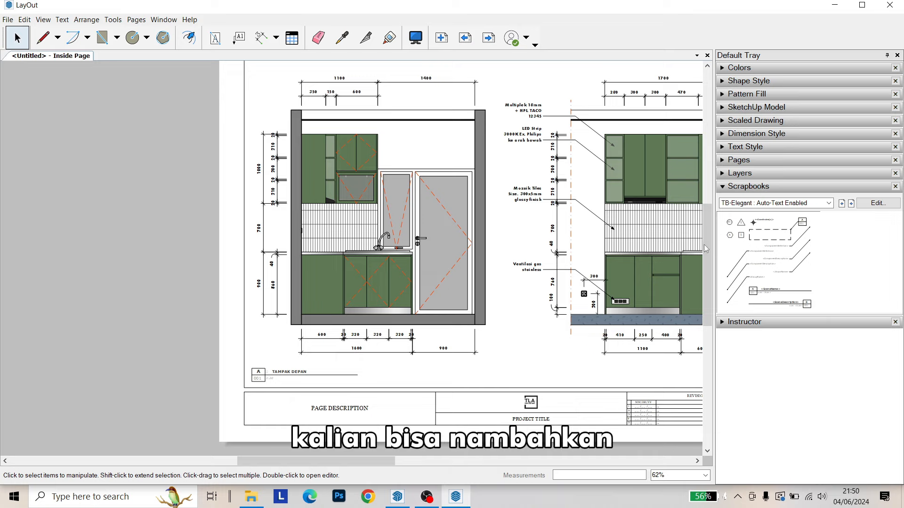
Place the A/001 detail callout with dashed box and leader from the scrapbook over the right elevation's countertop and base cabinets
left_click(751, 244)
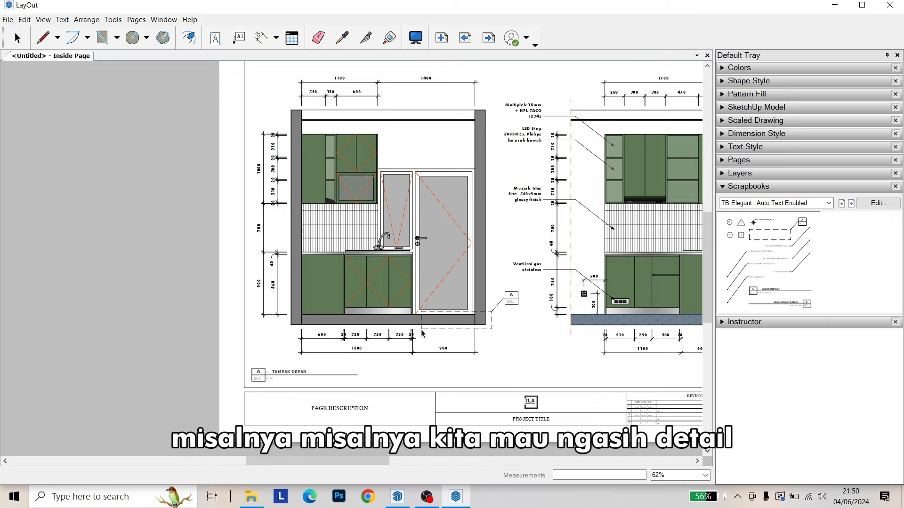
scroll(419, 316, "up", 3)
middle_click_drag(419, 280, 194, 357)
scroll(232, 313, "down", 5)
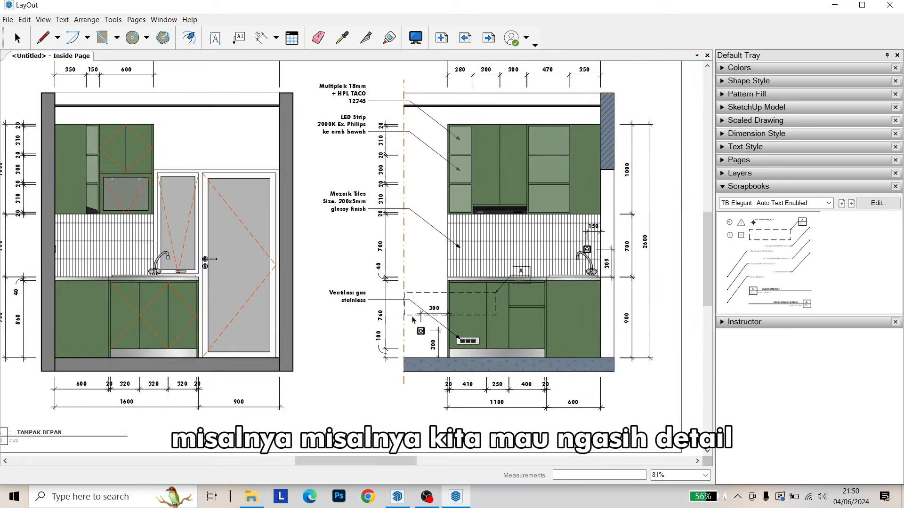
scroll(506, 296, "up", 1)
scroll(435, 259, "up", 5)
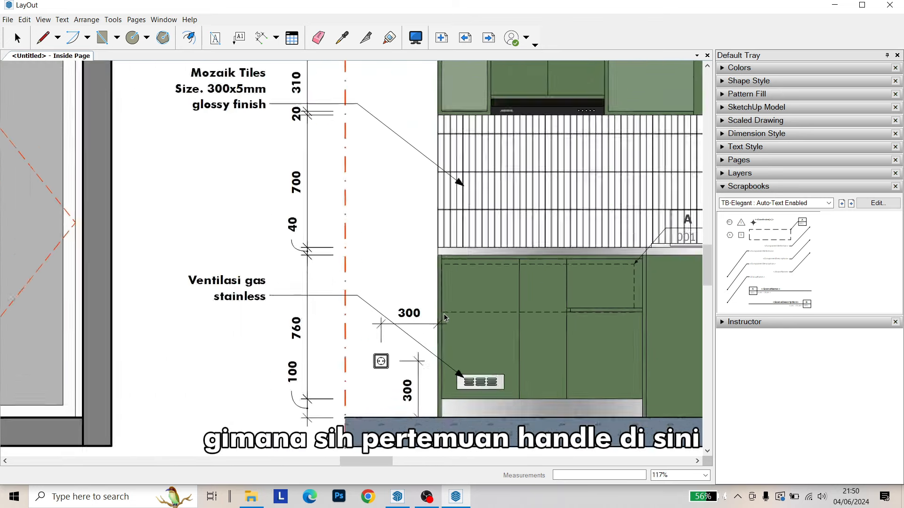
scroll(436, 259, "up", 1)
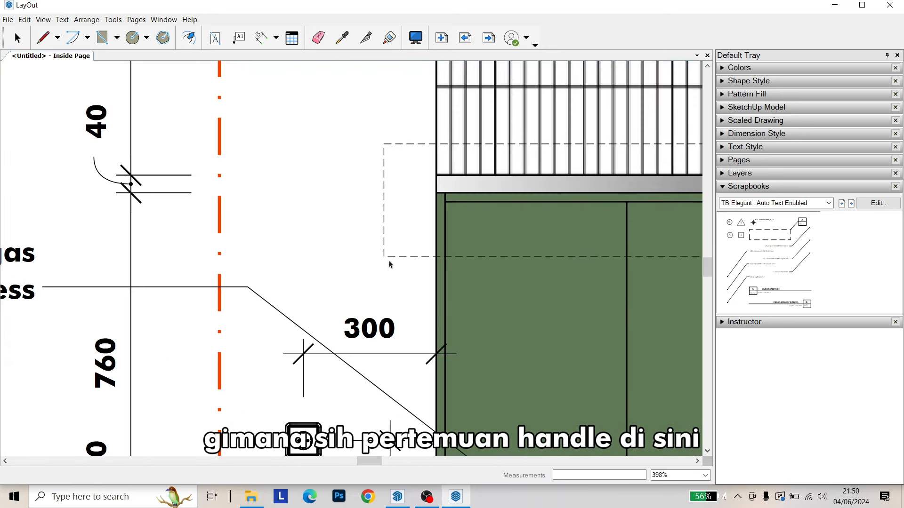
middle_click_drag(387, 256, 298, 283)
left_click(272, 283)
scroll(234, 264, "down", 3)
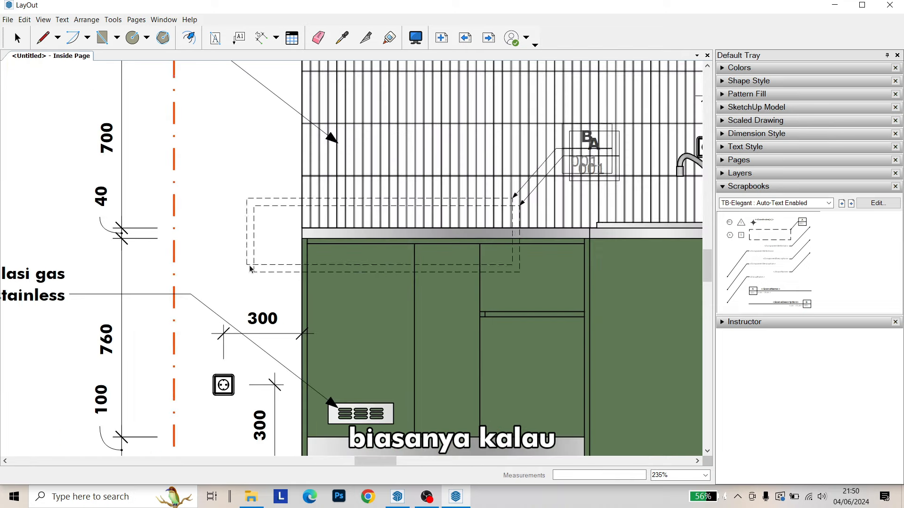
left_click(15, 34)
scroll(531, 214, "up", 2)
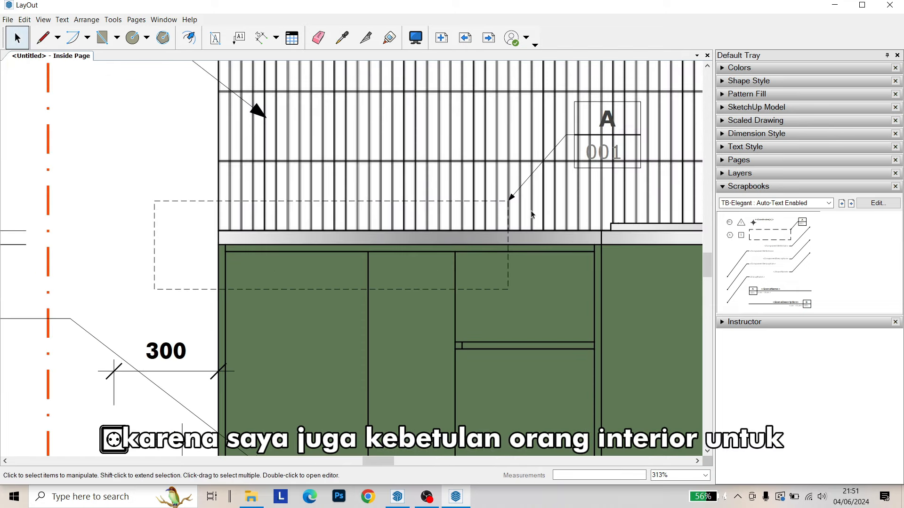
Narrow the detail callout's dashed box from its left side until it is roughly square, and finish editing the group
left_click(481, 201)
middle_click_drag(468, 215, 497, 234)
double_click(508, 219)
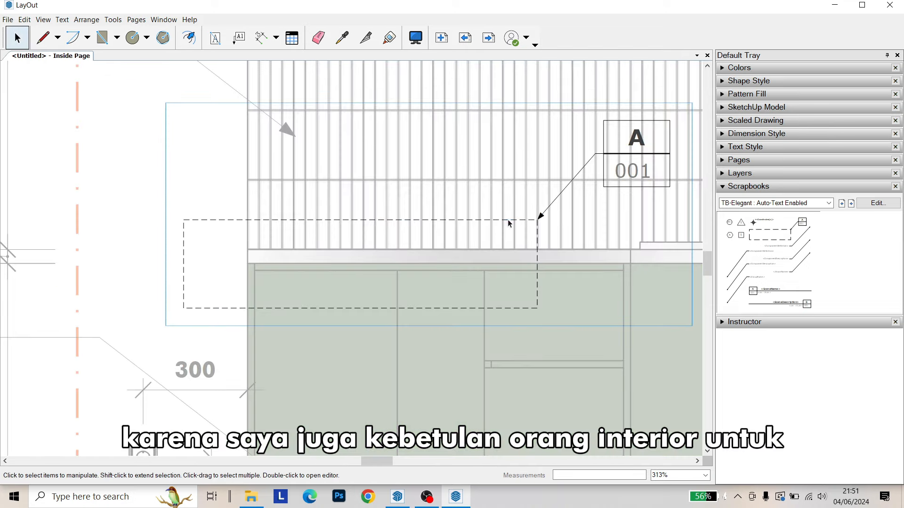
left_click(507, 219)
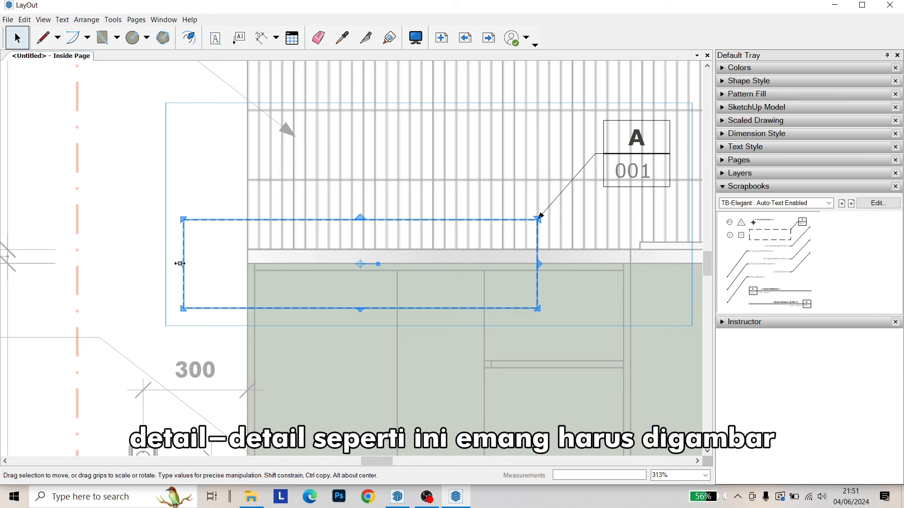
left_click_drag(181, 262, 450, 264)
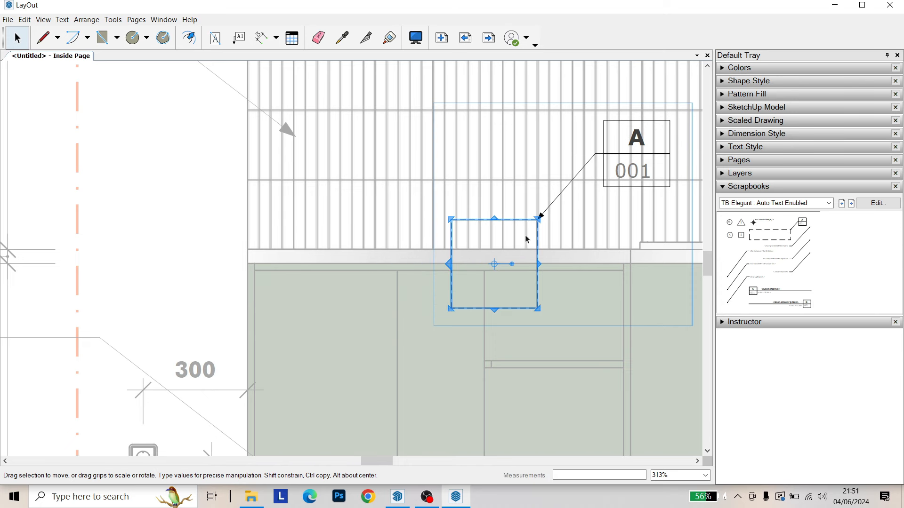
left_click(583, 251)
left_click(539, 222)
left_click(538, 224)
key("Escape")
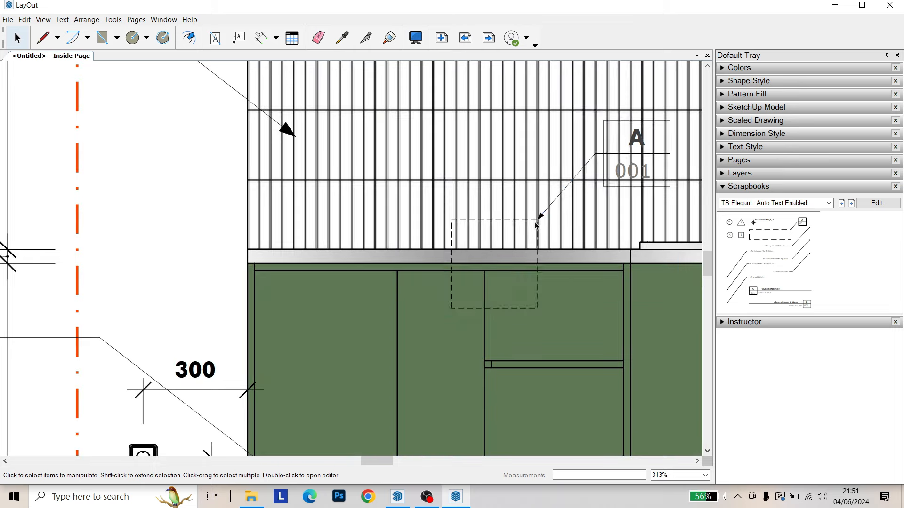
Move the detail callout to the left end of the countertop and reduce the height of its dashed box from below
left_click(532, 219)
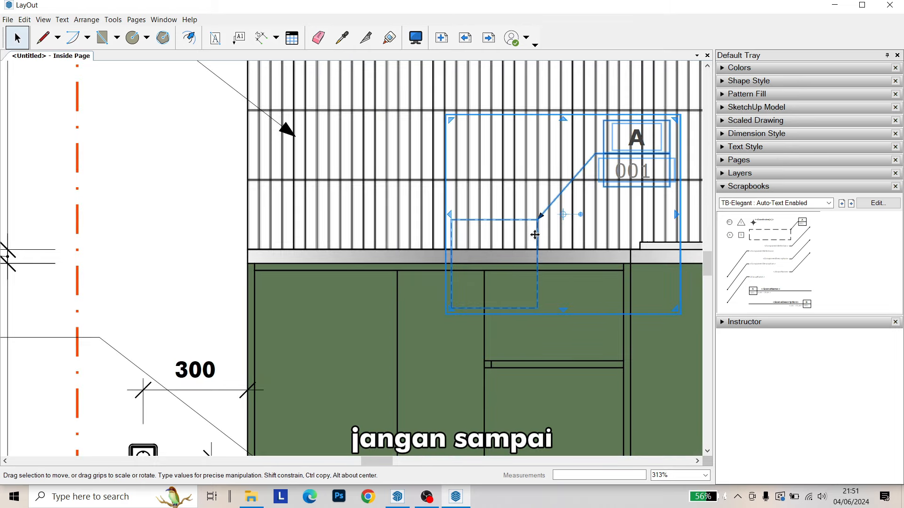
left_click_drag(527, 240, 307, 223)
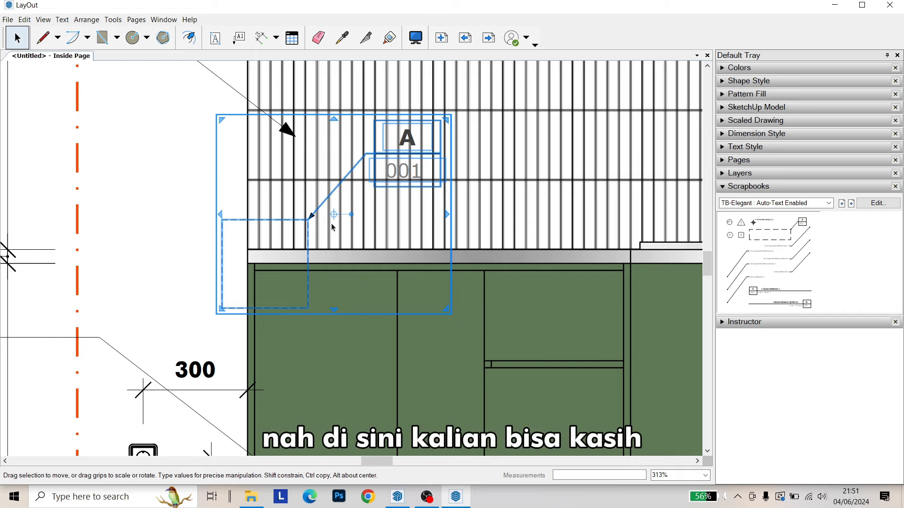
scroll(258, 255, "up", 4)
double_click(252, 192)
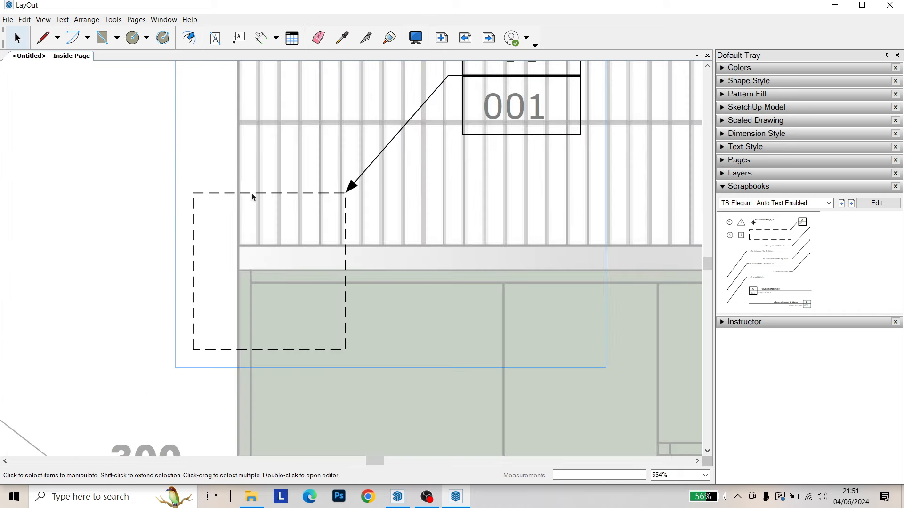
left_click(251, 193)
left_click_drag(270, 349, 269, 289)
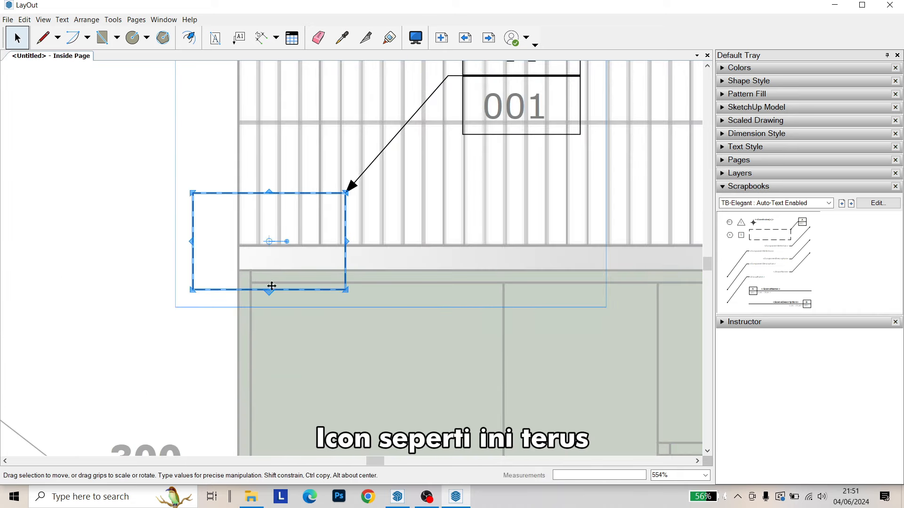
Shift the whole detail callout slightly left and down so its box frames the corner between countertop and cabinet
left_click(17, 38)
left_click(223, 189)
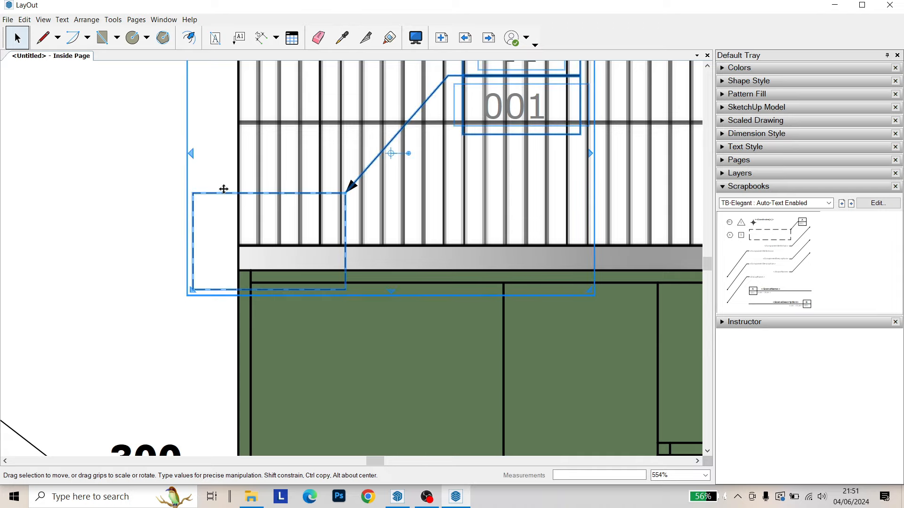
left_click_drag(224, 192, 203, 204)
scroll(215, 256, "down", 3)
scroll(215, 256, "up", 5)
left_click(184, 275)
middle_click_drag(214, 230, 211, 298)
scroll(278, 280, "down", 1)
middle_click_drag(279, 278, 301, 279)
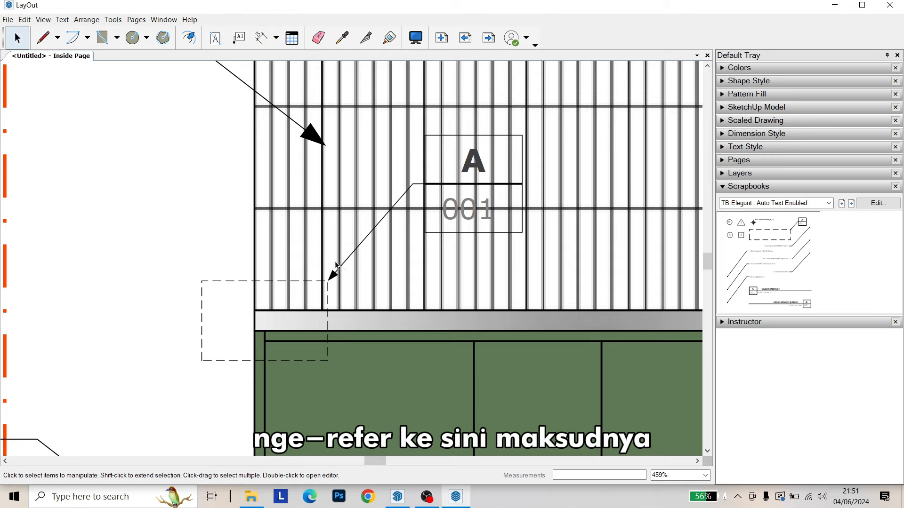
Try to move the tag and leader further left within the detail callout, separately from the dashed box
double_click(336, 263)
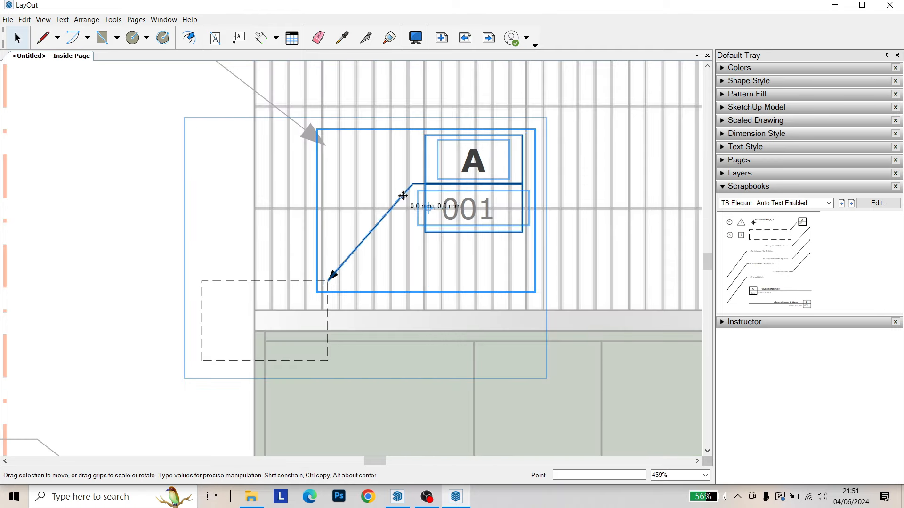
left_click_drag(402, 195, 297, 196)
left_click(362, 234)
middle_click_drag(383, 240, 404, 242)
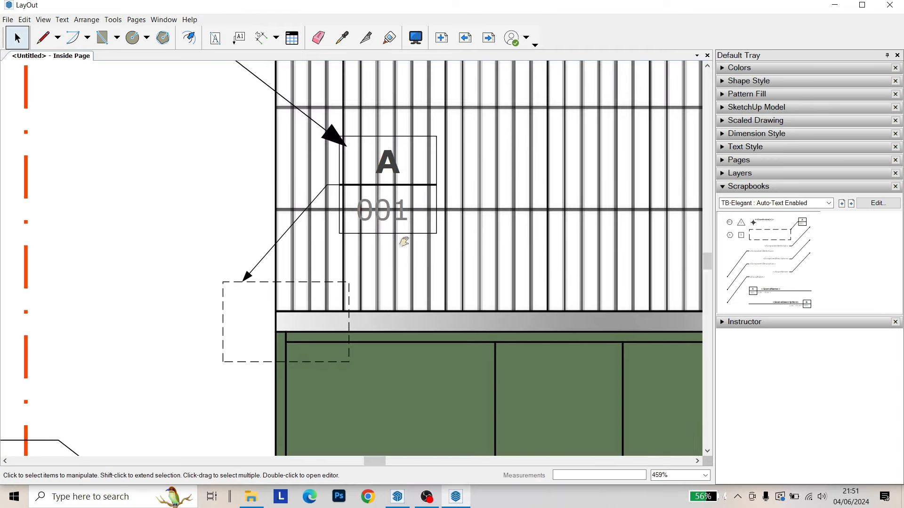
scroll(267, 297, "up", 3)
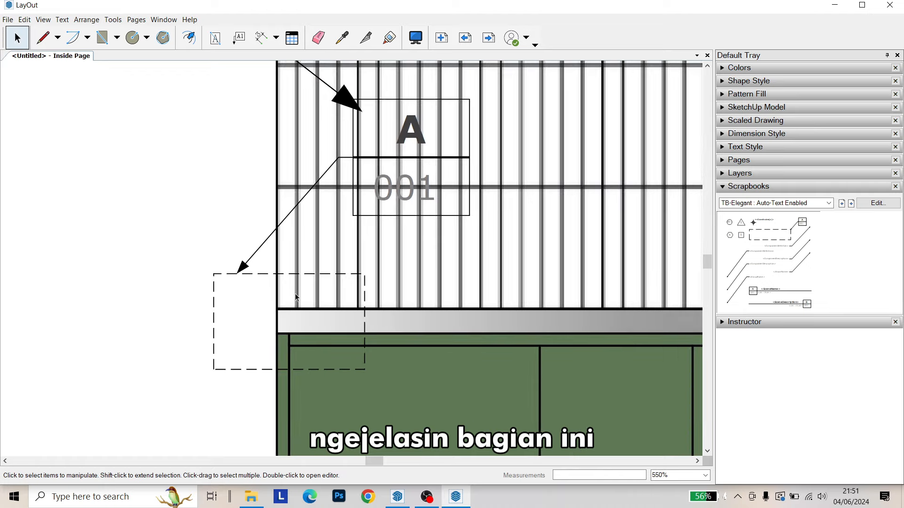
scroll(410, 159, "up", 3)
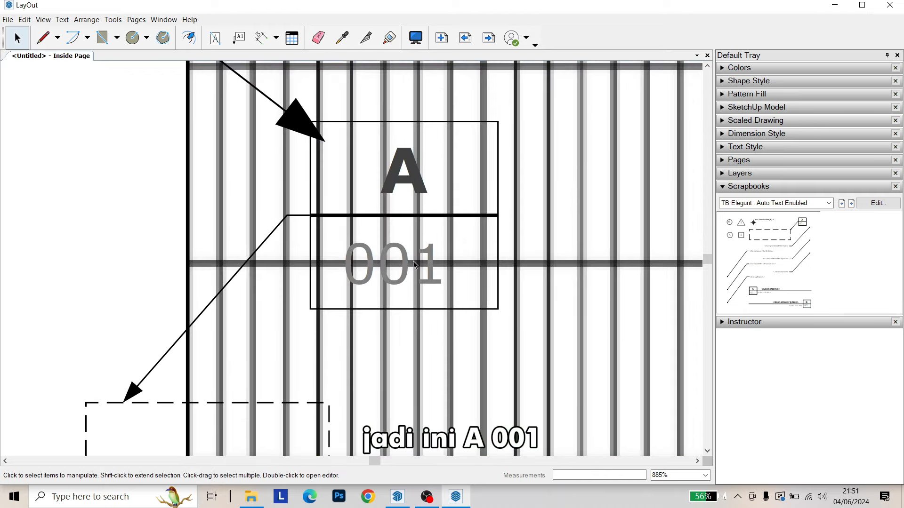
scroll(421, 240, "down", 5)
scroll(421, 240, "up", 5)
left_click(422, 217)
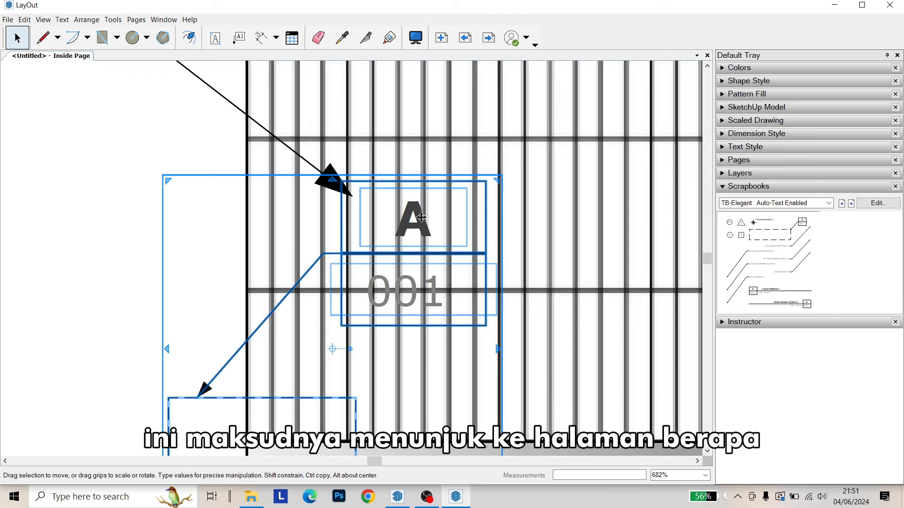
scroll(421, 218, "left", 3)
scroll(435, 228, "down", 3)
Replace the sheet number in the detail callout's tag with 004 and finish editing the symbol
double_click(435, 227)
scroll(566, 218, "up", 2)
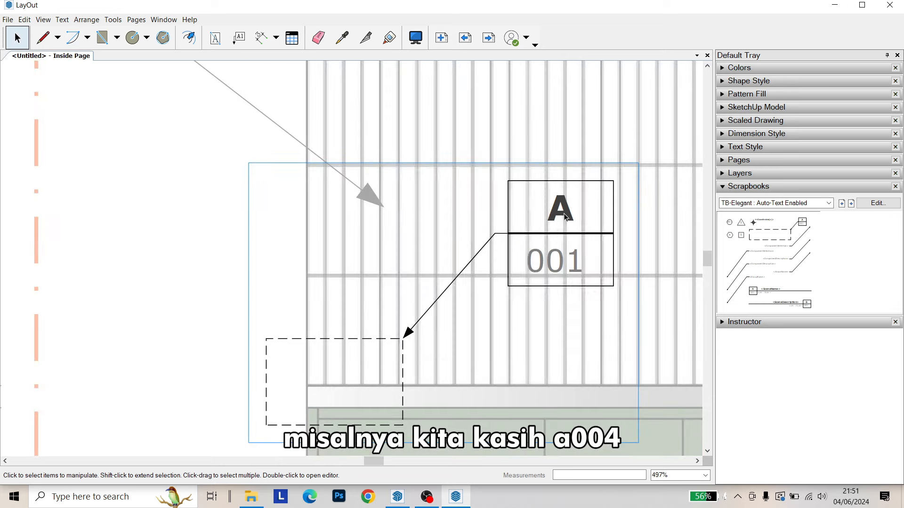
left_click(569, 254)
double_click(571, 257)
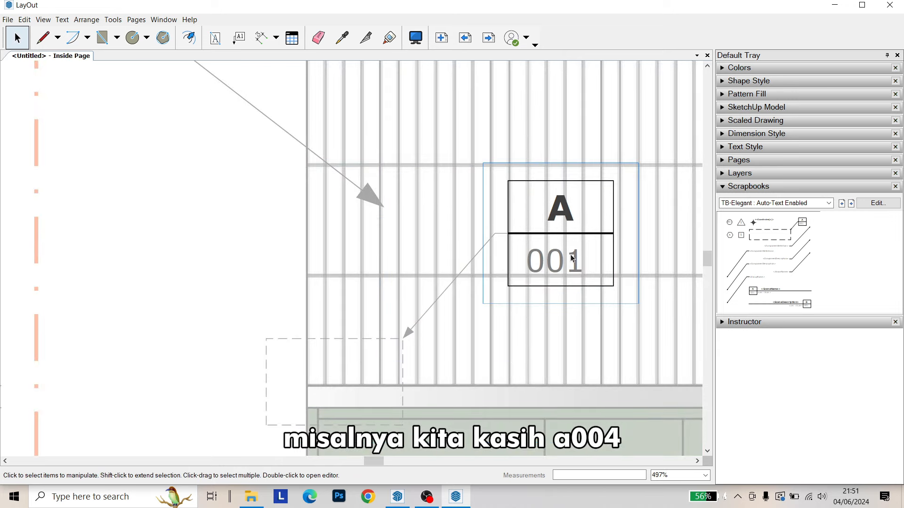
left_click(572, 258)
double_click(572, 258)
left_click(575, 259)
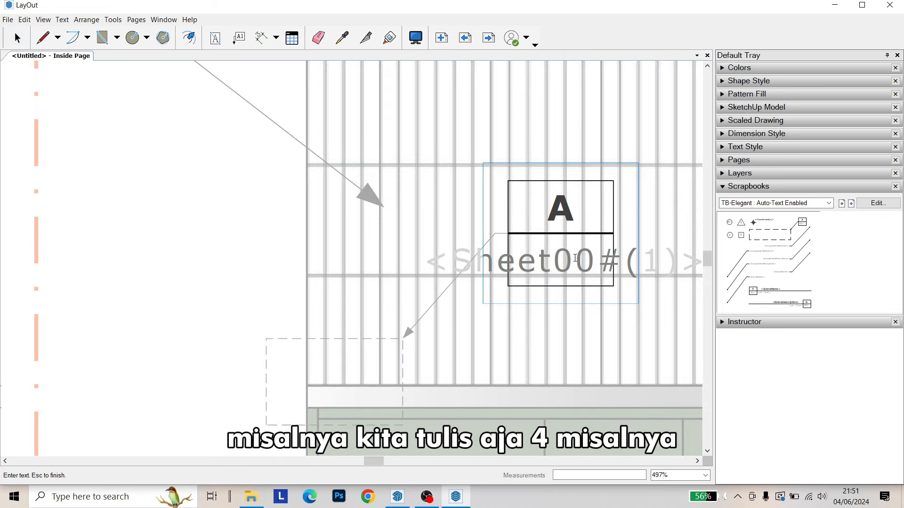
key("Escape")
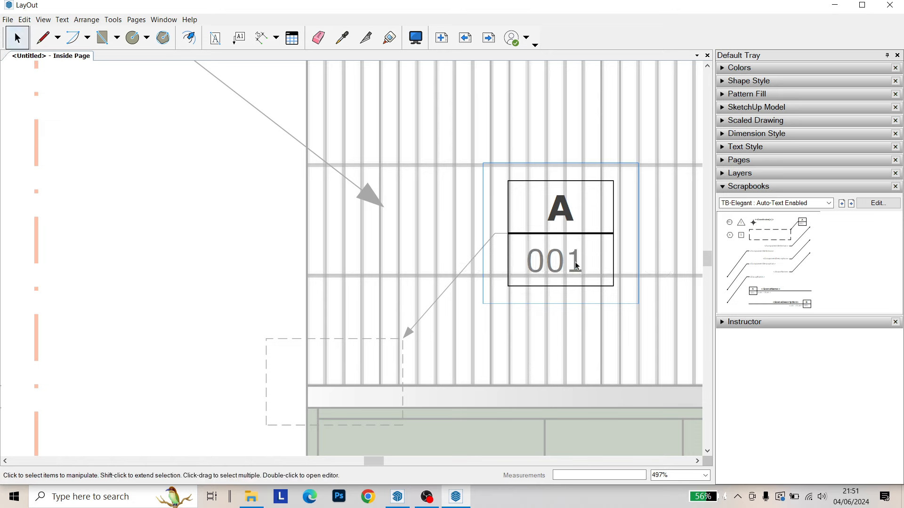
double_click(576, 259)
type("004")
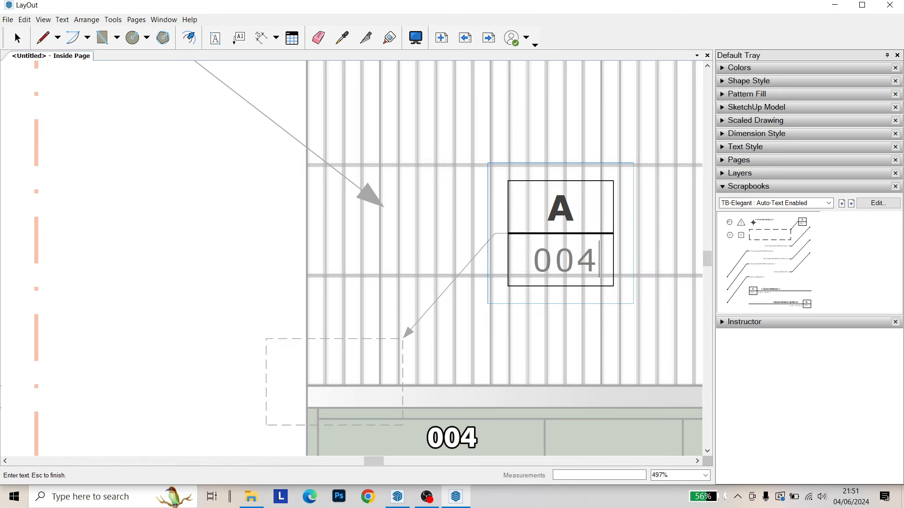
scroll(242, 222, "down", 1)
key("Escape")
Move the detail callout slightly down so its dashed box covers more of the cabinet front below the countertop
scroll(360, 367, "up", 3)
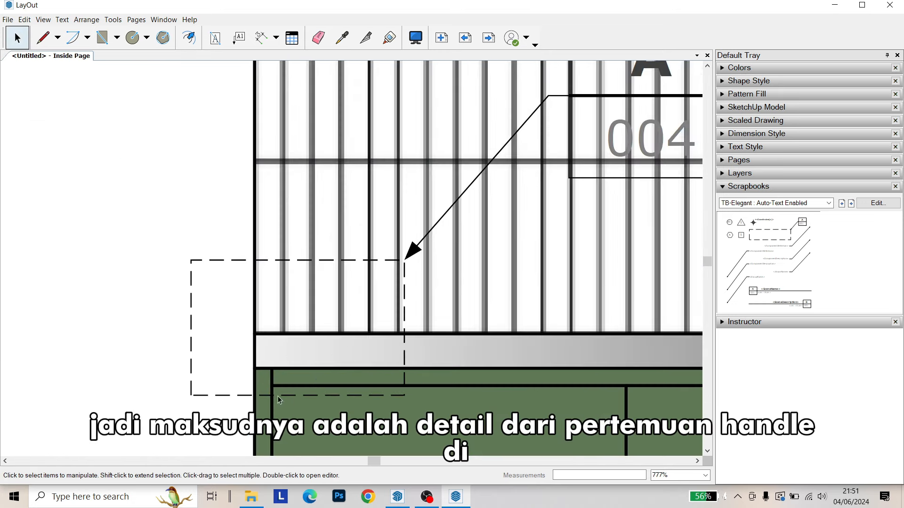
middle_click_drag(309, 382, 235, 192)
left_click(232, 185)
left_click_drag(232, 186, 232, 198)
left_click(257, 237)
scroll(275, 264, "down", 3)
scroll(276, 271, "up", 1)
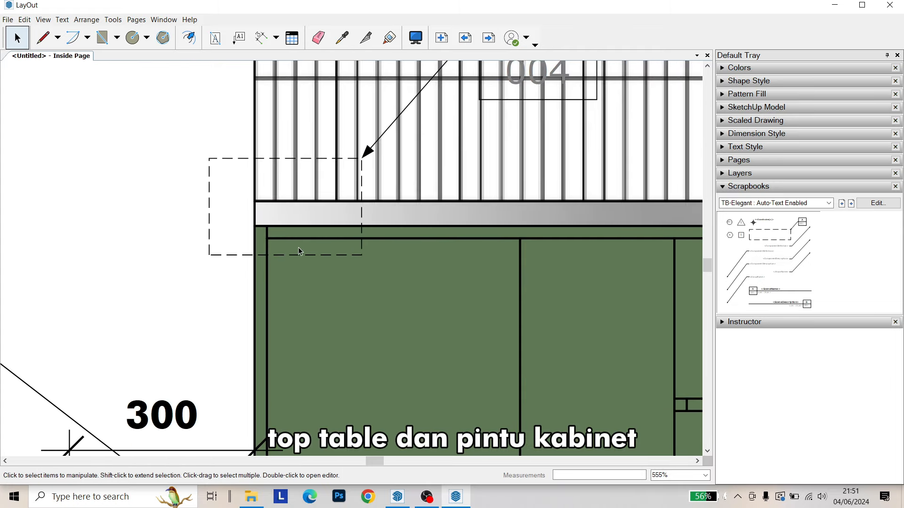
scroll(298, 301, "down", 5)
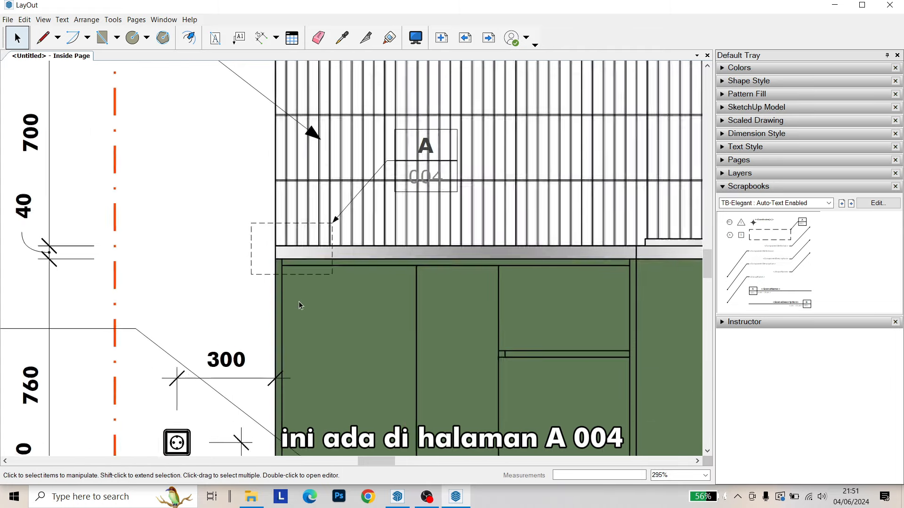
scroll(417, 202, "up", 6)
scroll(417, 202, "down", 6)
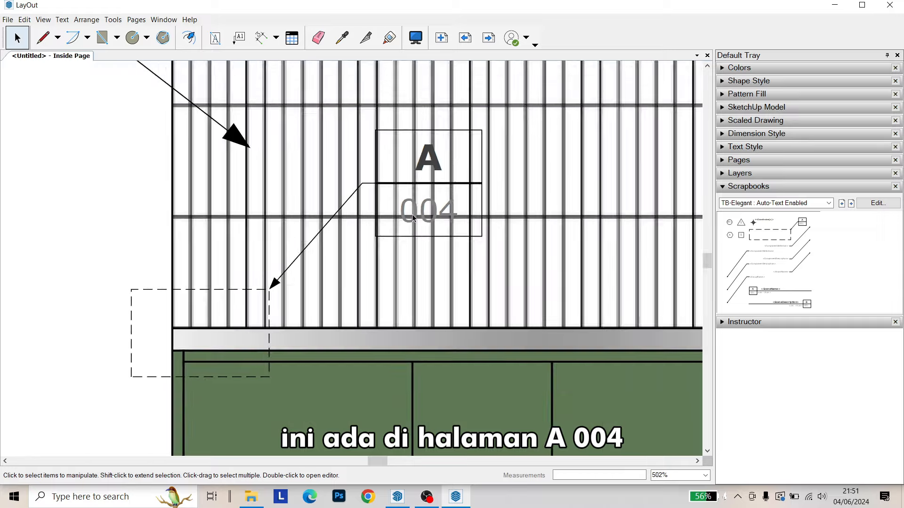
scroll(350, 275, "up", 2)
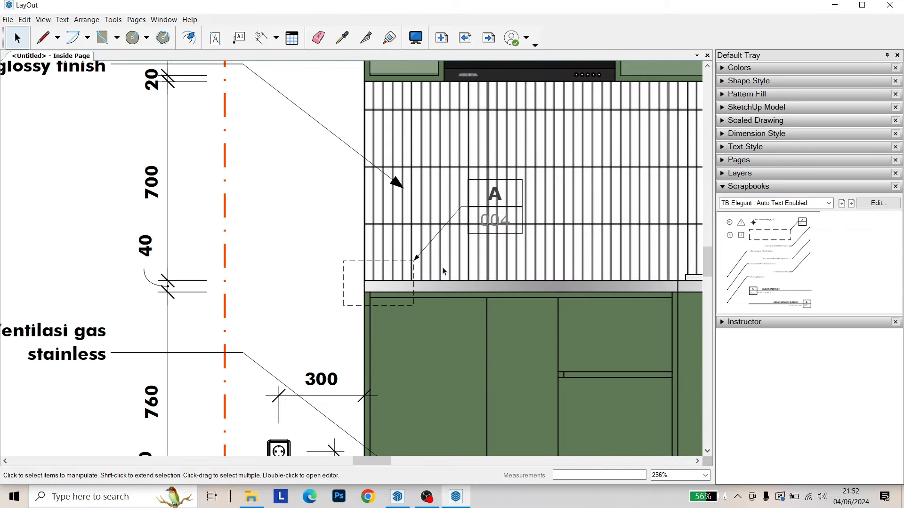
Browse the TB-Elegant scrapbook's Drawing References, Sections & Elevations and Column Grid symbols, and return to Auto-Text Enabled
left_click(742, 224)
scroll(315, 244, "down", 2)
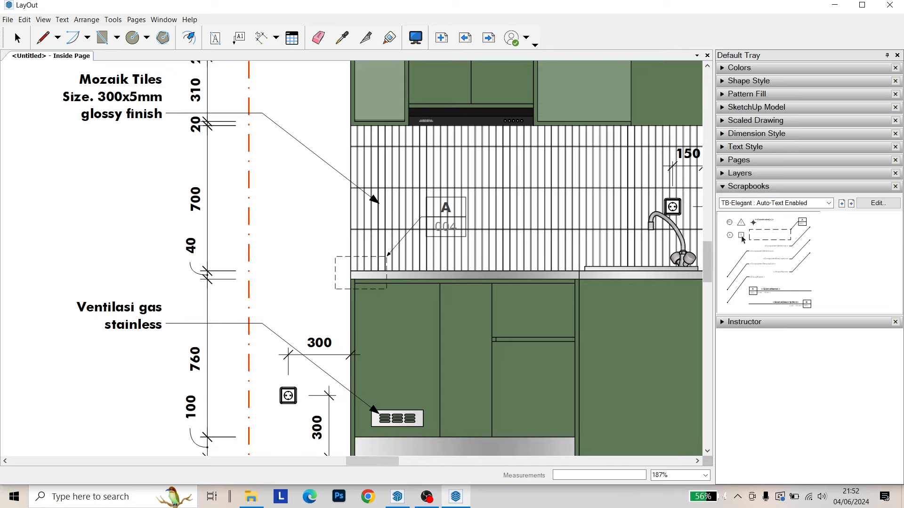
scroll(294, 239, "up", 1)
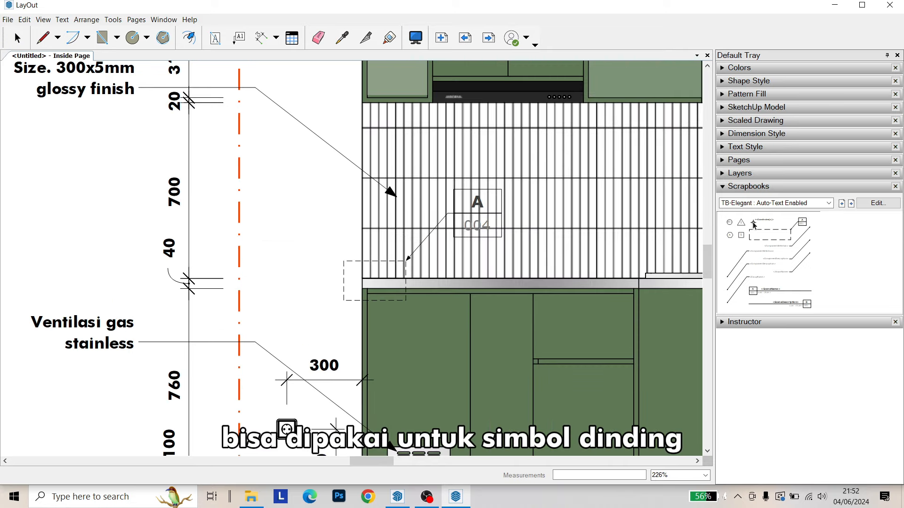
left_click(781, 204)
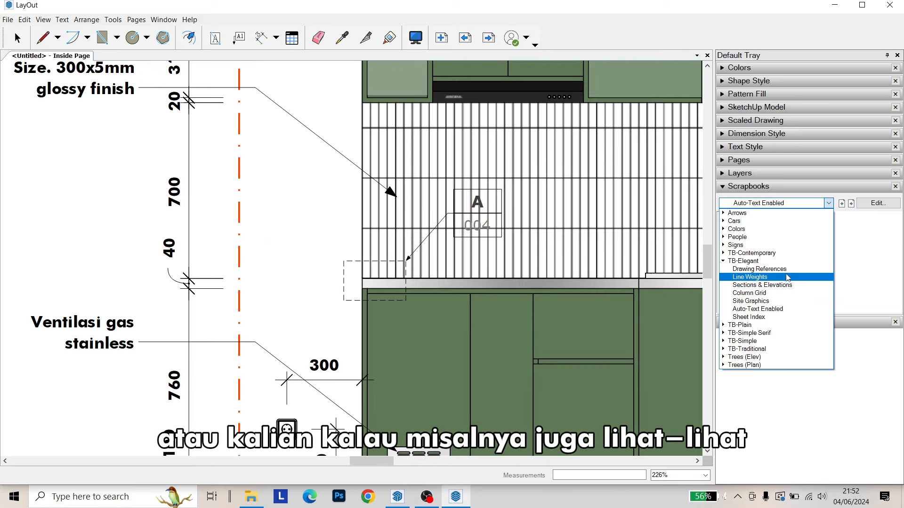
left_click(772, 270)
left_click(776, 203)
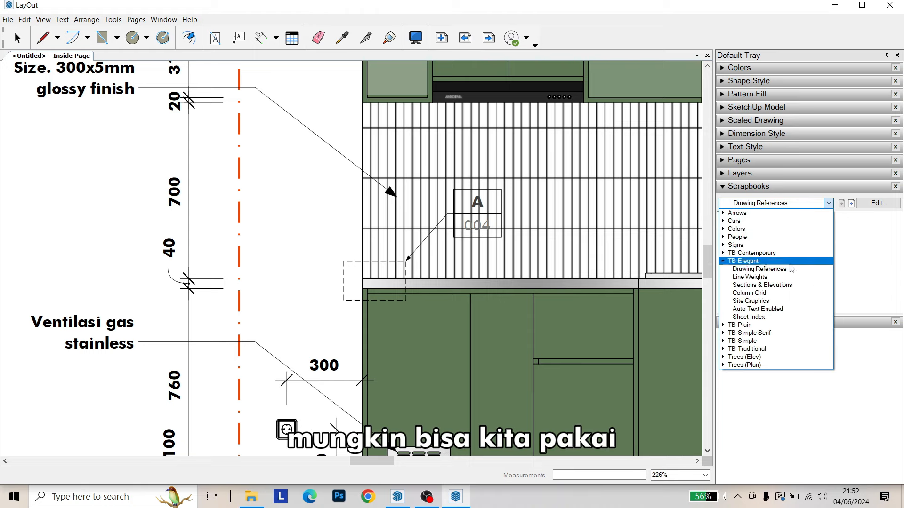
left_click(771, 284)
left_click(798, 204)
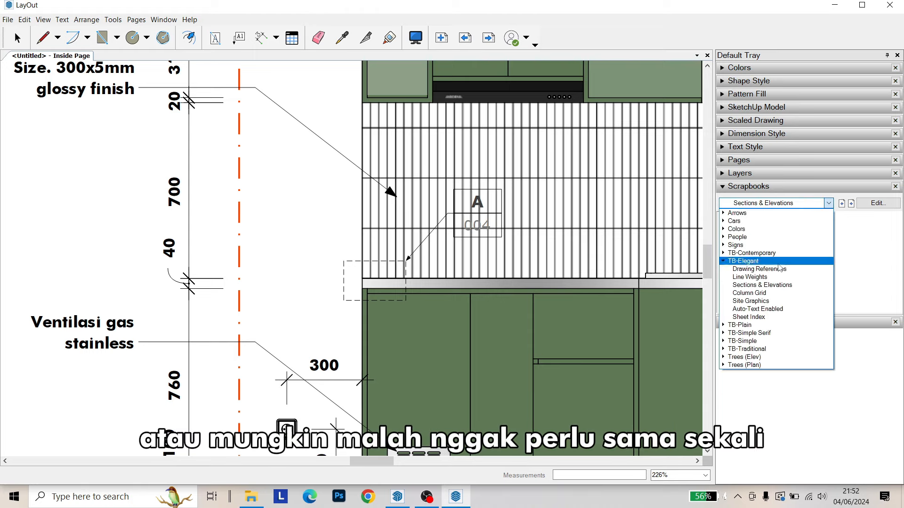
left_click(772, 293)
left_click(796, 204)
scroll(787, 244, "up", 3)
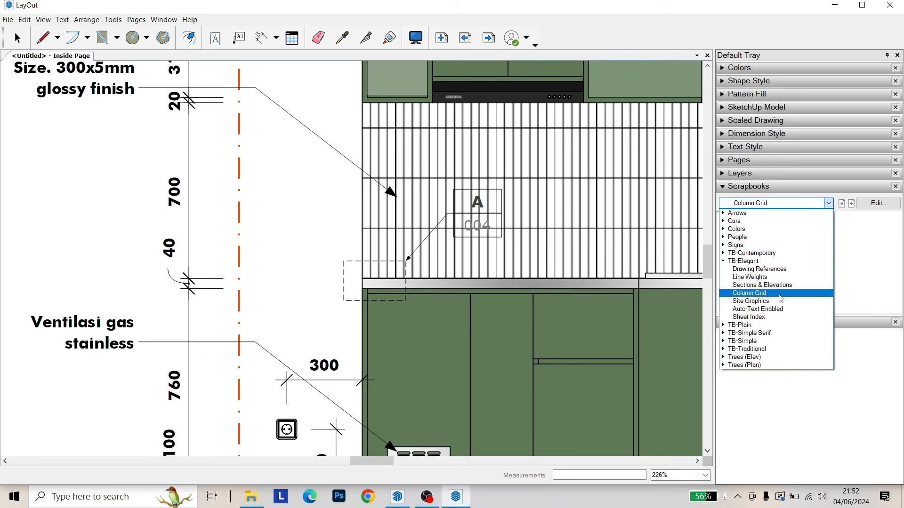
left_click(753, 308)
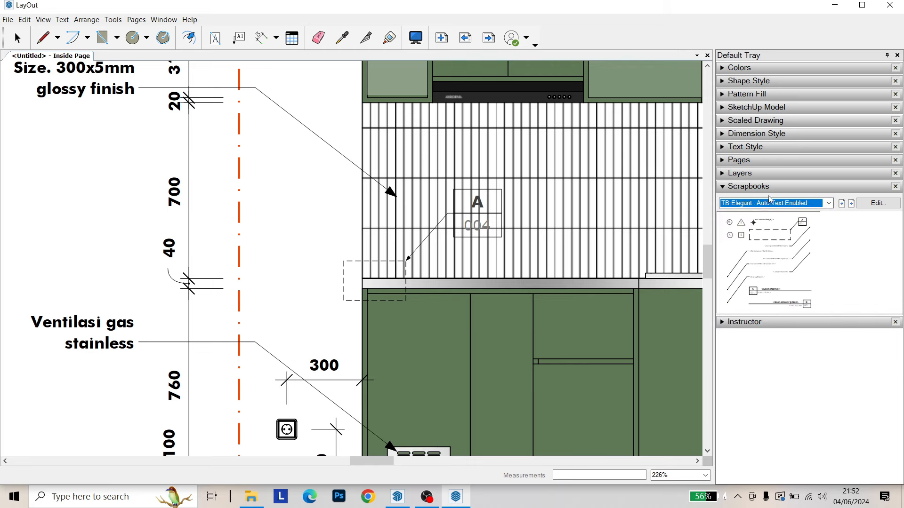
Collapse the scrapbooks and return to the Select tool without placing the picked-up square number symbol
left_click(807, 188)
scroll(582, 239, "down", 2)
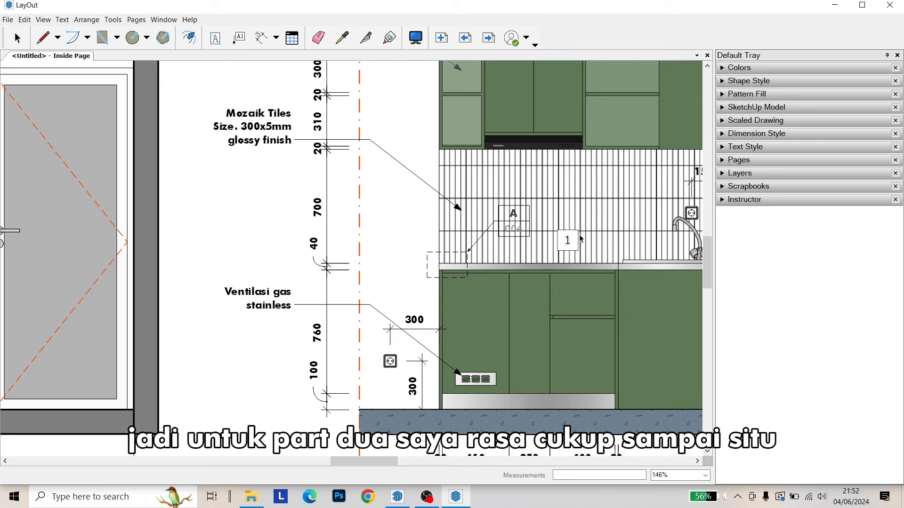
left_click_drag(582, 239, 395, 353)
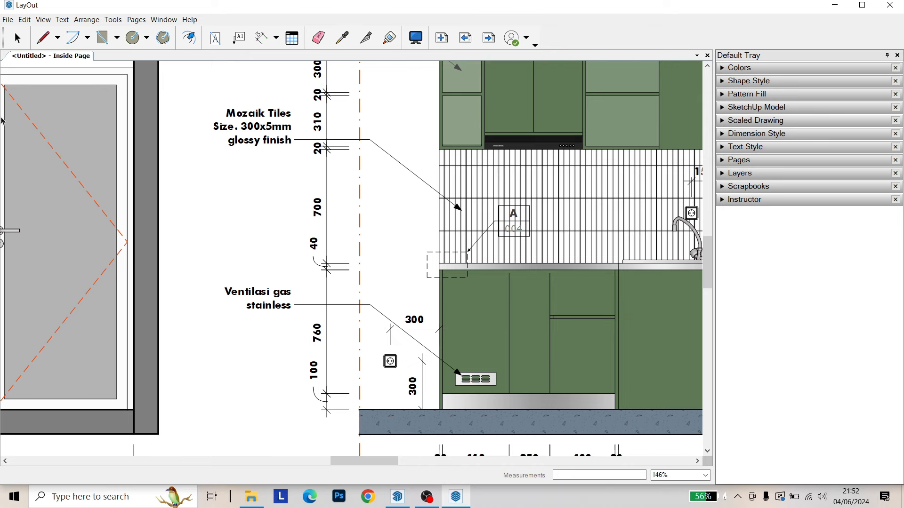
left_click(17, 38)
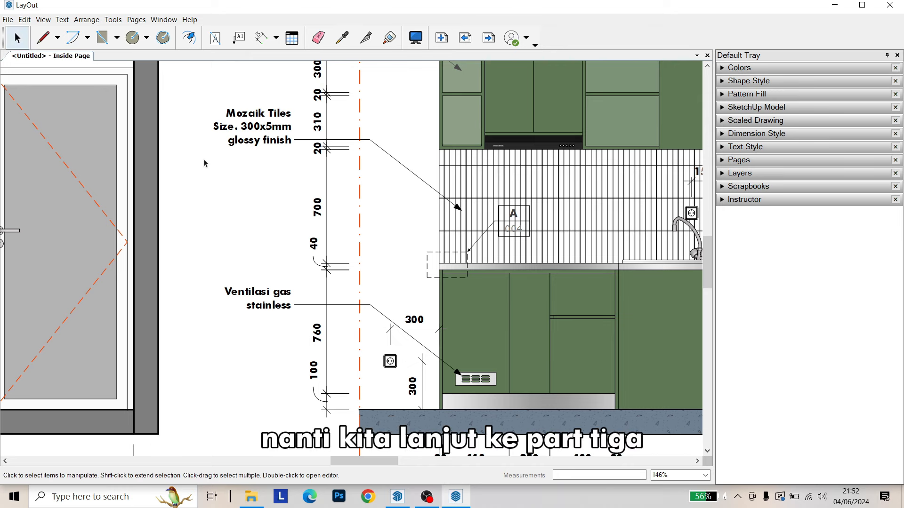
scroll(293, 154, "down", 5)
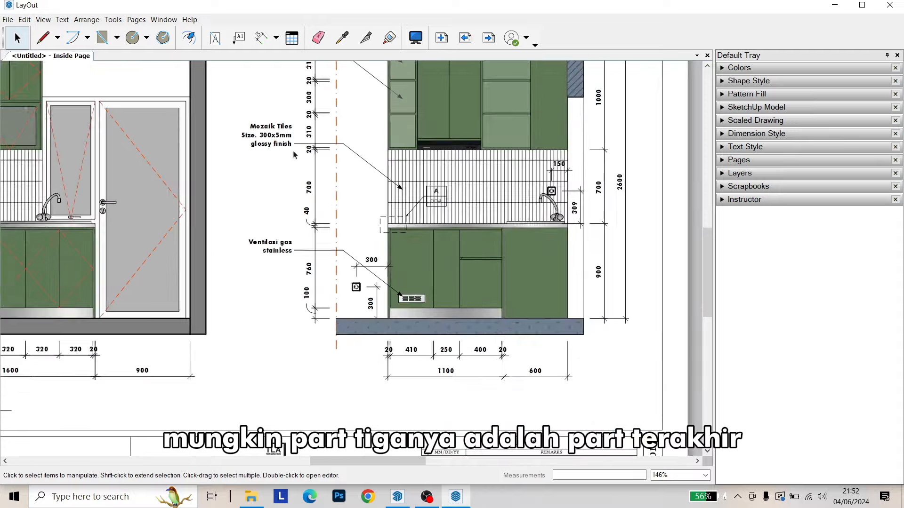
scroll(198, 154, "up", 2)
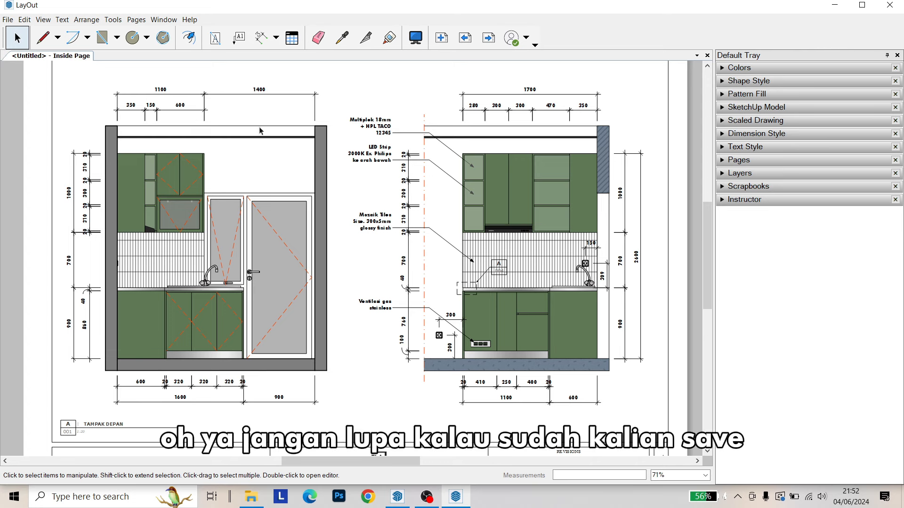
Start saving the LayOut document and choose the JPG folder as its location
left_click(8, 19)
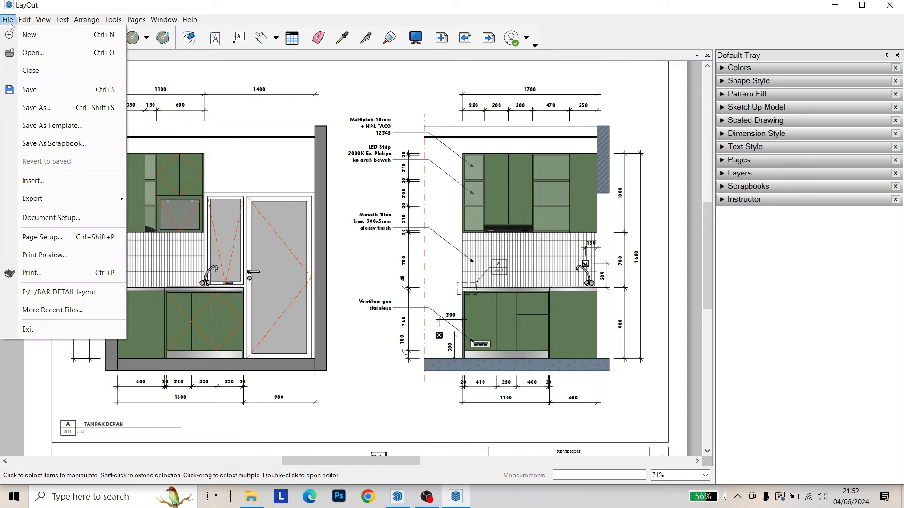
left_click(11, 20)
left_click(44, 19)
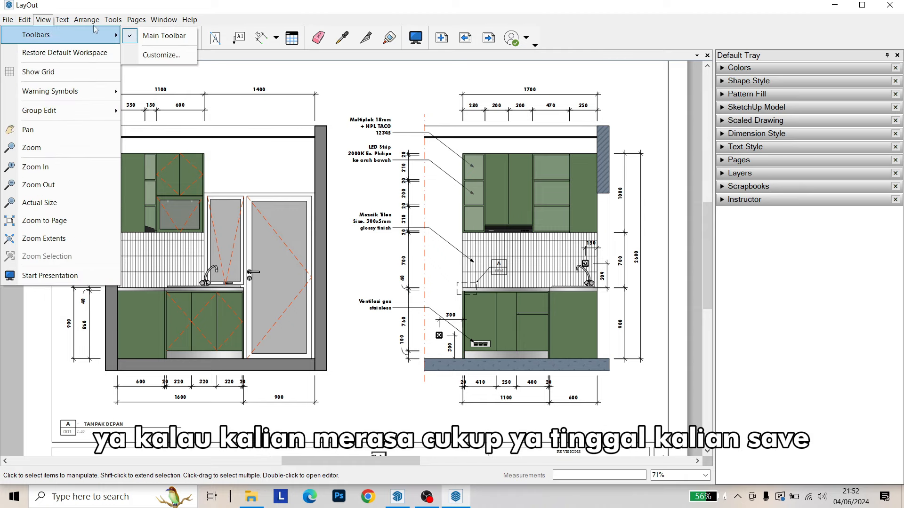
mouse_move(8, 19)
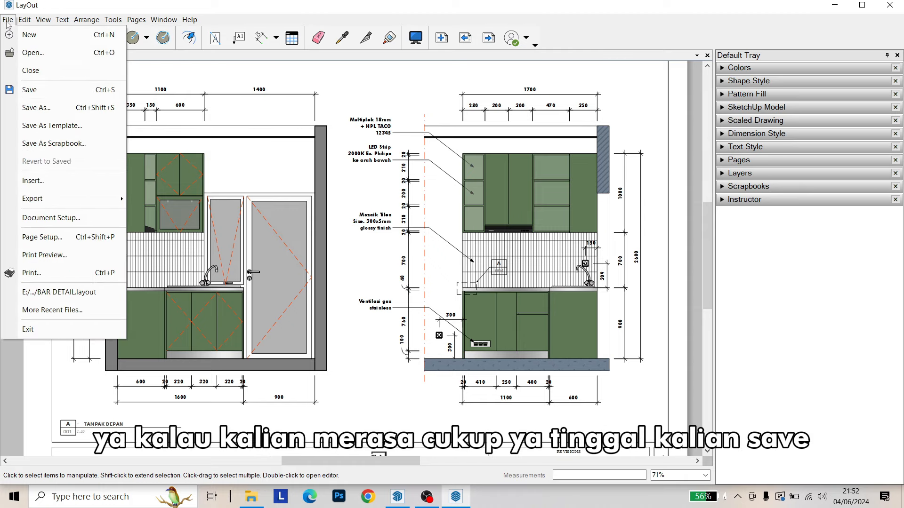
left_click(24, 88)
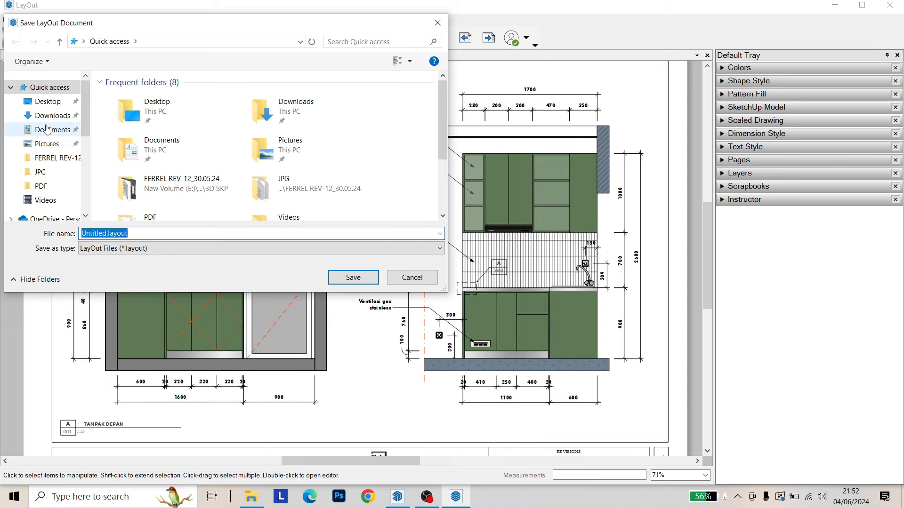
left_click(42, 172)
Try to save the document under the file name 01 in the JPG folder
left_click(150, 232)
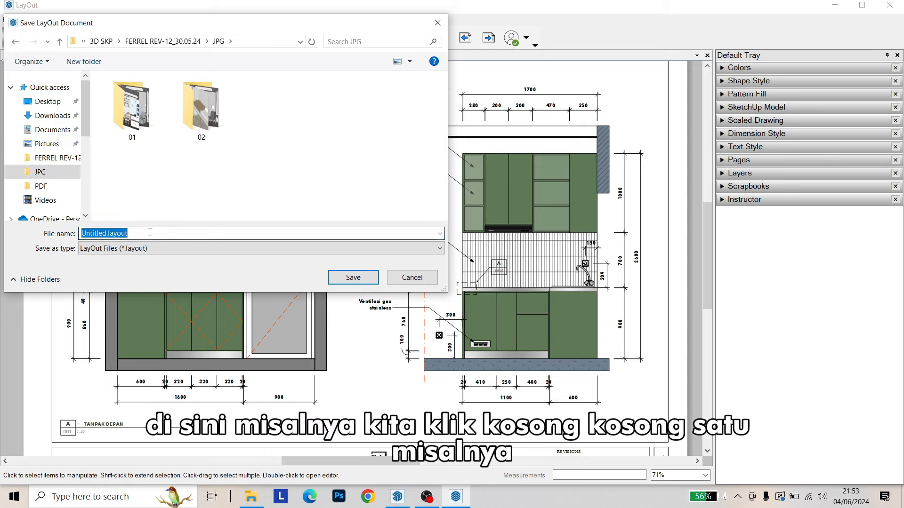
type("01")
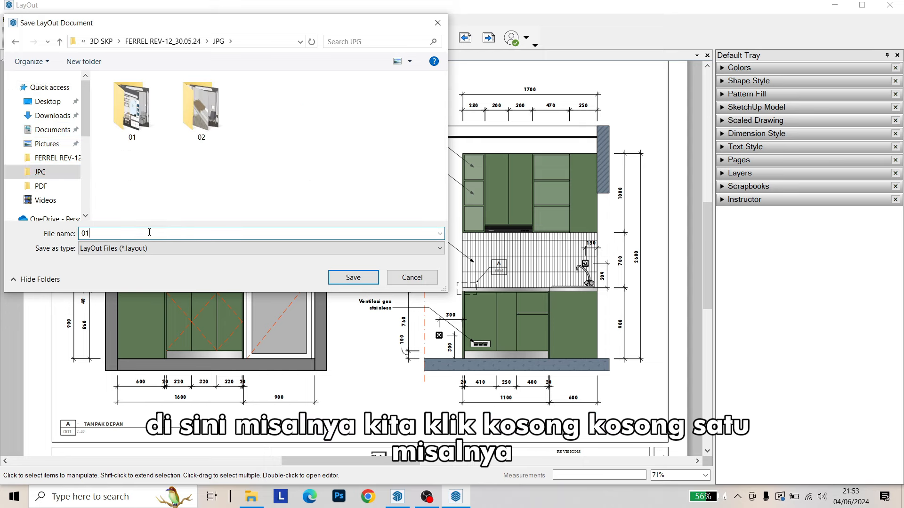
key("Return")
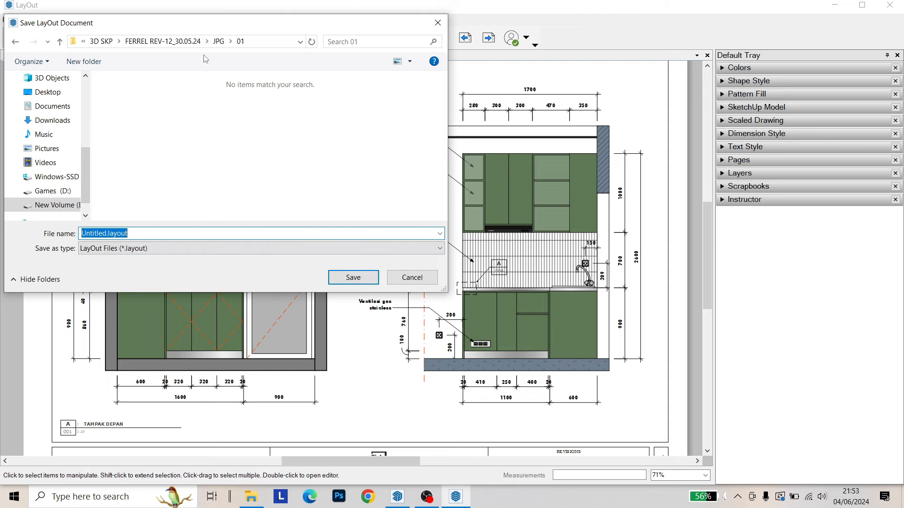
Return to the JPG folder and save the document there as Untitled.layout
left_click(214, 47)
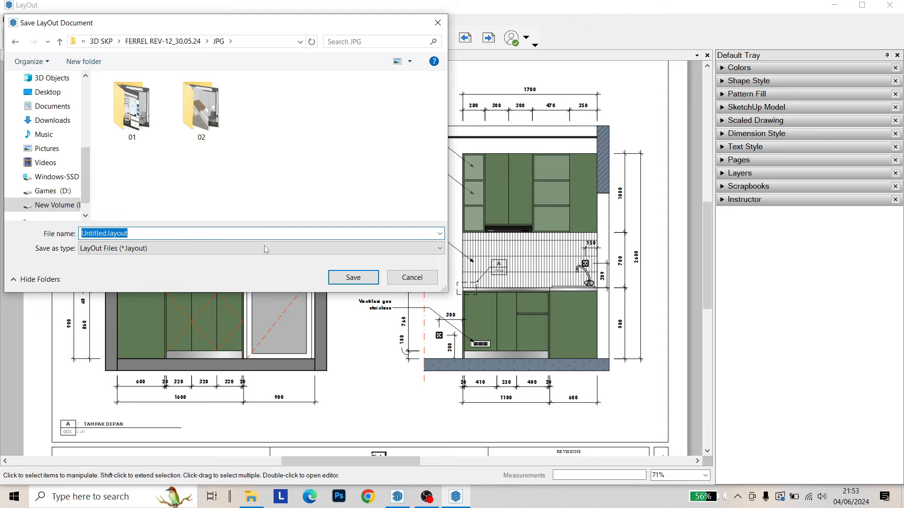
left_click(352, 278)
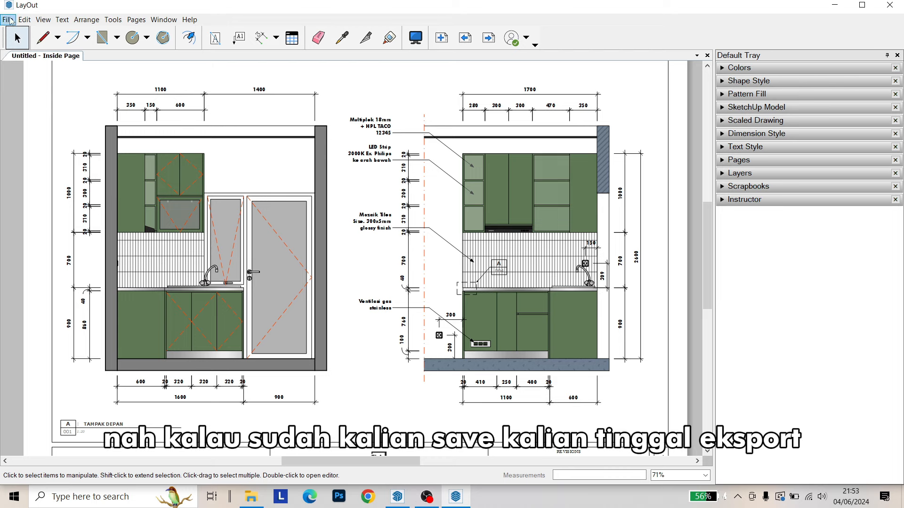
Export all pages as Untitled.pdf to the JPG folder with the output resolution set to High
left_click(7, 19)
mouse_move(64, 195)
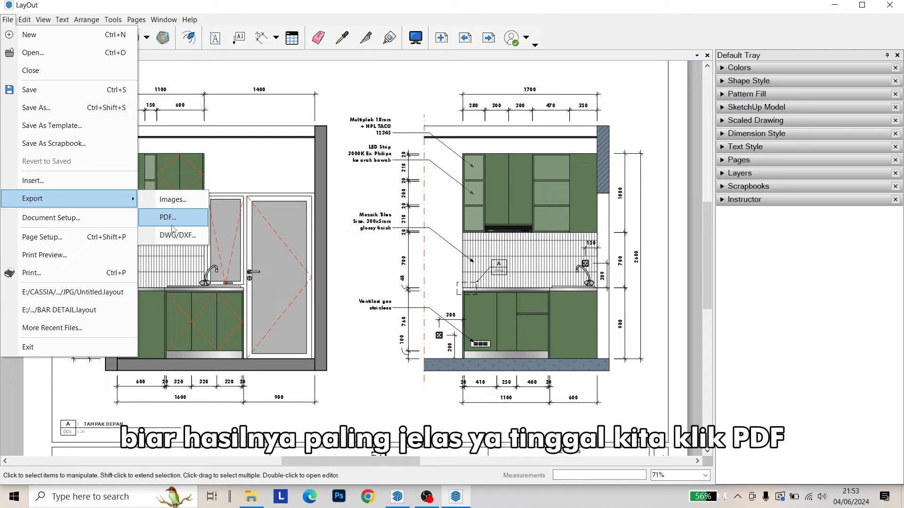
left_click(175, 224)
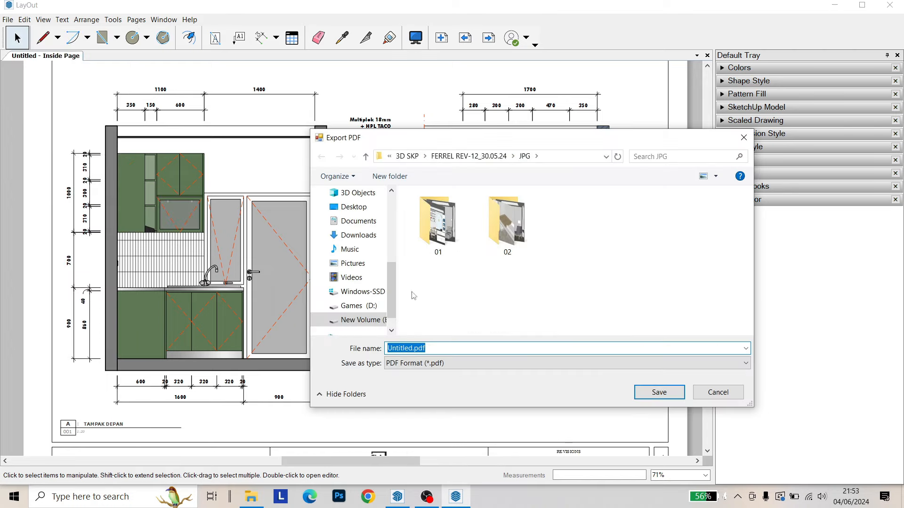
left_click(658, 393)
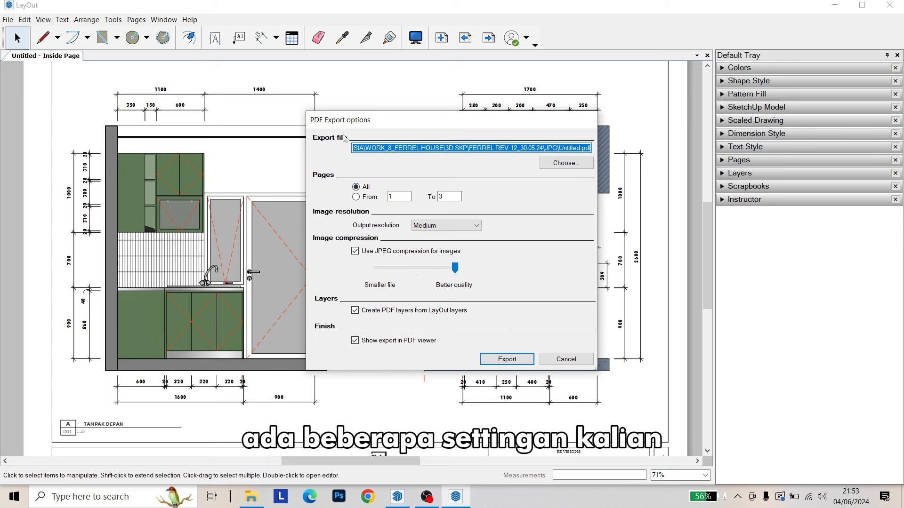
left_click(461, 230)
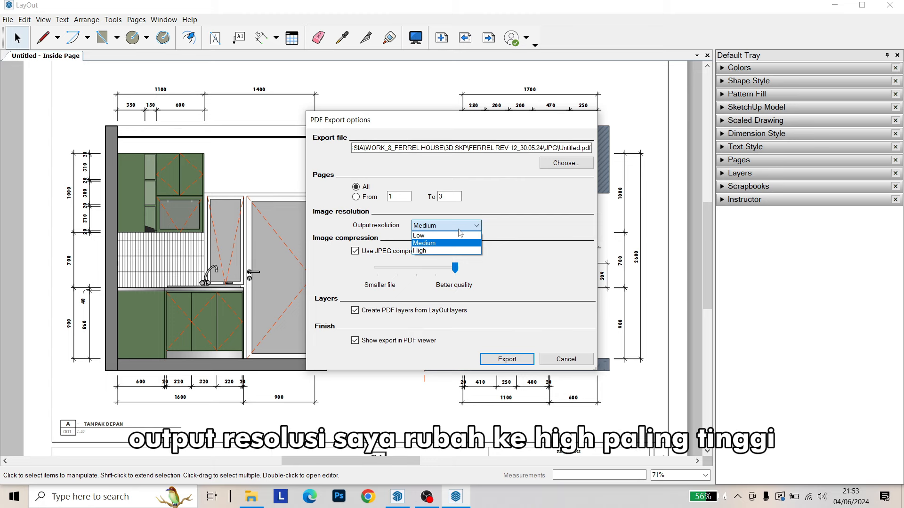
left_click(425, 252)
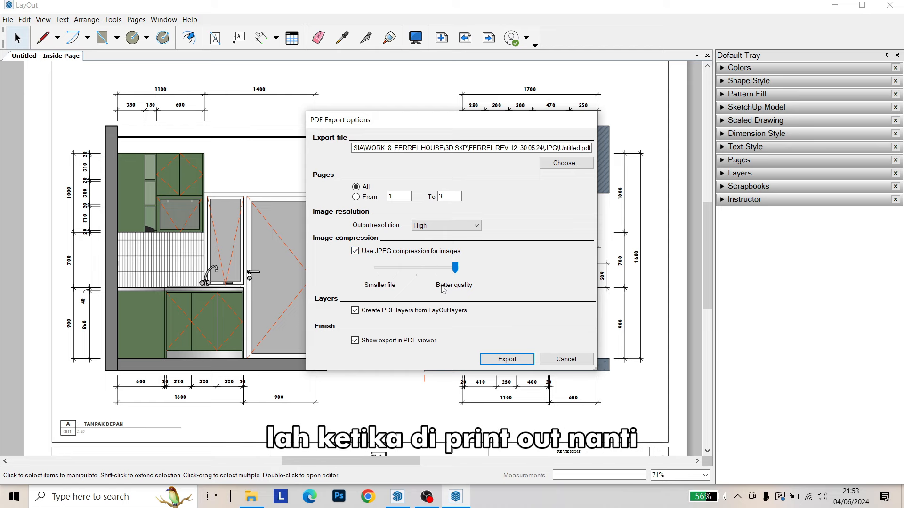
left_click(496, 360)
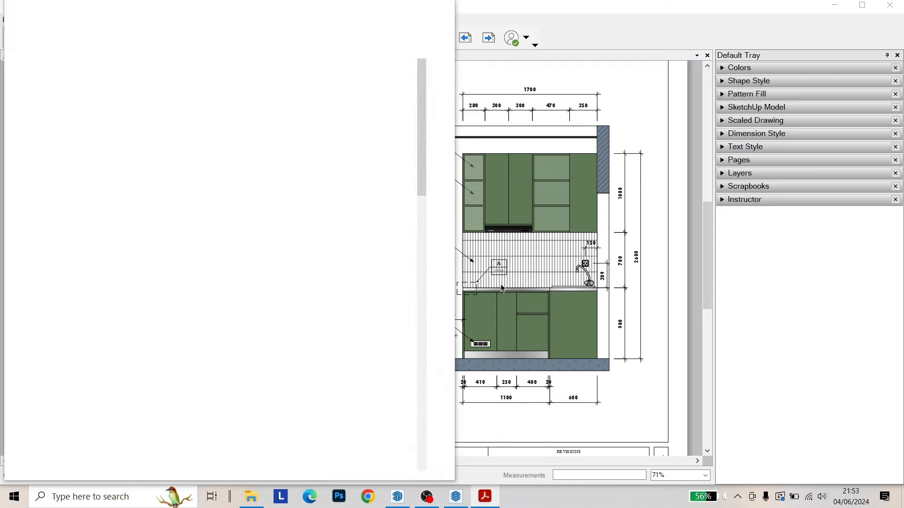
Close the All tools pane in Adobe Acrobat and examine the sharpness of lines and text on the exported elevation sheet
left_click(419, 17)
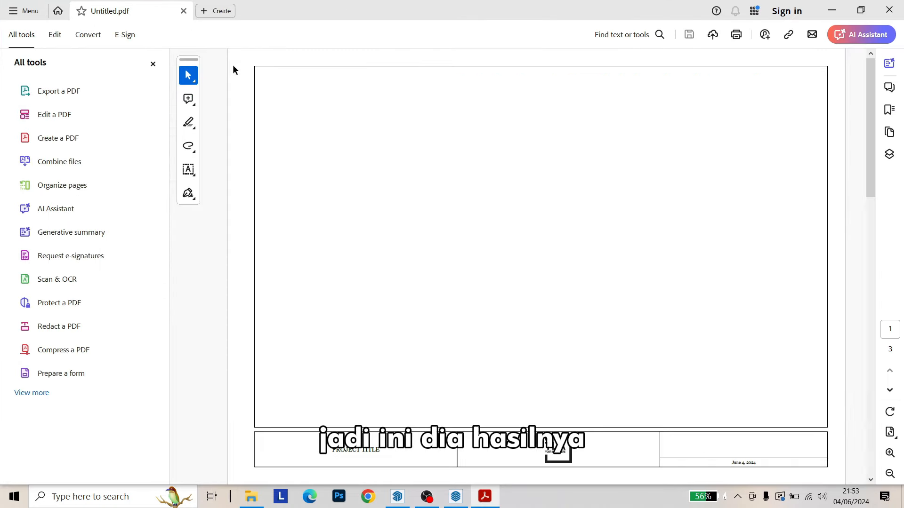
left_click(155, 63)
scroll(158, 160, "down", 5)
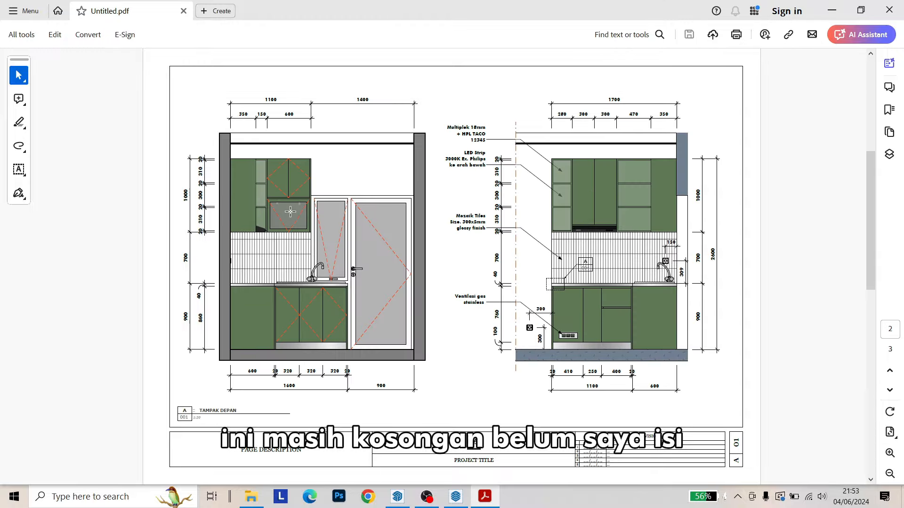
scroll(226, 151, "up", 8, "ctrl")
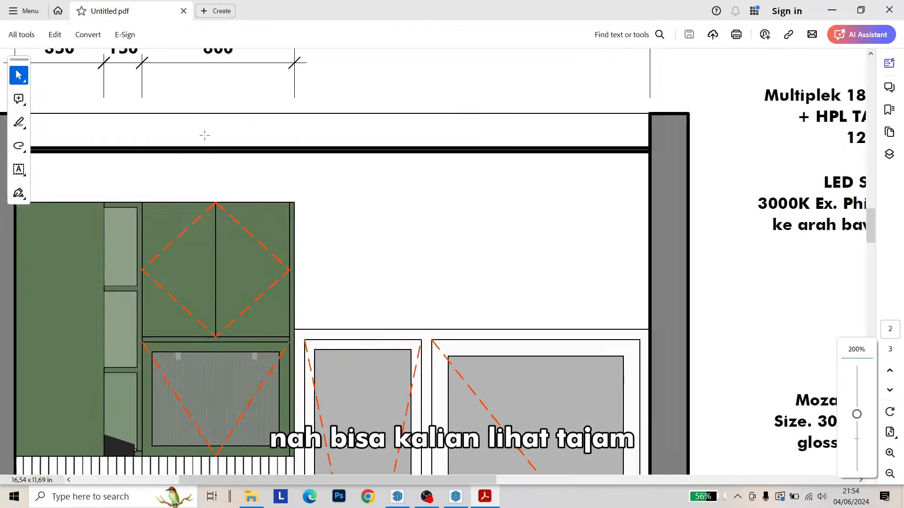
scroll(243, 173, "down", 8, "ctrl")
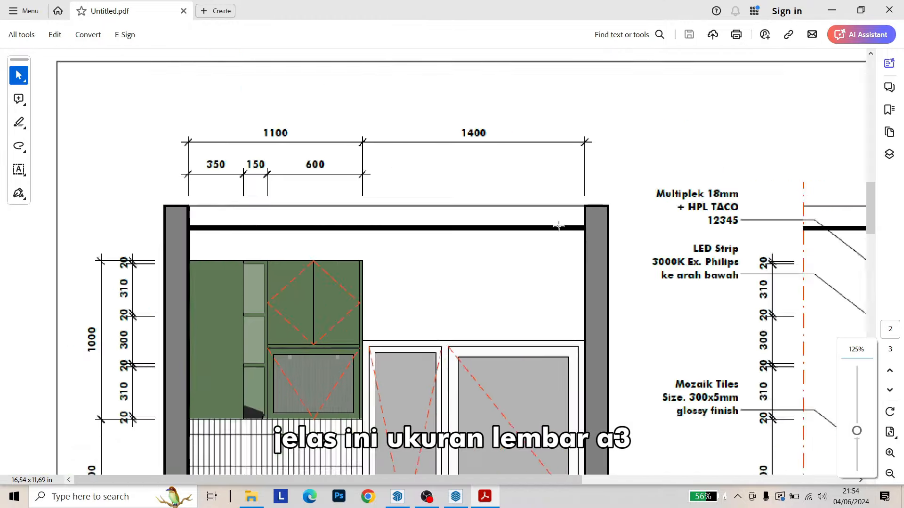
scroll(453, 273, "down", 5)
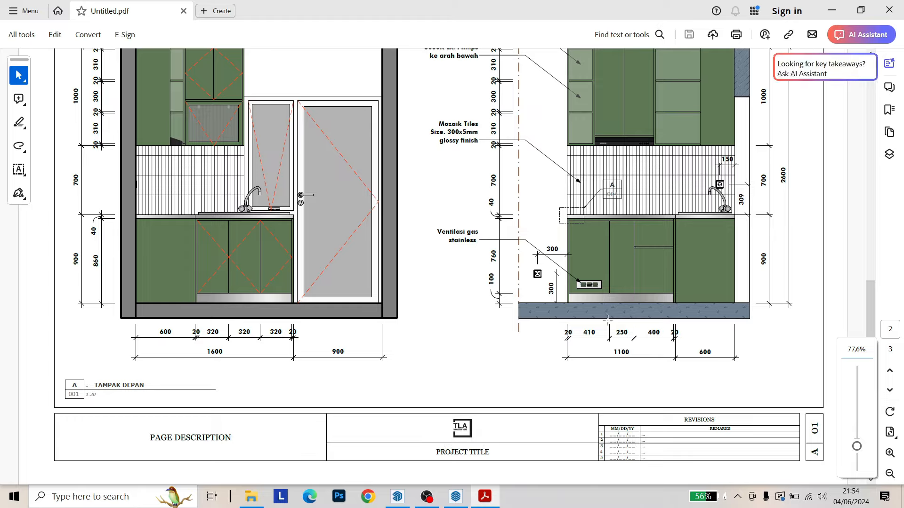
scroll(706, 196, "up", 3, "ctrl")
scroll(763, 227, "up", 2, "ctrl")
scroll(465, 270, "down", 6, "ctrl")
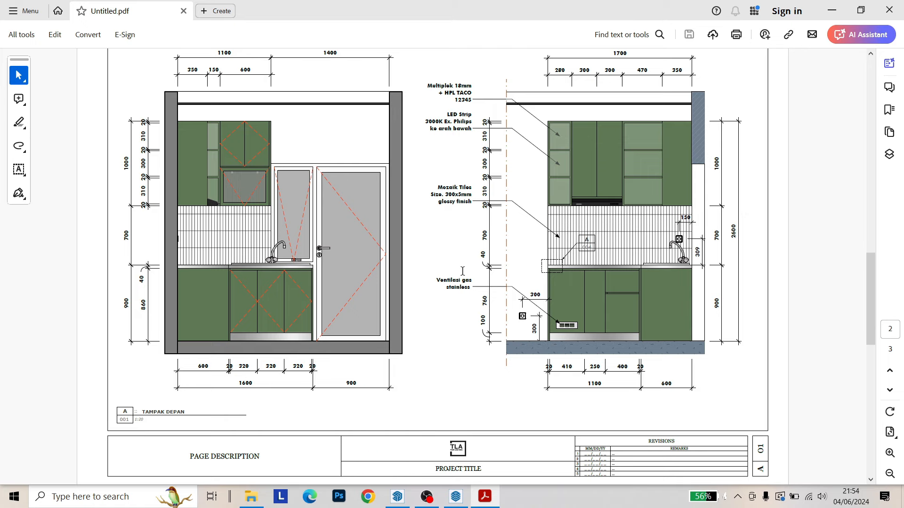
Look through the pages of the exported PDF and finish on the full elevation sheet
scroll(461, 270, "down", 8)
scroll(461, 269, "up", 15)
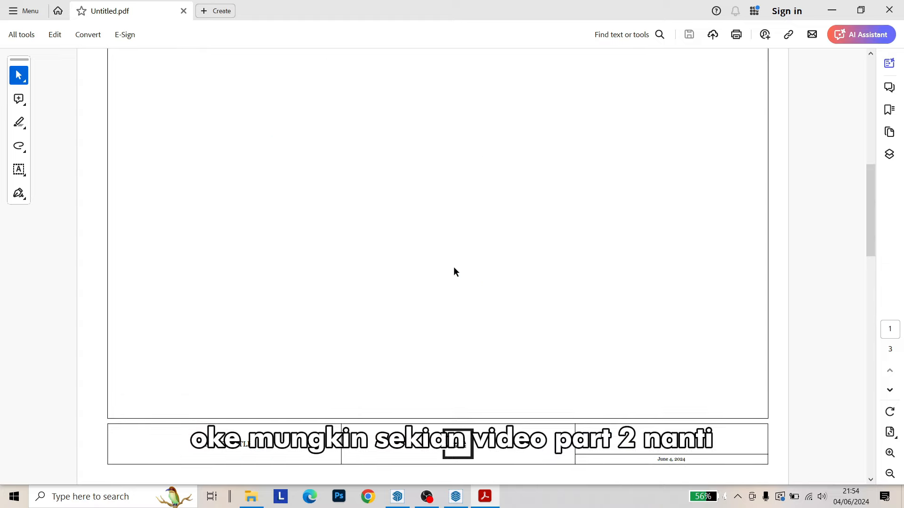
scroll(453, 267, "down", 8)
scroll(433, 269, "down", 2, "ctrl")
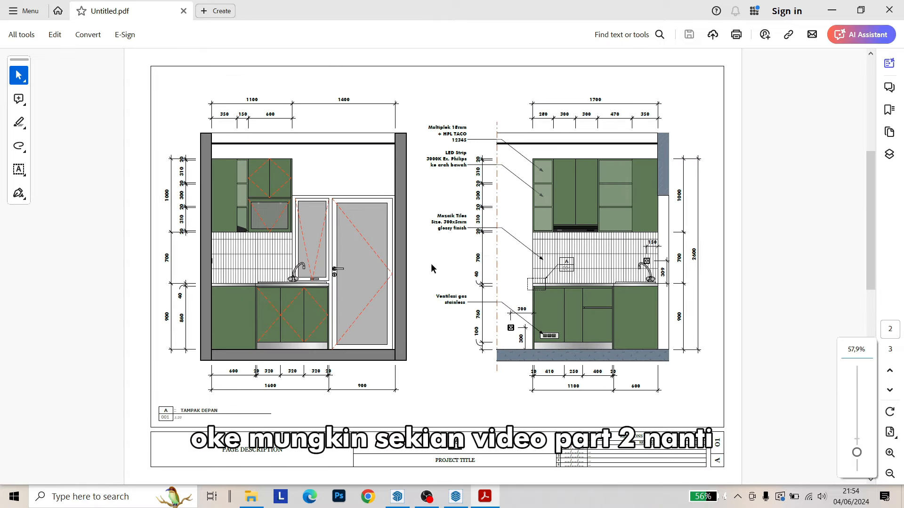